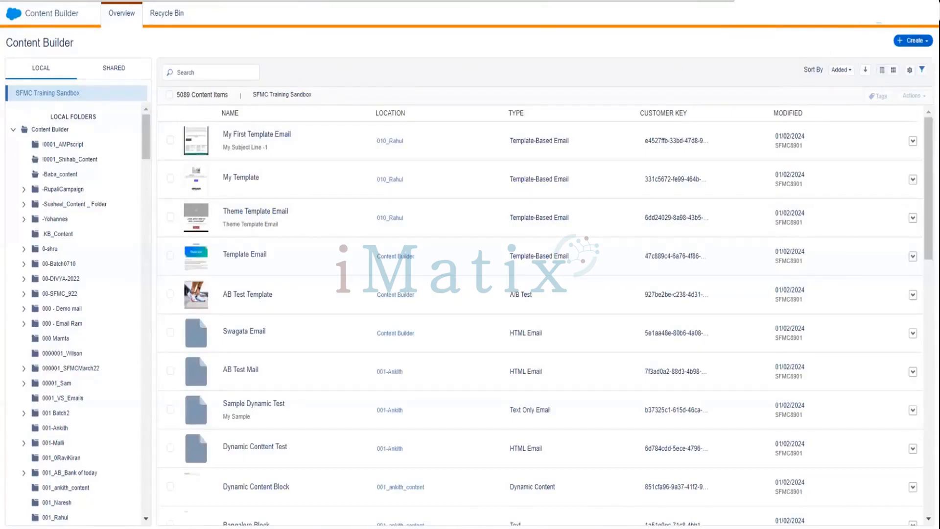
- Create a new Code Snippet content block in Content Builder
click(913, 41)
mouse_move(881, 113)
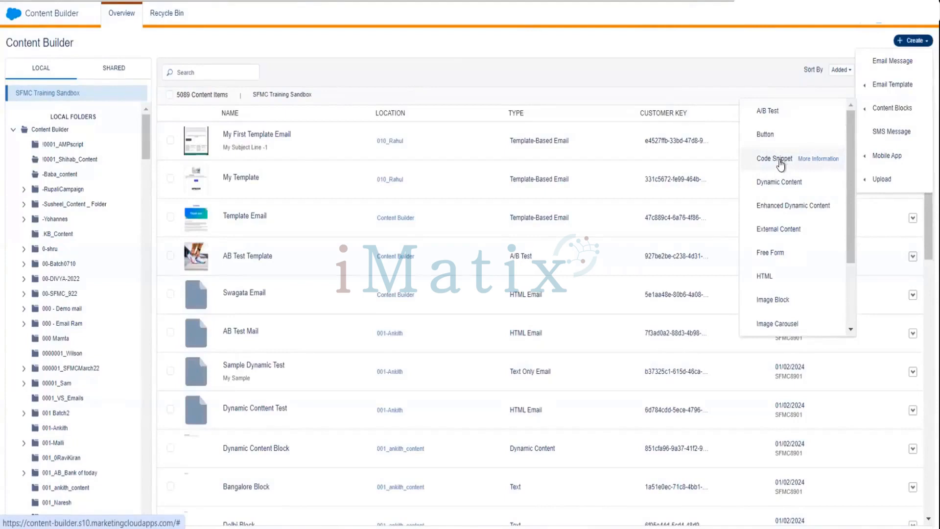
click(778, 164)
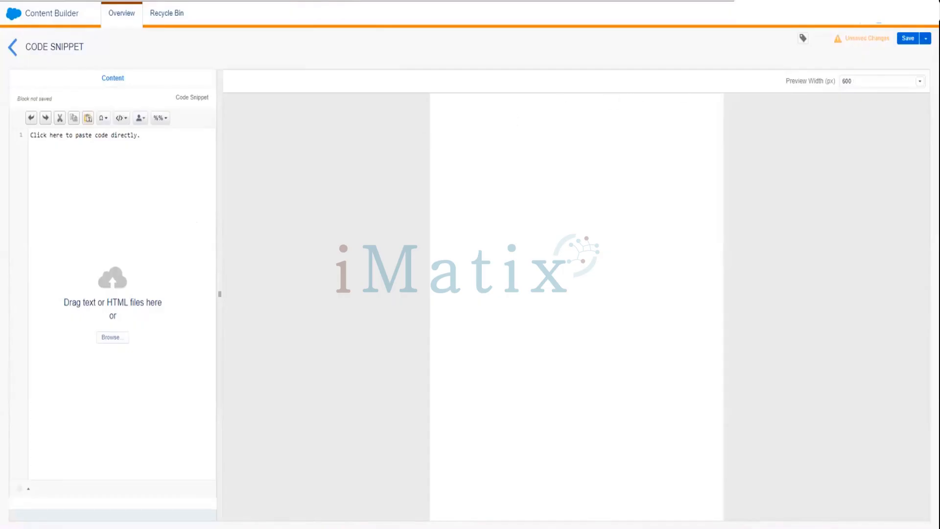
- Leave the snippet editor for the desktop and open a blank Notepad document
click(925, 38)
click(921, 39)
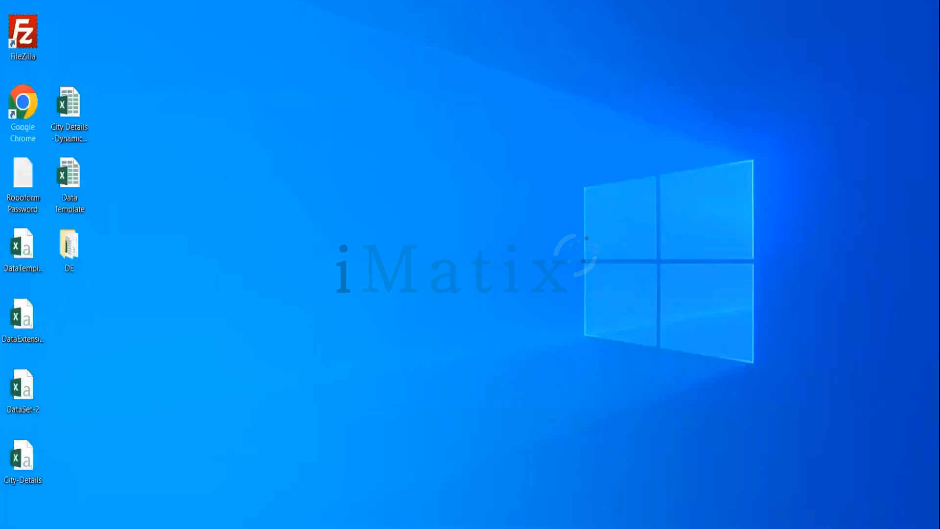
key(super+s)
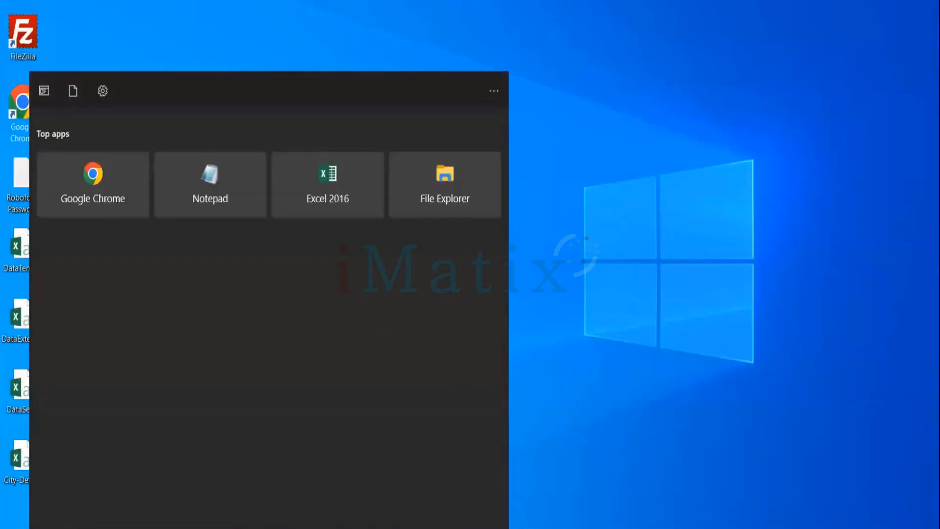
text(note)
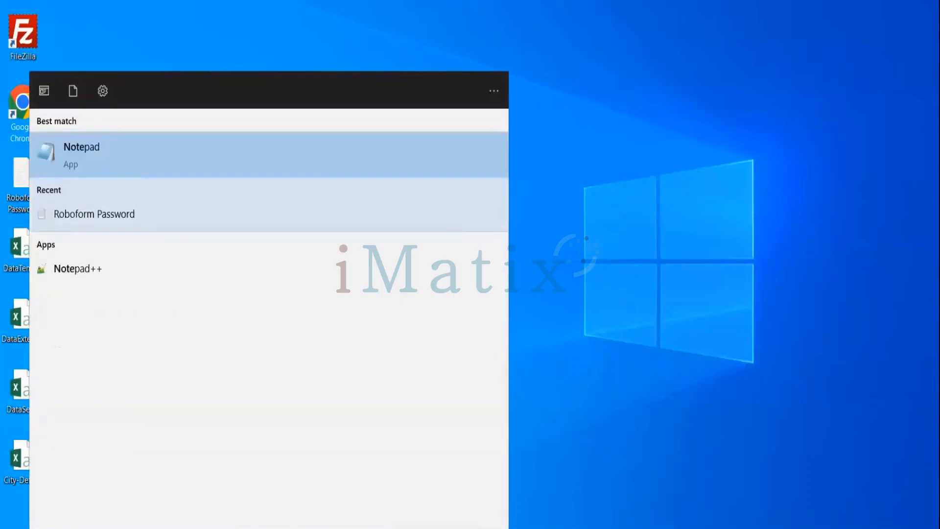
click(94, 151)
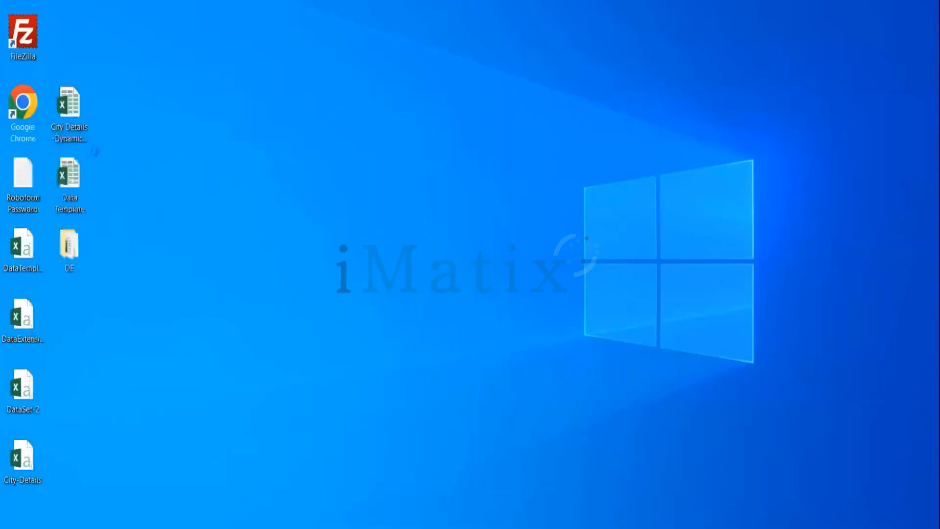
drag(343, 64, 445, 89)
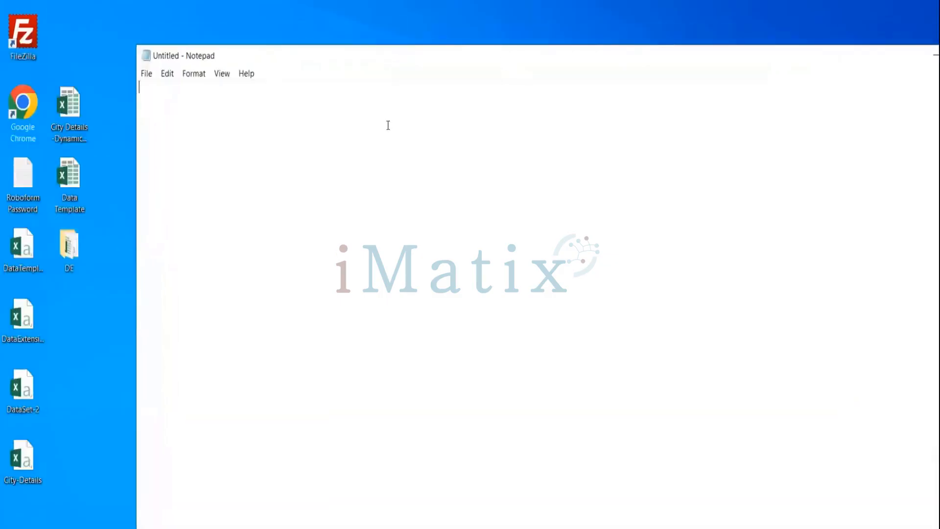
- Write the opening <html> and <body> tags on separate lines, starting below two blank lines
key(Return)
key(Return)
text(<html )
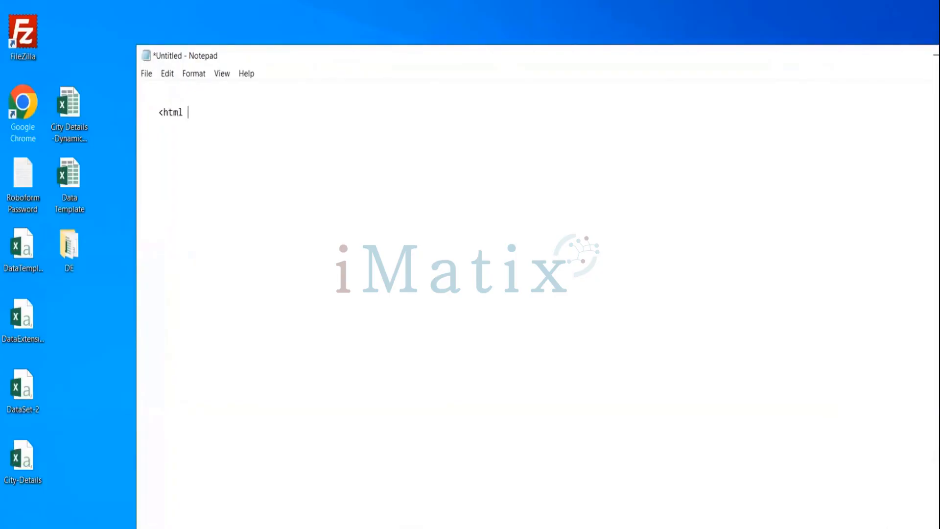
text(?)
key(BackSpace)
text(>)
key(Return)
text(<body>)
key(Return)
- Add the heading line "<h1> Happy New Year -2024 </h1>" inside the body
text(<h1> We)
key(BackSpace)
key(BackSpace)
text(Happy N)
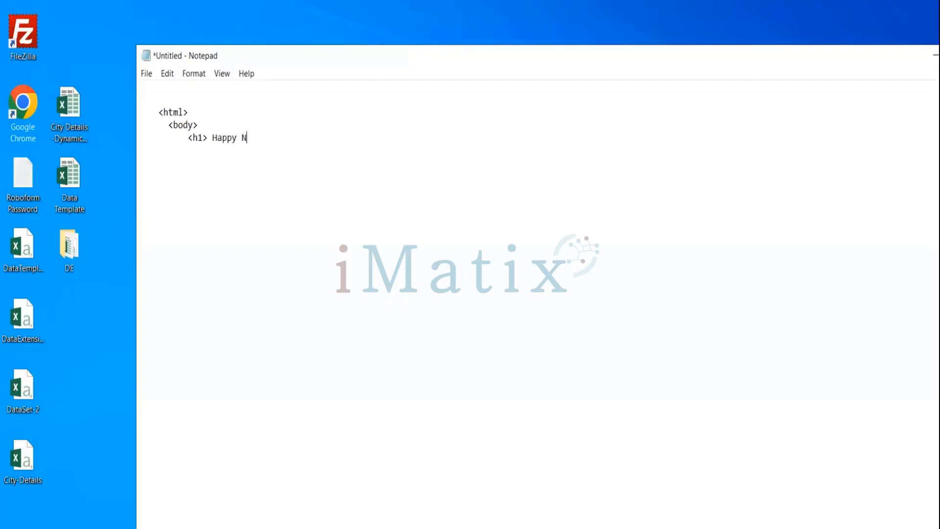
text(ew)
text( Ye)
text(ar)
text( -2024)
text( </)
text(j1)
key(BackSpace)
key(BackSpace)
text(h1>)
- Close the markup with </body> and </html> tags, leaving a blank line below the heading
key(Return)
key(Return)
text(</)
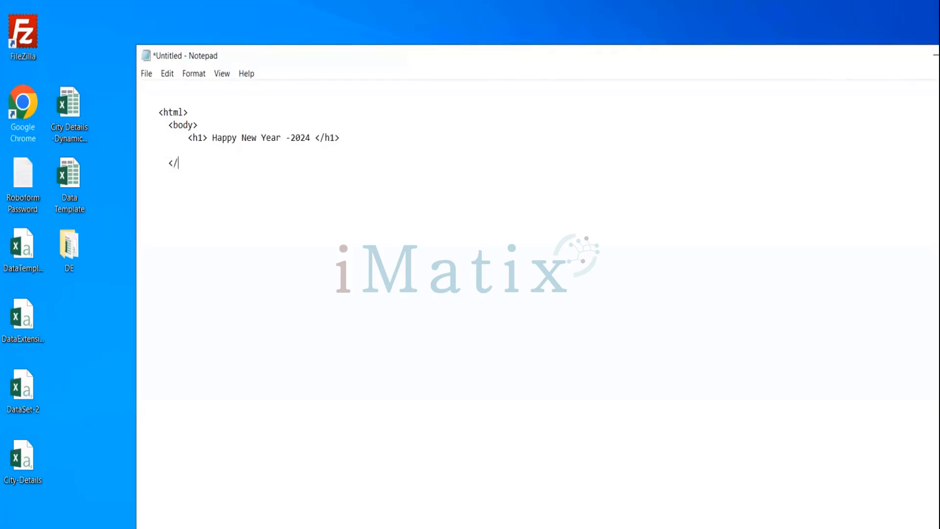
text(body>)
key(Return)
text(</html>)
- Begin saving a copy of the document in Documents, with "sample.html" in quotation marks as the file name
click(146, 74)
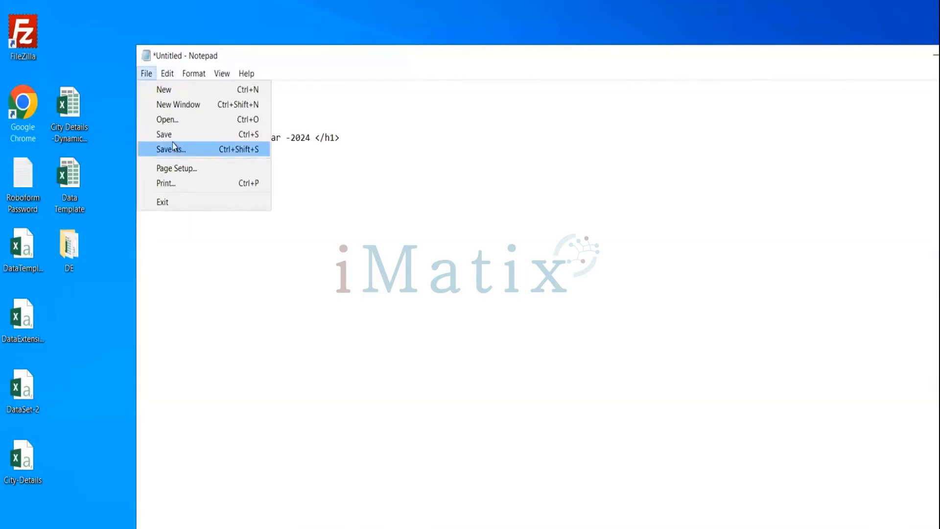
click(171, 148)
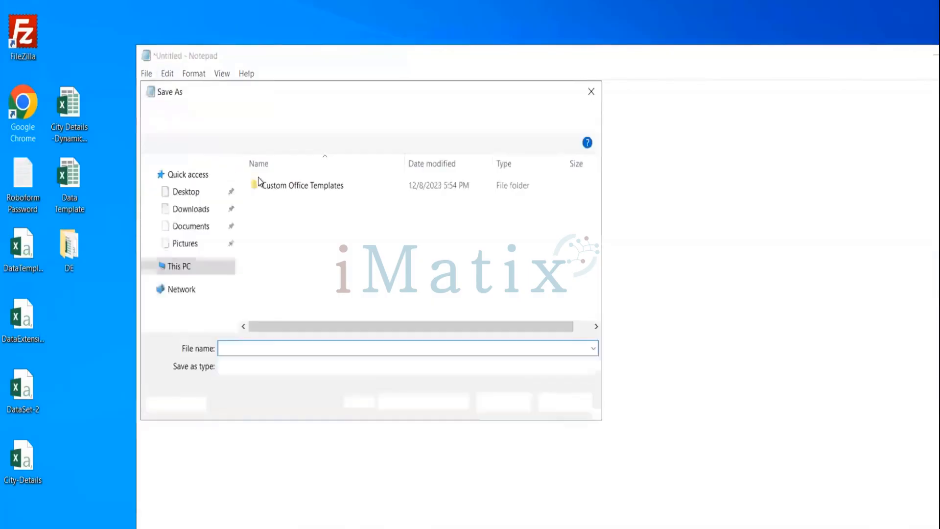
click(248, 348)
key(BackSpace)
key(BackSpace)
key(BackSpace)
key(BackSpace)
key(BackSpace)
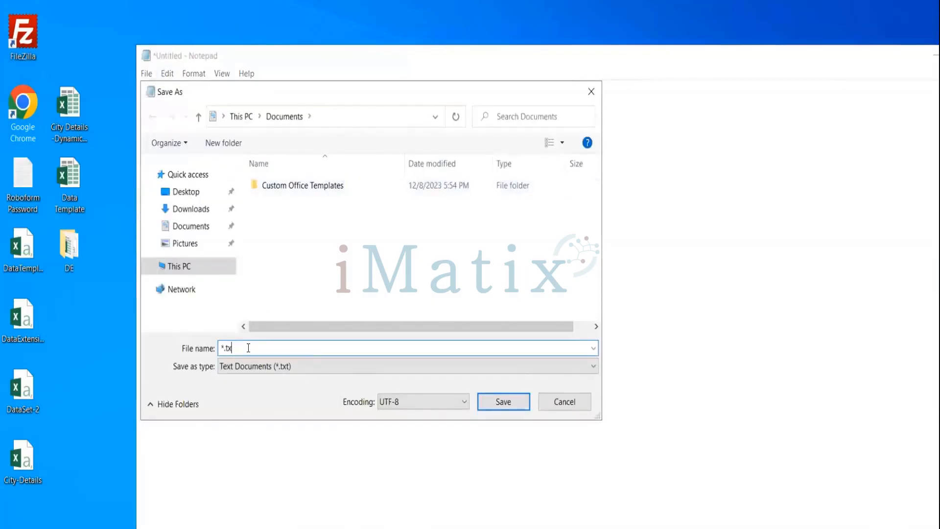
text(sample.h)
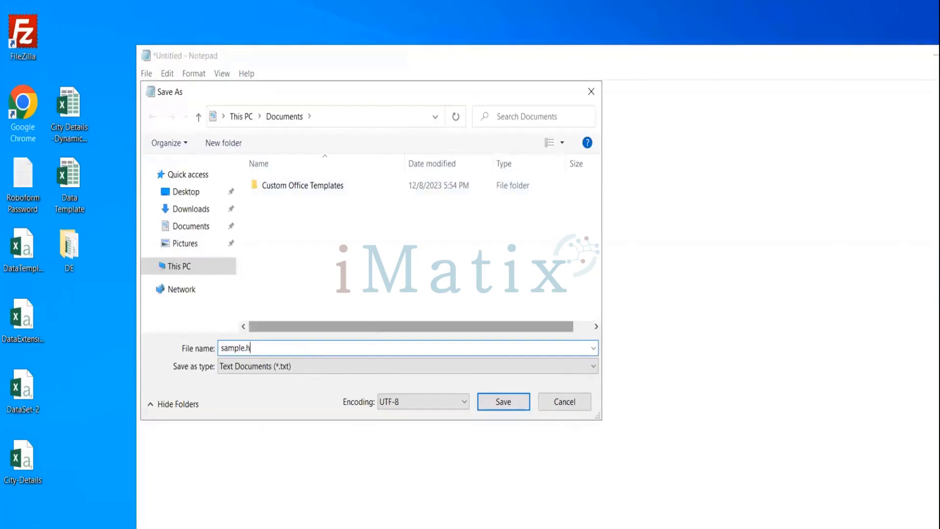
text(tml")
key(Left)
text(")
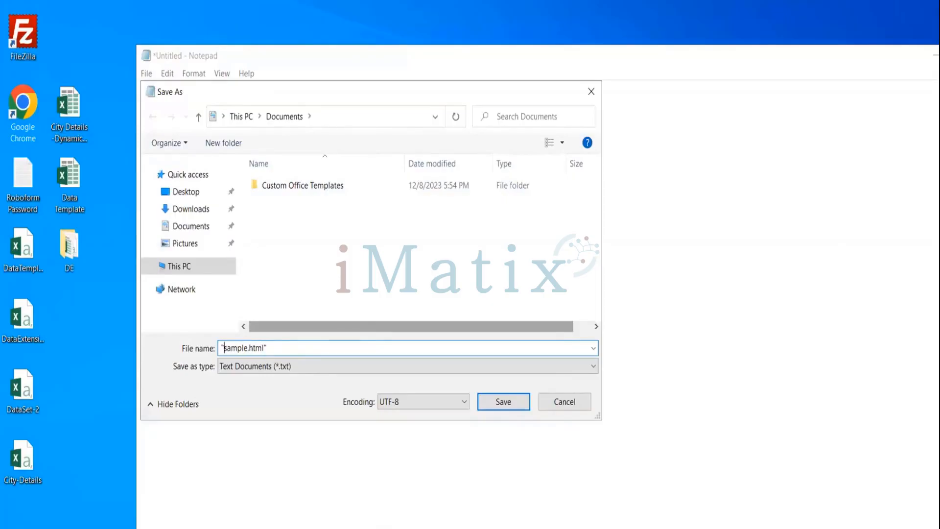
- Save the file with the All Files type and close its Notepad window
click(405, 368)
click(389, 391)
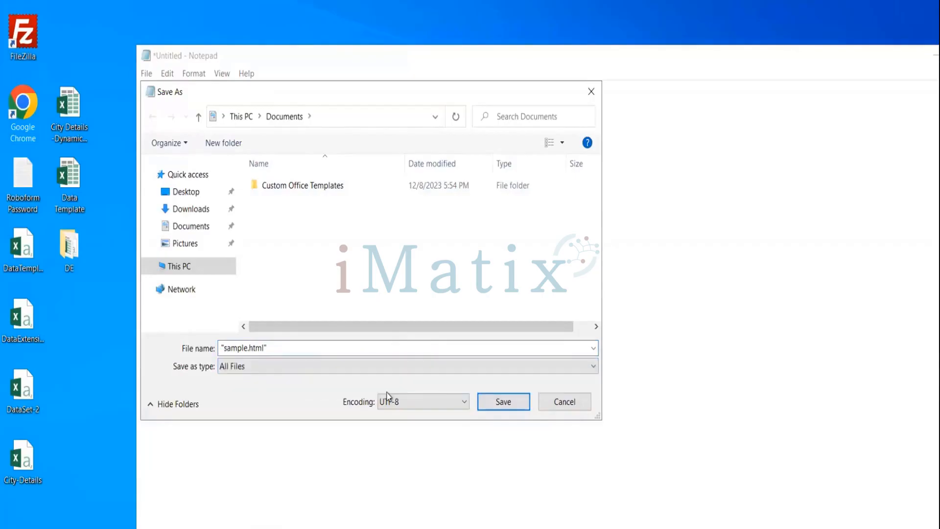
click(497, 398)
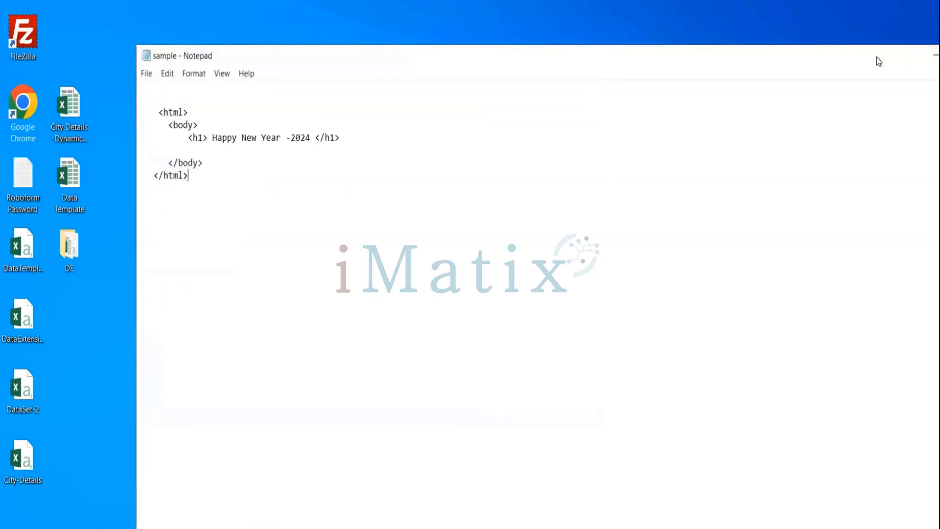
drag(876, 57, 591, 52)
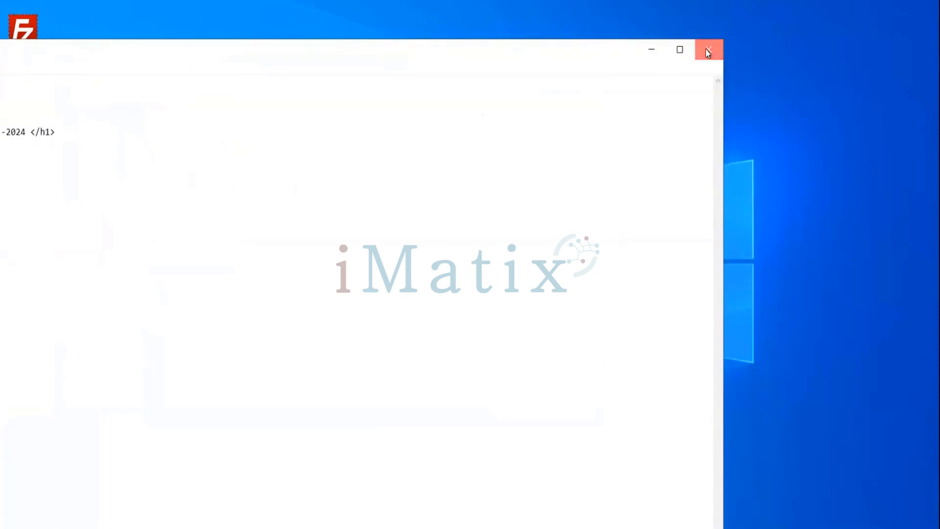
click(705, 53)
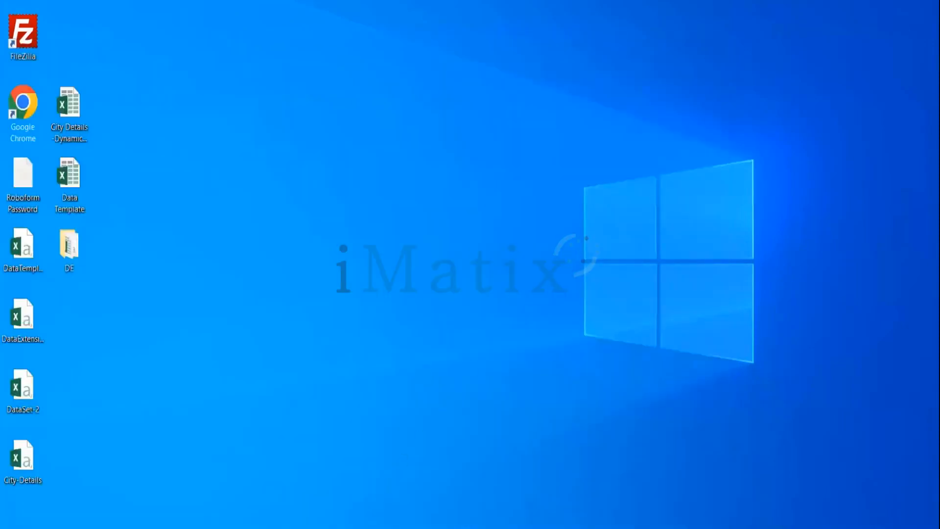
- Look for the saved sample file in File Explorer under Desktop, Downloads and This PC
mouse_move(346, 528)
click(360, 528)
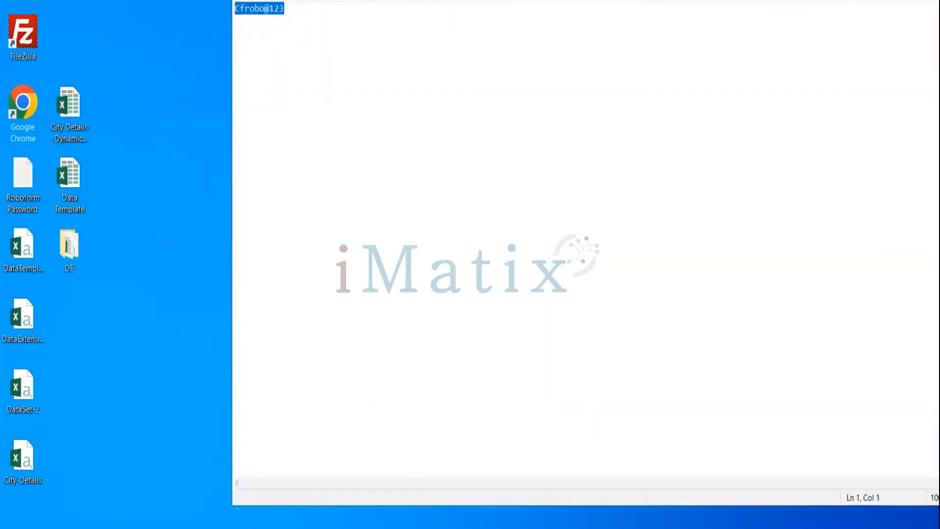
click(318, 528)
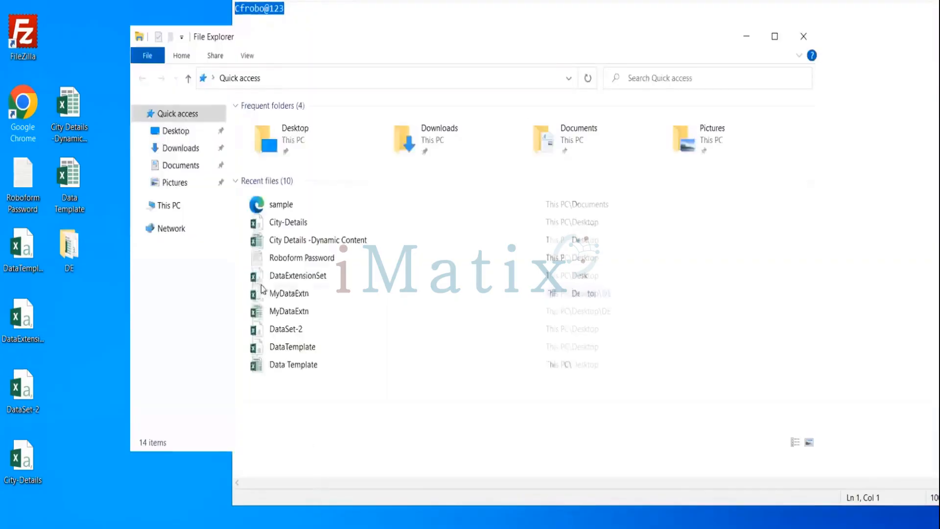
click(176, 132)
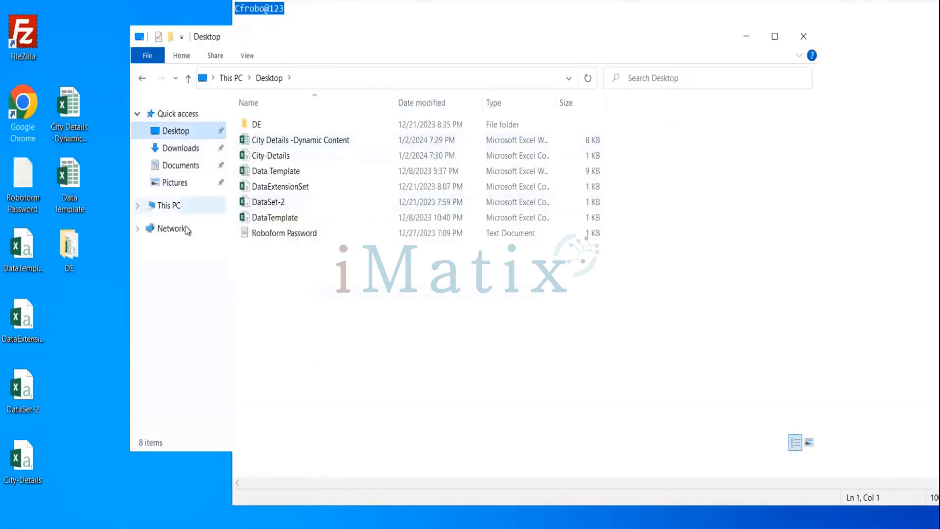
click(176, 151)
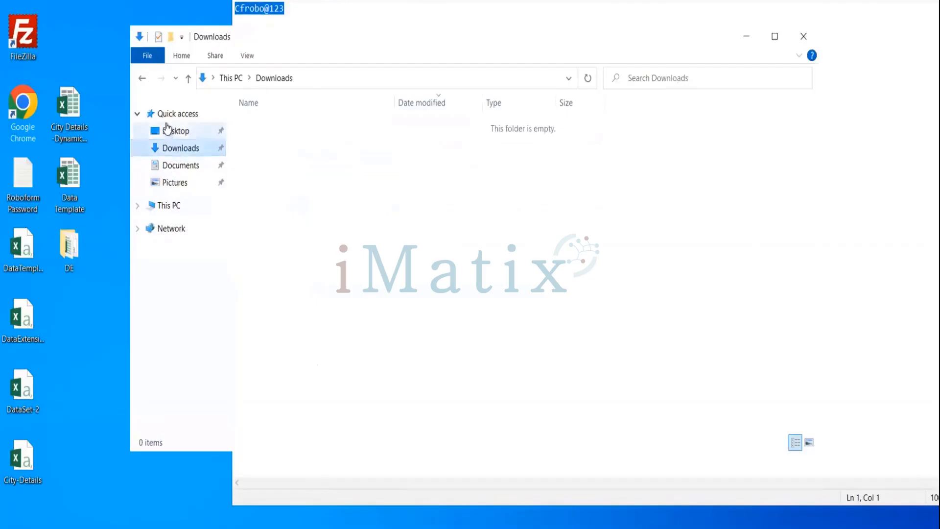
click(167, 128)
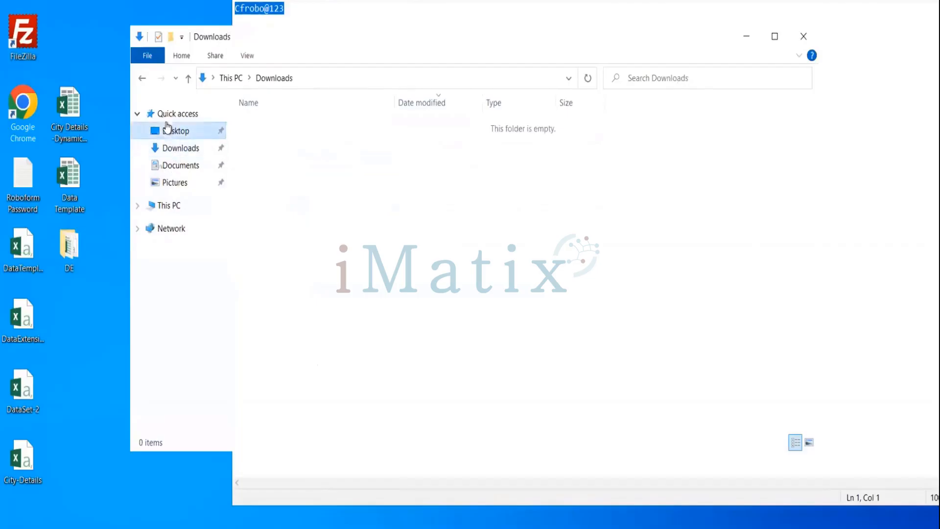
click(162, 205)
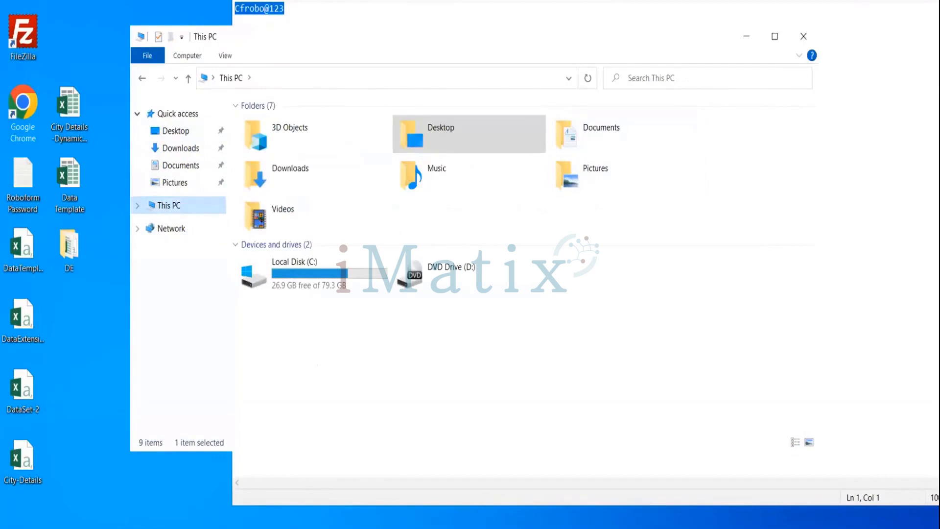
- Check the Documents folder through Notepad's Open dialog, cancel it, and close the remaining Notepad window
key(alt+Tab)
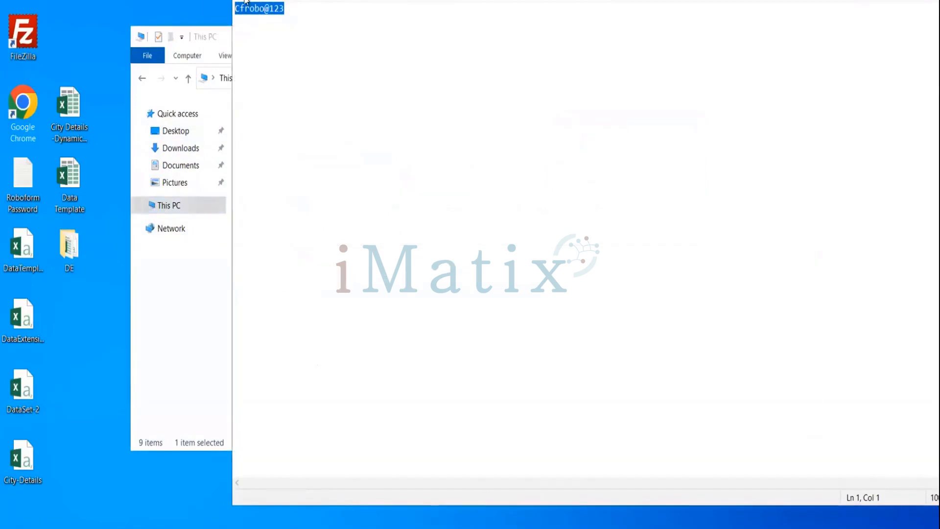
click(245, 1)
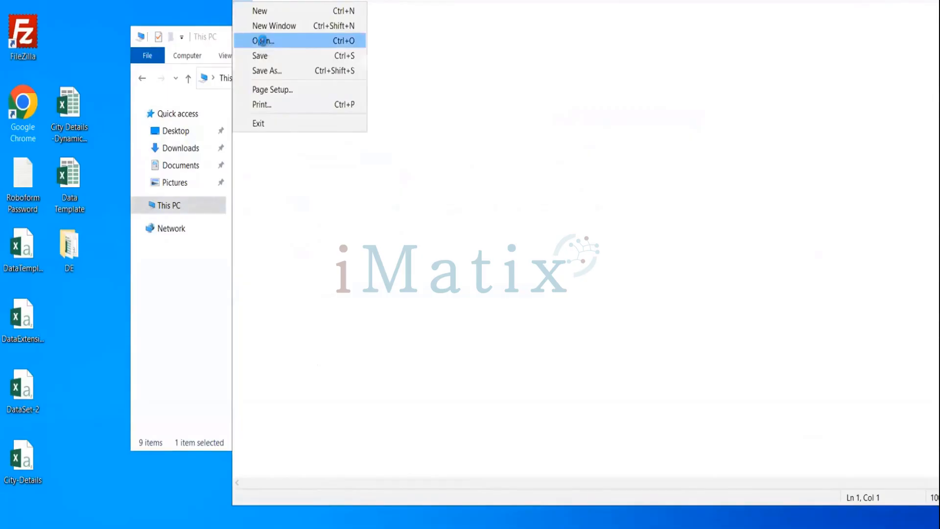
click(263, 42)
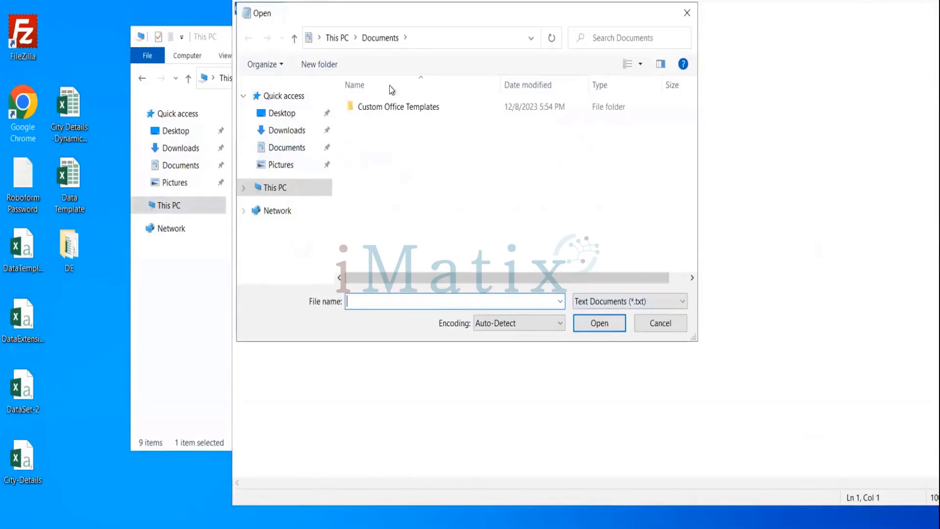
click(653, 321)
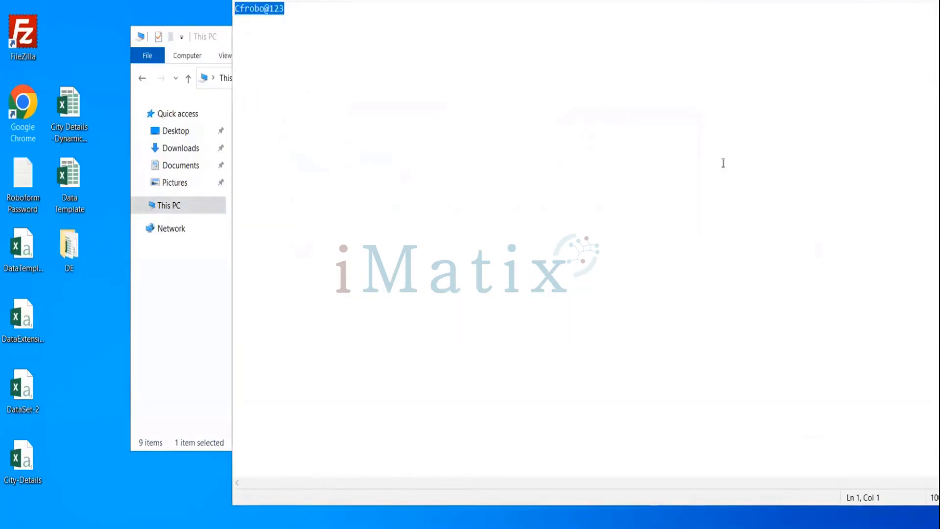
drag(711, 0, 347, 57)
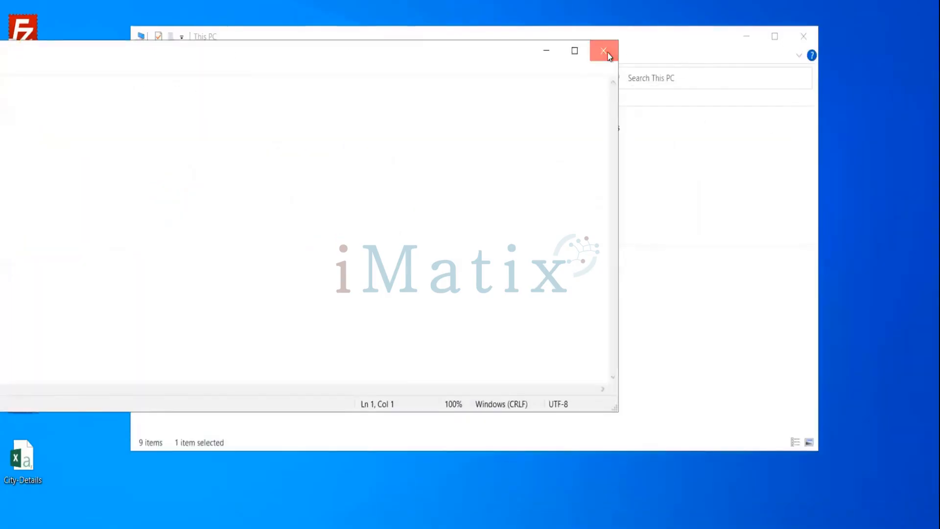
click(607, 55)
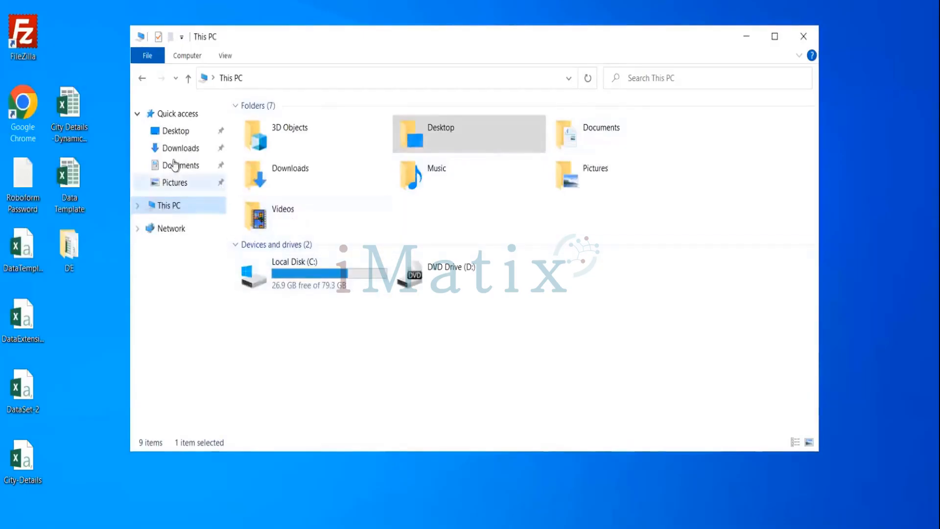
- Check the Desktop folder for the sample file again and close File Explorer
click(181, 131)
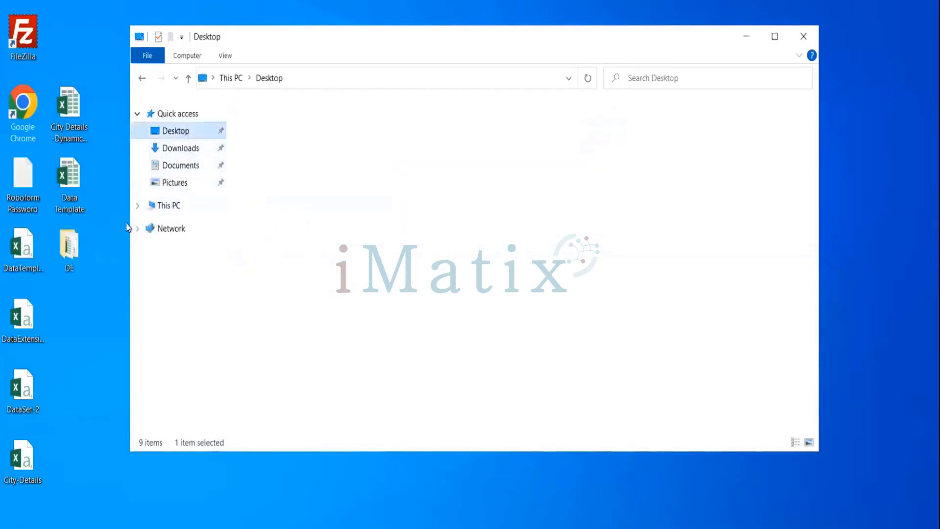
click(99, 295)
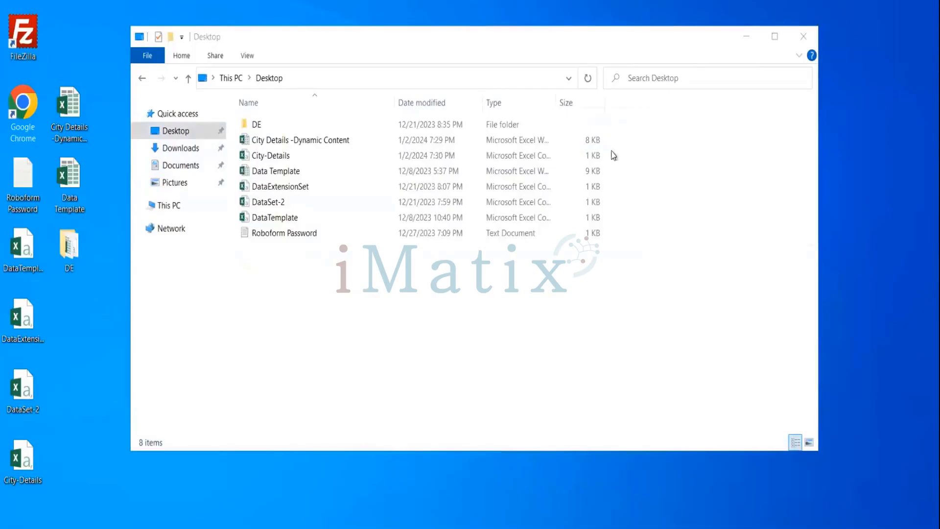
click(805, 32)
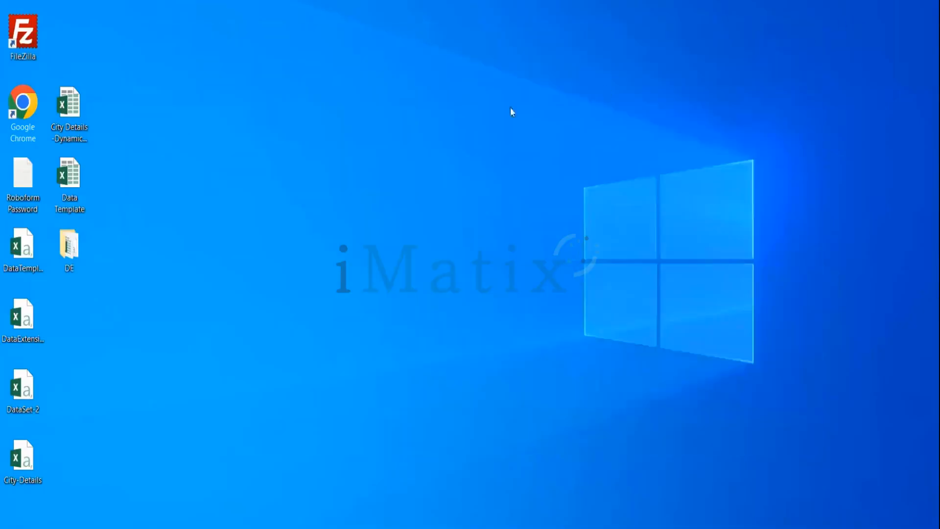
- Switch the desktop icons to small size and restore them to medium size
right_click(418, 89)
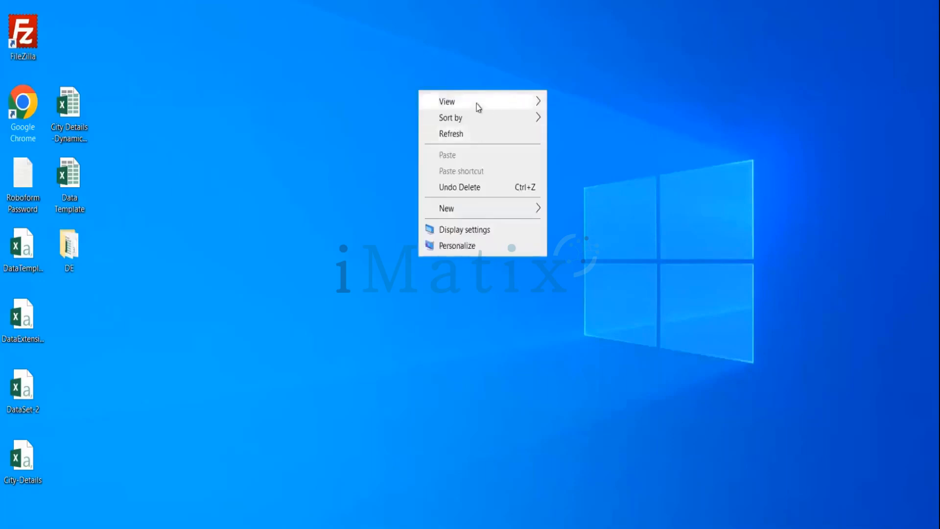
mouse_move(531, 106)
click(586, 142)
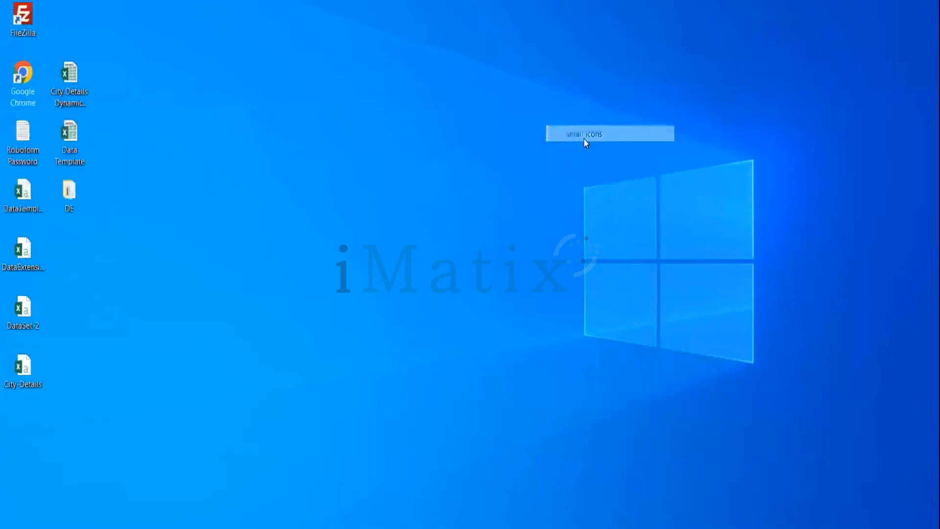
right_click(428, 128)
mouse_move(467, 143)
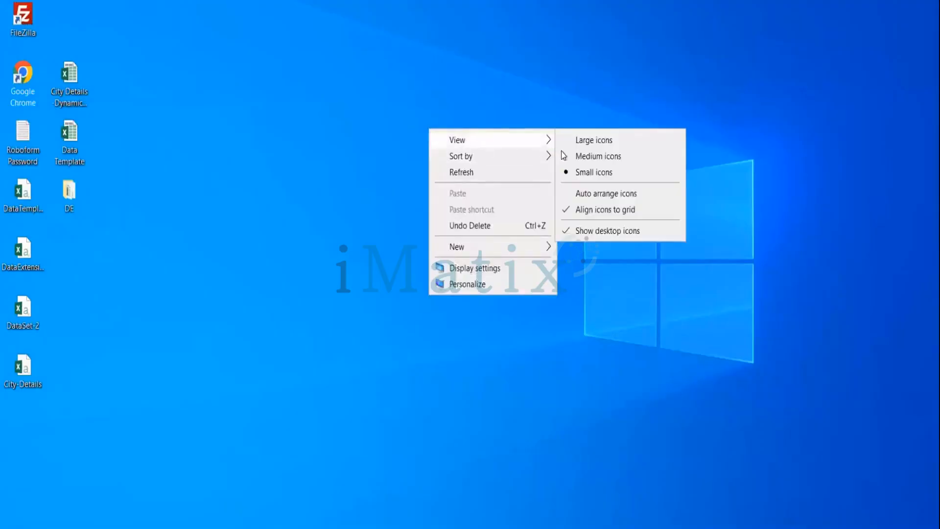
click(587, 157)
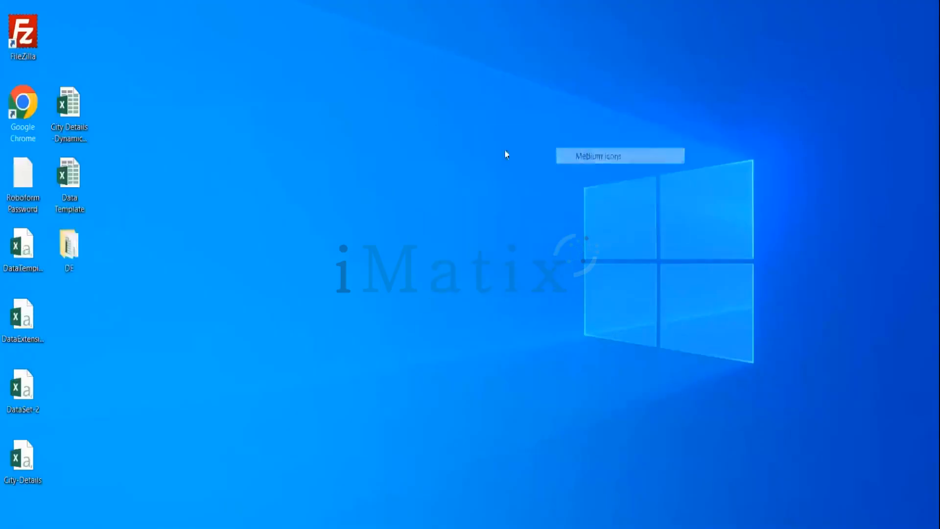
- Create a new text document on the desktop with its default name and open it in Notepad
right_click(289, 132)
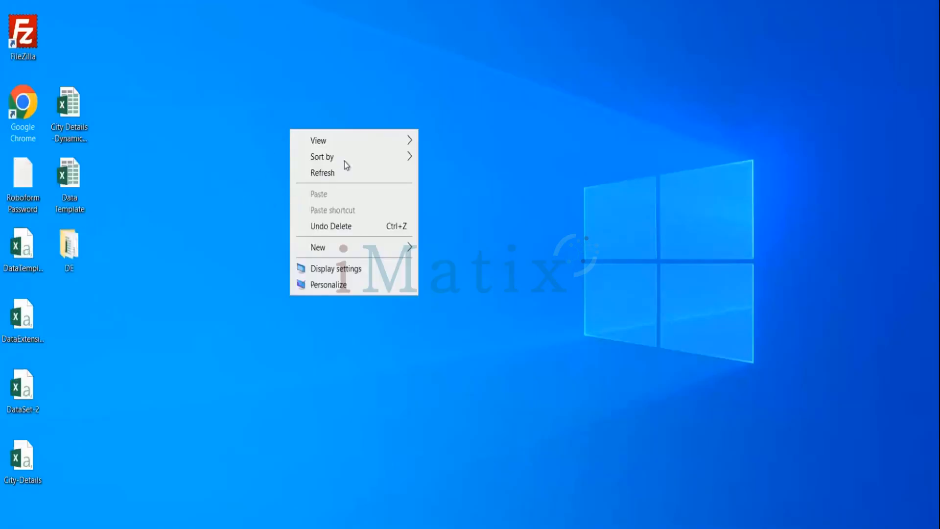
mouse_move(343, 247)
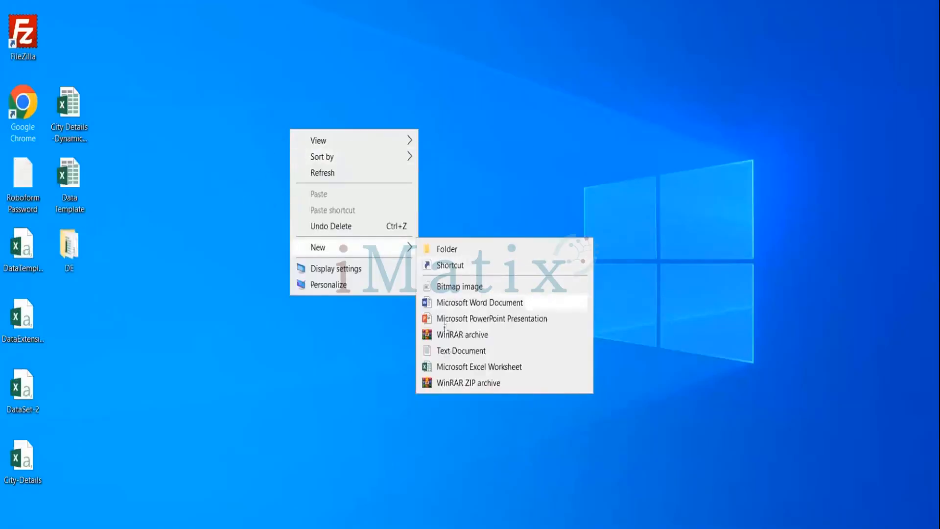
click(448, 350)
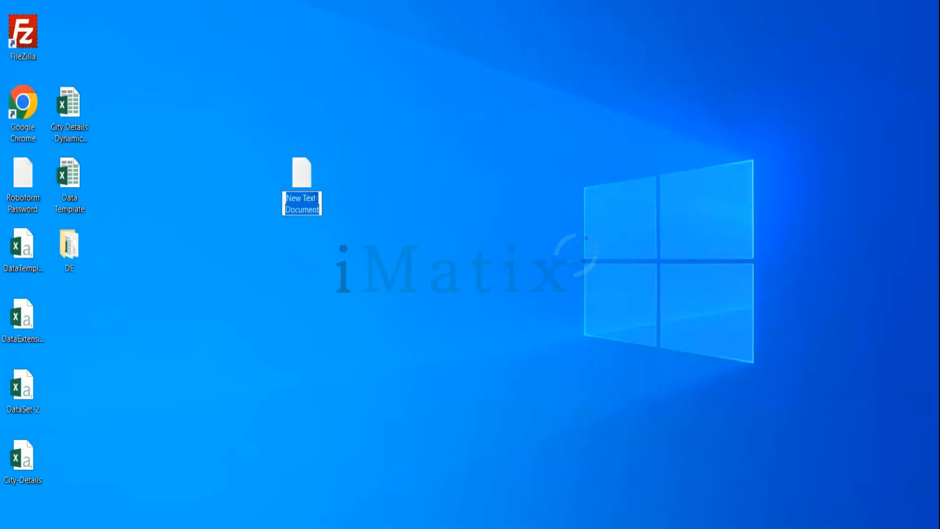
key(Return)
double_click(301, 179)
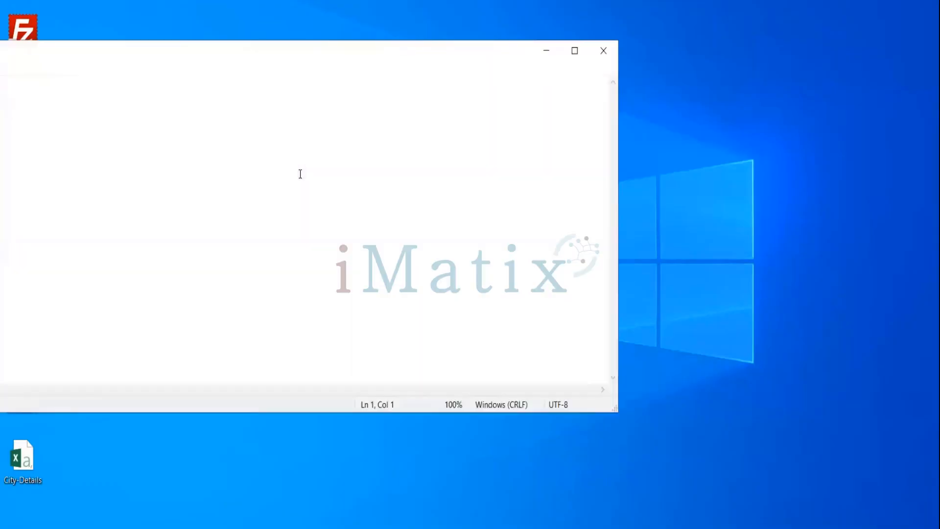
drag(384, 57, 741, 49)
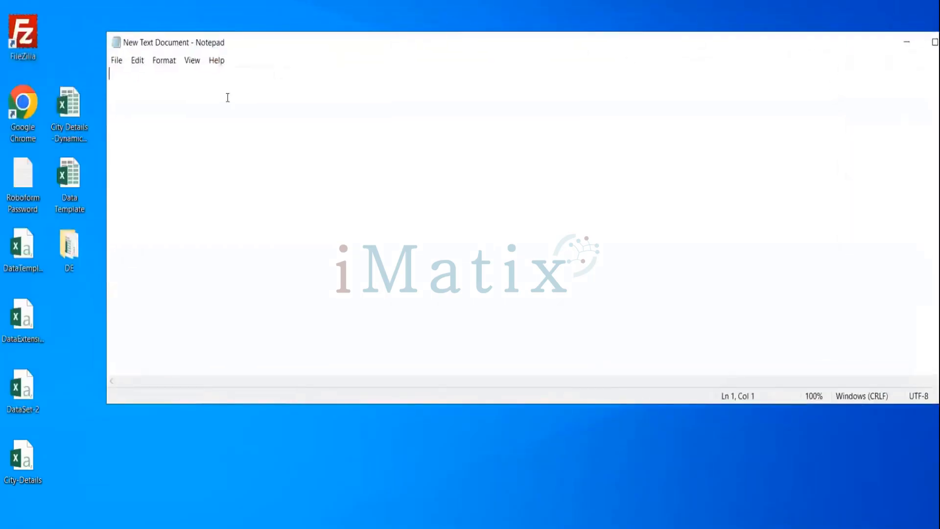
- Write the opening <html> tag below a blank line, followed by an indented opening <body> tag
key(Return)
key(Return)
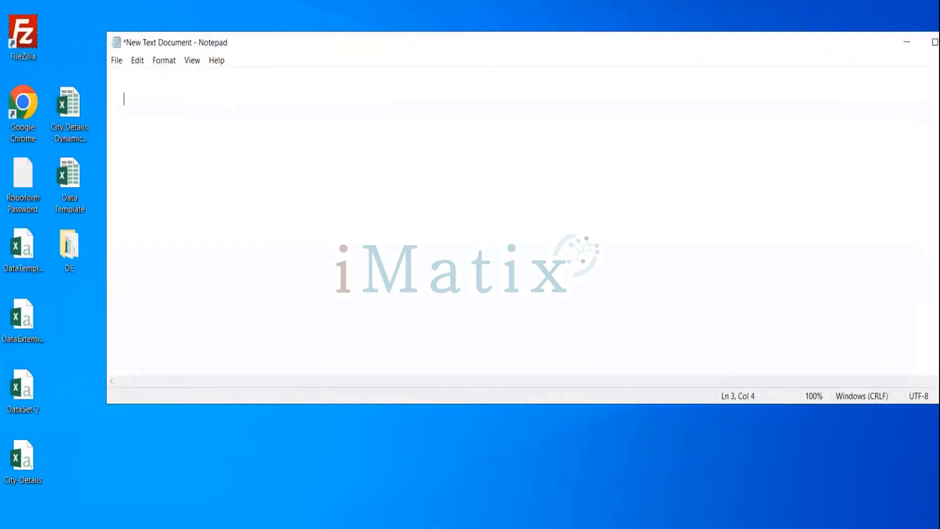
text(<html>)
key(Return)
key(Return)
text(<b)
text(ody>    )
- Add an indented h1 heading inside the body reading "Welcome To SFMC Training", with its closing tag
text(      <)
text(h1)
text(> W)
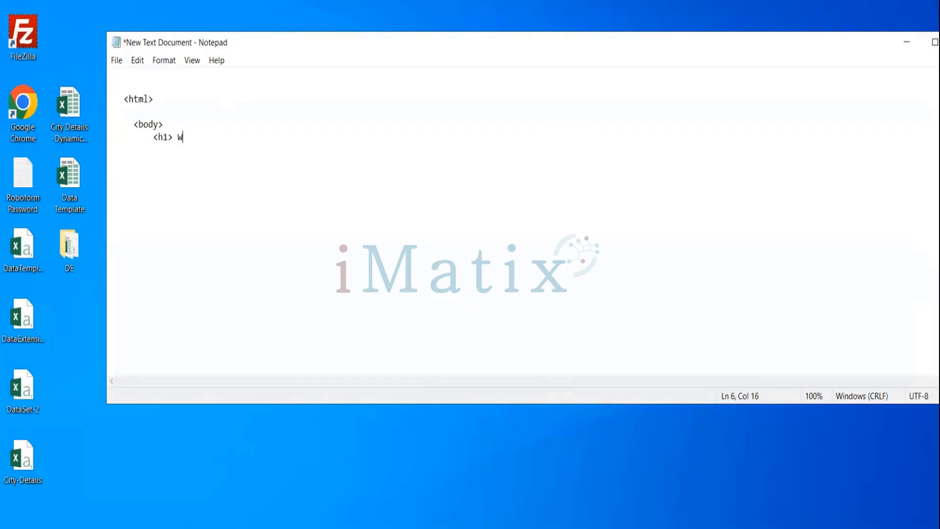
text(elcome To SFMC Tra)
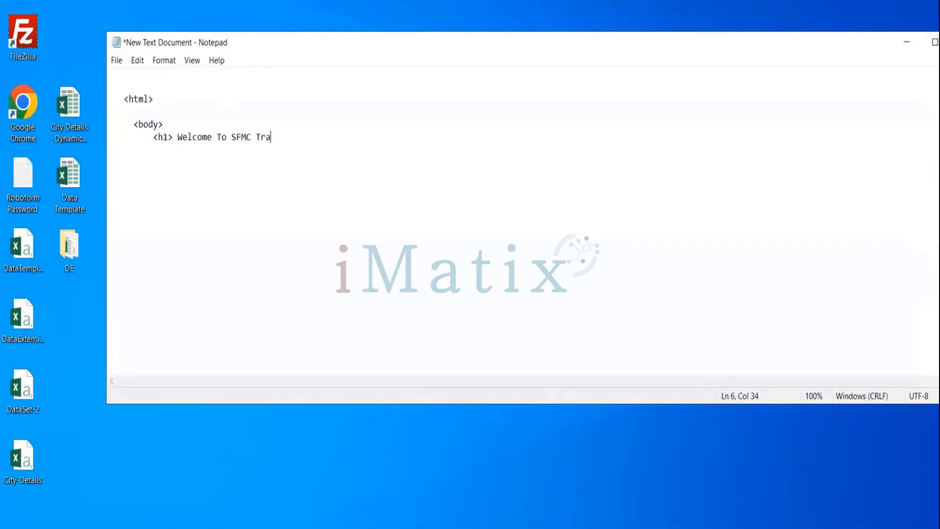
text(ining </)
text(h1)
key(BackSpace)
text(1>)
- Close the markup with the </body> and </html> tags below the heading
key(Return)
key(Return)
text(</bo)
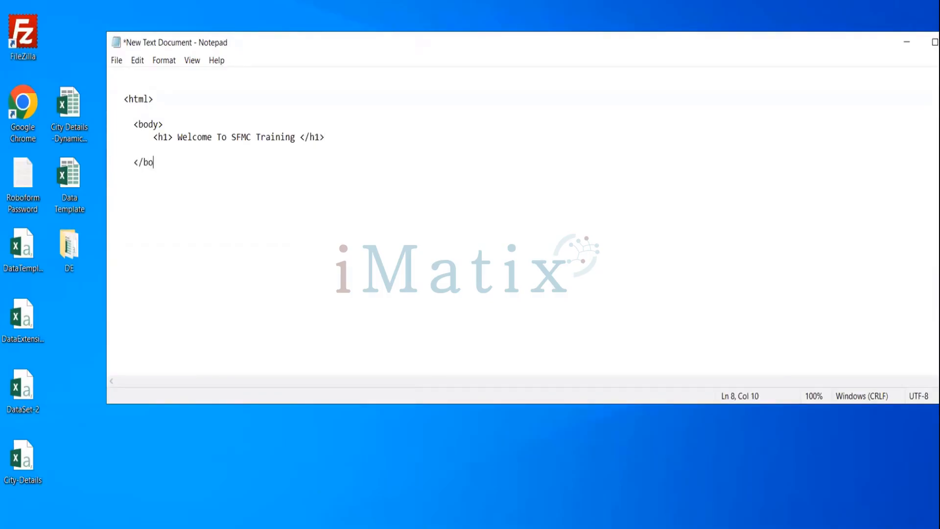
text(dy>)
key(Return)
text(</html>)
- Save the document to the Desktop as Sample.html with the All Files type
click(117, 60)
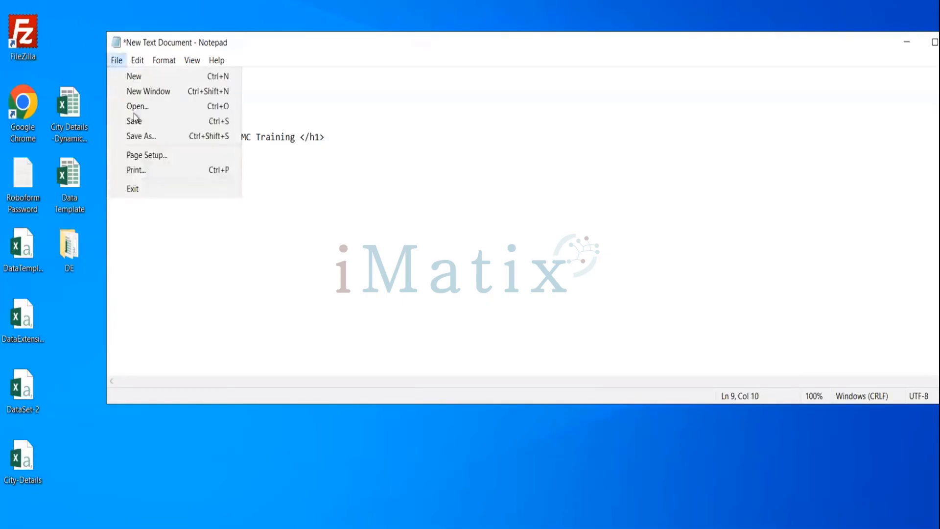
click(147, 140)
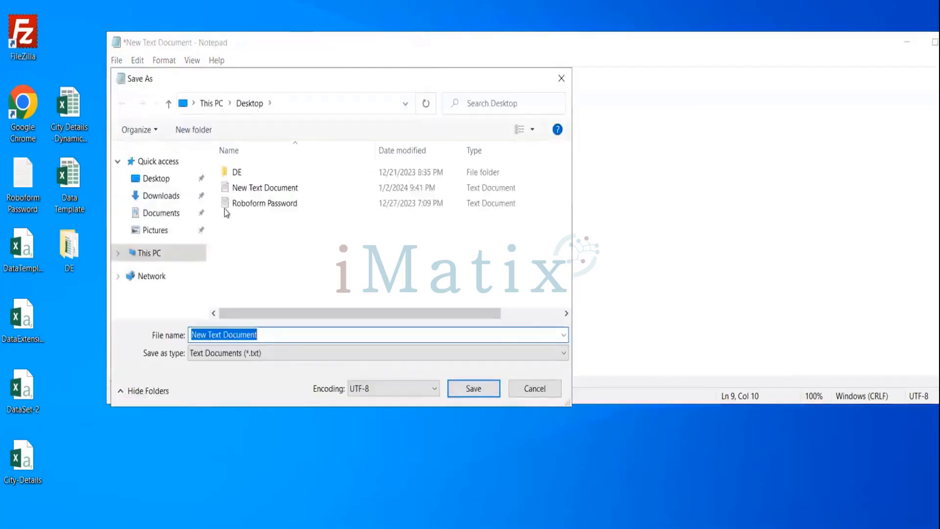
click(166, 260)
click(157, 180)
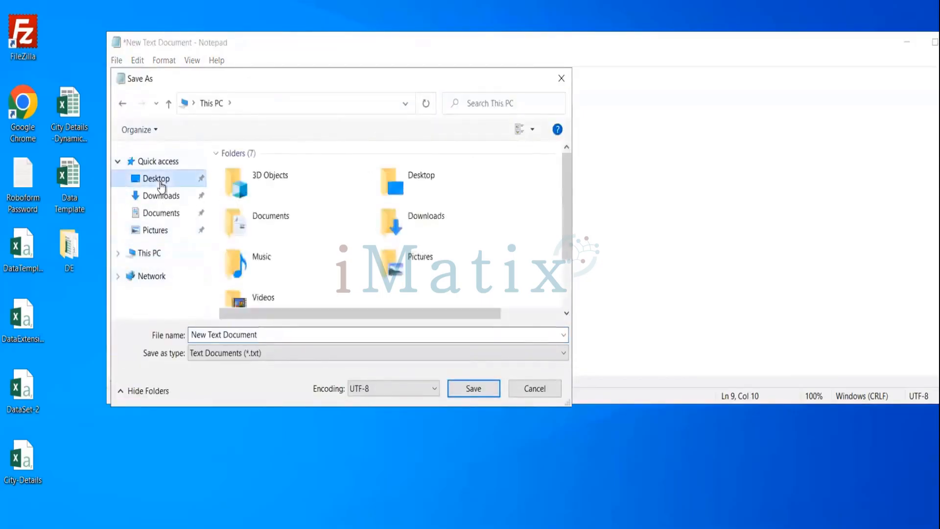
click(246, 328)
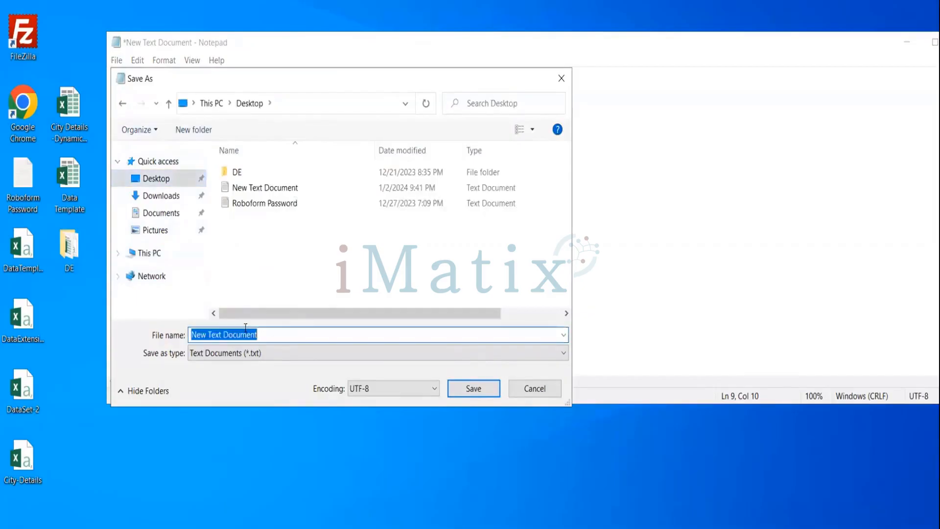
text(Sam)
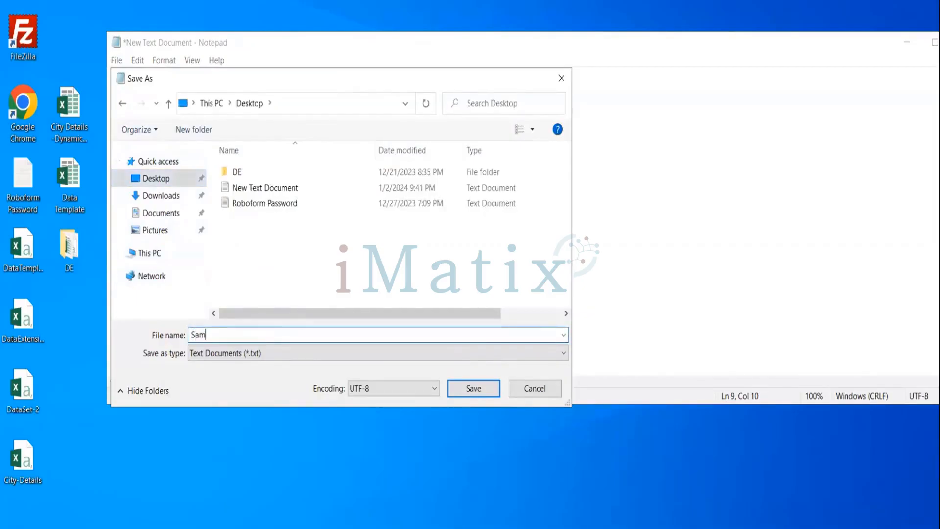
text(ple.html)
click(253, 358)
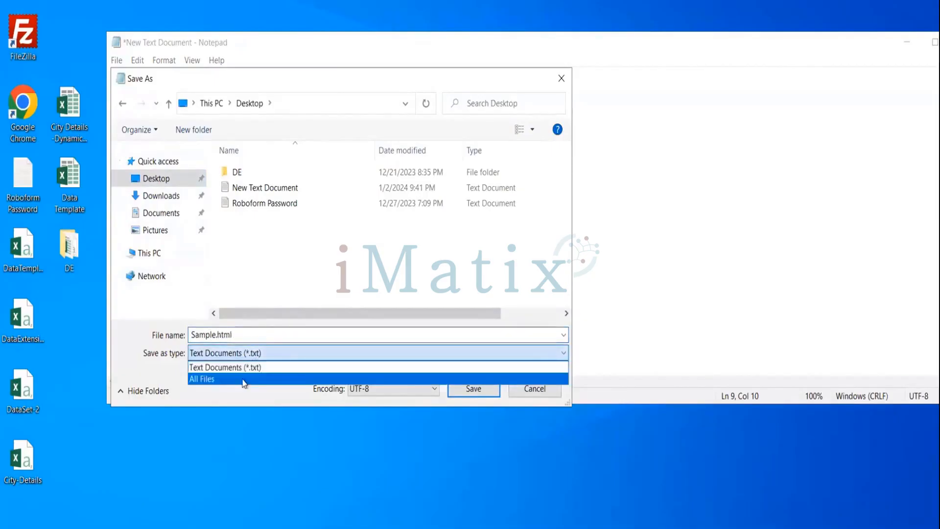
click(244, 380)
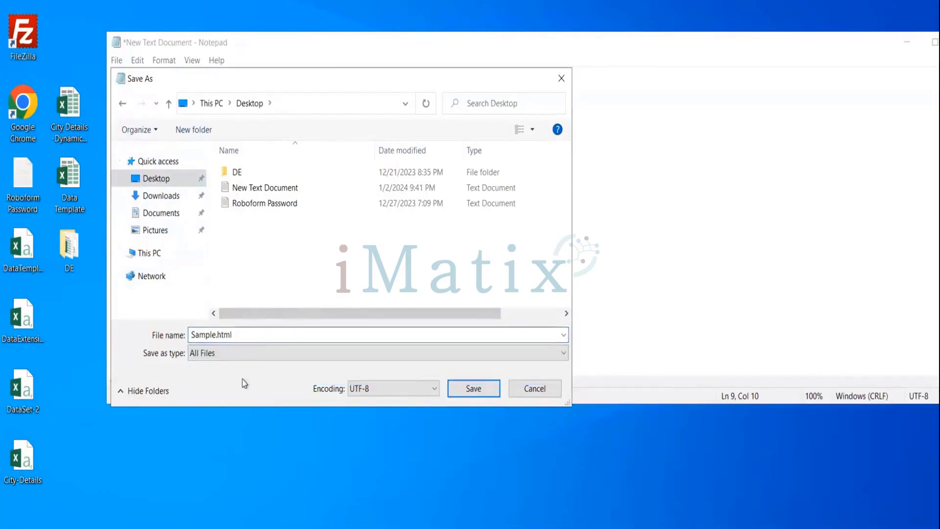
click(467, 389)
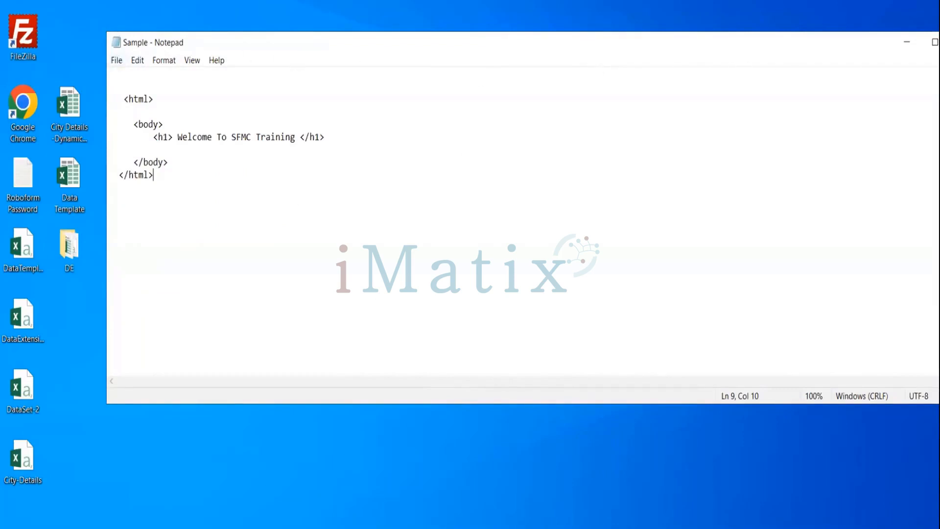
- Minimize the Notepad window and switch to the Content Builder code snippet in Chrome
click(907, 42)
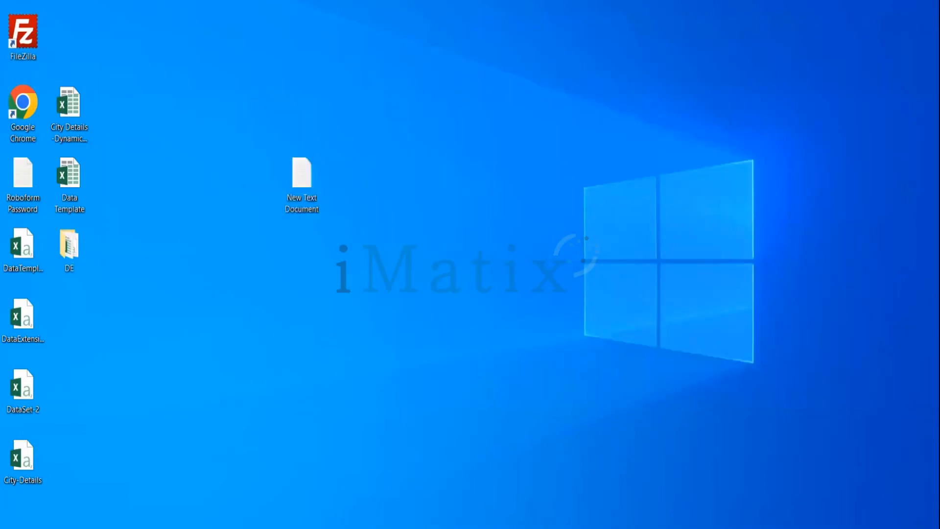
mouse_move(346, 528)
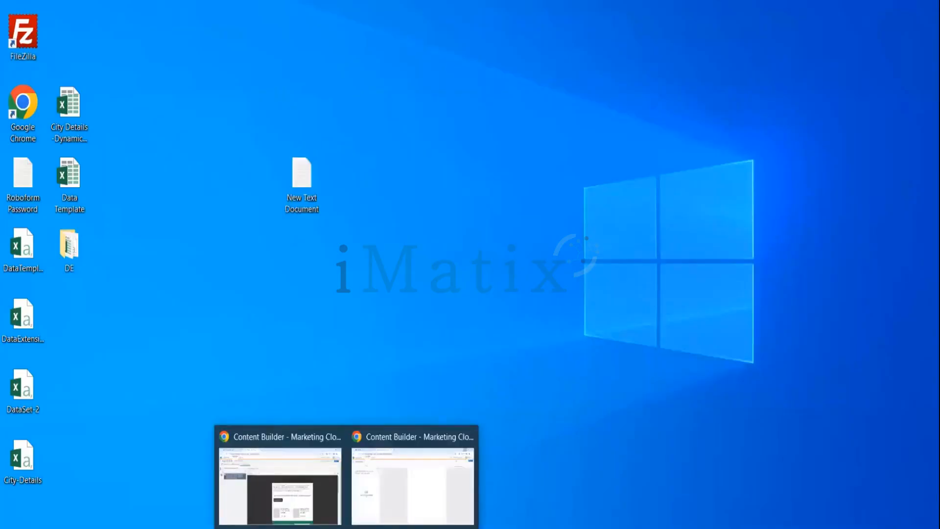
key(alt+Tab)
key(alt+Tab)
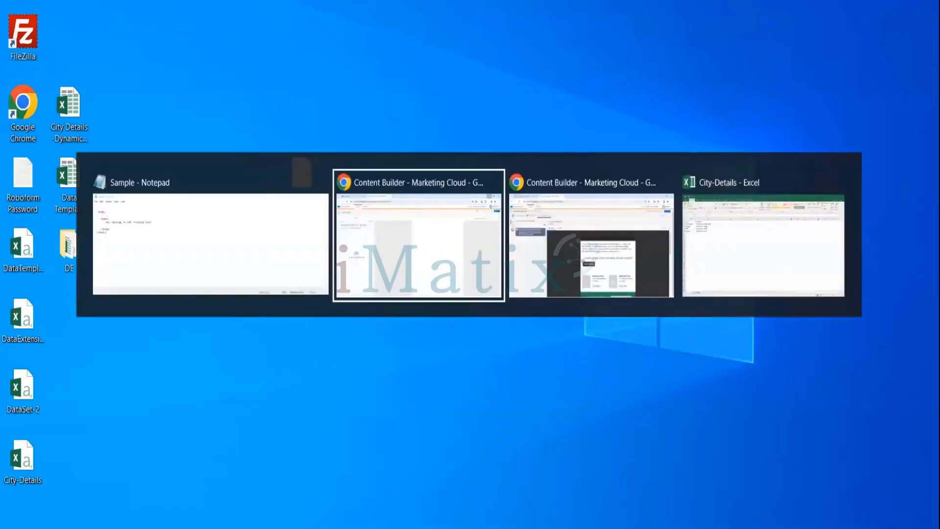
key(alt+Tab)
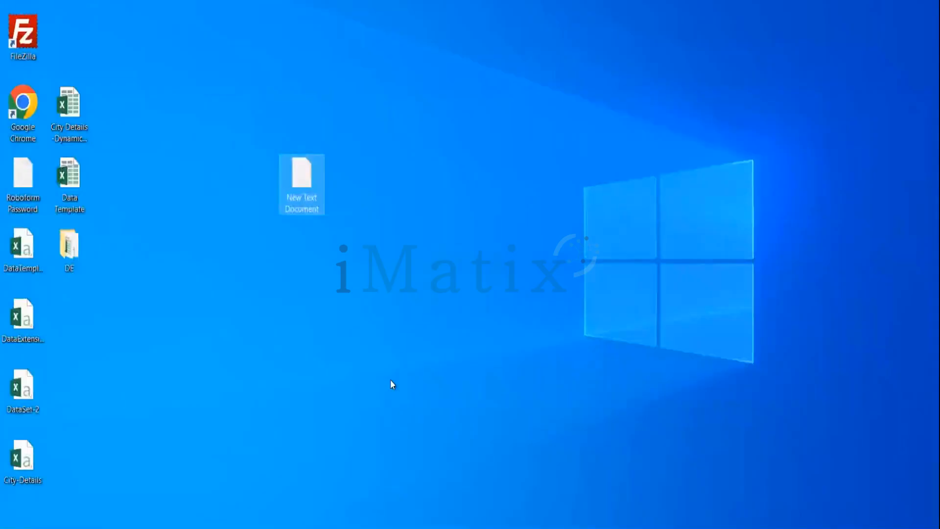
key(alt+Tab)
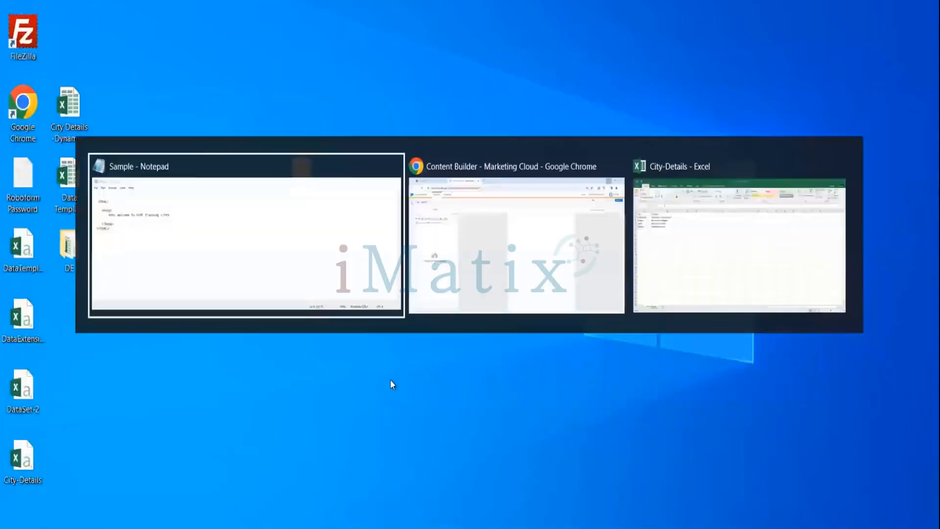
key(alt+Tab)
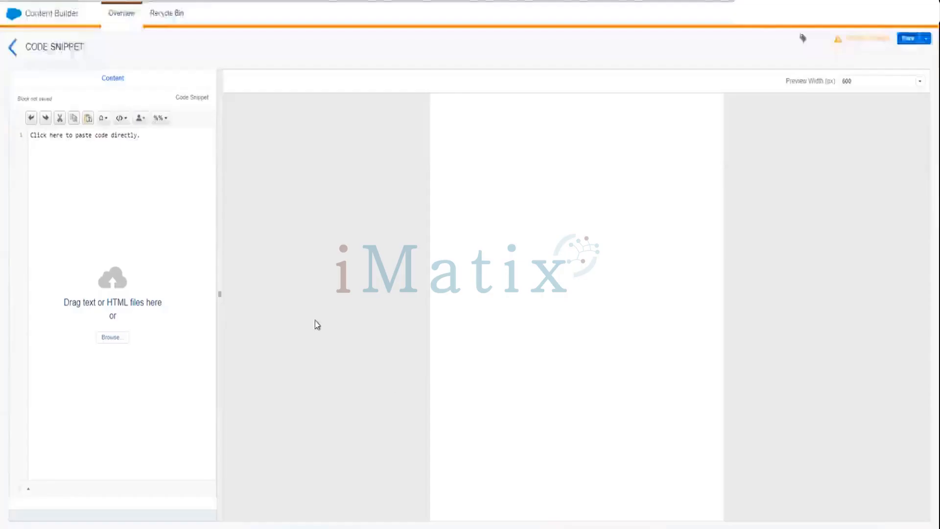
- Upload and publish Sample.html from the Desktop as the content of the code snippet
click(104, 336)
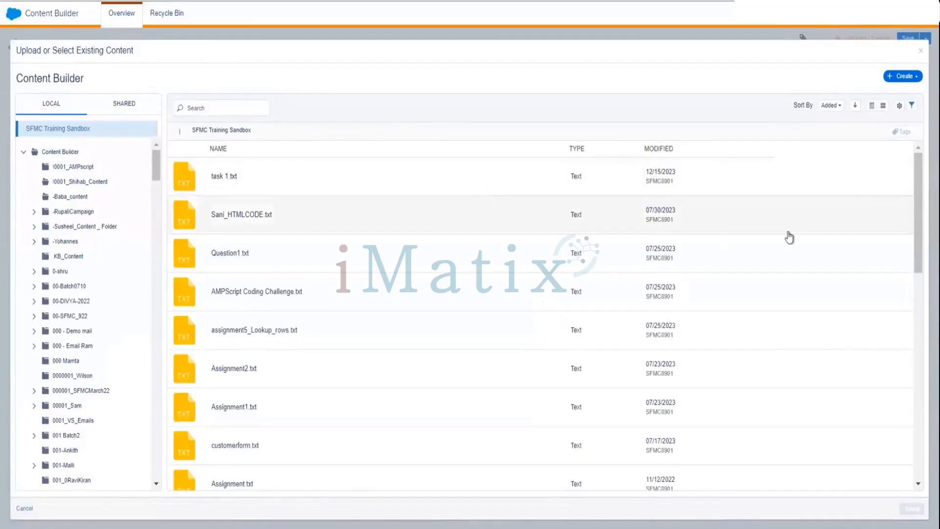
click(913, 78)
mouse_move(884, 100)
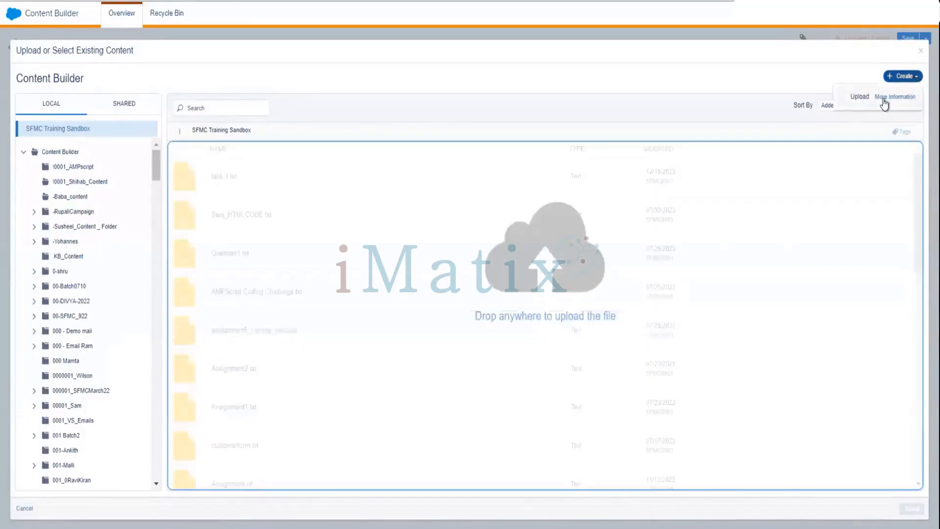
click(861, 100)
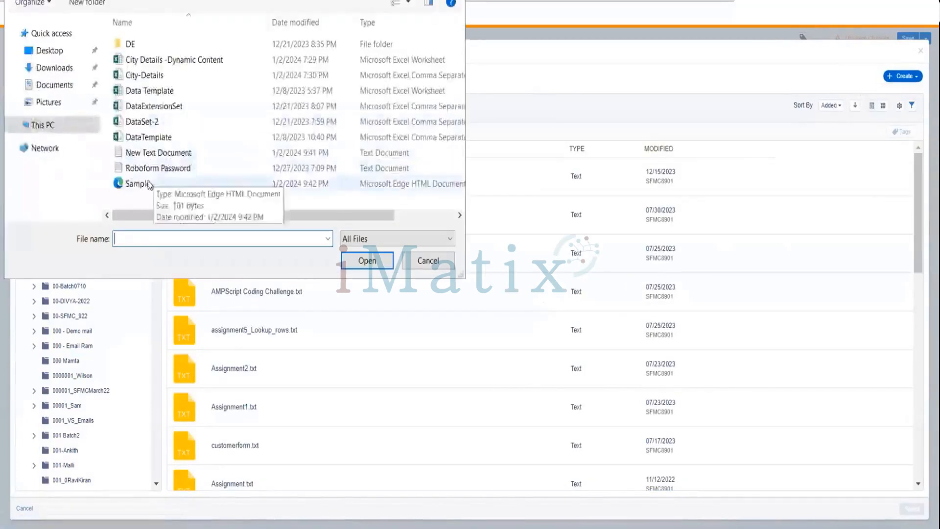
double_click(148, 184)
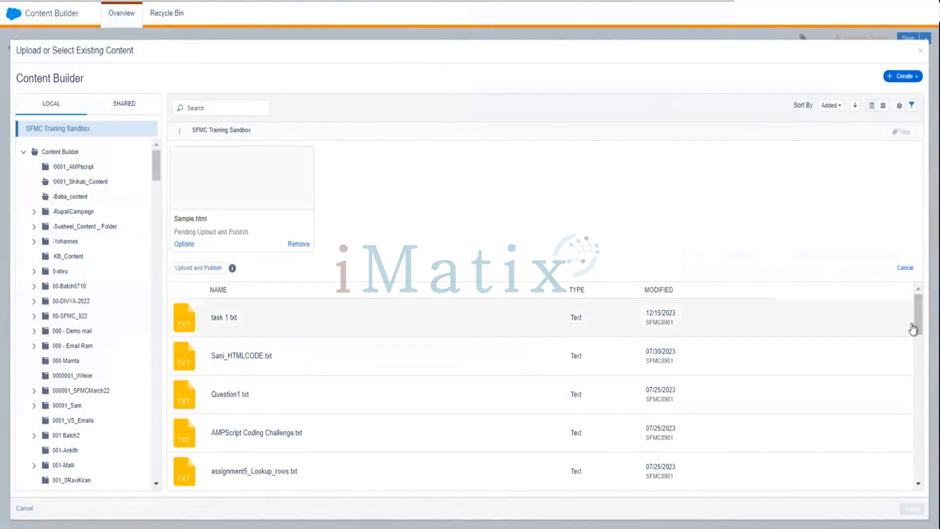
drag(913, 311, 835, 272)
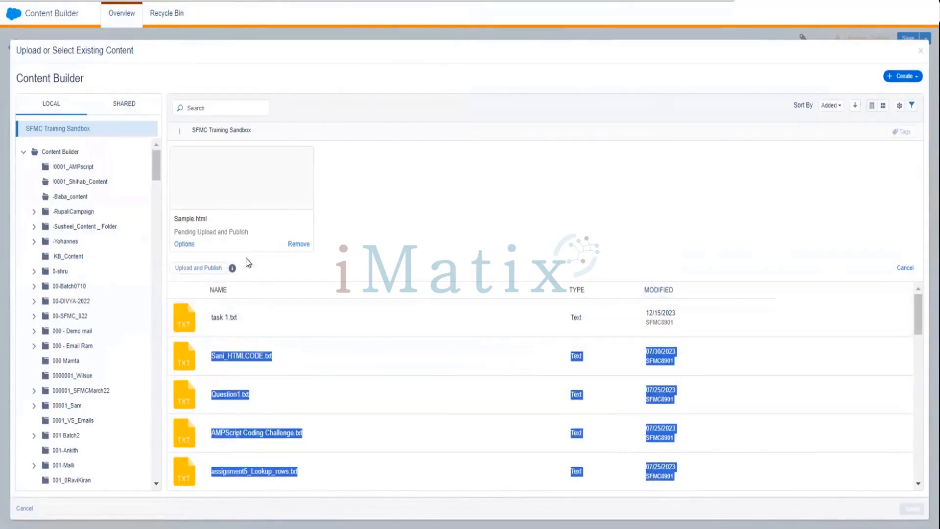
click(200, 268)
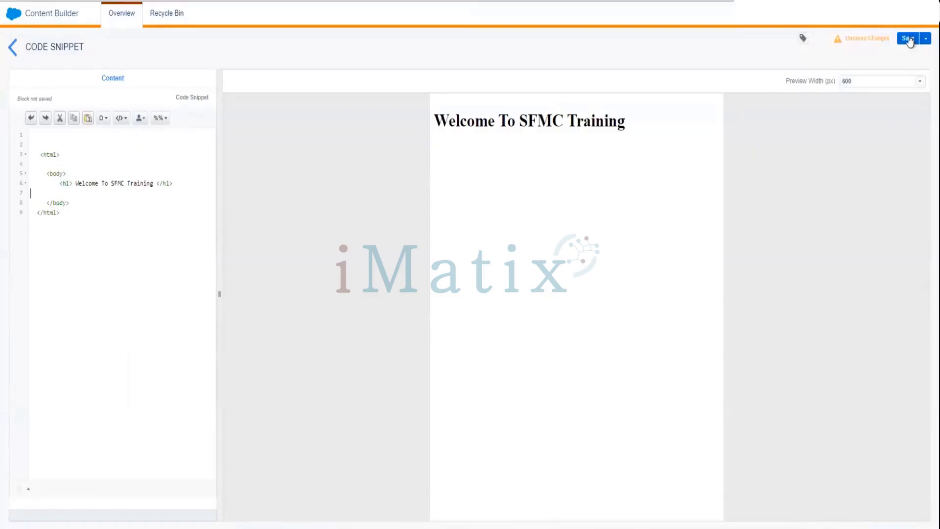
- Save the code snippet under the name Code Snippet CB and return to the content list
click(907, 40)
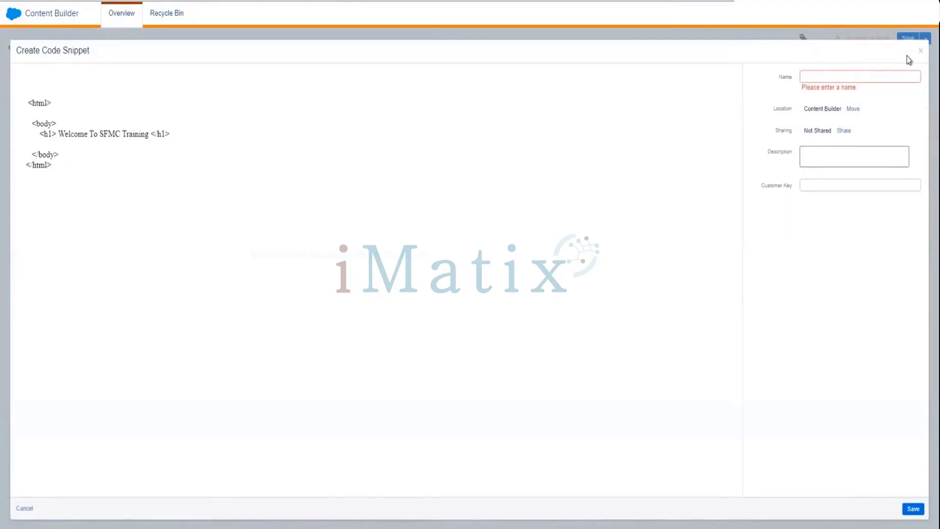
click(847, 75)
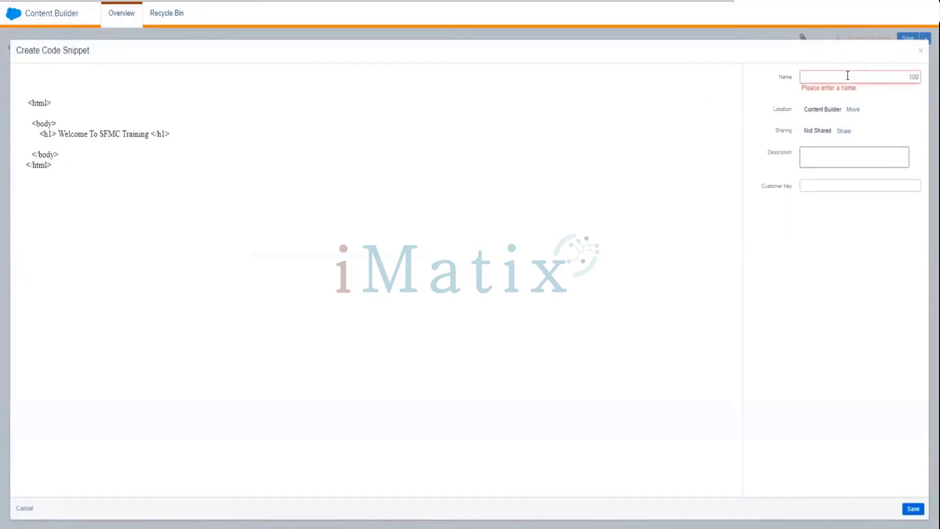
text(Code S)
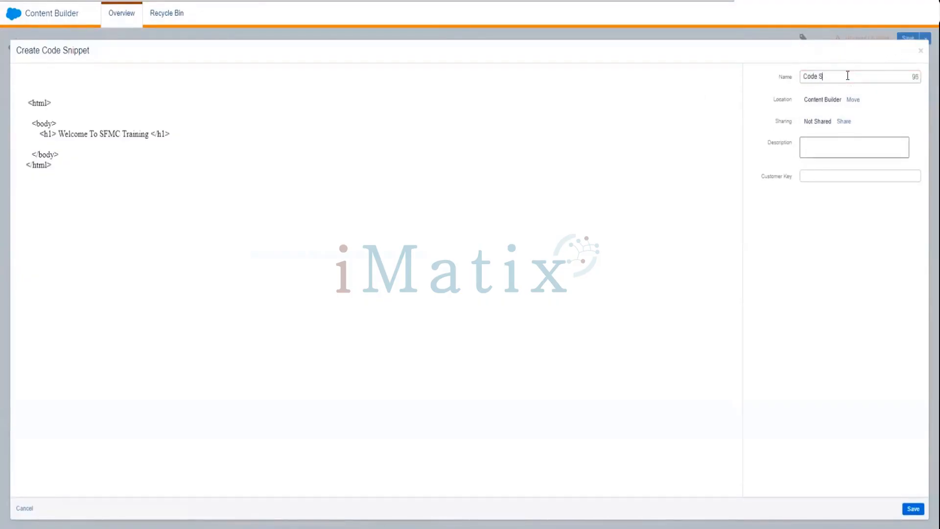
text(nippet )
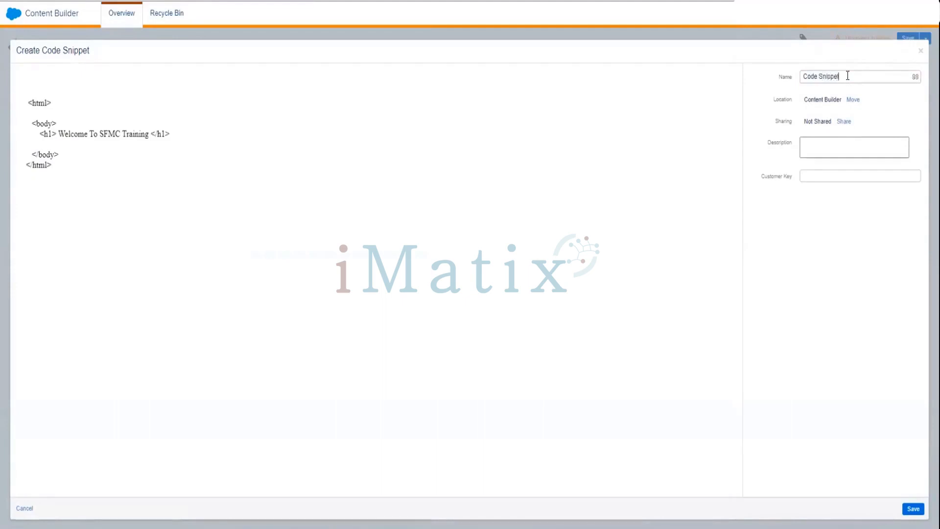
text(CB)
click(914, 508)
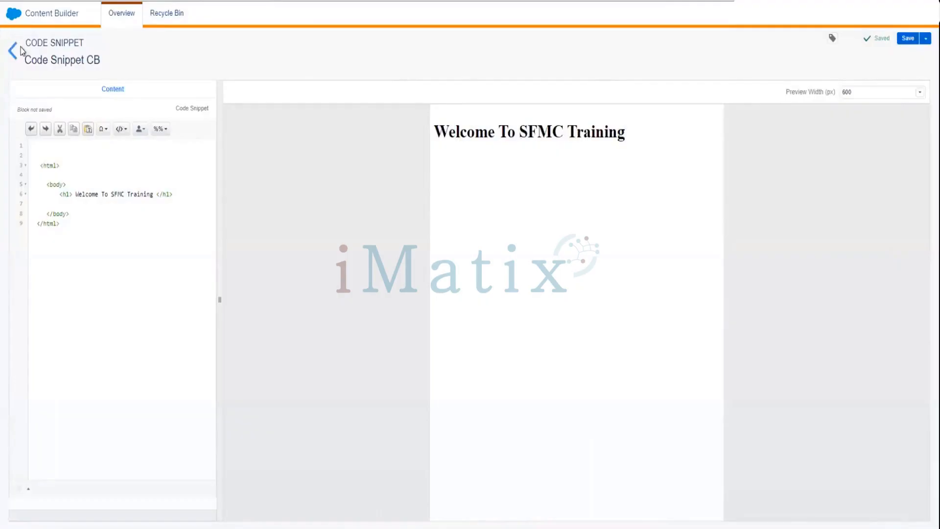
click(13, 53)
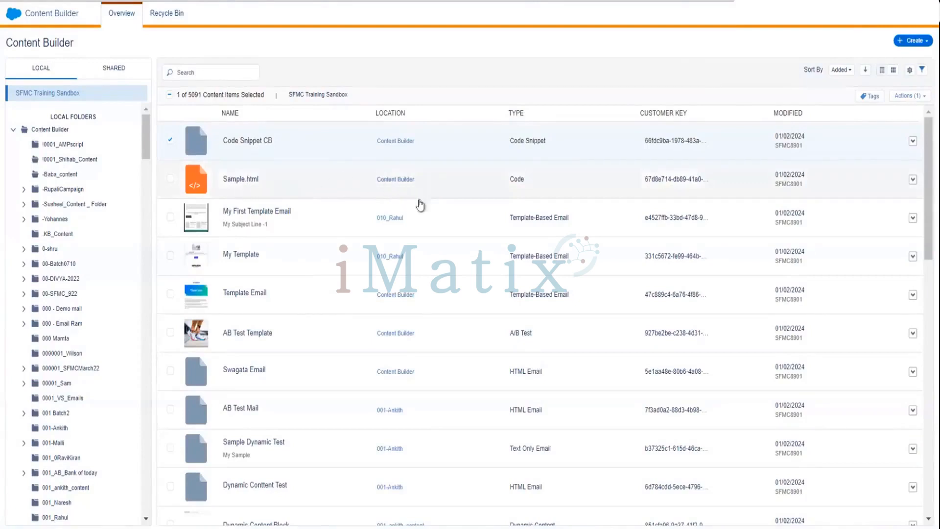
- Filter the content list to the Content Builder folder and view the details of Sample.html
click(391, 179)
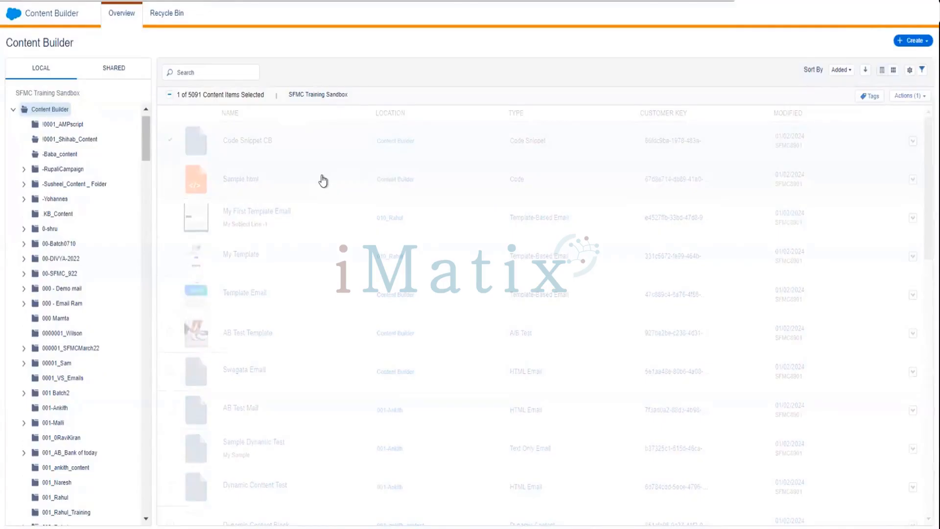
click(323, 181)
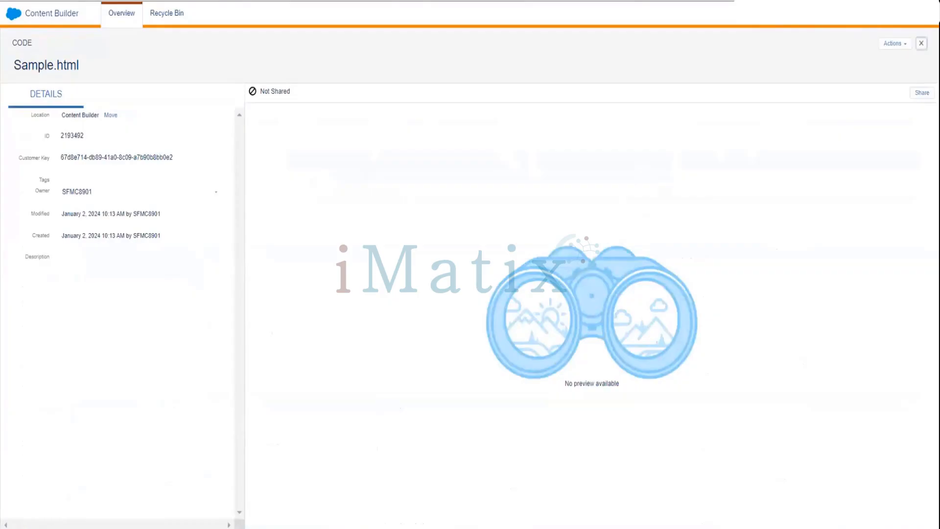
click(921, 44)
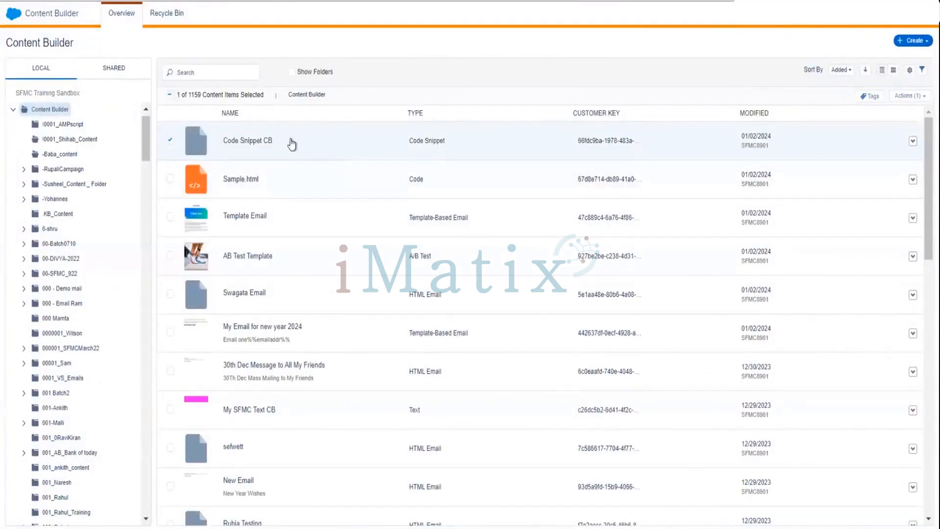
- View the details and additional actions of Code Snippet CB, and return to the content list
click(407, 142)
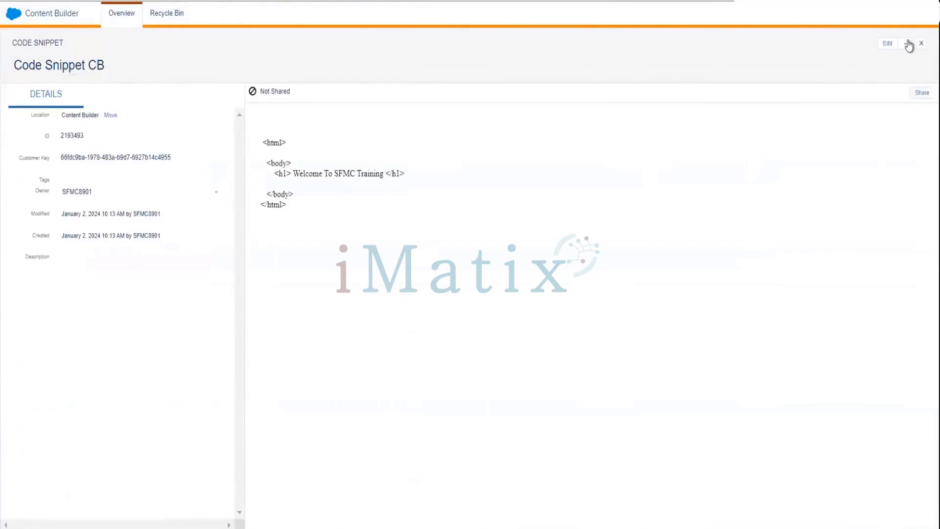
click(904, 44)
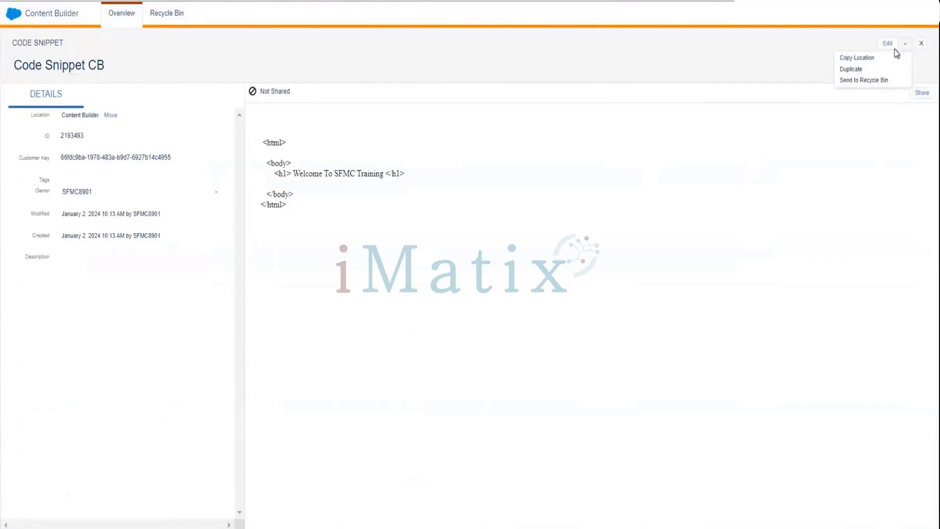
click(921, 43)
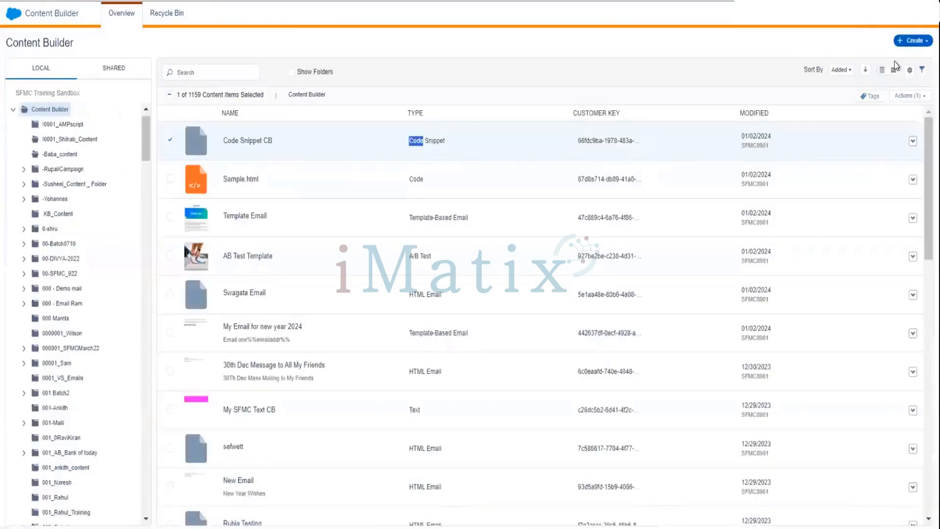
click(913, 40)
mouse_move(889, 108)
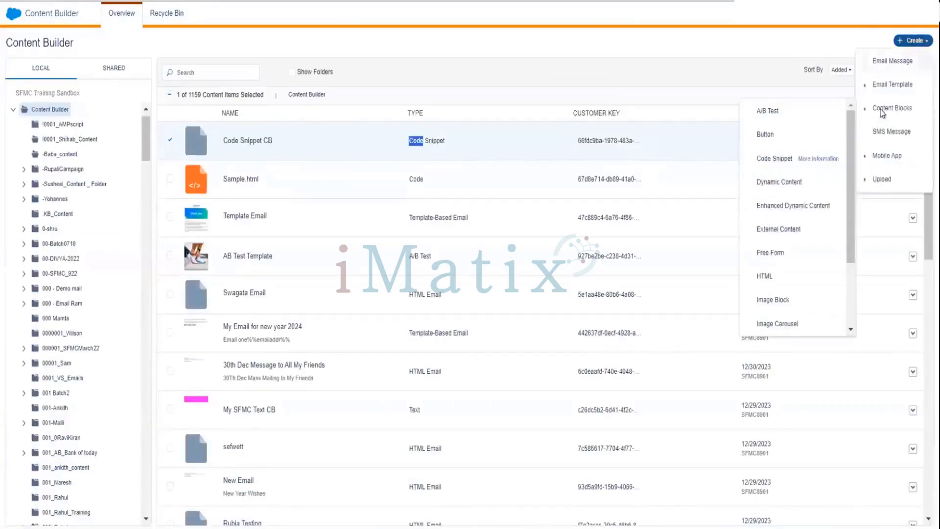
click(778, 185)
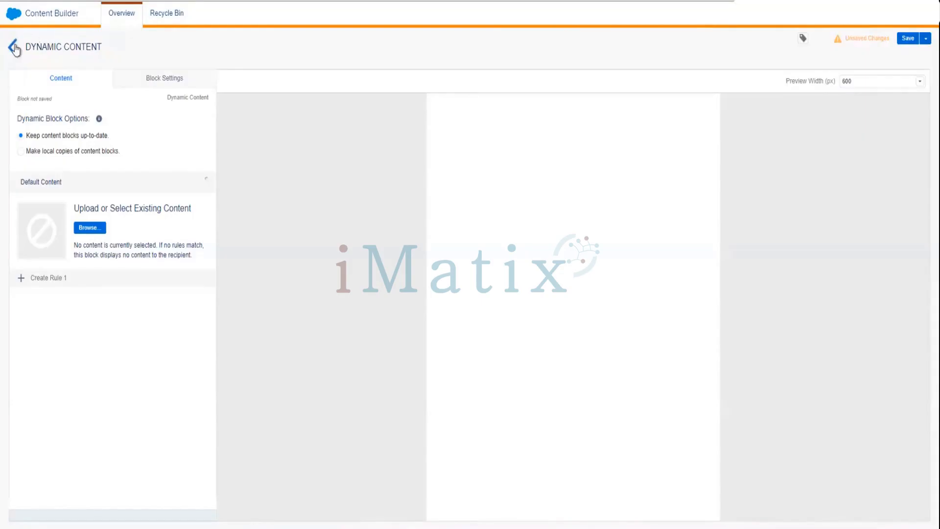
click(15, 49)
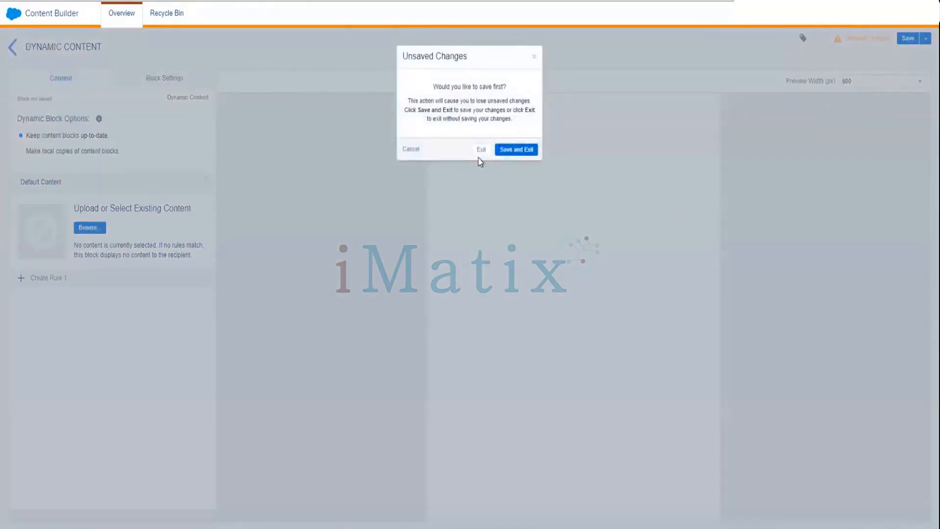
click(515, 150)
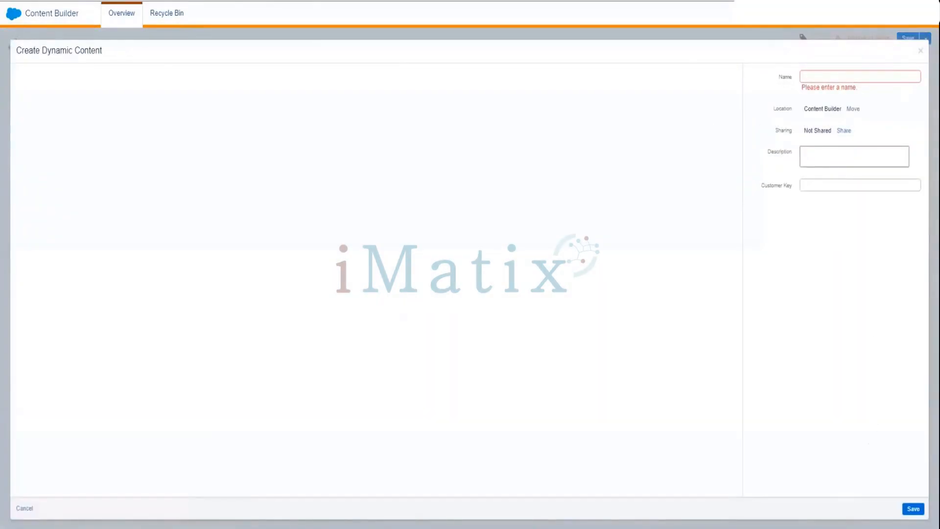
click(919, 51)
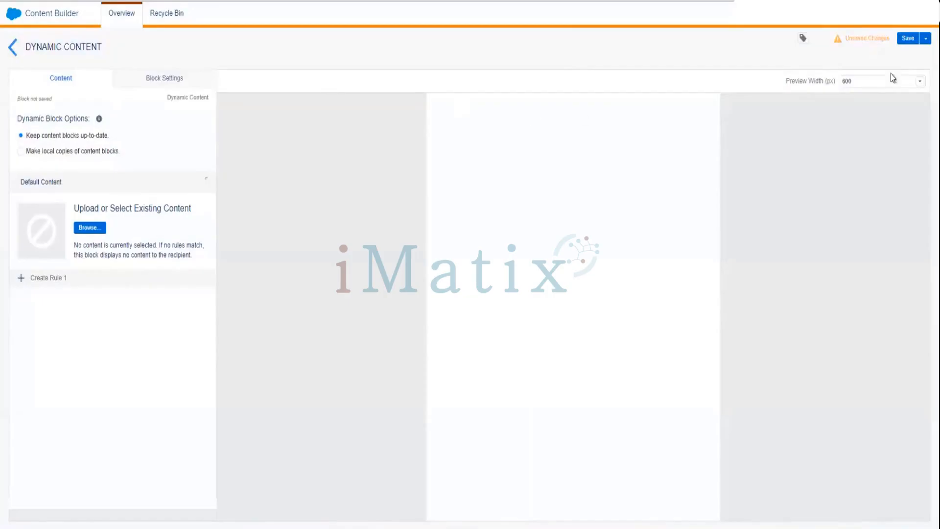
click(14, 47)
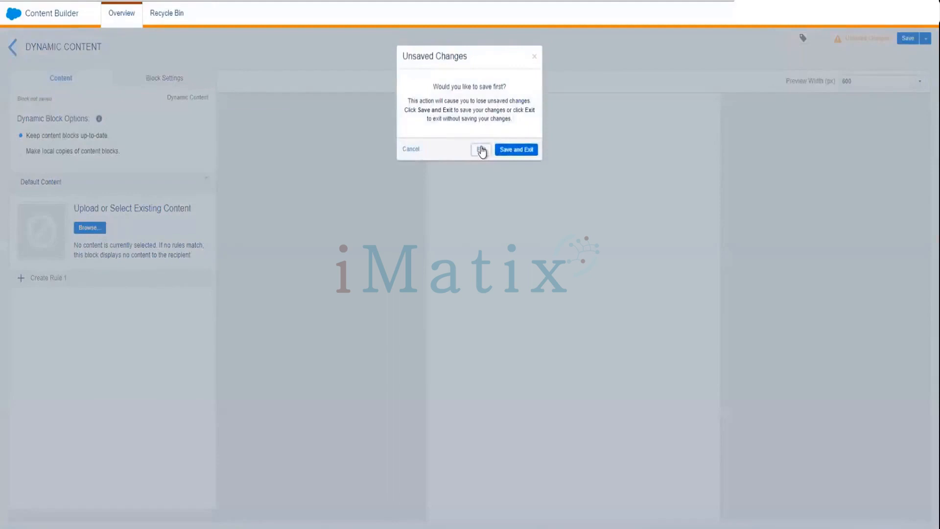
click(481, 149)
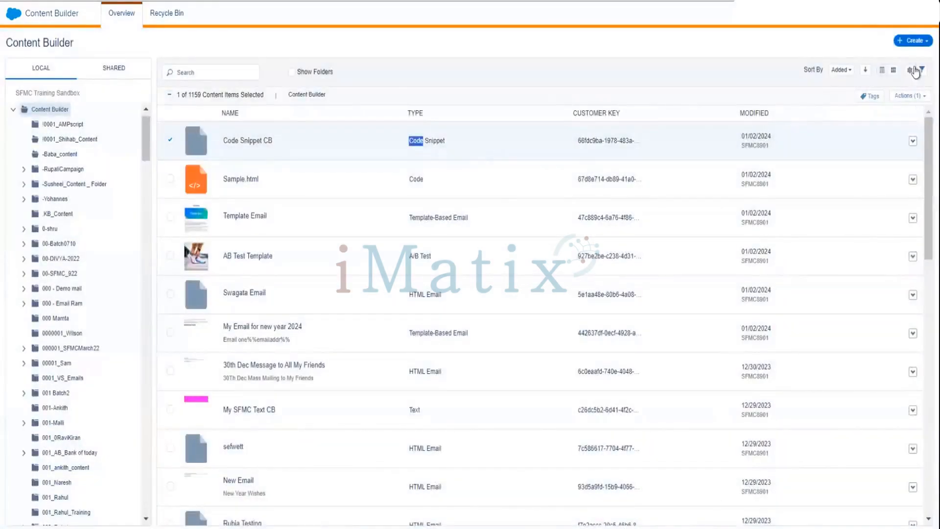
- Open the local folder directly below 001 Batch2 and look through its content items
mouse_move(928, 168)
mouse_down()
mouse_move(928, 424)
mouse_move(928, 172)
mouse_up()
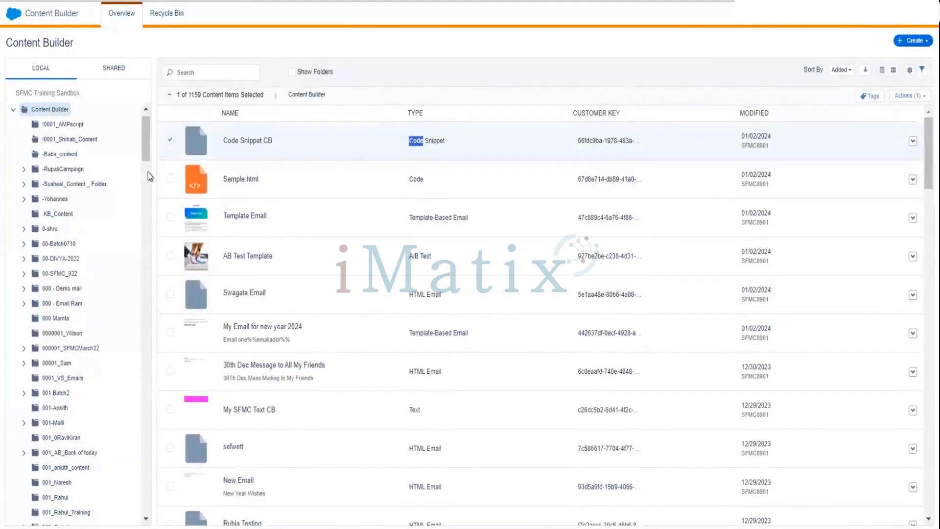
mouse_move(148, 173)
mouse_down()
mouse_move(151, 271)
mouse_move(154, 177)
mouse_up()
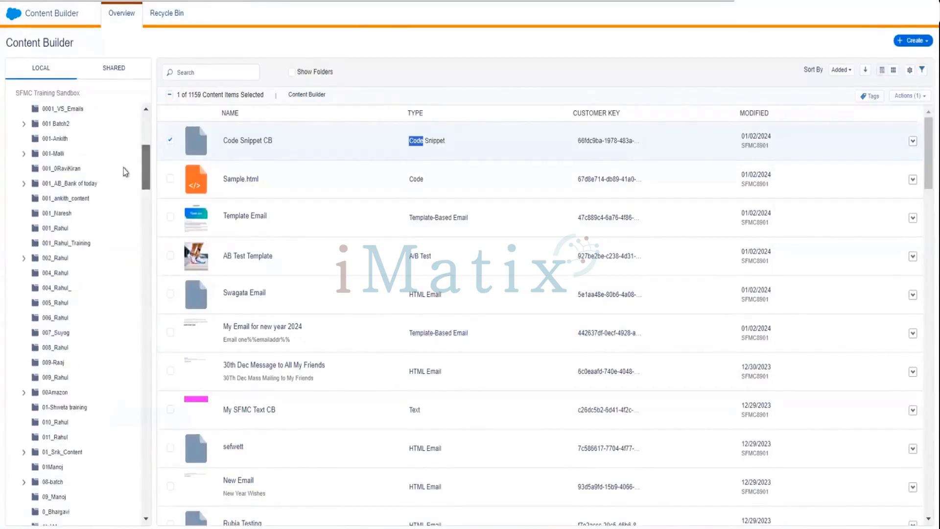
click(52, 139)
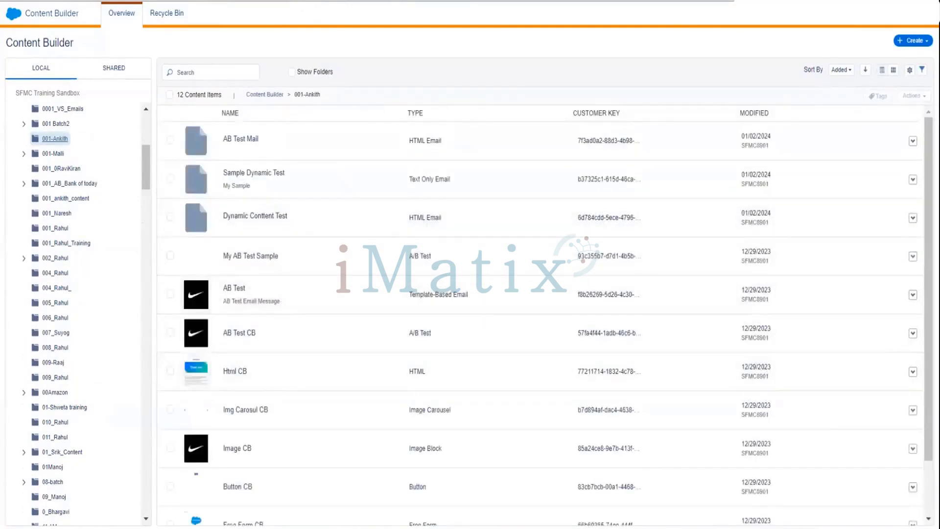
scroll(539, 318, down, 2)
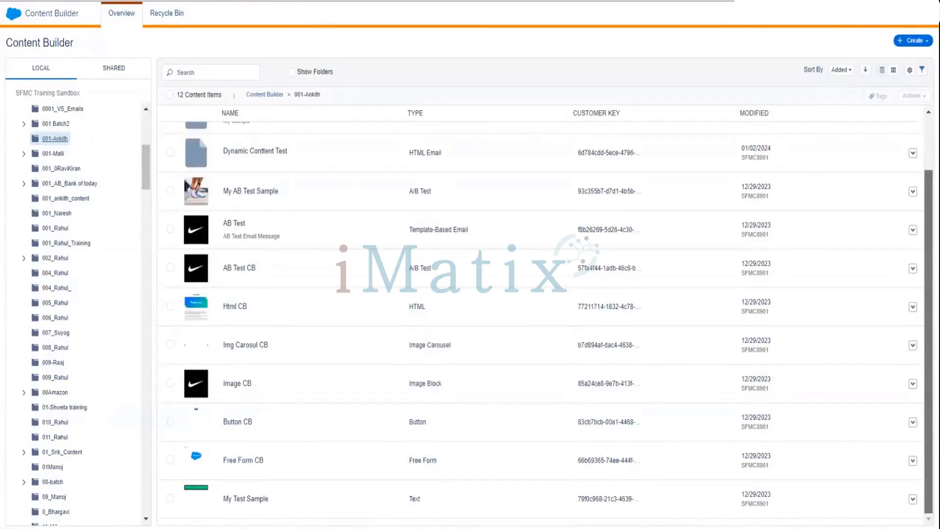
scroll(539, 318, up, 2)
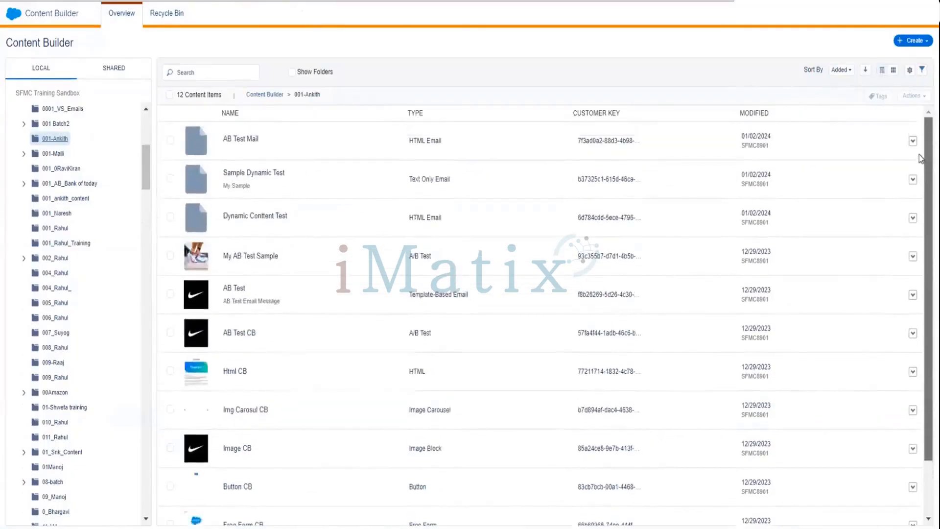
scroll(538, 318, down, 2)
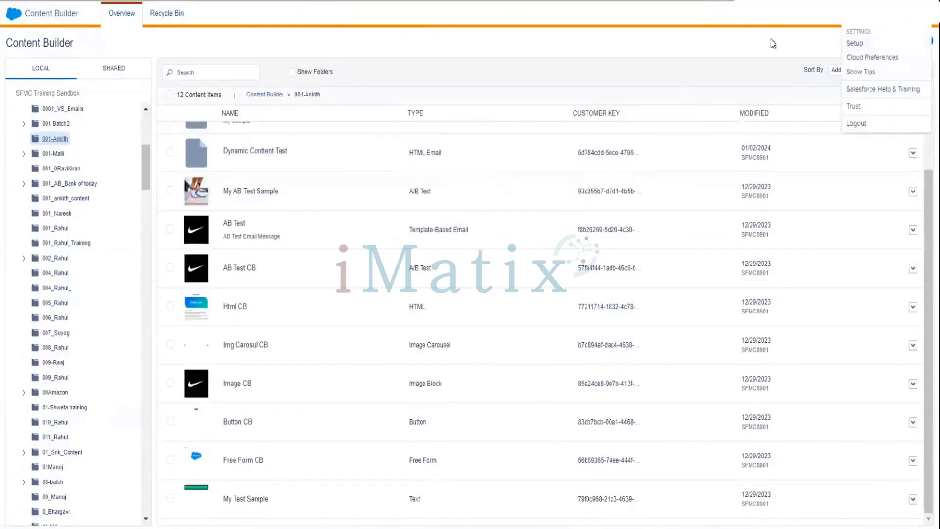
- Create a Text content block in this folder with "Welcome to Delhi !!!" below an empty first line
click(913, 40)
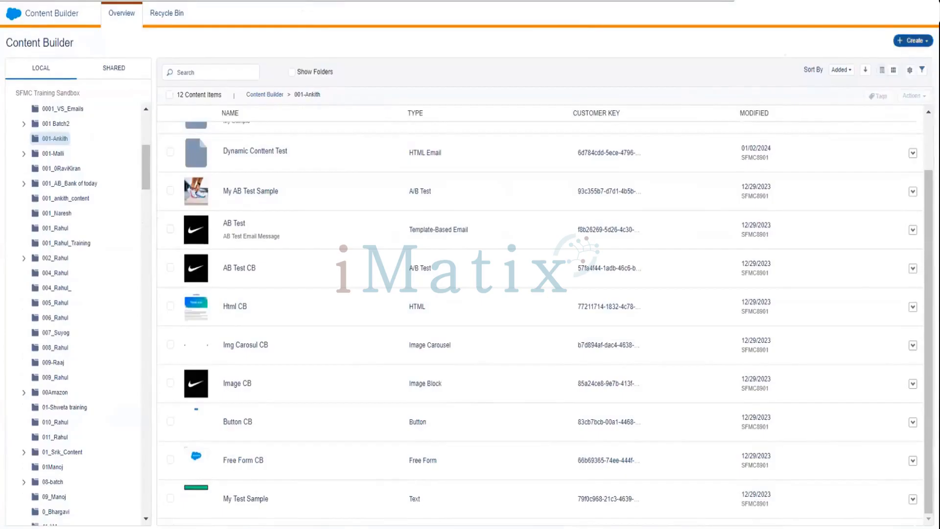
mouse_move(892, 108)
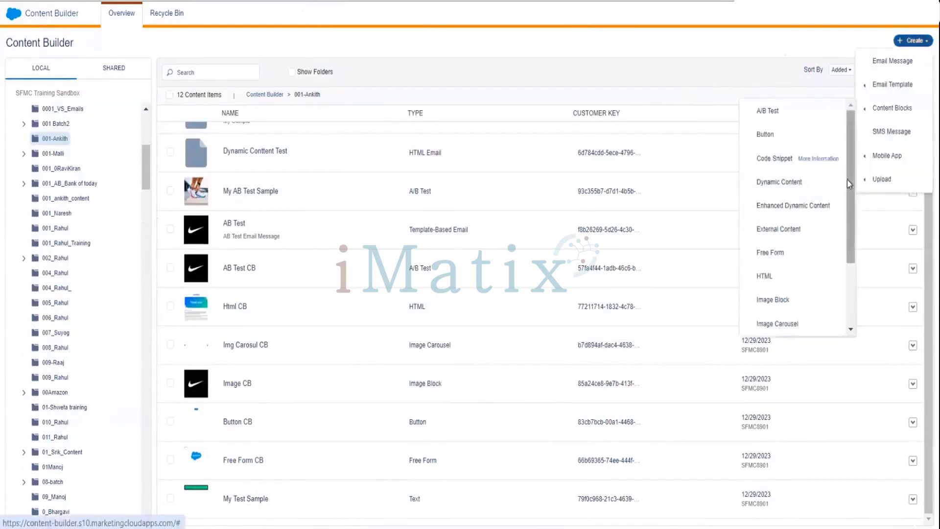
drag(847, 241, 844, 335)
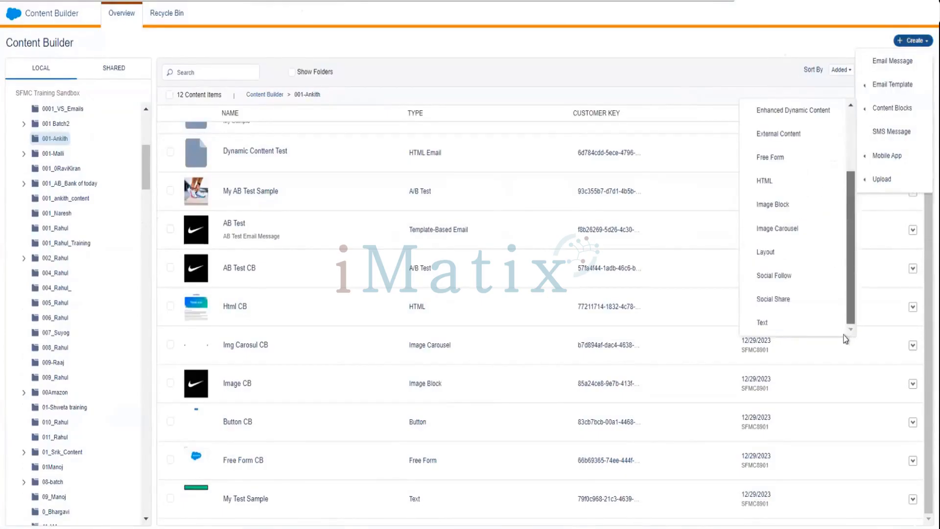
click(763, 323)
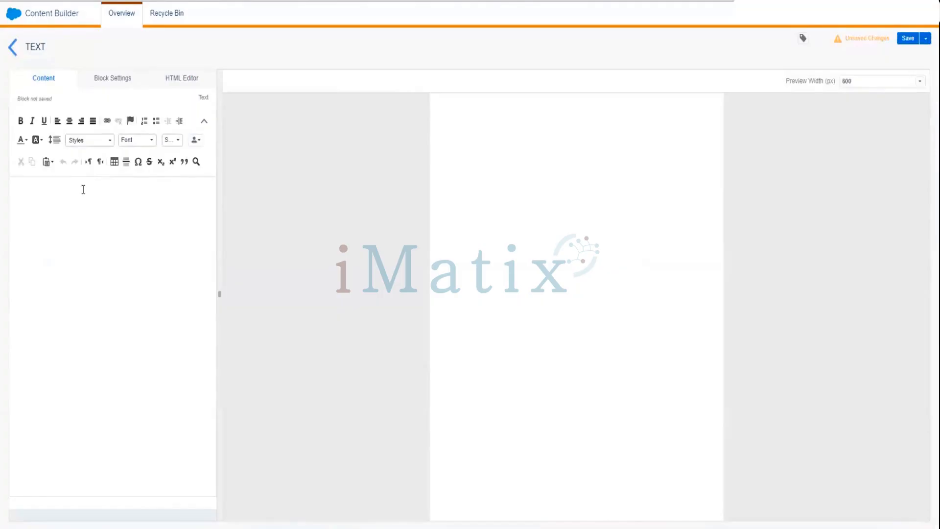
click(83, 190)
key(Return)
text(Welco)
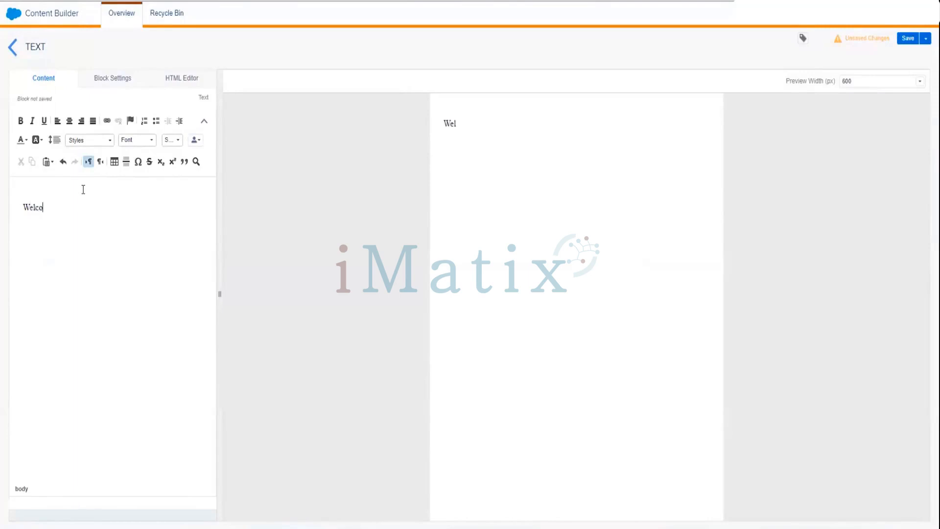
text(me t)
text(o Delhi)
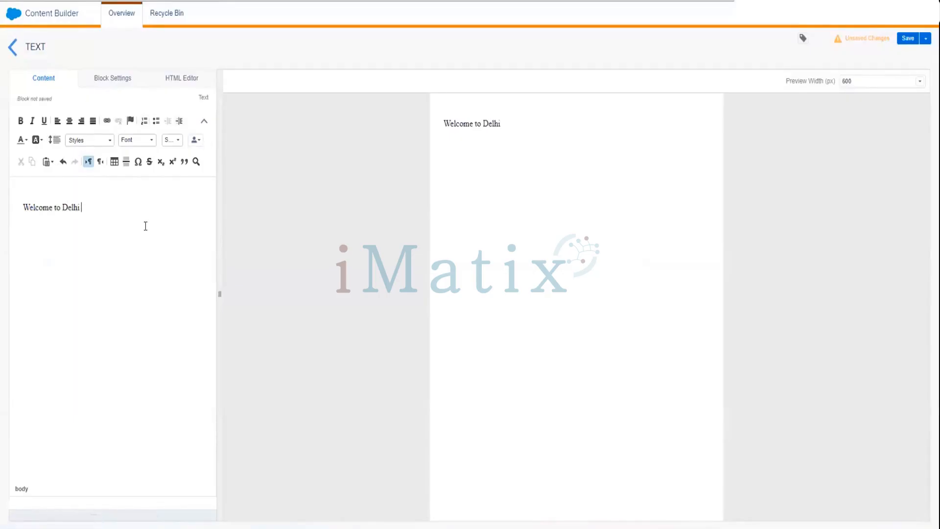
text( !!!)
- Save the text block under the name Delhi Text Block
click(906, 40)
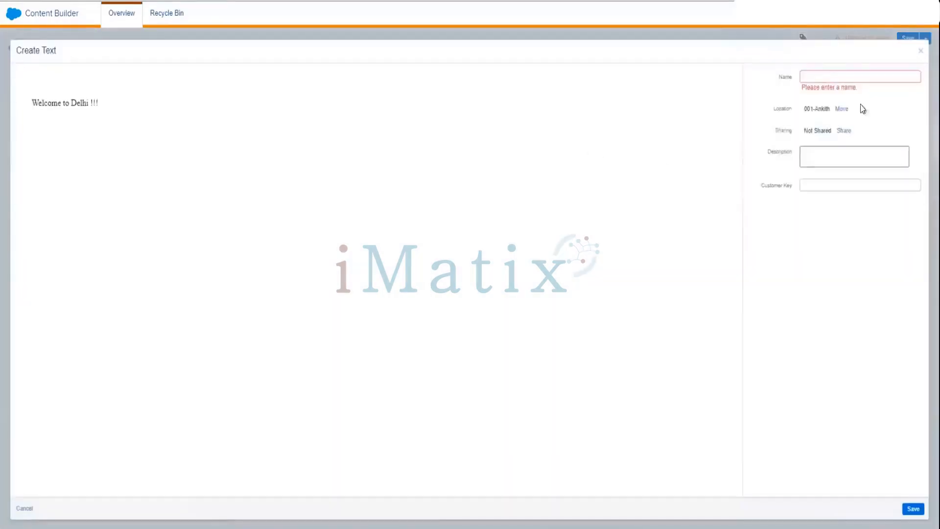
click(815, 76)
text(DEL)
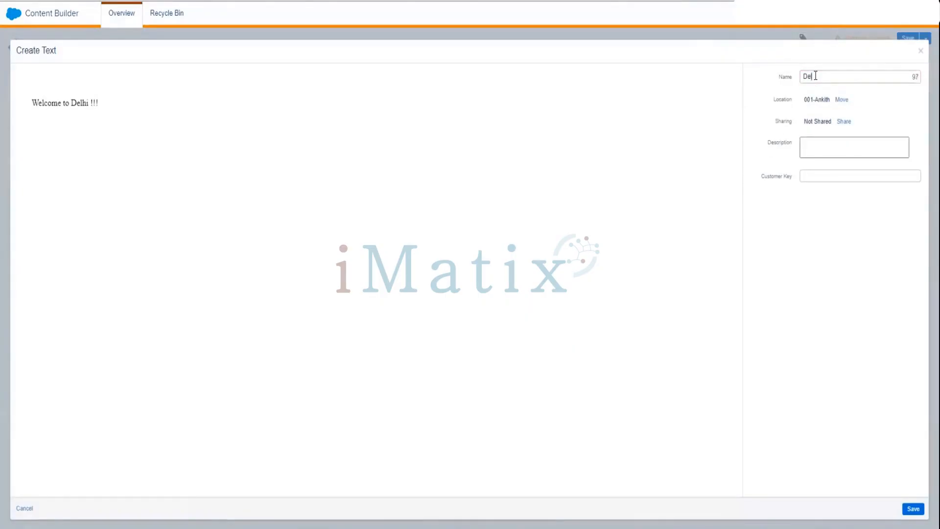
text(hi  Text Block)
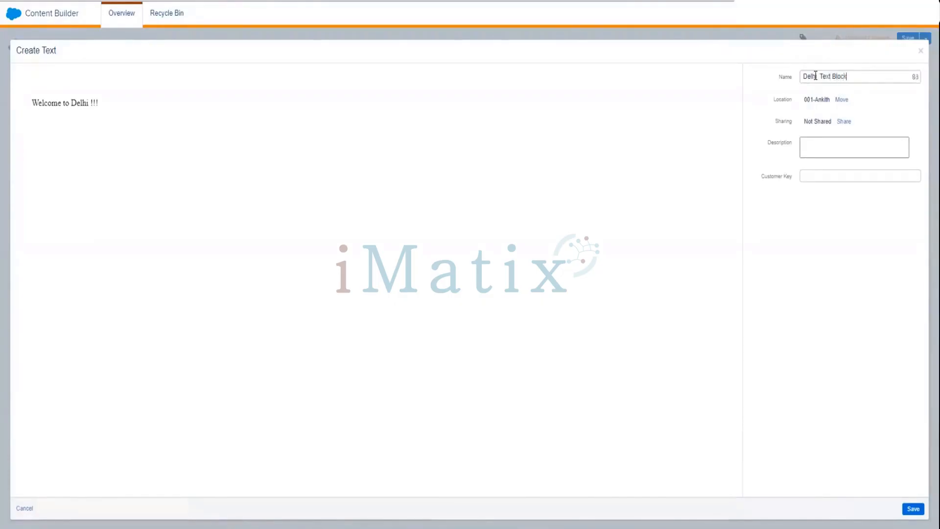
click(913, 508)
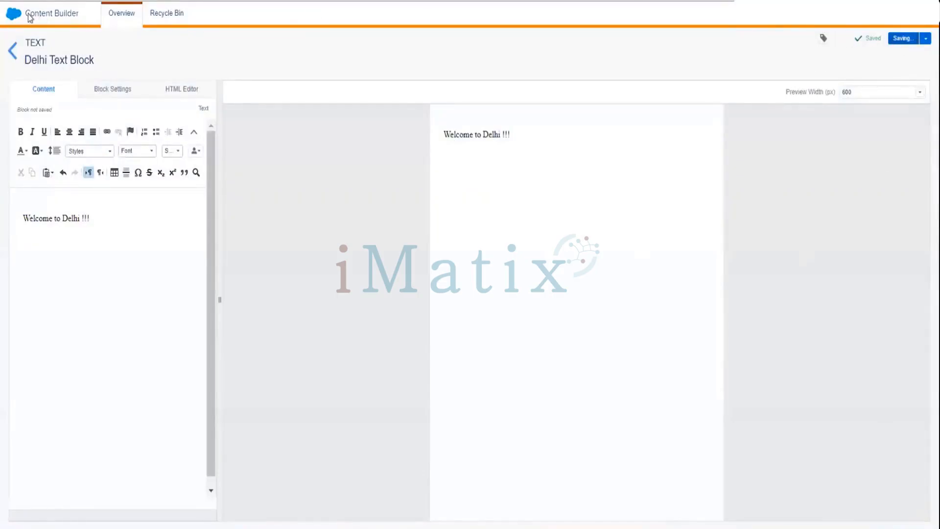
- Return to the content list and create a Text content block containing "Welcome To Bangalore !!"
click(12, 51)
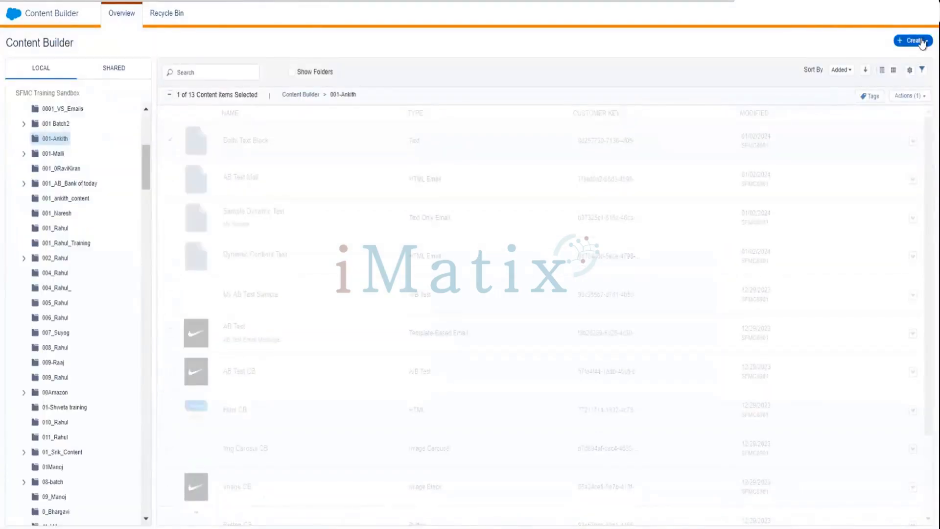
click(912, 41)
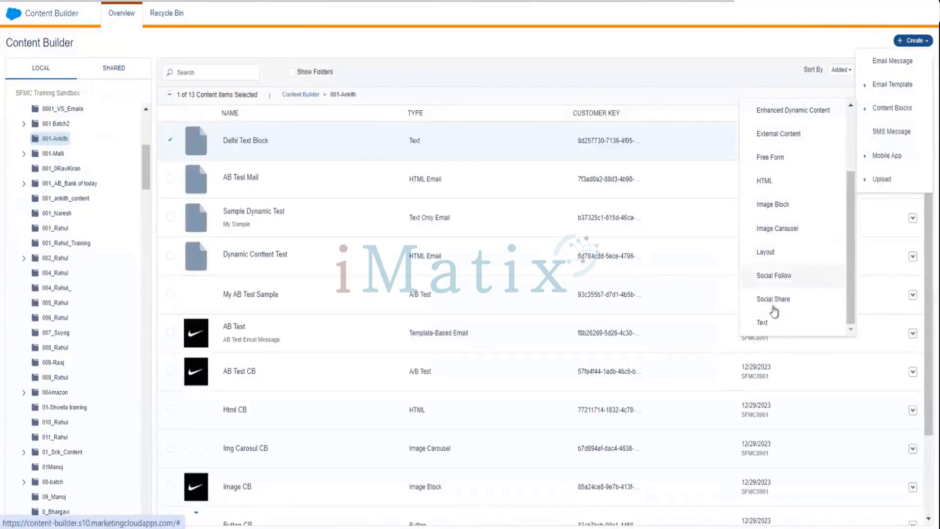
click(764, 322)
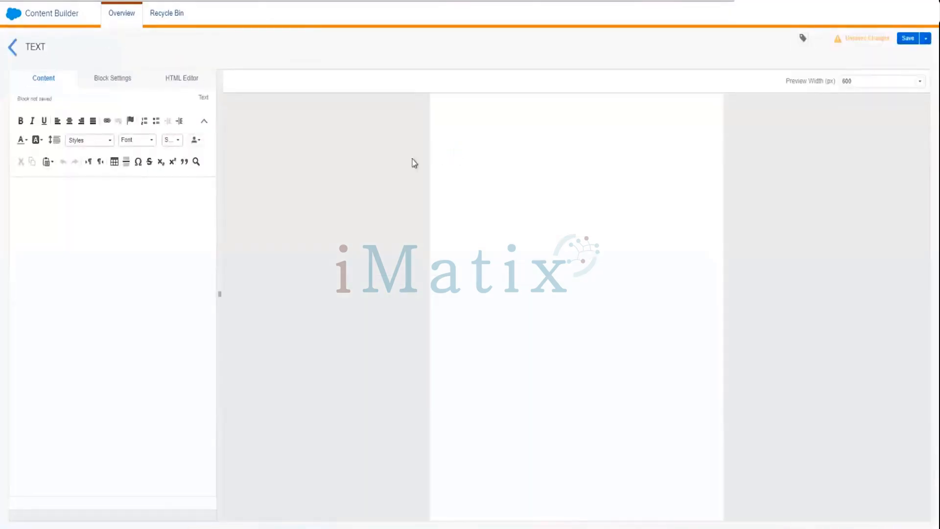
click(123, 207)
text(Welcome  To Ban)
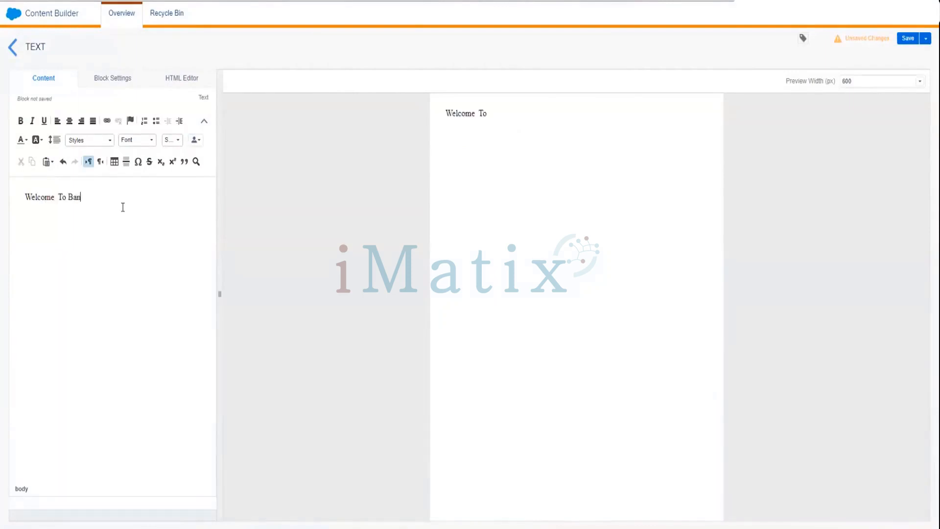
text(galore !!)
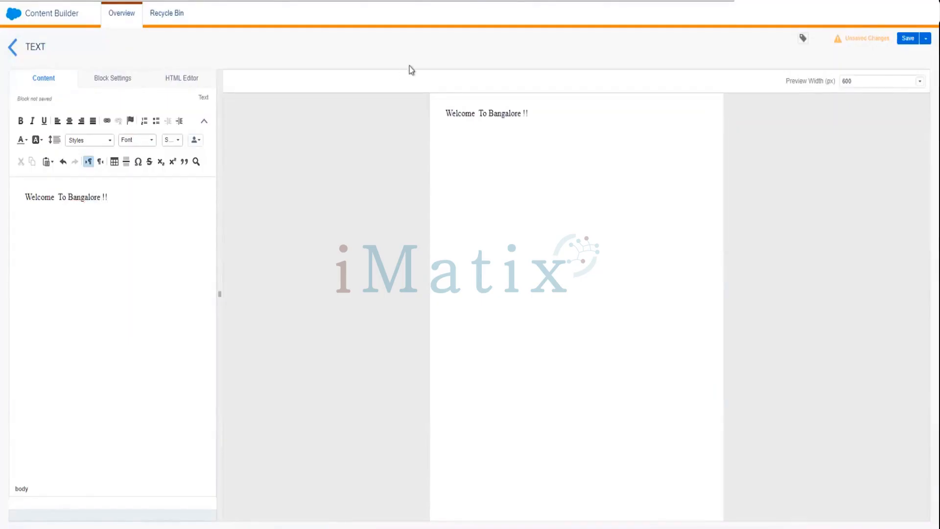
- Save the text block under the name Bangalore Test Block
click(907, 39)
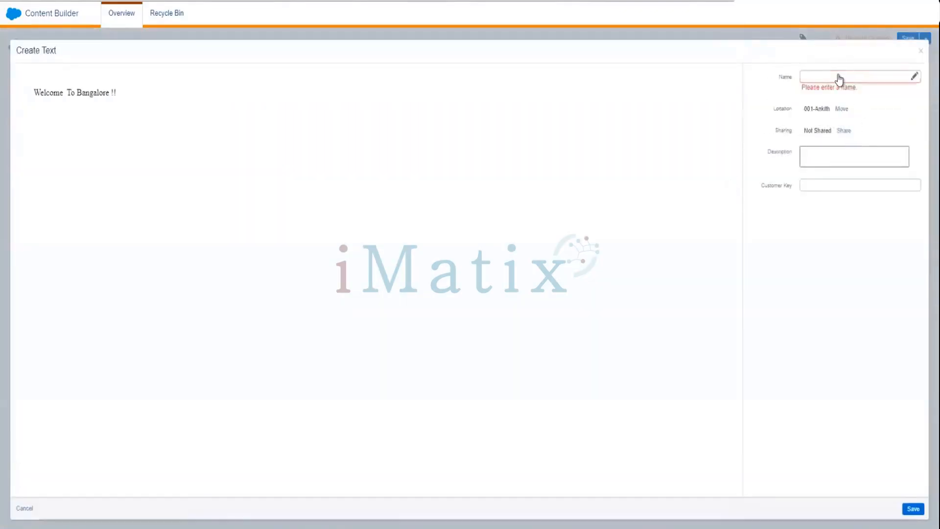
click(838, 76)
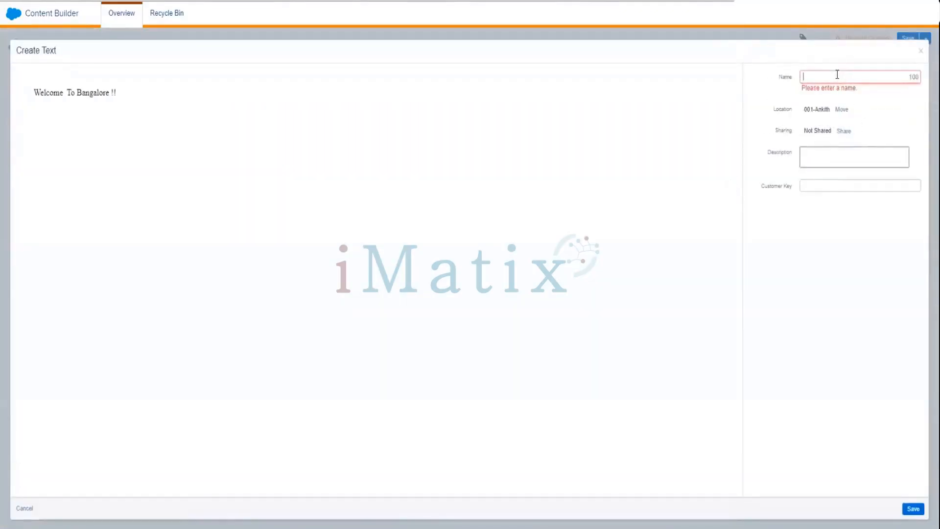
text(Bang)
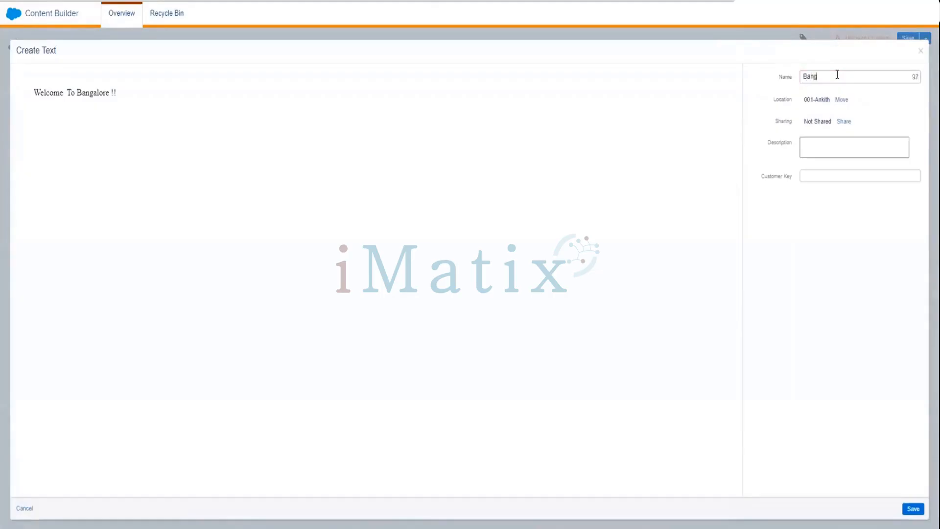
text(alore Test Block)
click(908, 509)
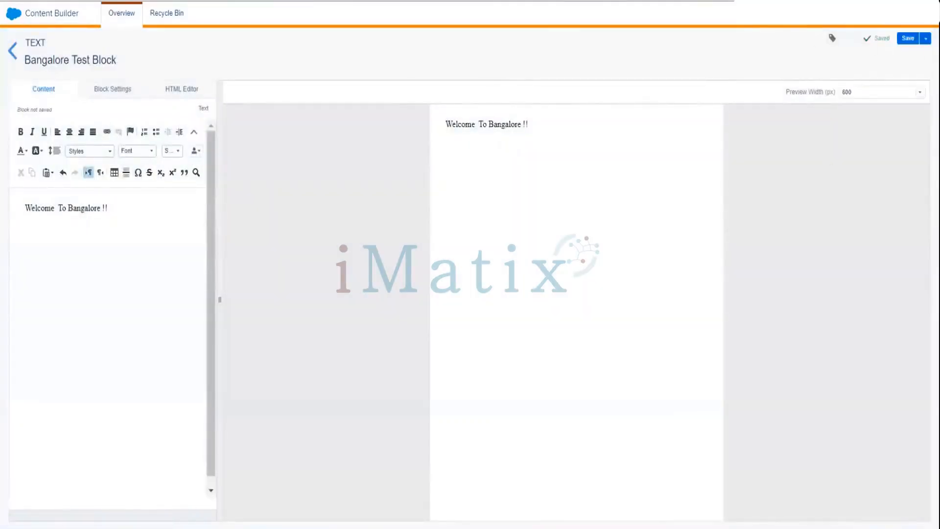
click(925, 38)
- Return to the content list and create another Text content block with "Welcome to Mumbai !!" below an empty first line
click(14, 49)
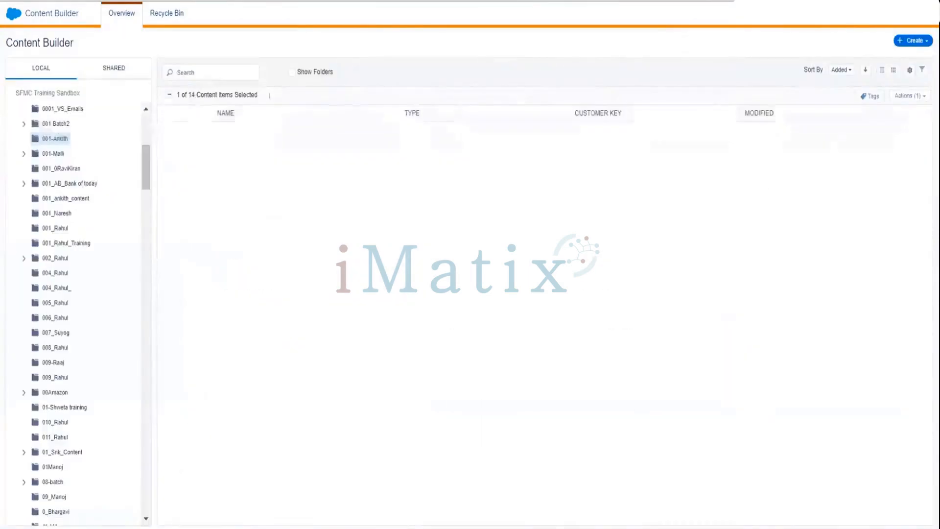
click(913, 40)
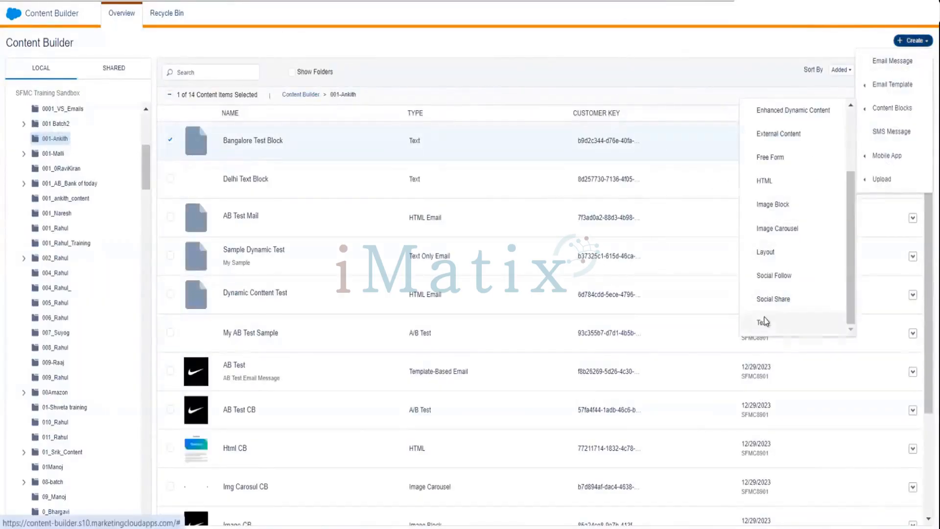
click(763, 322)
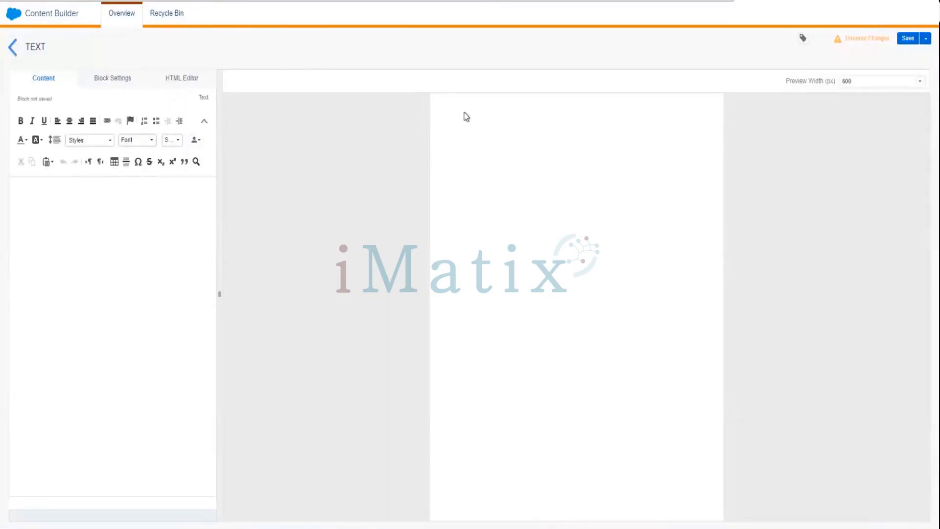
click(133, 197)
text(WElcom)
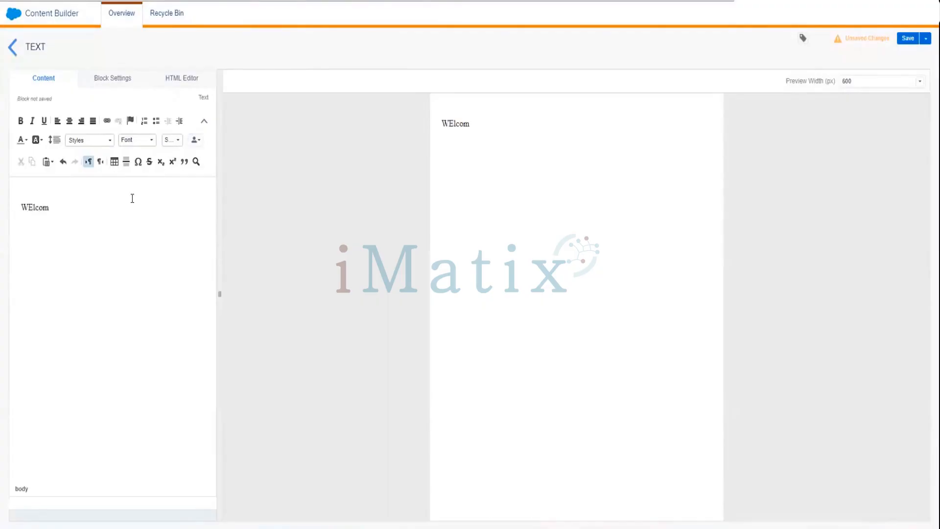
key(BackSpace)
key(BackSpace)
key(BackSpace)
key(BackSpace)
key(BackSpace)
text(elcome to Mumbai)
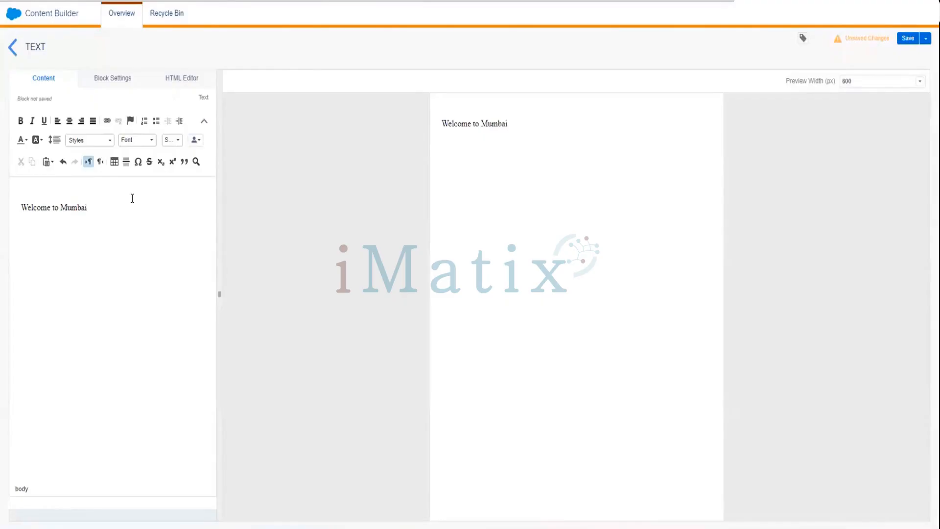
text( !!)
- Save the text block under the name Mumbai Text Block
click(908, 40)
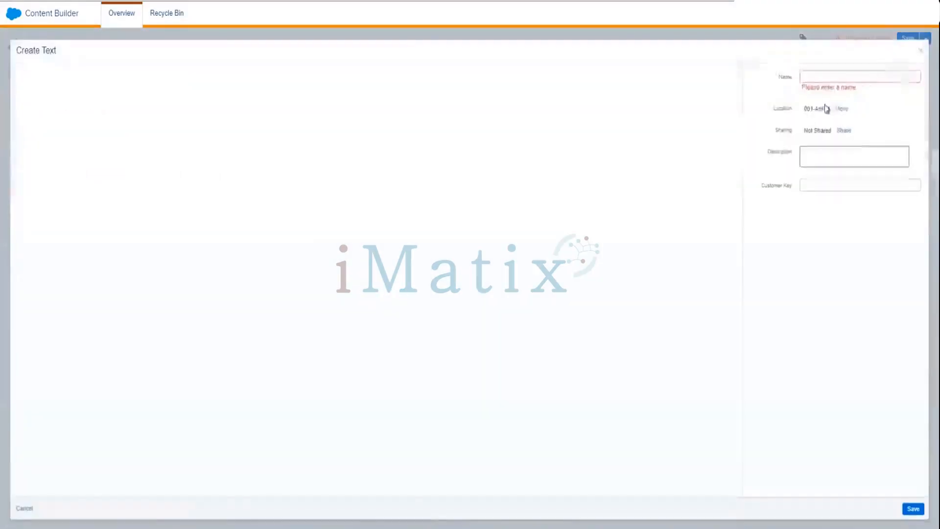
click(824, 75)
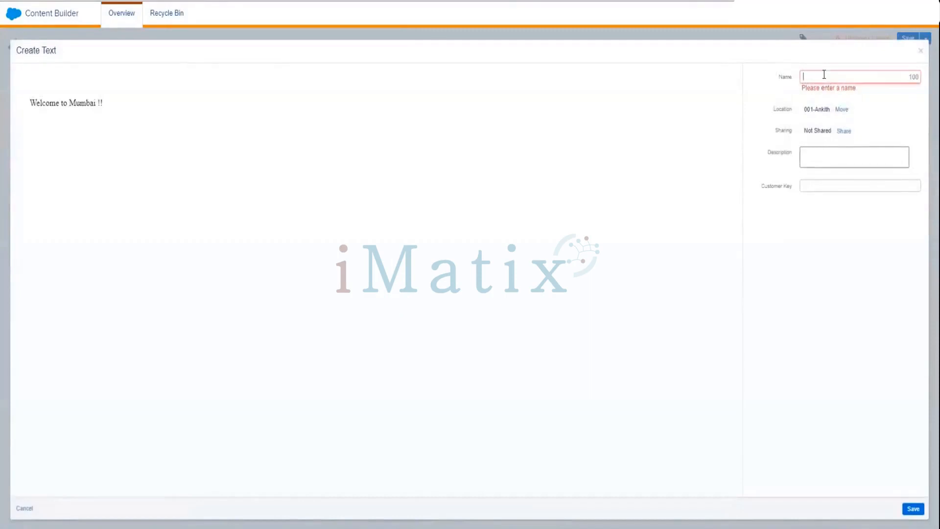
text(Mumbai Tex)
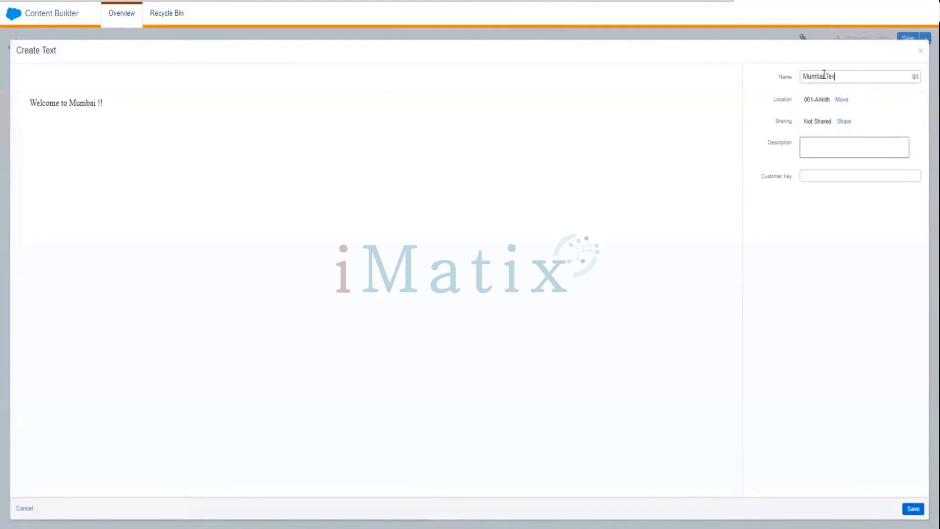
text(t Block)
click(913, 508)
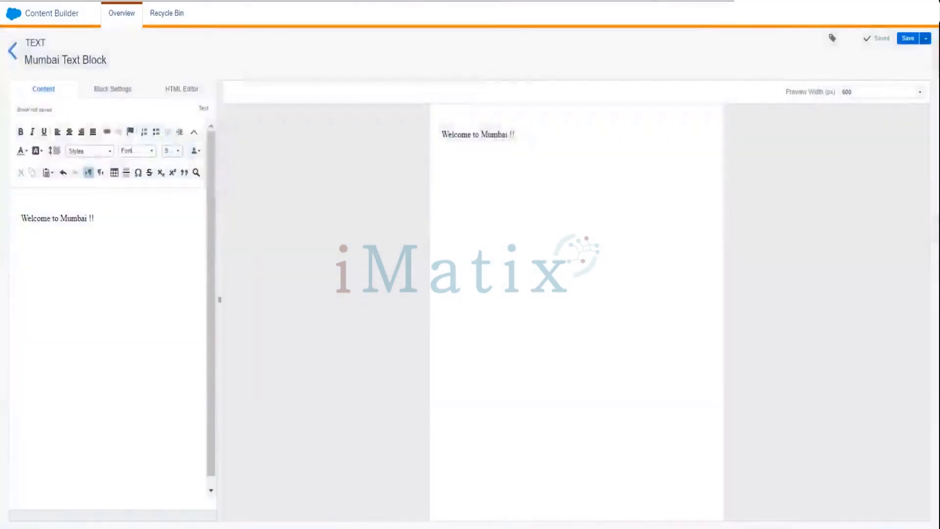
click(925, 39)
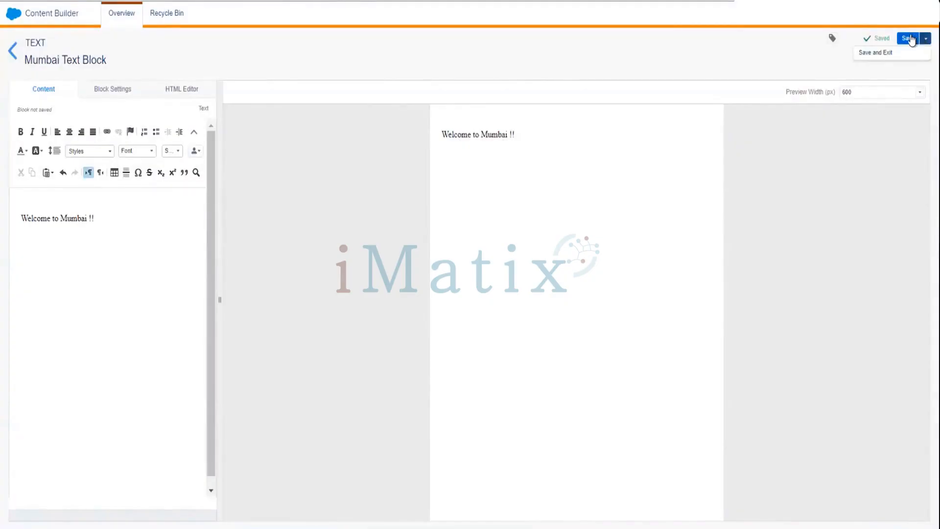
- Return to the content list and create a fallback Text content block with "This is Default Location !!" below an empty first line
click(12, 53)
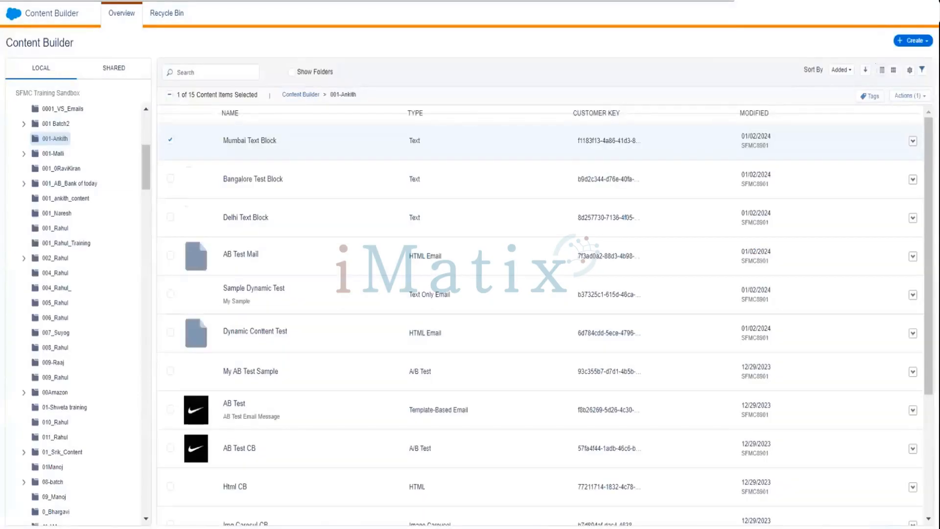
click(922, 43)
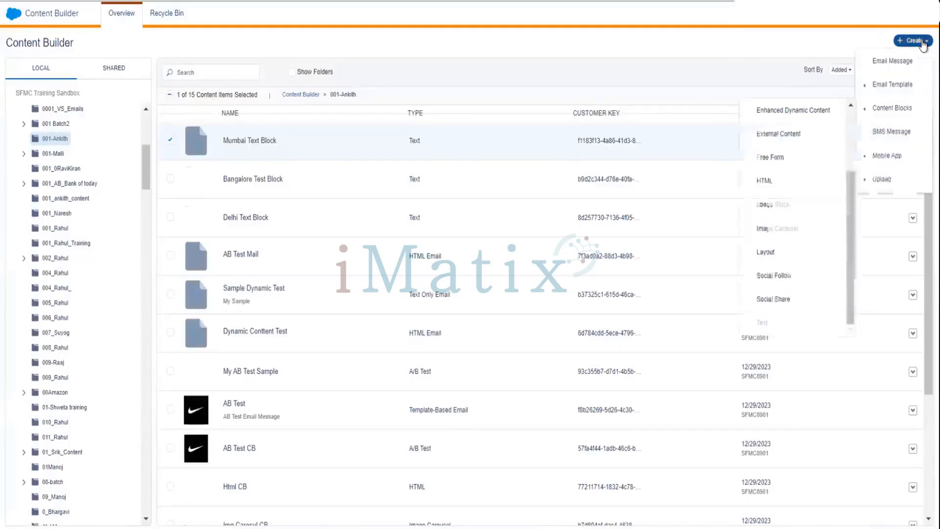
mouse_move(879, 180)
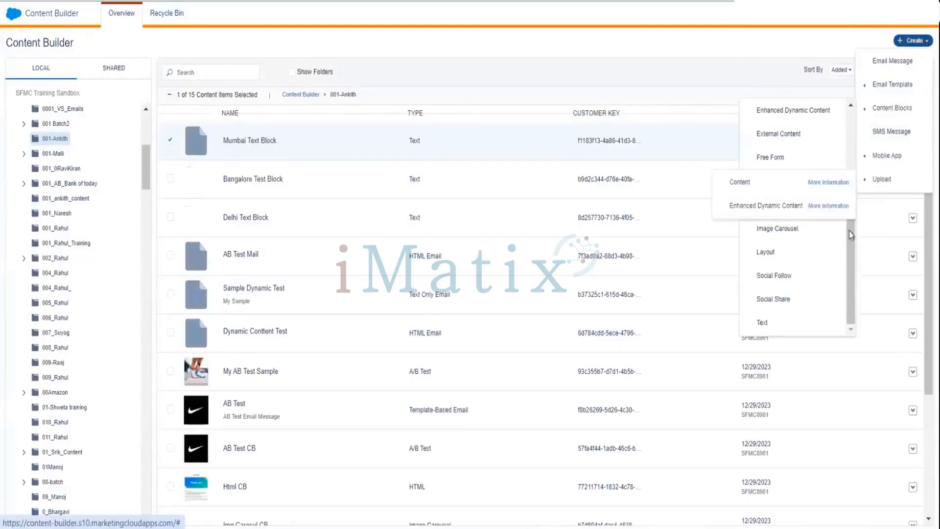
click(762, 322)
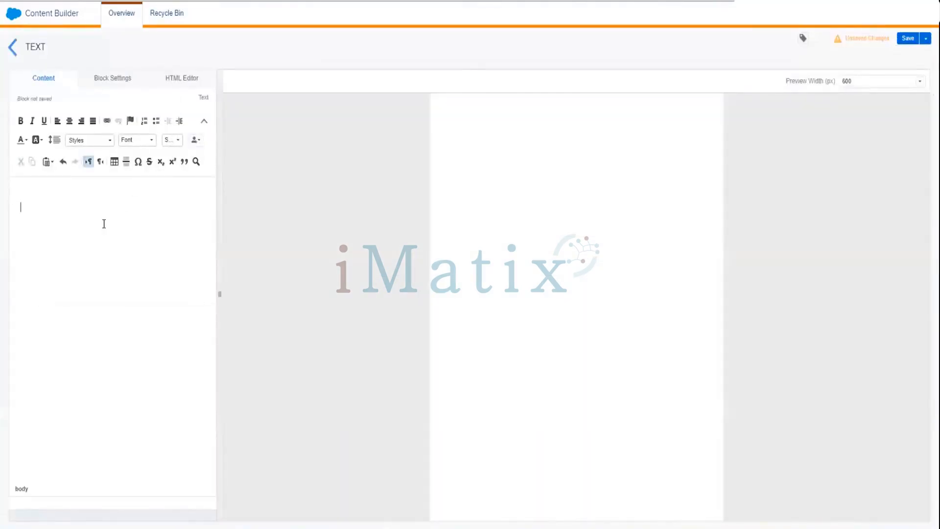
text(THis)
key(BackSpace)
key(BackSpace)
key(BackSpace)
key(BackSpace)
text(hs)
text(is is)
text( Defaul)
text(t Loca)
text(t)
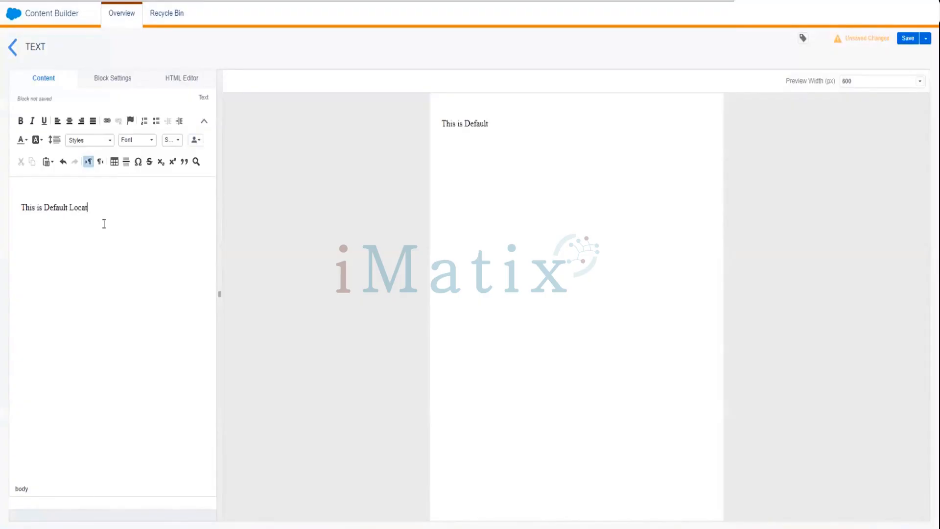
text(ion !!)
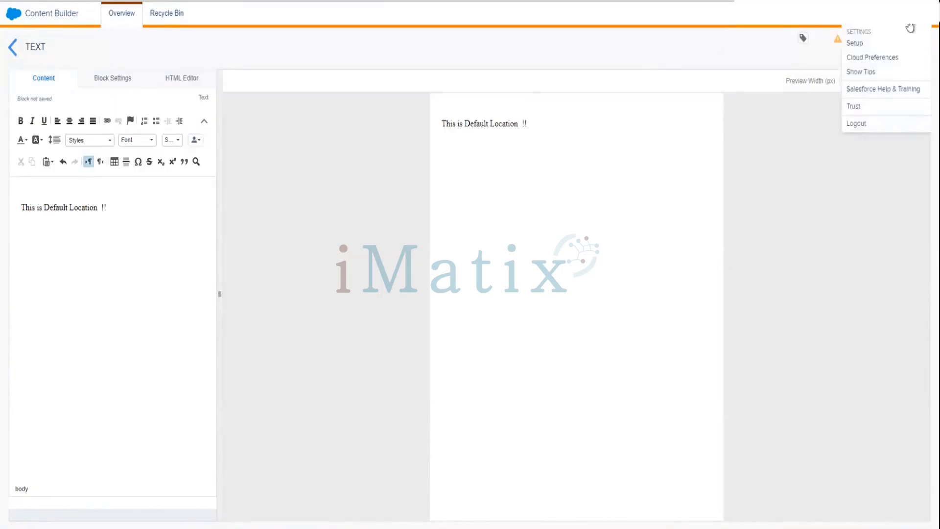
- Save the text block under the name Default Block
key(ctrl+a)
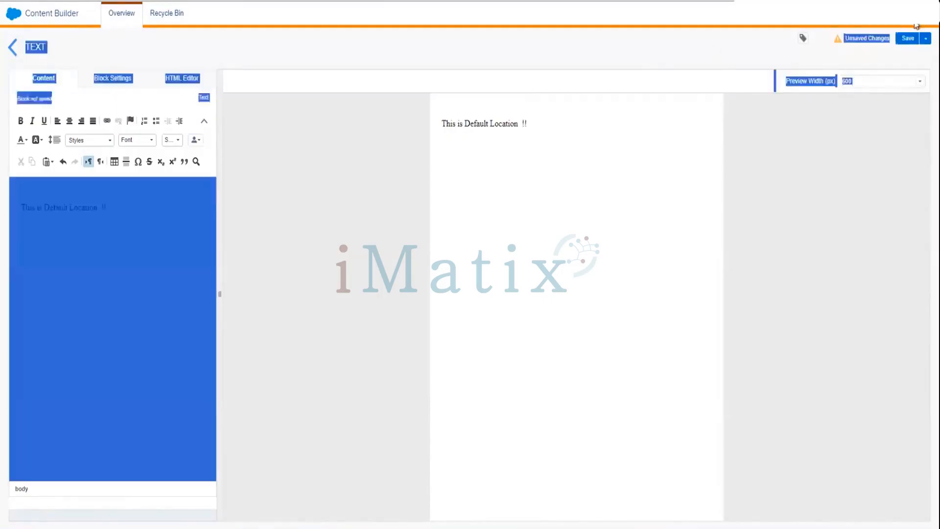
click(787, 188)
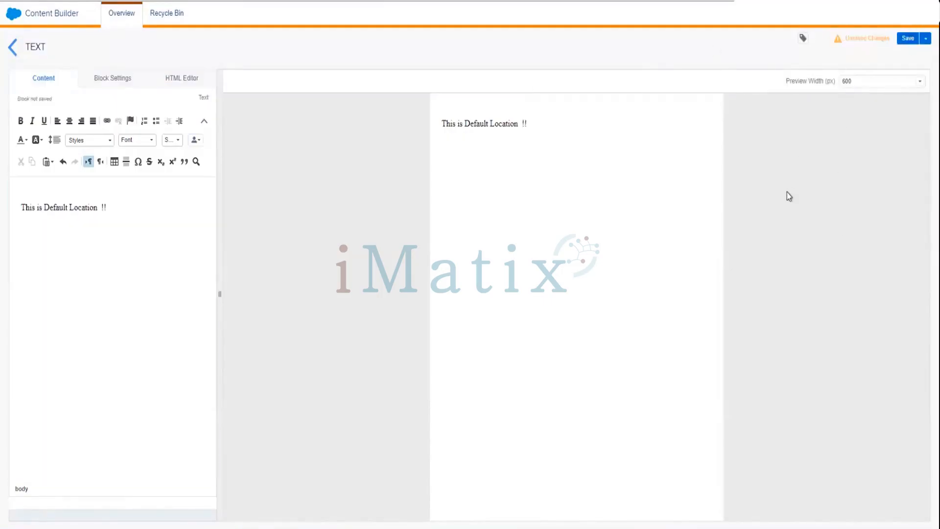
click(907, 39)
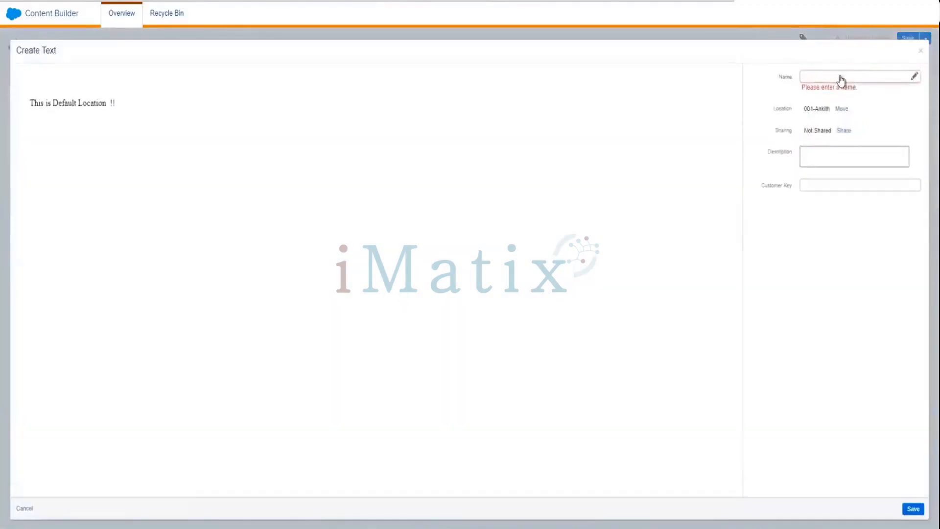
click(837, 77)
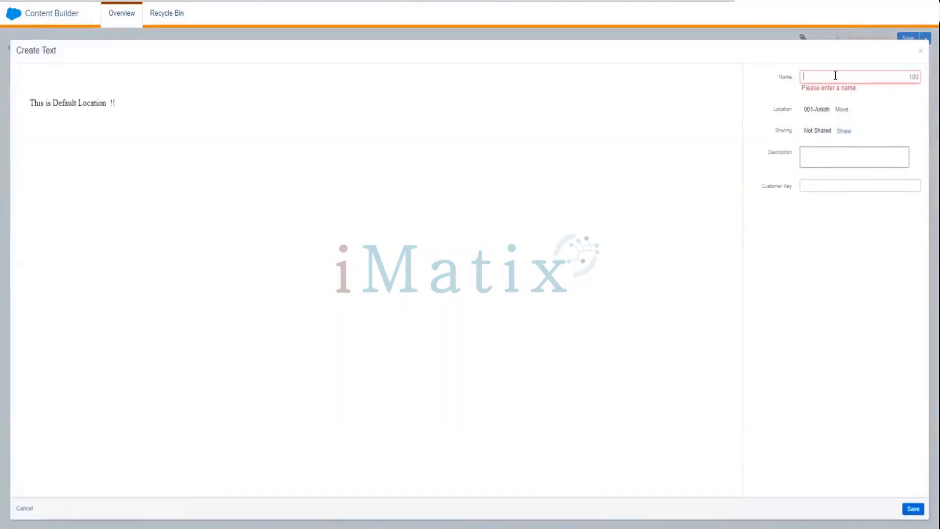
text(Default Block)
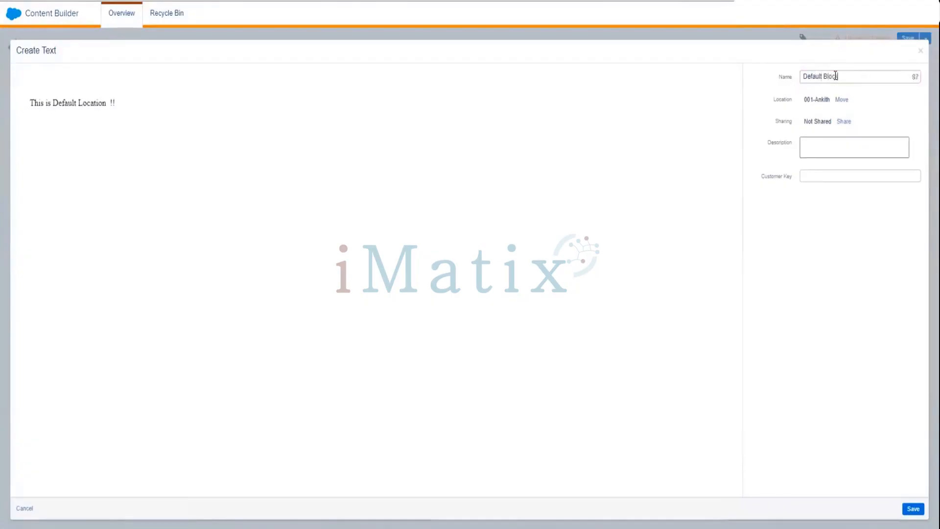
click(908, 510)
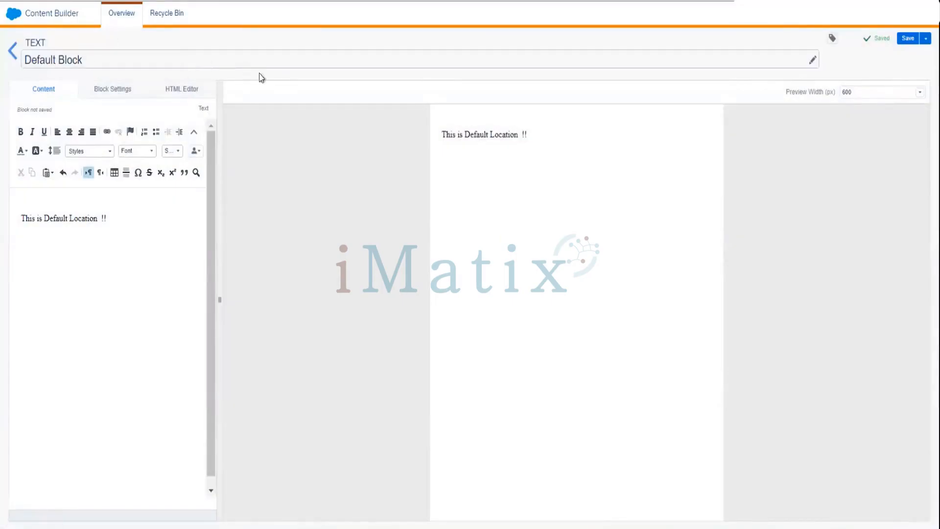
- Return to the Marketing Cloud home page, reopen Content Builder and create a new Dynamic Content block
click(15, 15)
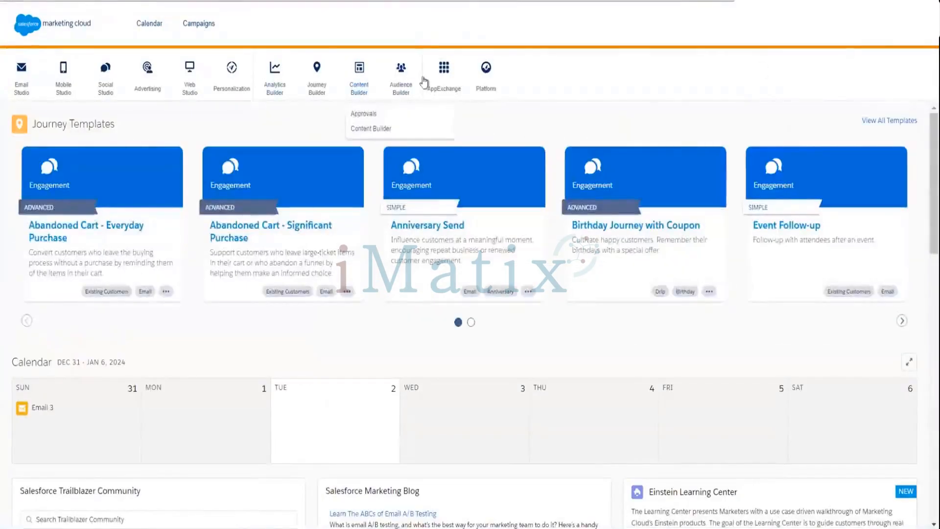
mouse_move(366, 91)
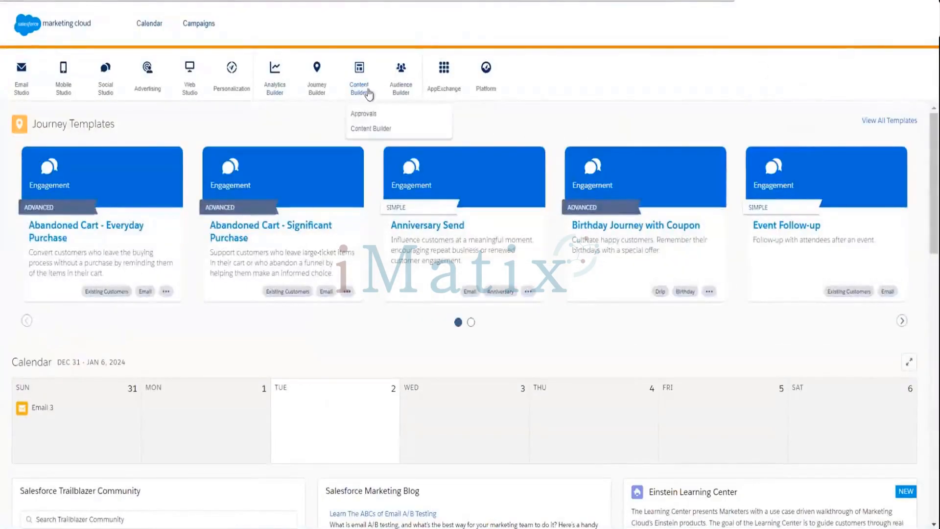
click(363, 127)
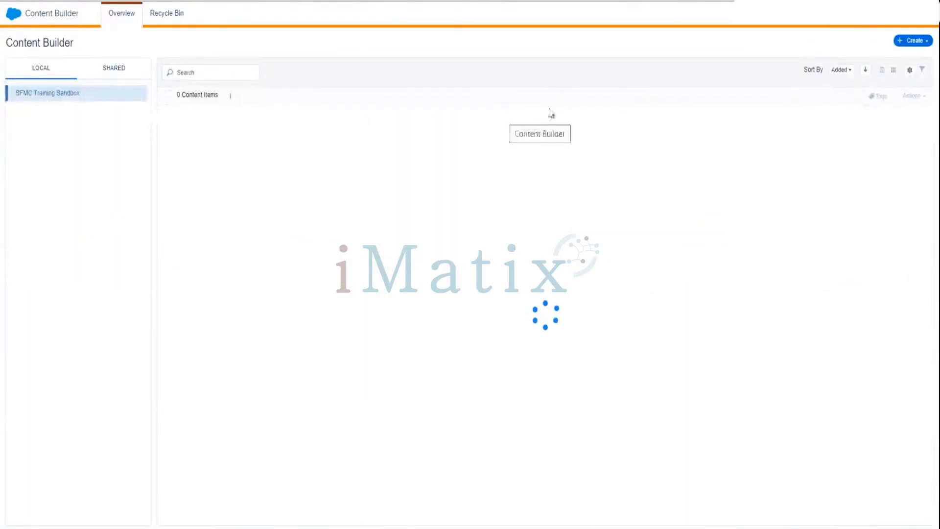
click(922, 41)
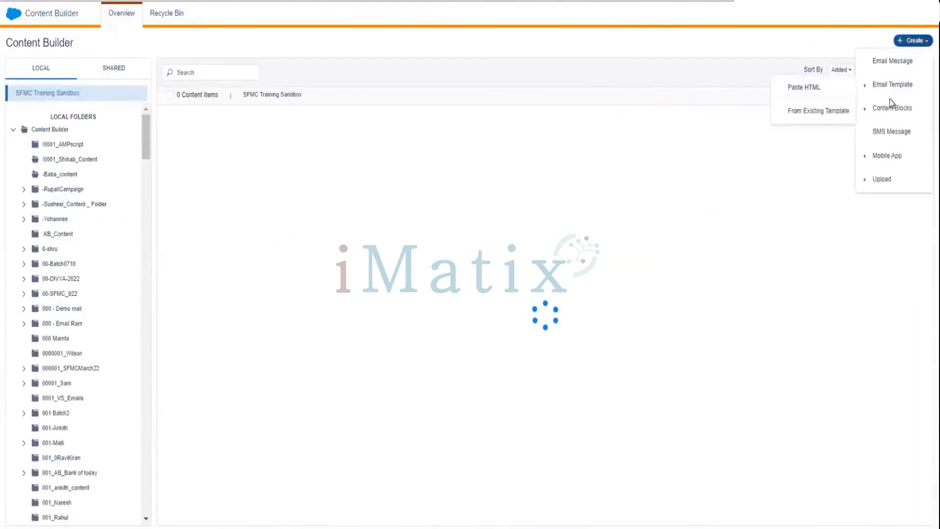
mouse_move(891, 108)
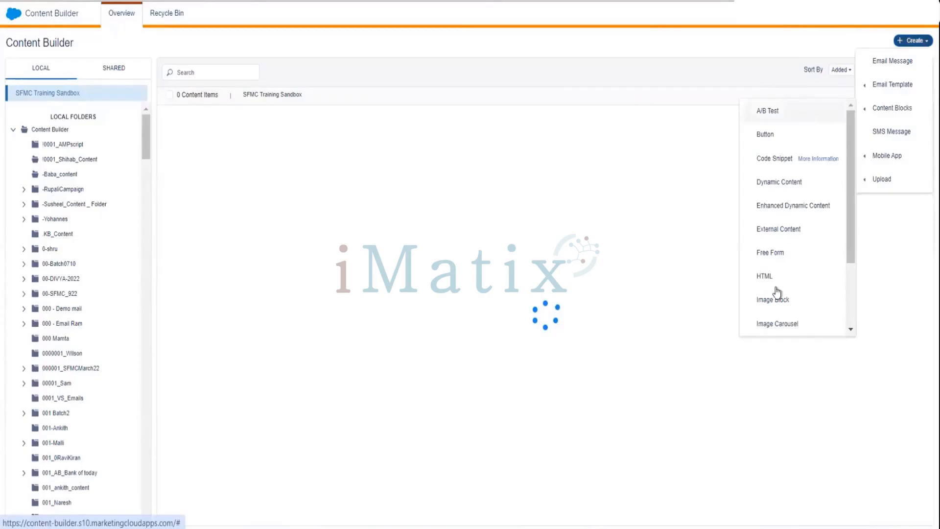
click(780, 182)
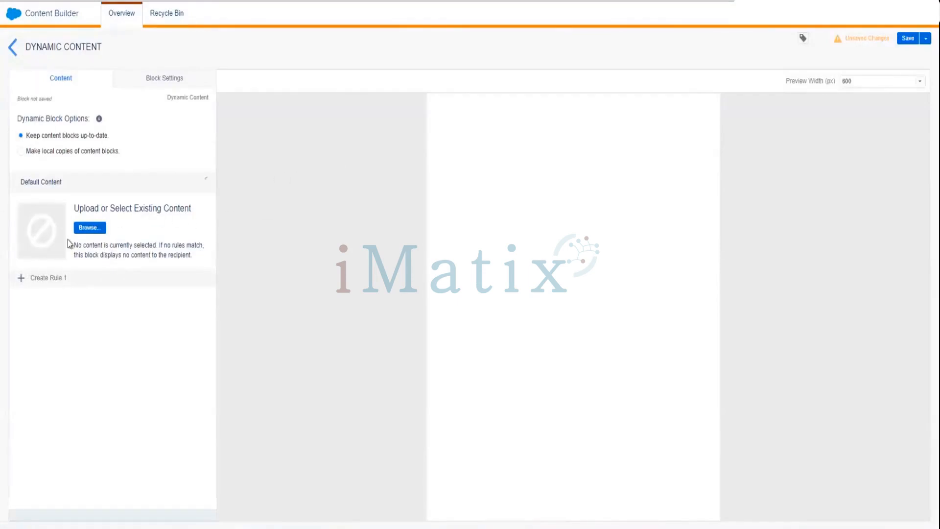
- Create Rule 1 from a data extension or audience, using My Customer Data Extn as its source
click(37, 278)
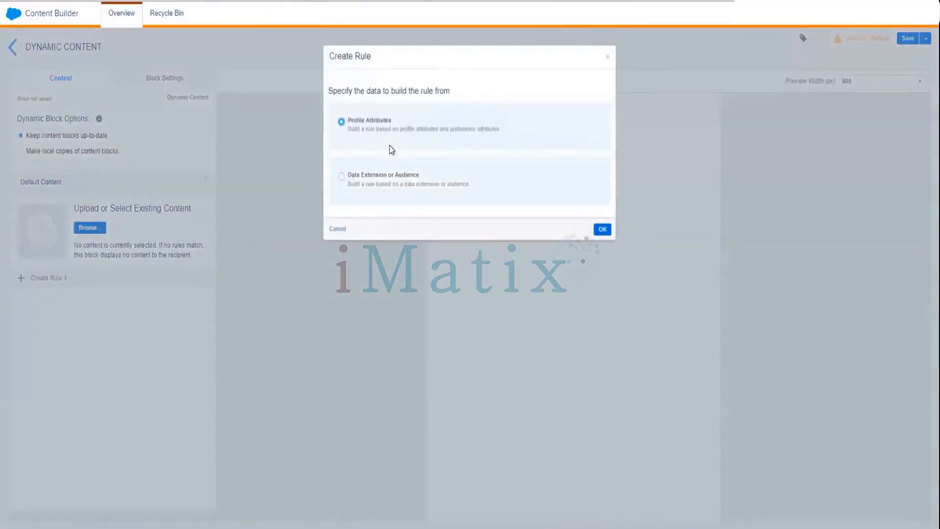
click(341, 177)
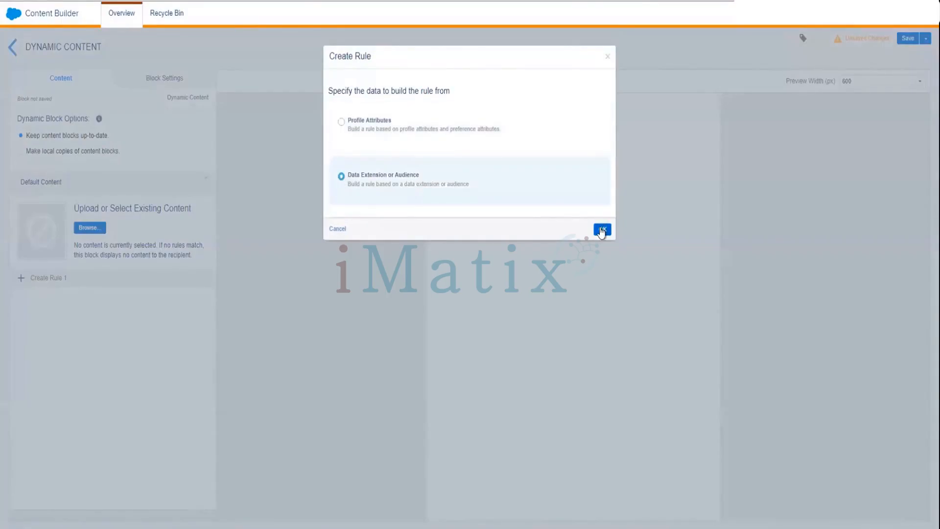
click(602, 230)
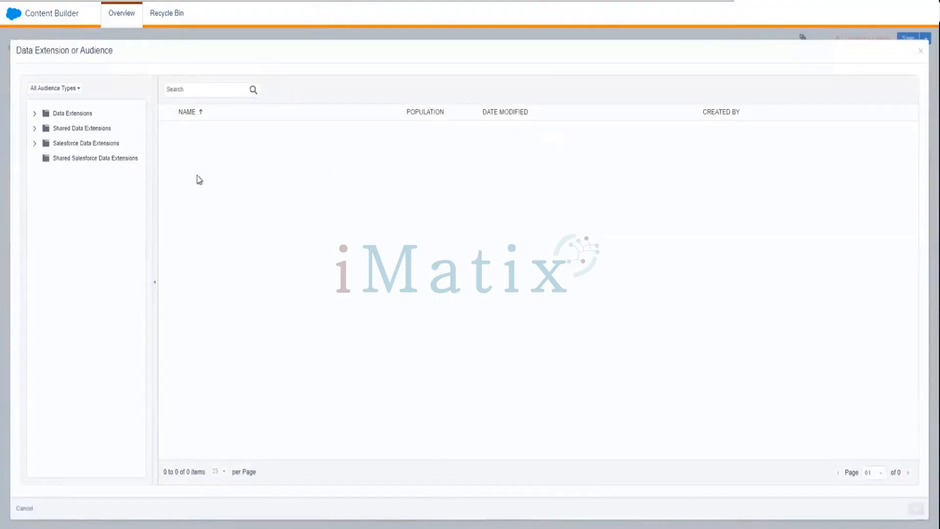
click(35, 113)
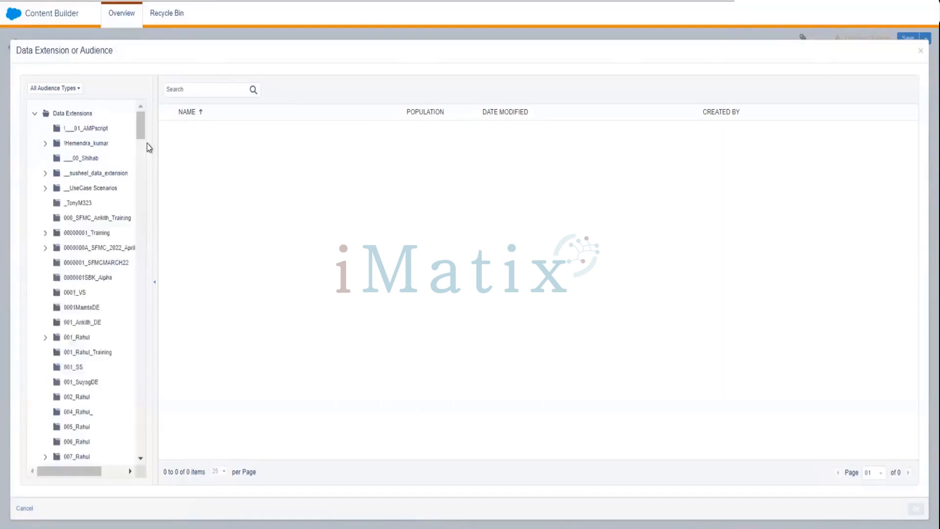
drag(140, 127, 144, 199)
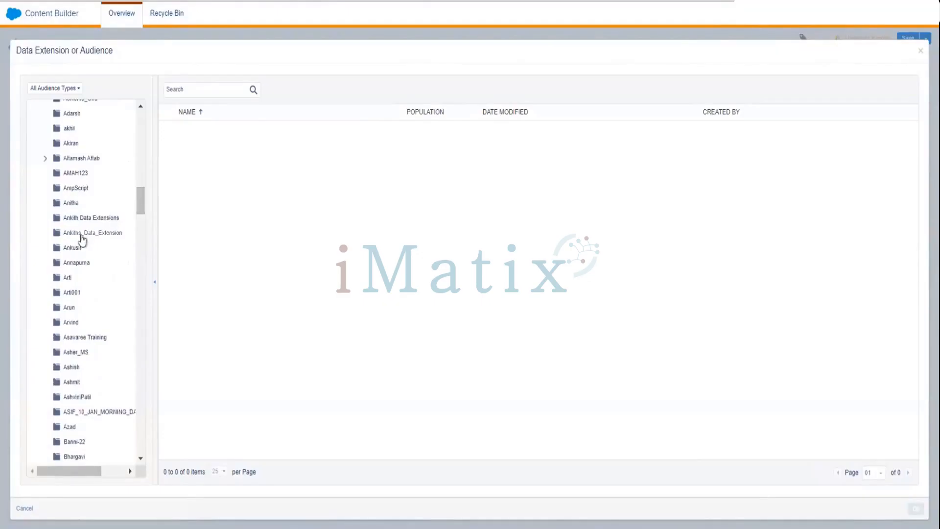
click(83, 219)
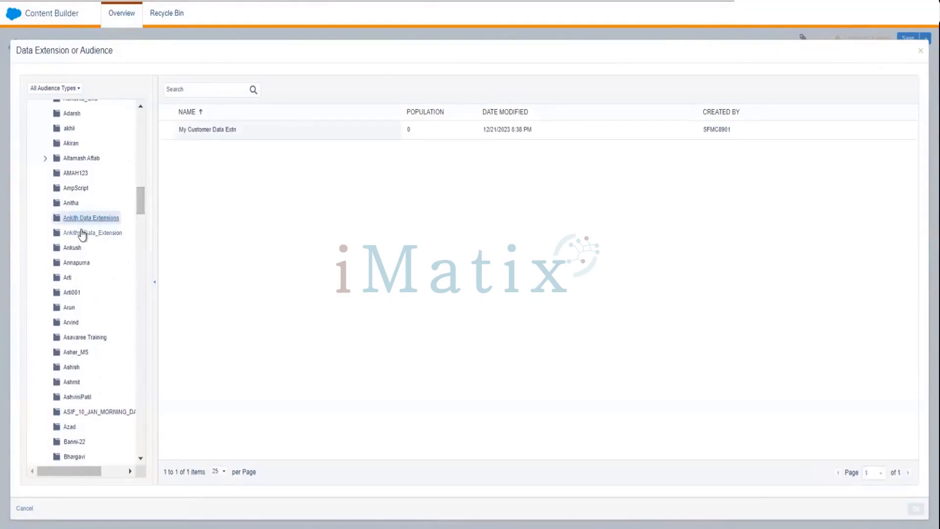
click(81, 234)
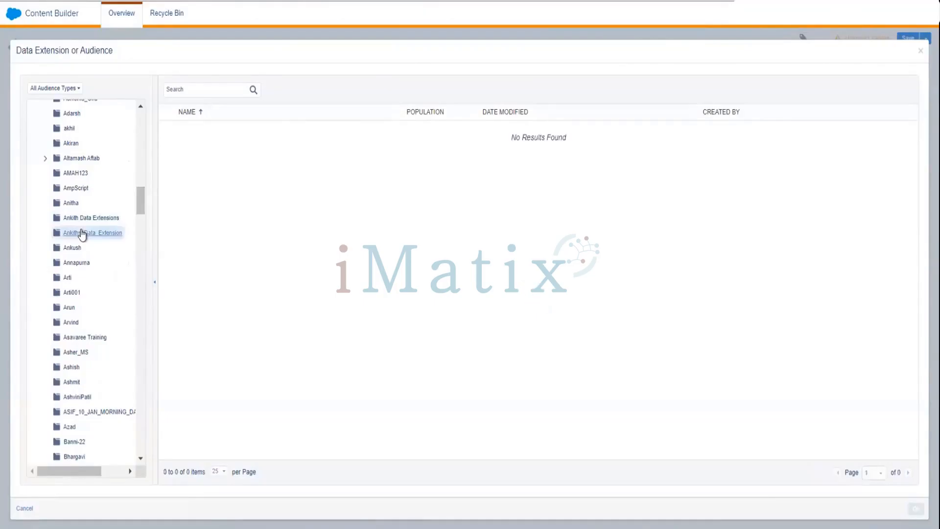
click(84, 221)
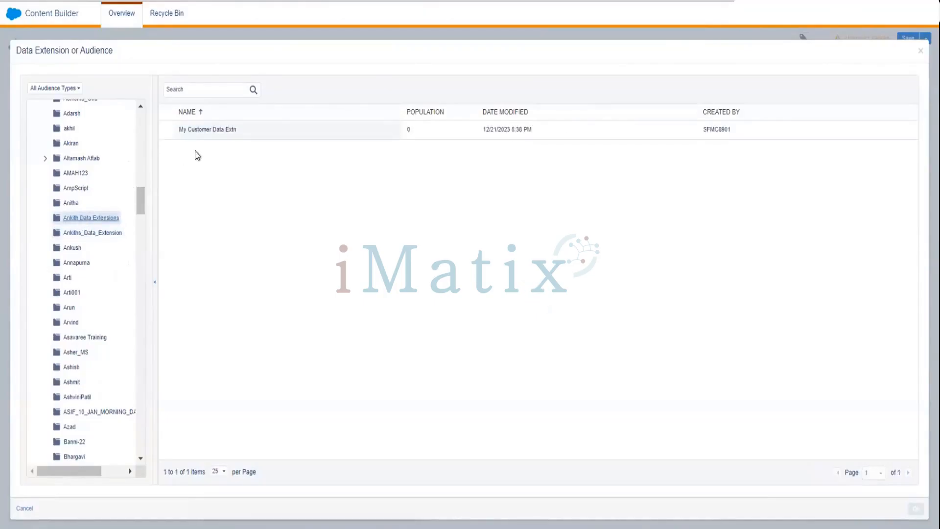
click(210, 132)
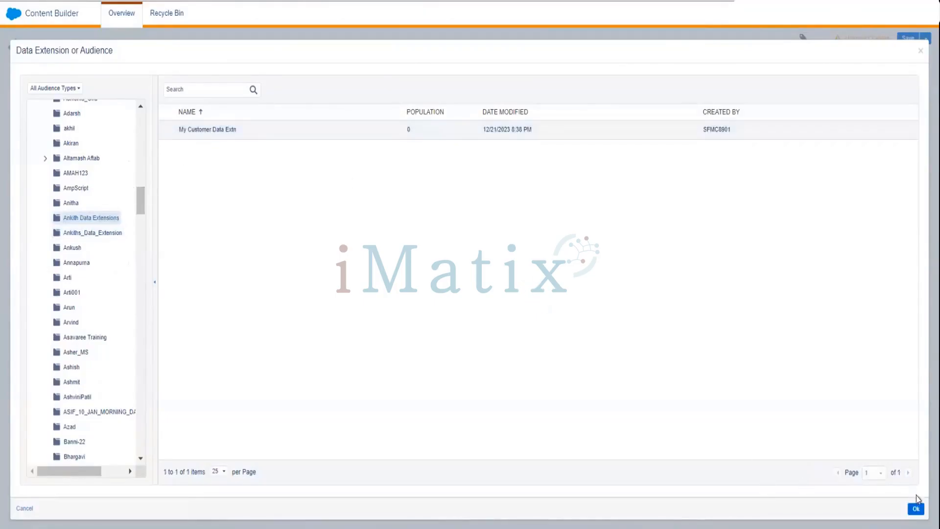
click(916, 509)
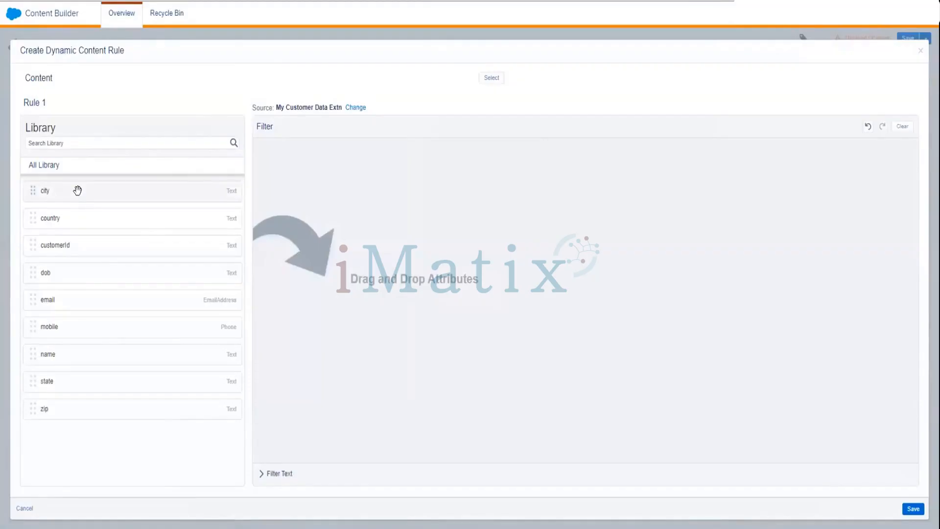
- Add the city attribute to Rule 1's filter and require it to be equal to Delhi
drag(77, 190, 323, 156)
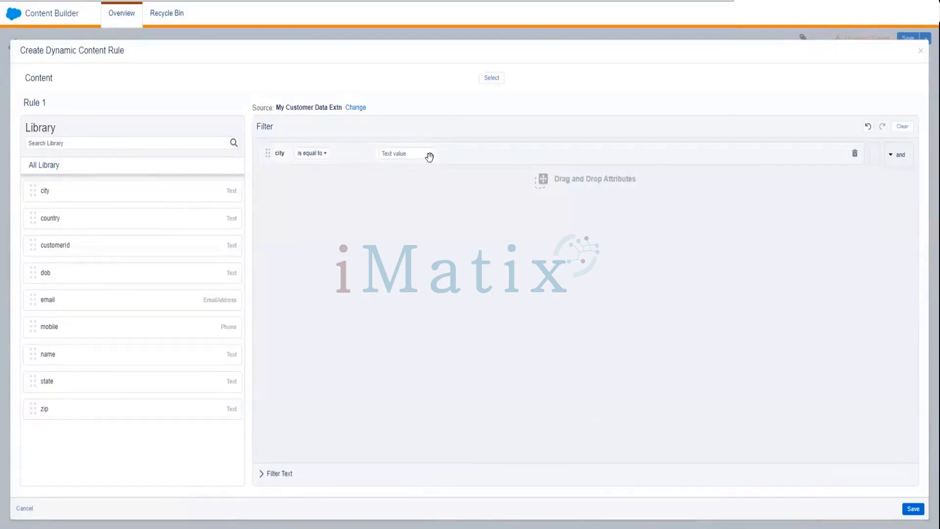
click(389, 154)
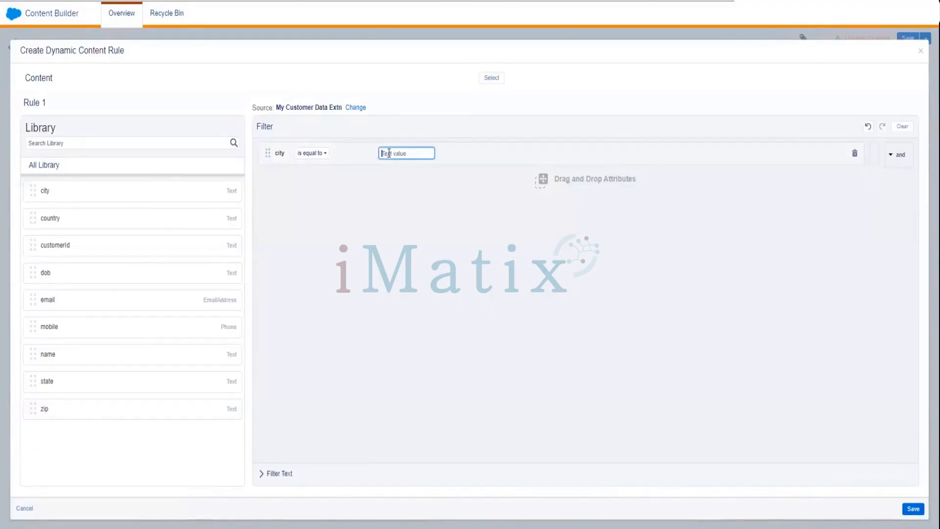
text(DE)
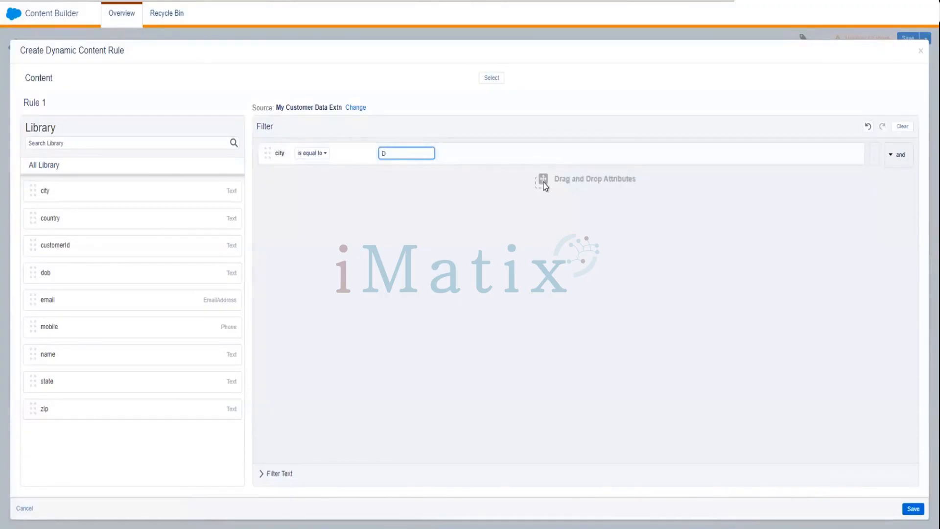
text(lhi)
key(BackSpace)
- Assign Delhi Text Block from the personal content folder as Rule 1's content and save the rule
click(493, 78)
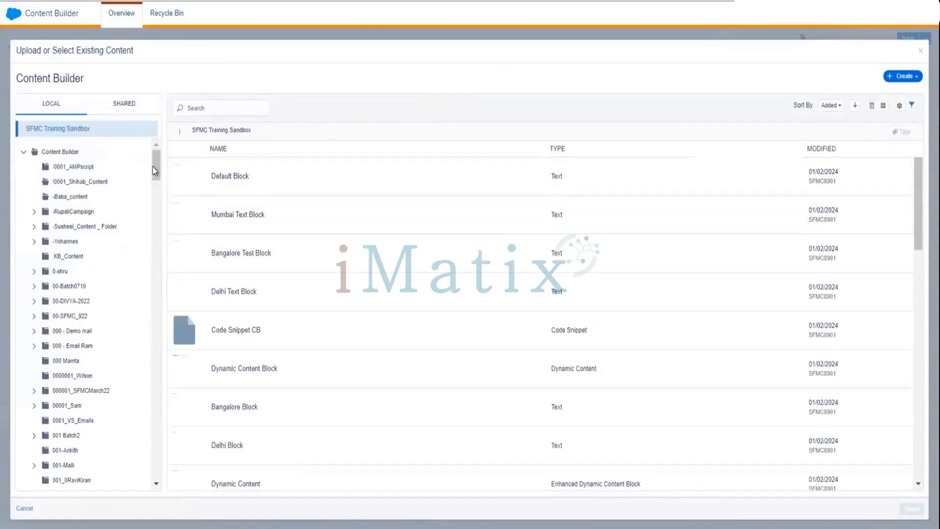
drag(158, 174, 155, 194)
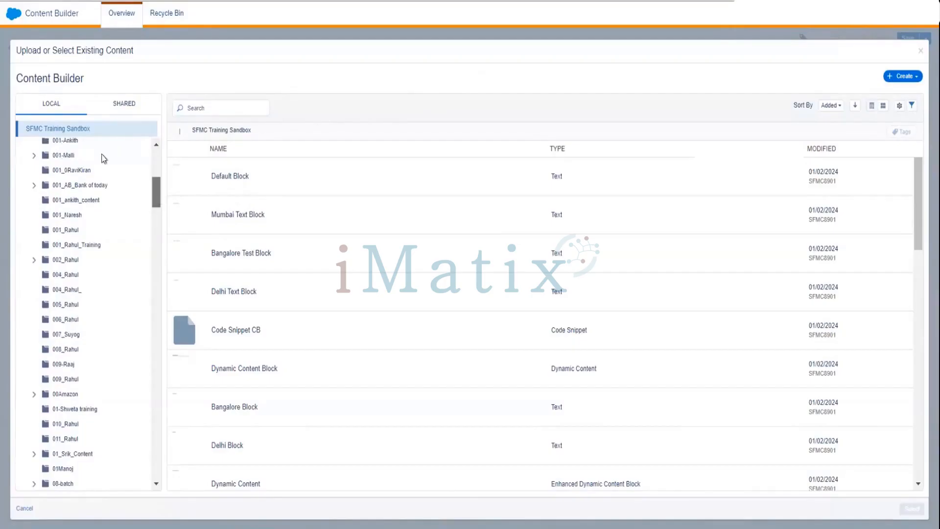
click(70, 142)
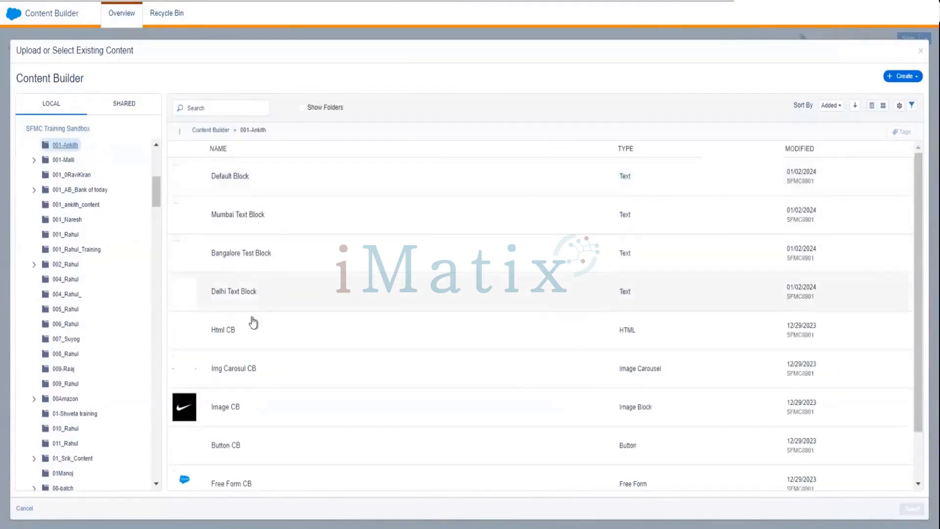
click(270, 299)
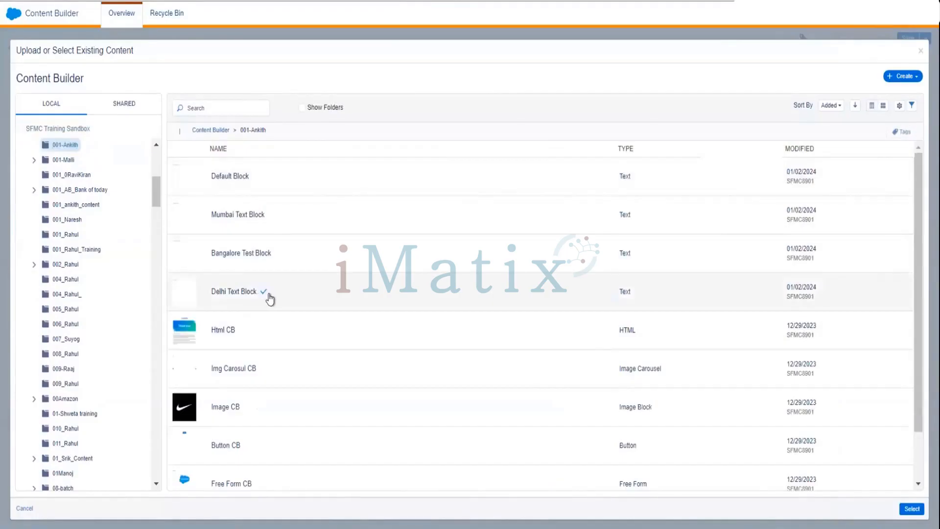
click(905, 509)
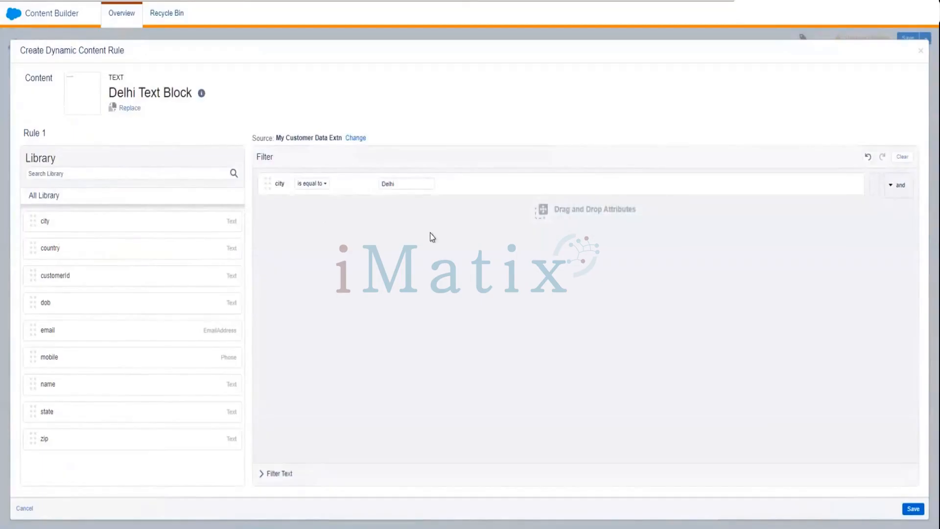
click(909, 509)
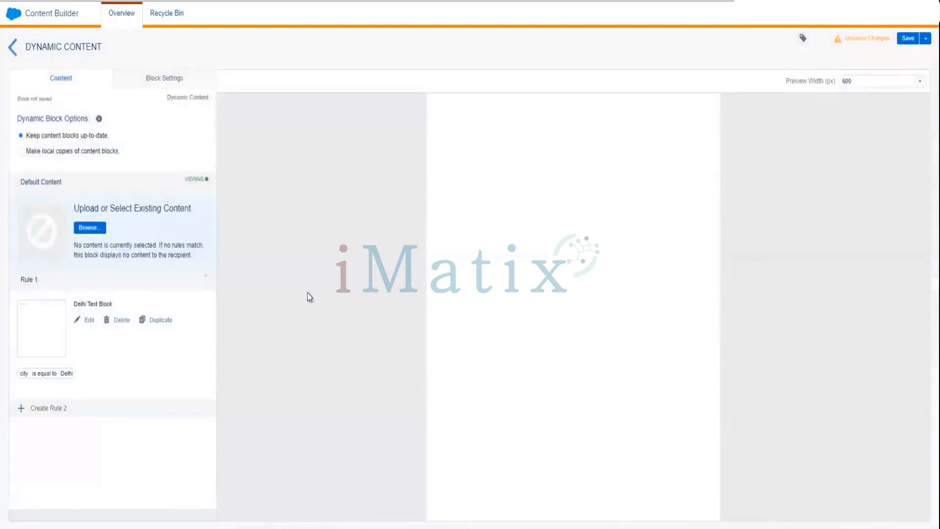
- Create Rule 2 with a filter requiring the city attribute to be equal to Bangalore
click(43, 409)
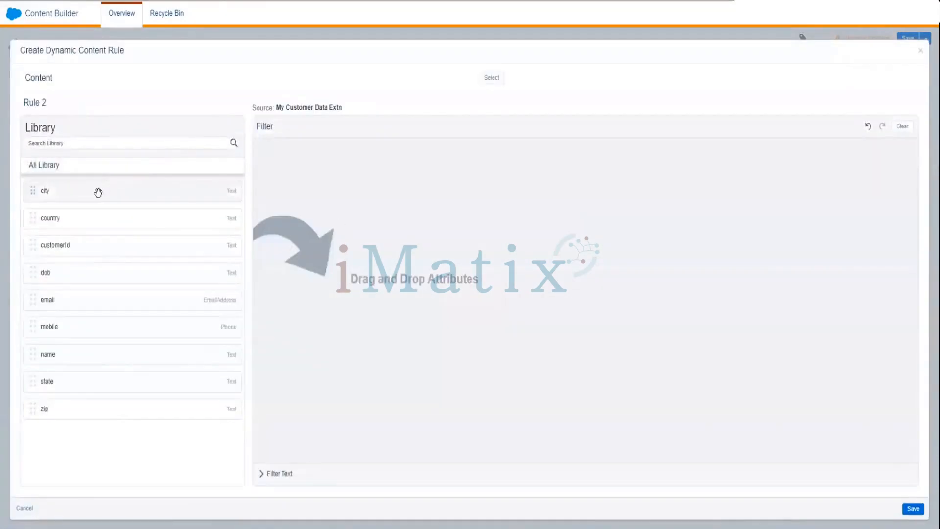
drag(98, 192, 430, 169)
click(421, 154)
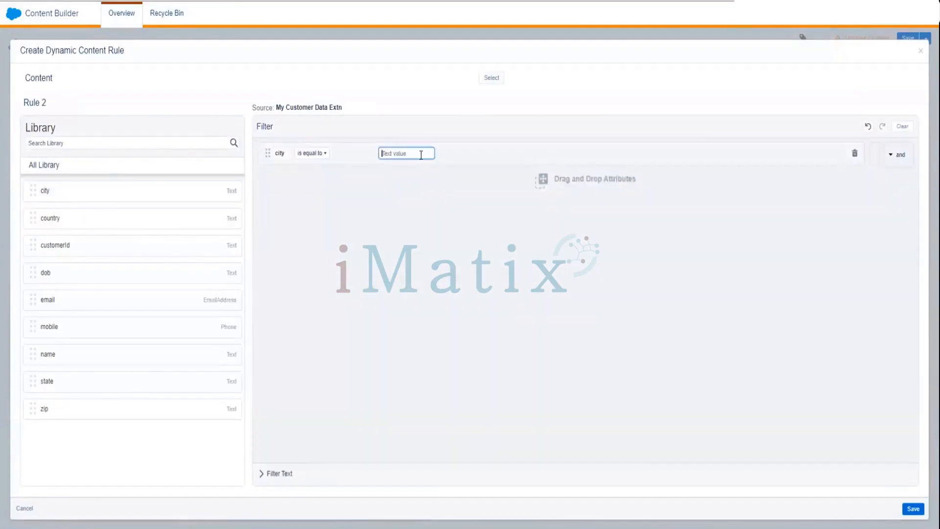
text(Bangalore)
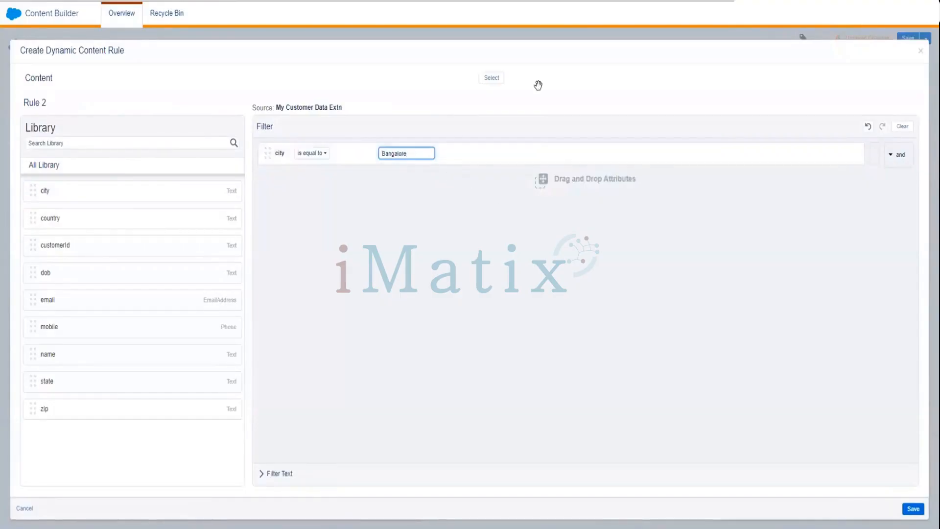
- Assign Bangalore Test Block from the personal content folder as Rule 2's content and save the rule
click(491, 78)
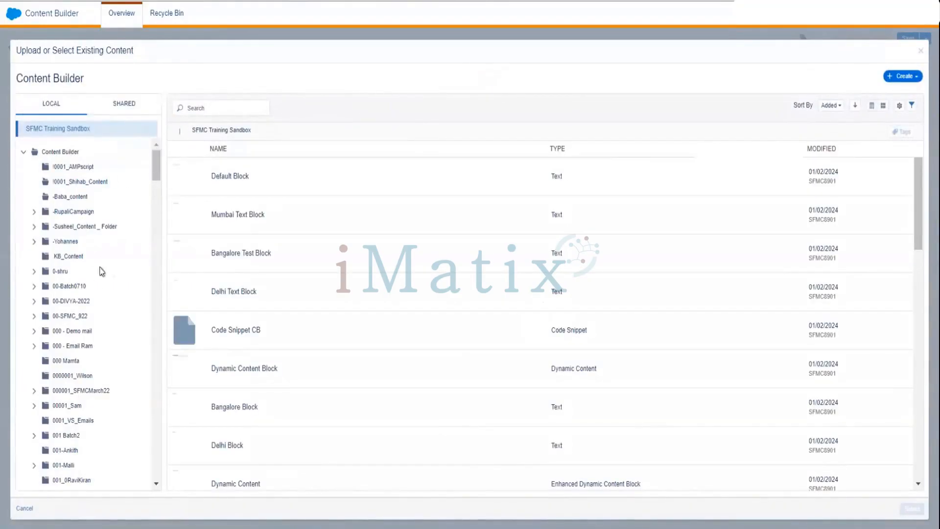
click(71, 451)
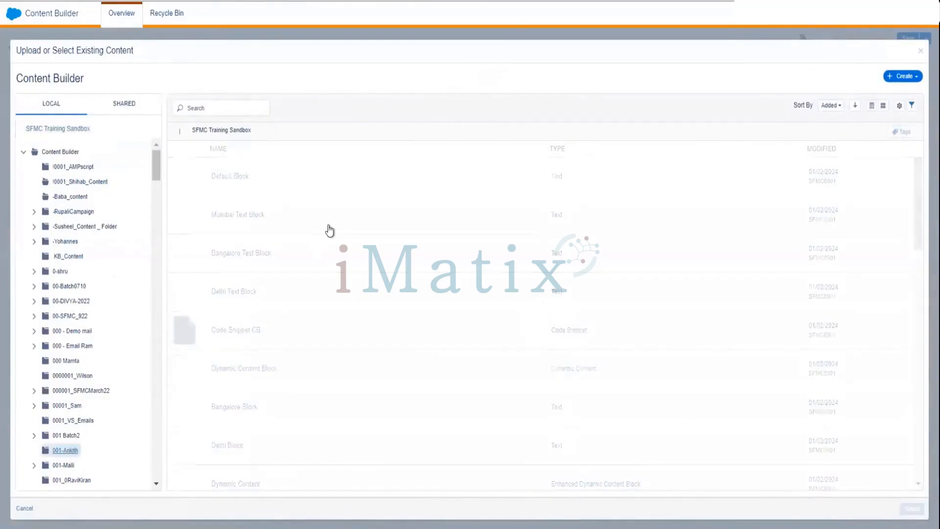
double_click(247, 255)
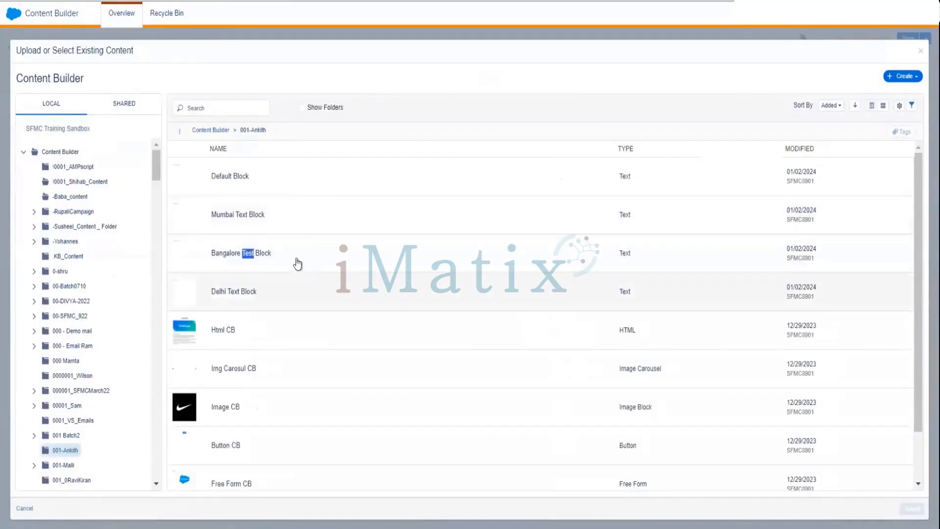
click(279, 253)
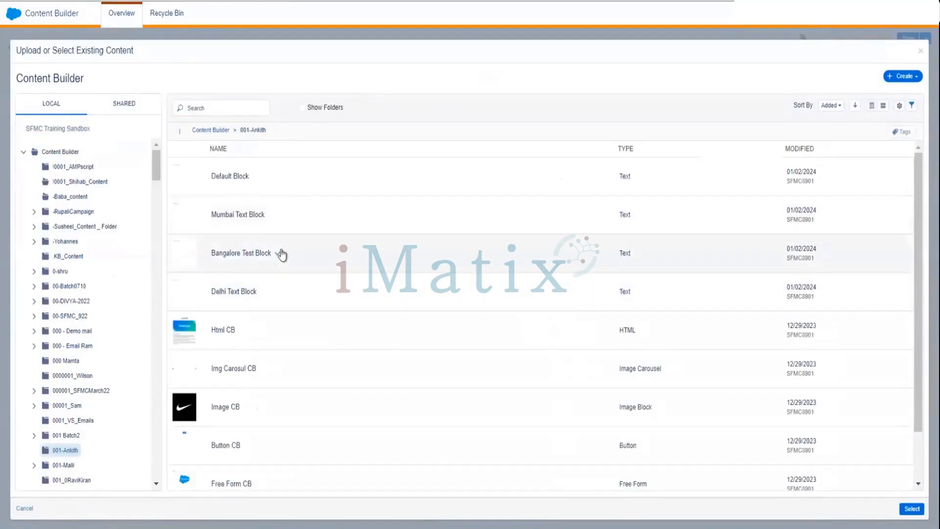
click(911, 509)
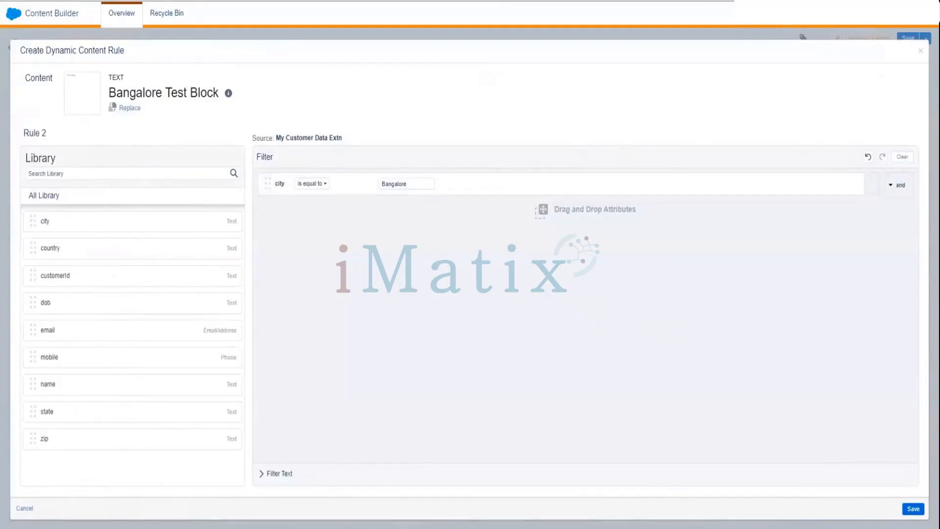
click(911, 509)
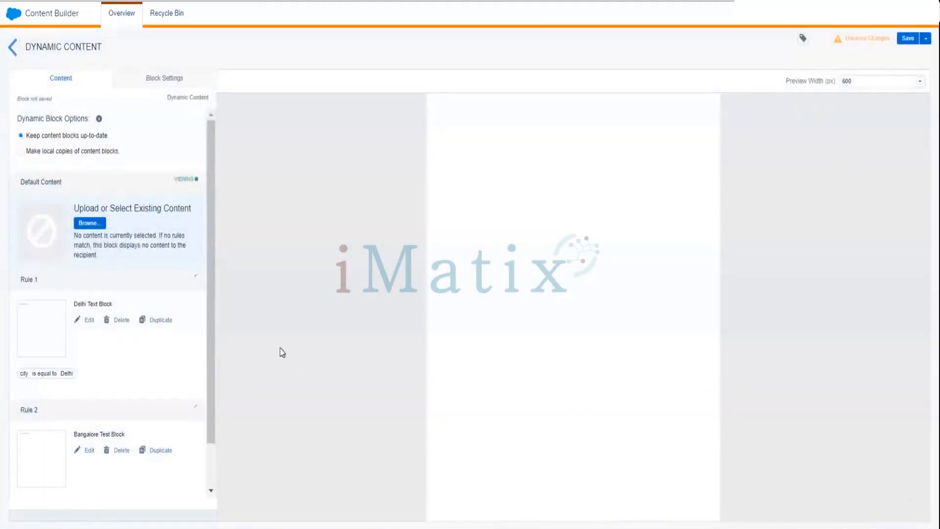
- Reopen Rule 2 to check its Bangalore city filter and save the rule again
click(86, 450)
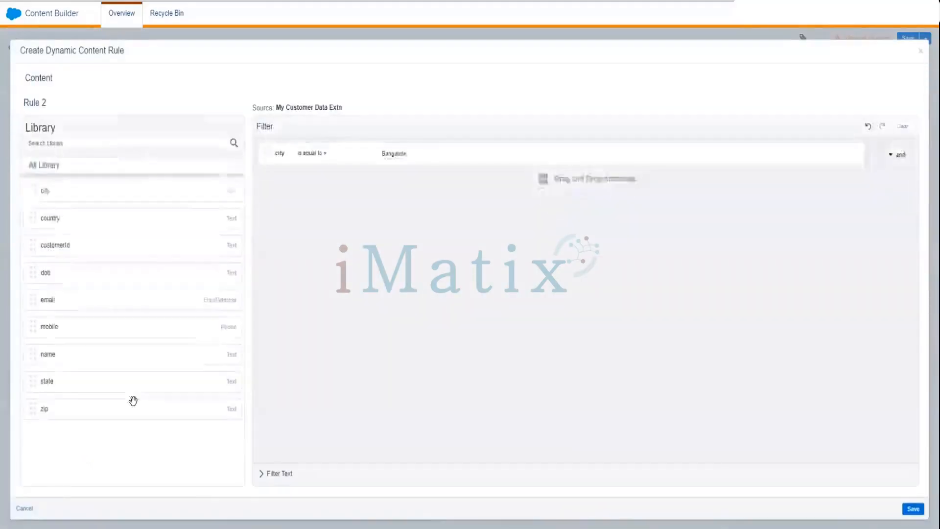
click(399, 184)
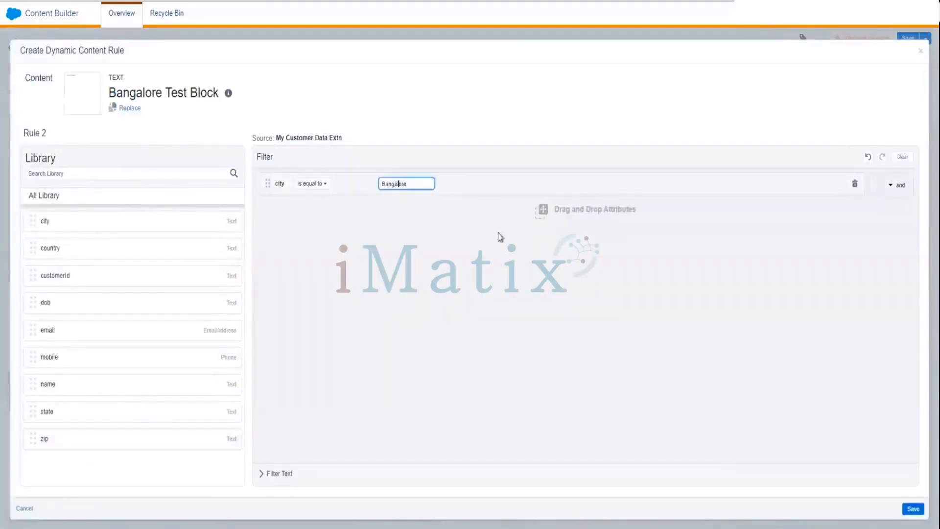
click(912, 509)
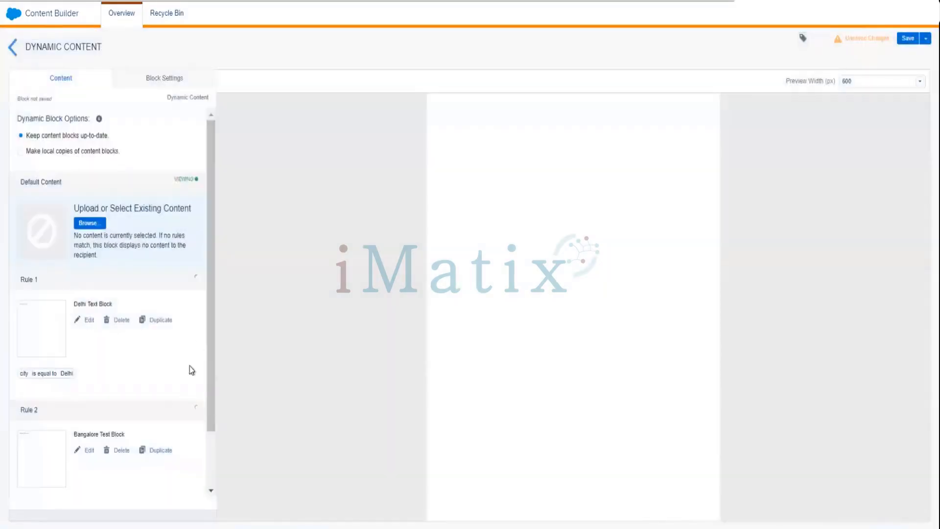
- Create Rule 3 and add the city attribute to its filter
scroll(123, 497, down, 2)
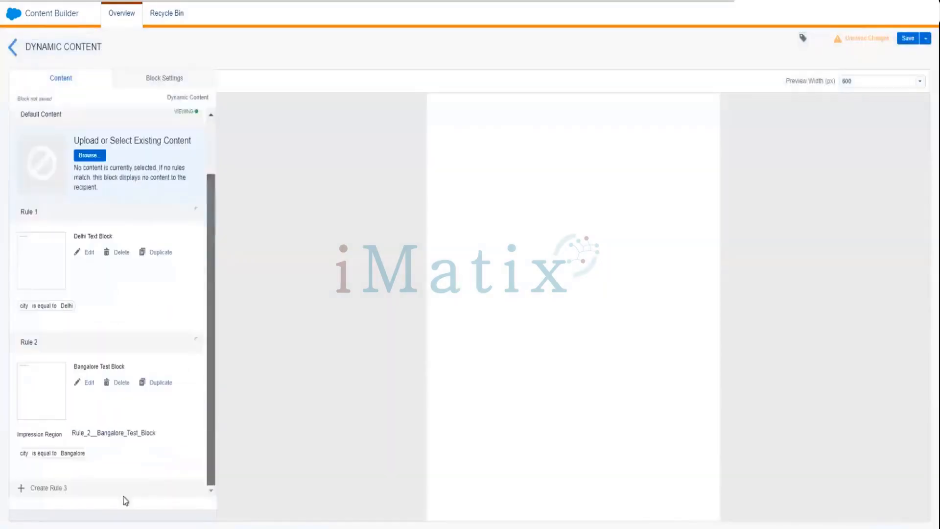
click(44, 487)
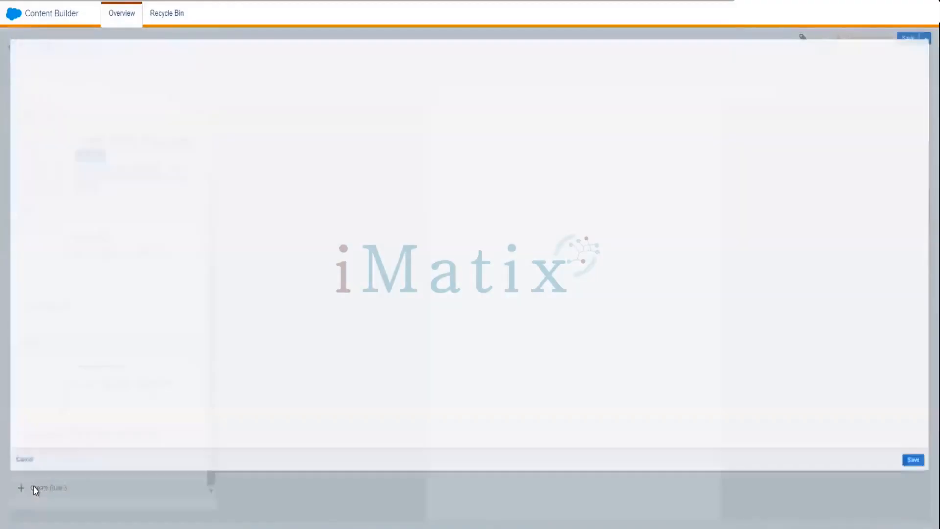
drag(54, 192, 435, 178)
- Assign Mumbai Text Block from the personal content folder as Rule 3's content and try to save the rule
click(497, 76)
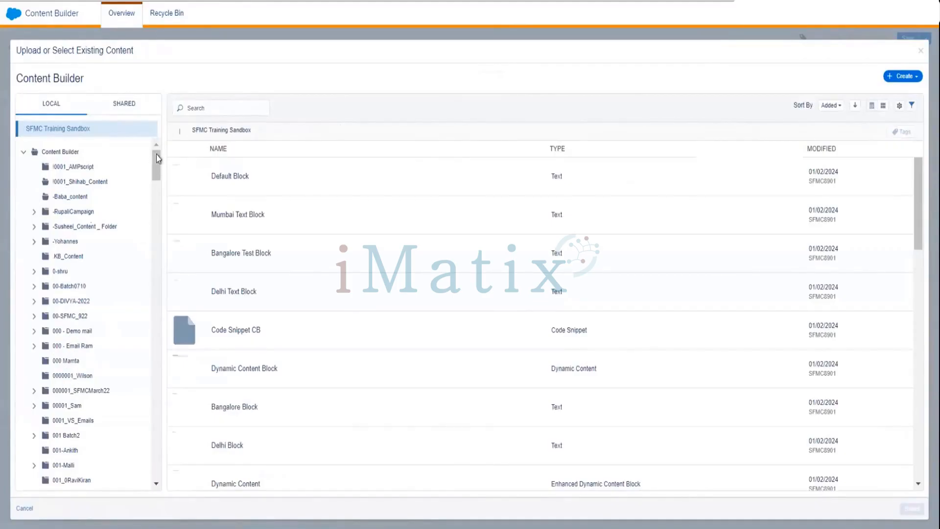
drag(156, 155, 154, 186)
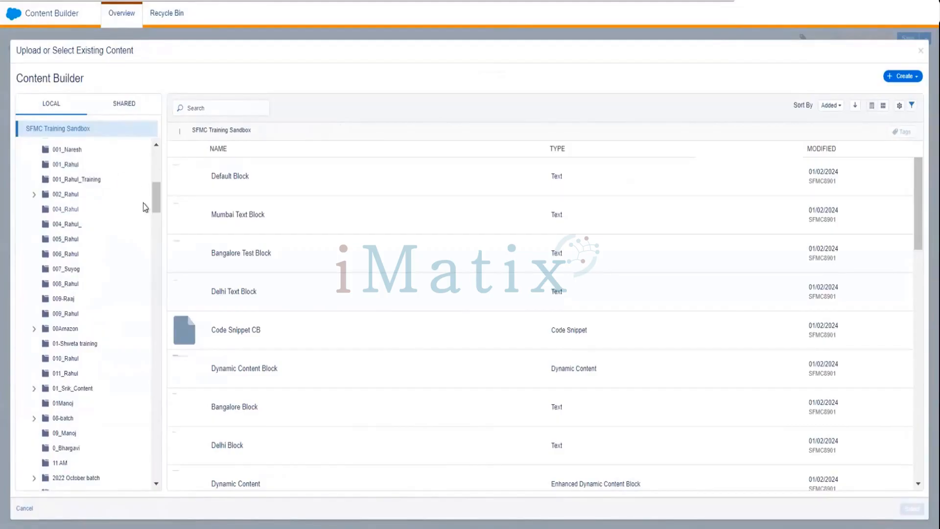
scroll(156, 187, up, 3)
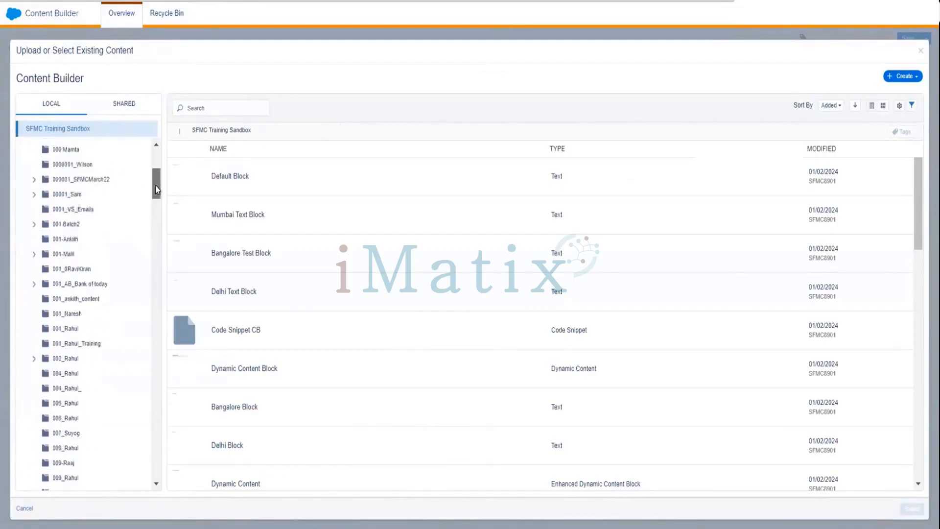
click(68, 235)
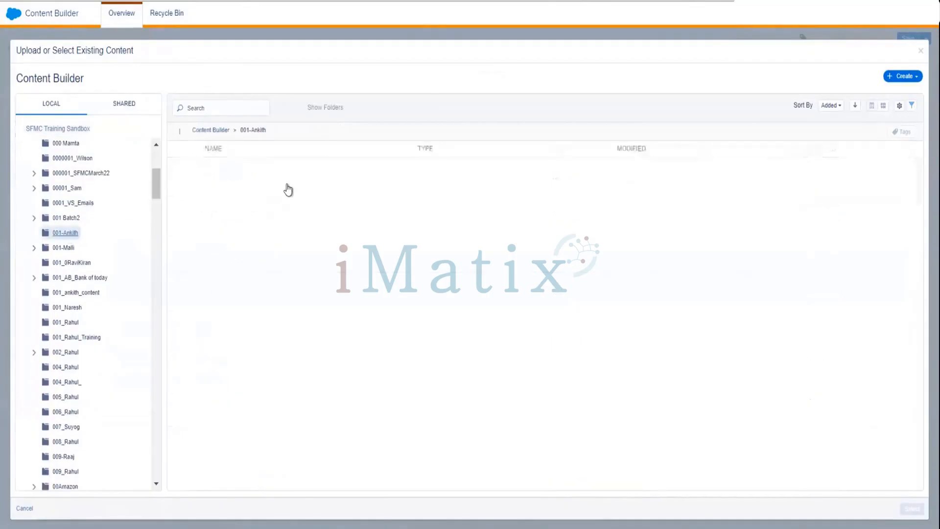
click(260, 215)
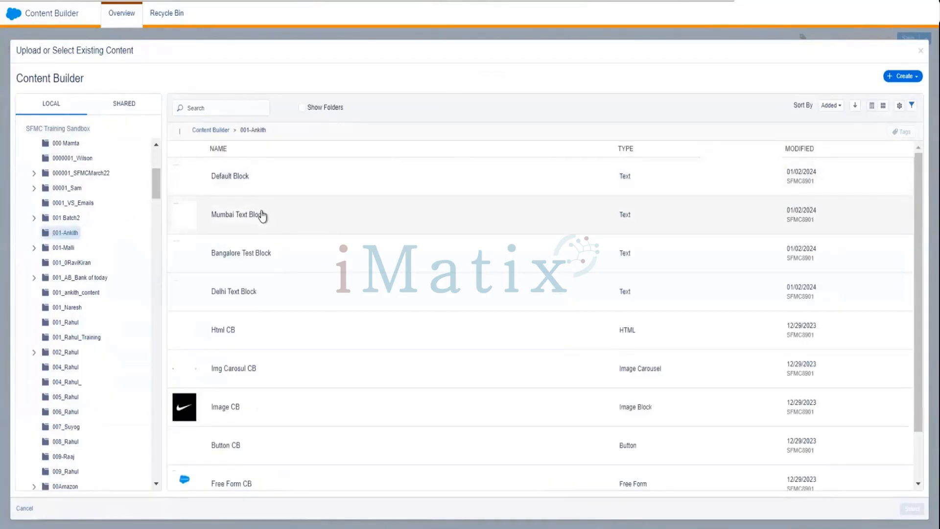
click(909, 509)
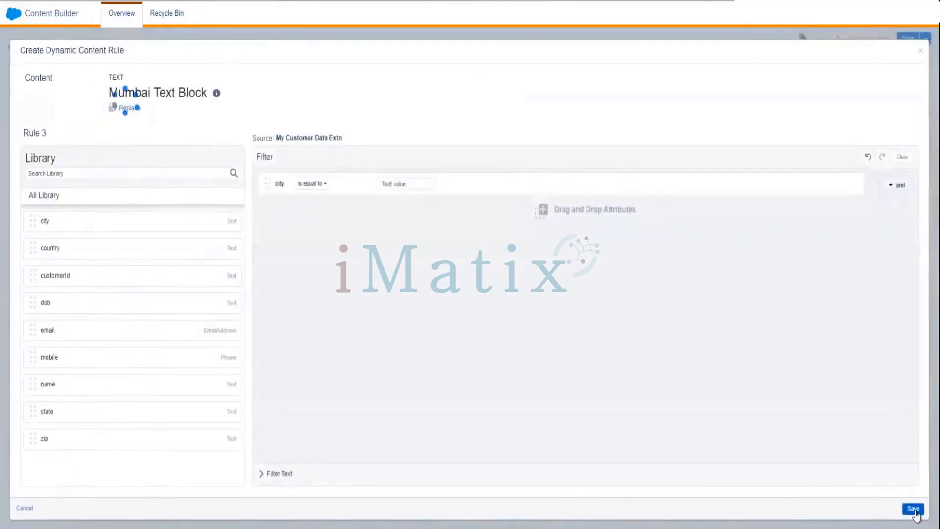
click(913, 509)
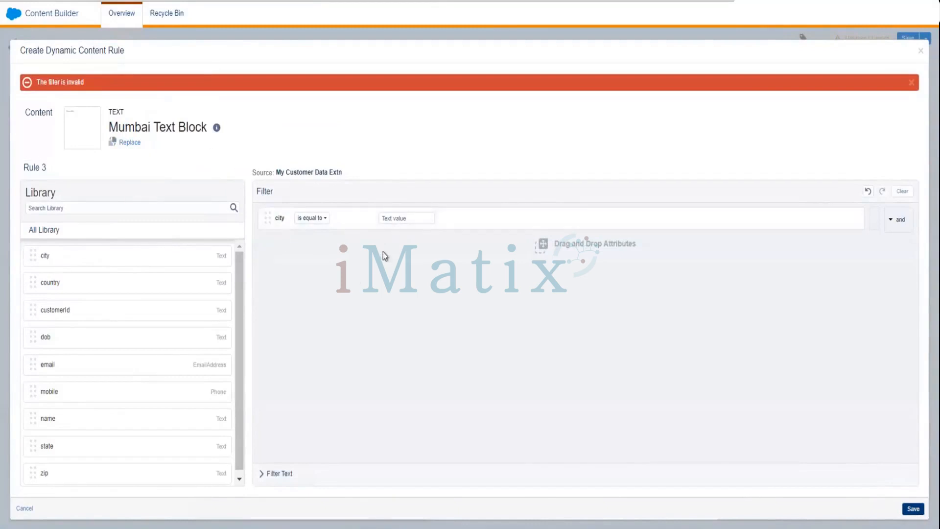
- Require the city in Rule 3's filter to be equal to Mumbai and save the rule
click(404, 219)
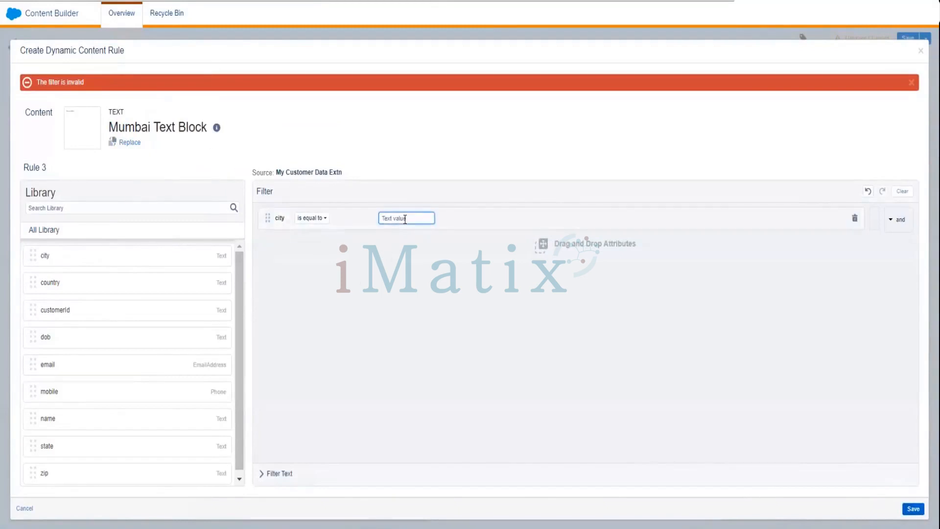
text(Mum)
text(mba)
click(911, 510)
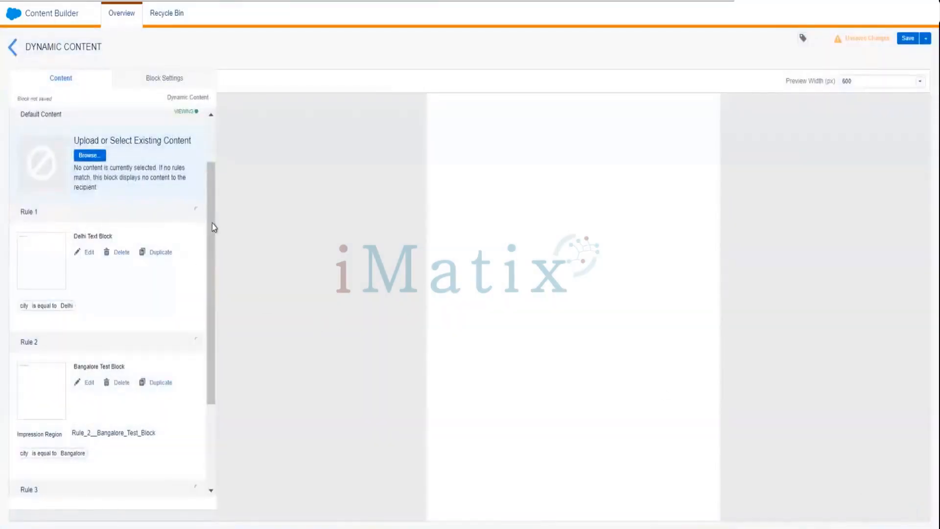
- Assign Default Block from the personal content folder as the default content, and preview the Rule 1 and Rule 2 content
drag(212, 223, 206, 300)
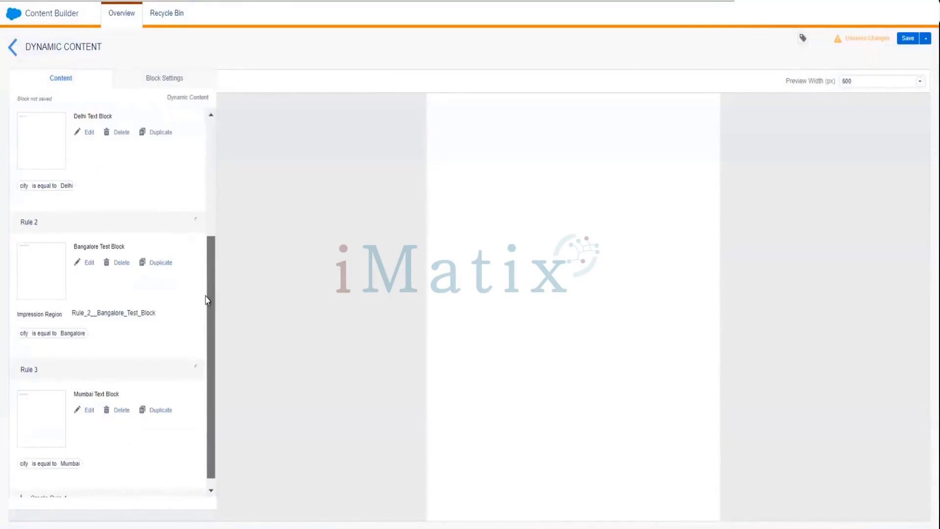
drag(205, 296, 232, 172)
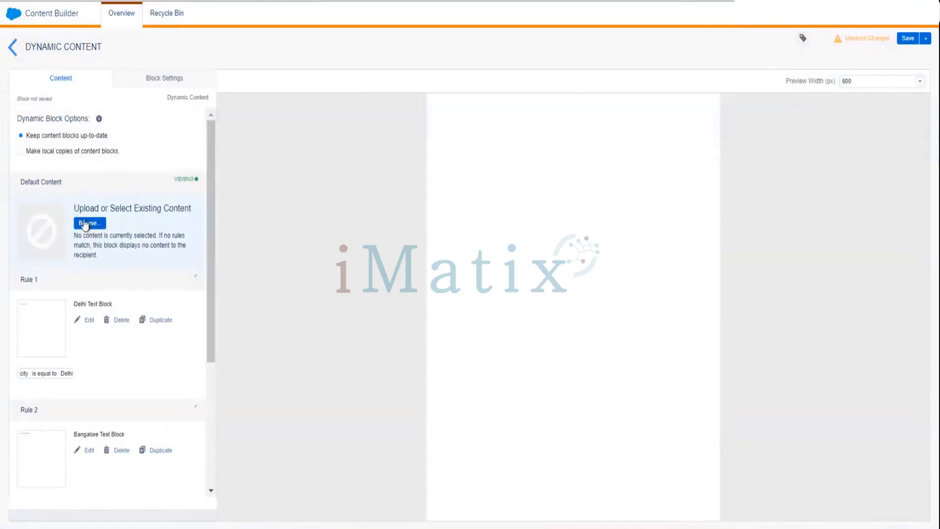
click(85, 223)
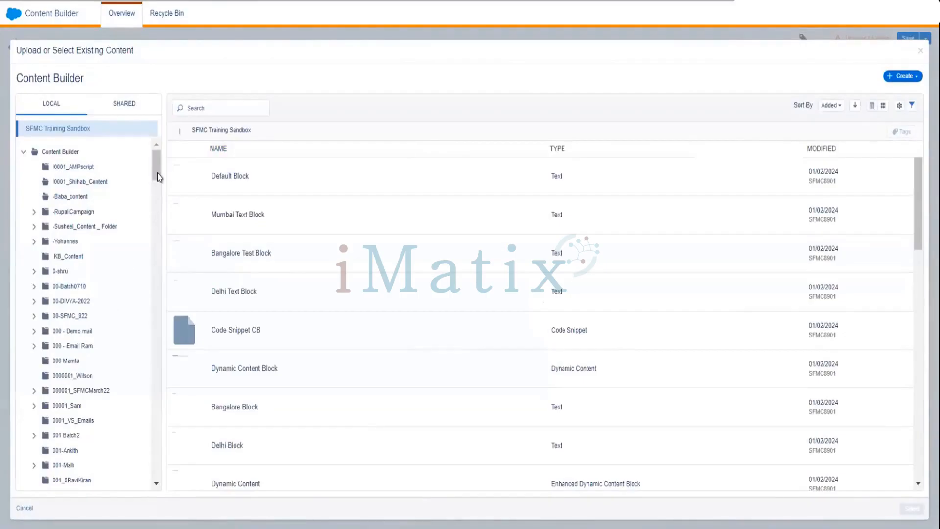
drag(158, 159, 158, 177)
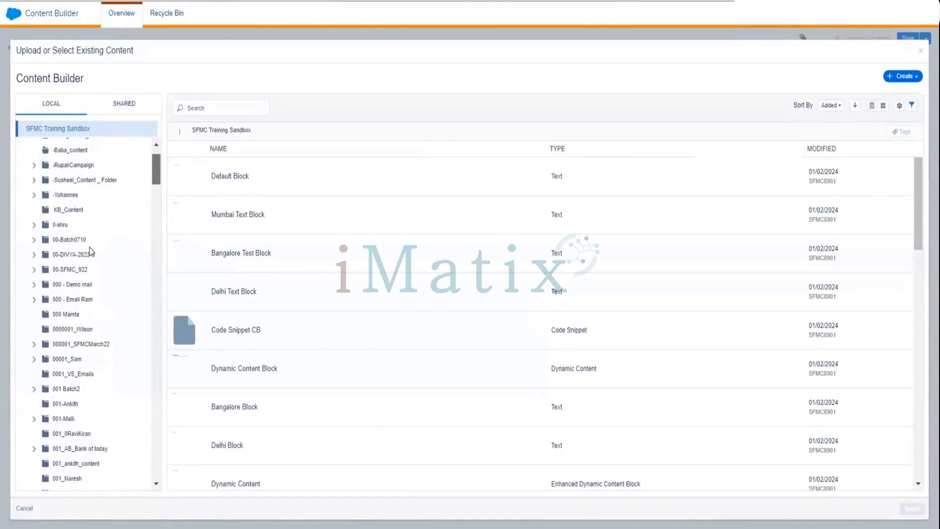
click(72, 405)
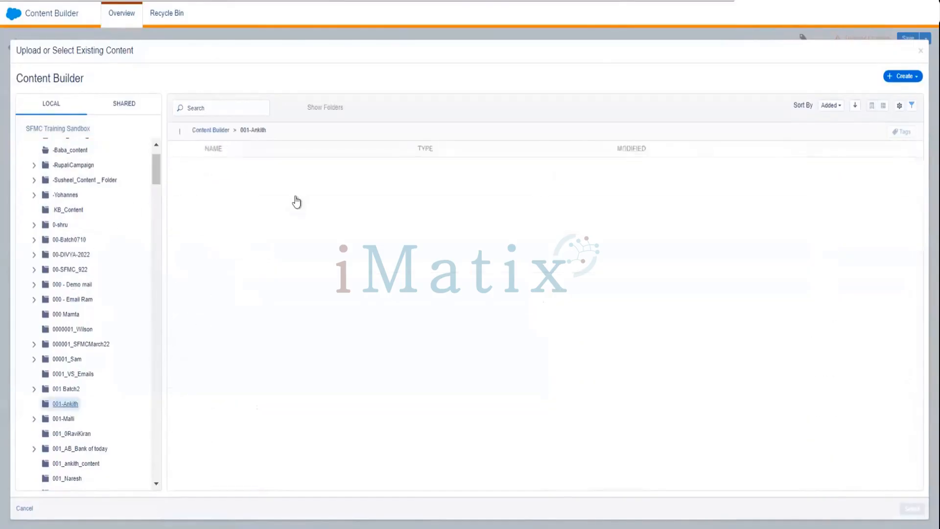
click(263, 184)
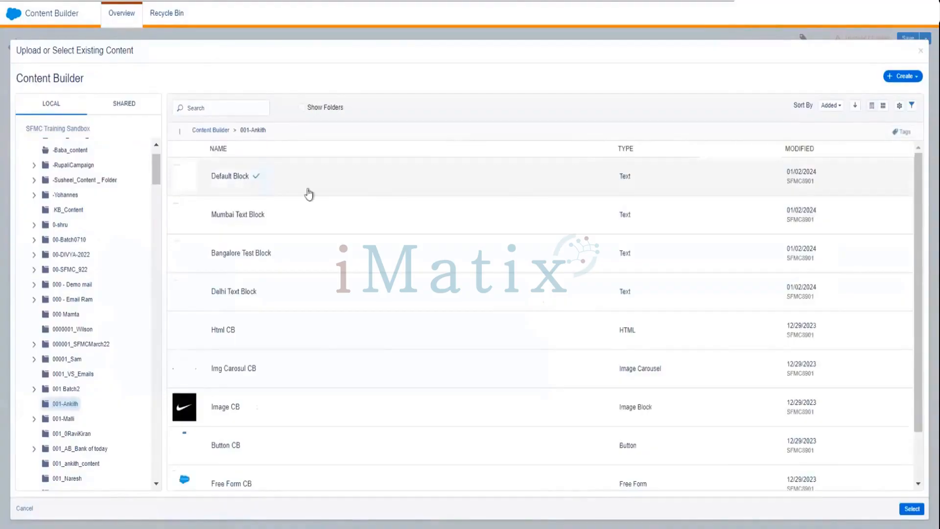
click(911, 509)
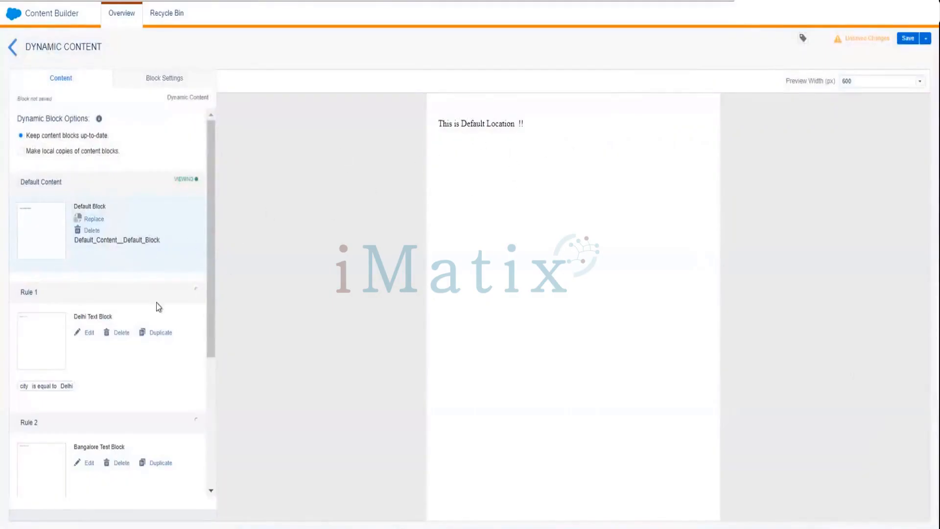
click(49, 338)
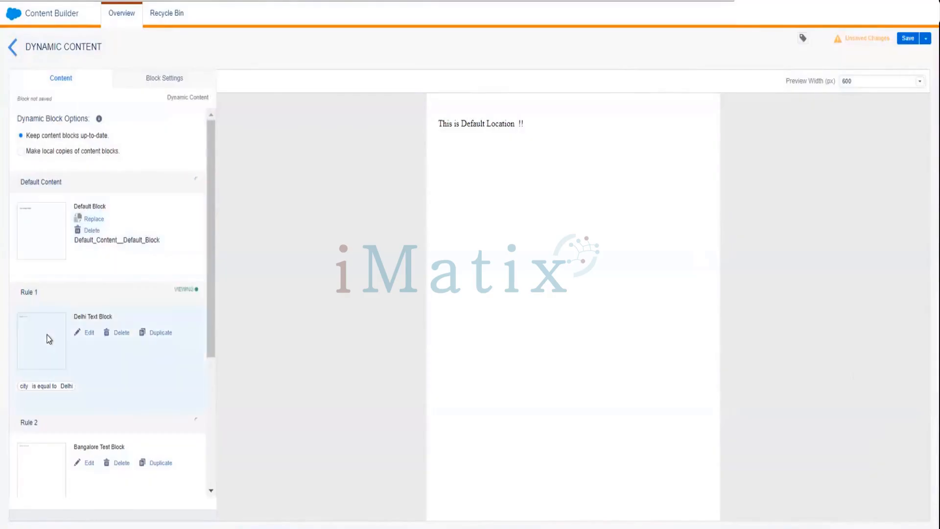
click(54, 473)
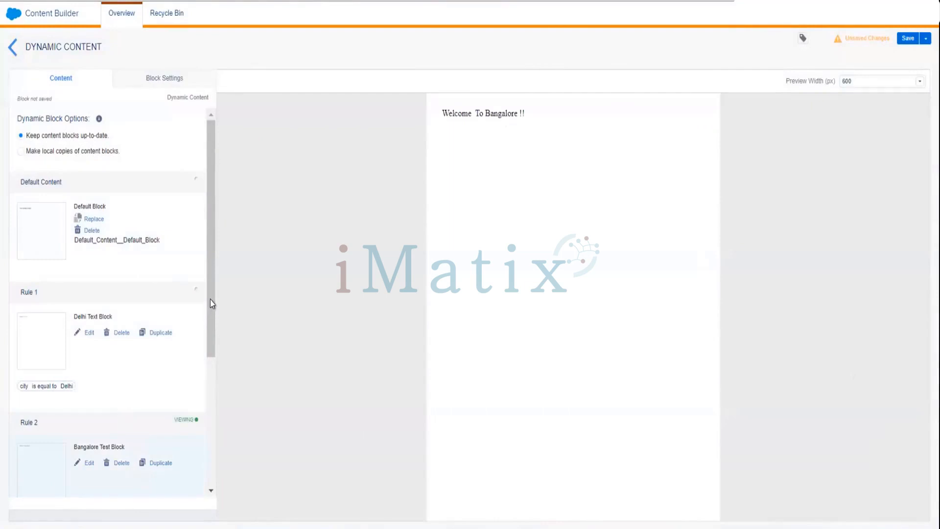
- Save the dynamic content block in the Content Builder folder under the name Dynamic Content Block
click(908, 40)
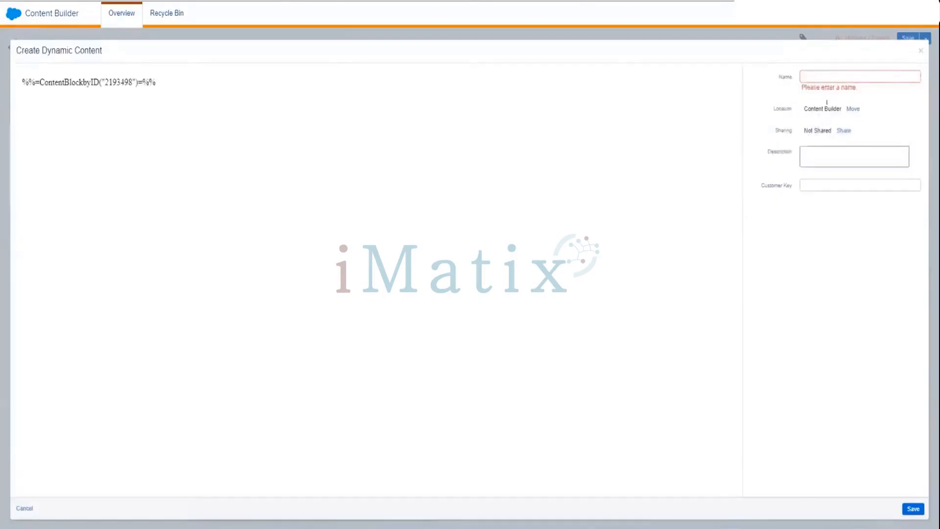
click(825, 75)
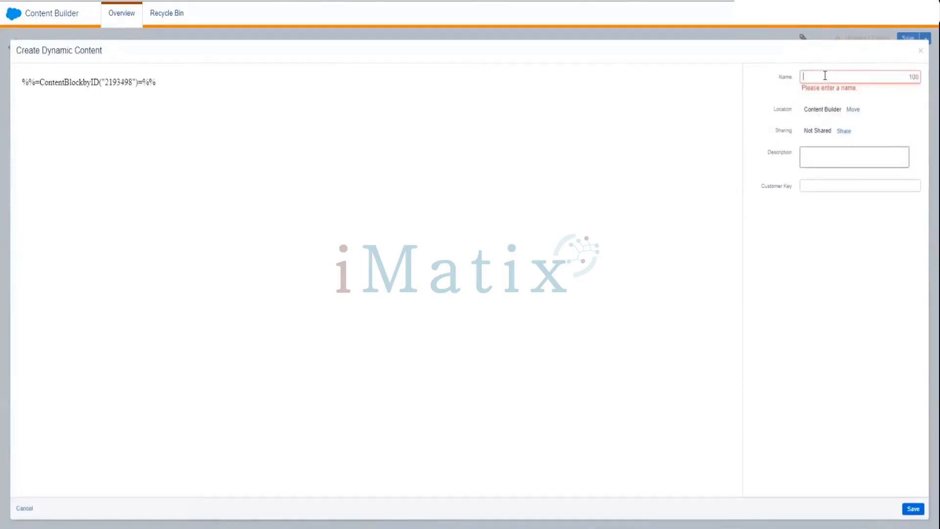
text(Dynamic C)
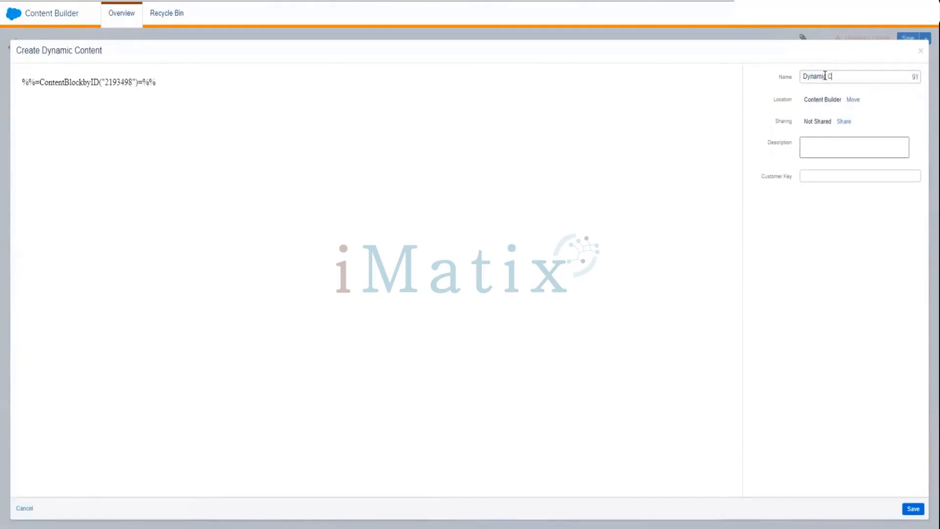
text(ontentyBlock)
click(912, 509)
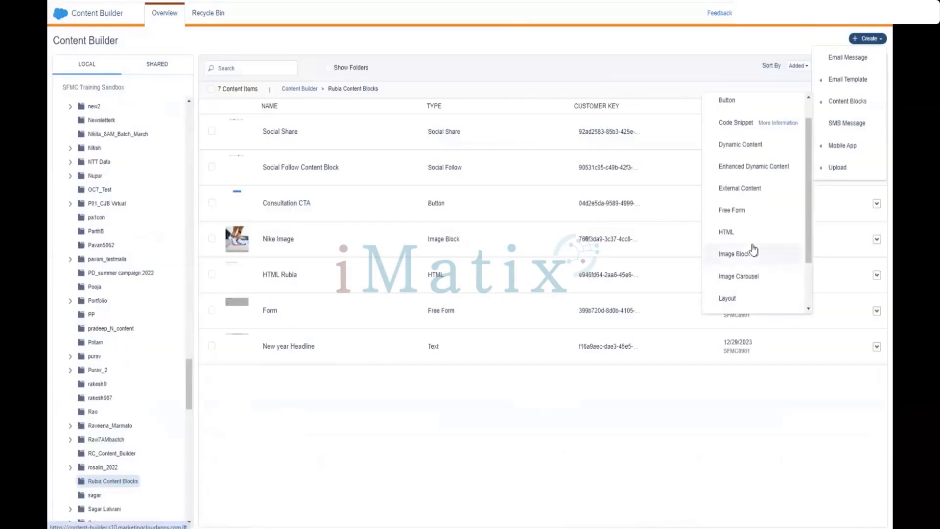
- Start a new Text content block in the current folder
scroll(753, 250, up, 1)
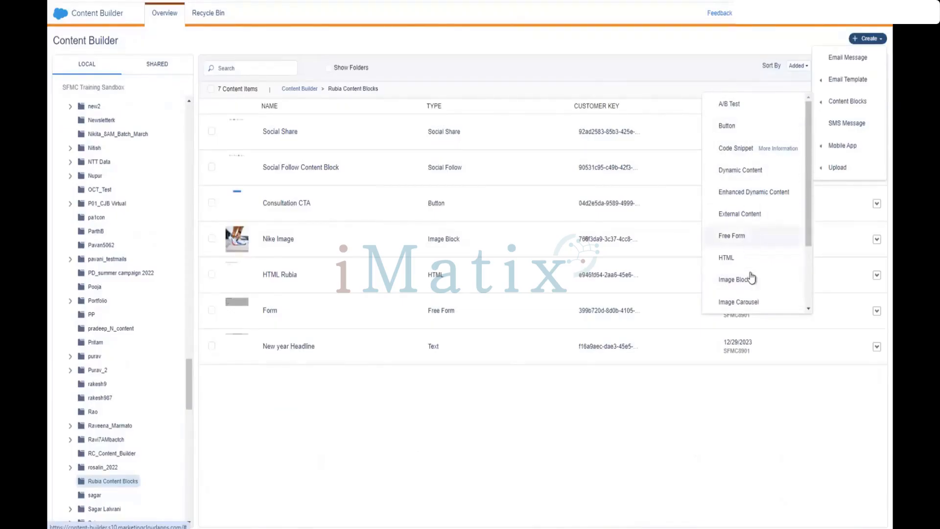
scroll(751, 278, down, 2)
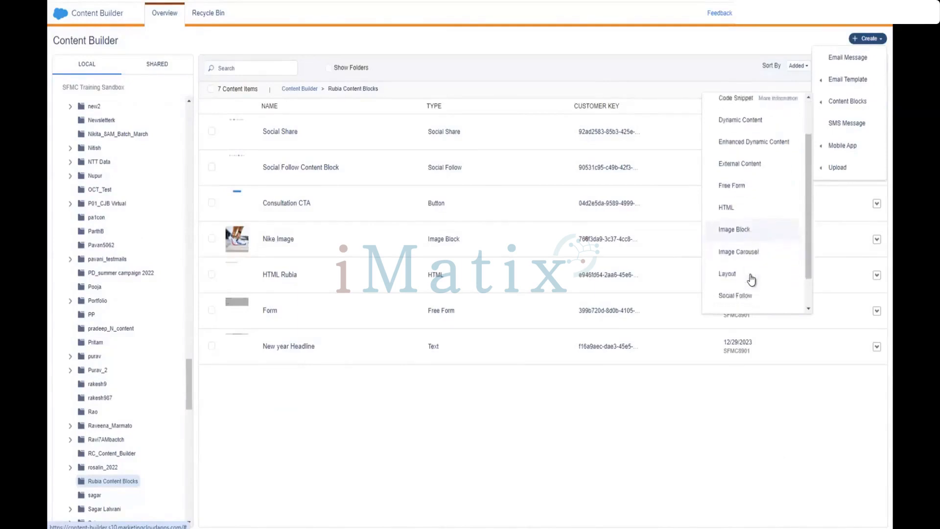
scroll(751, 279, down, 2)
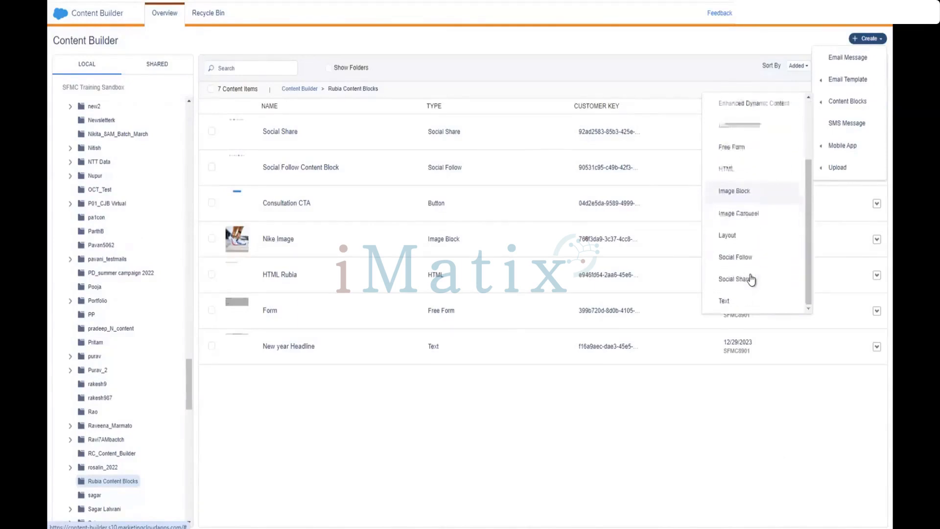
click(727, 305)
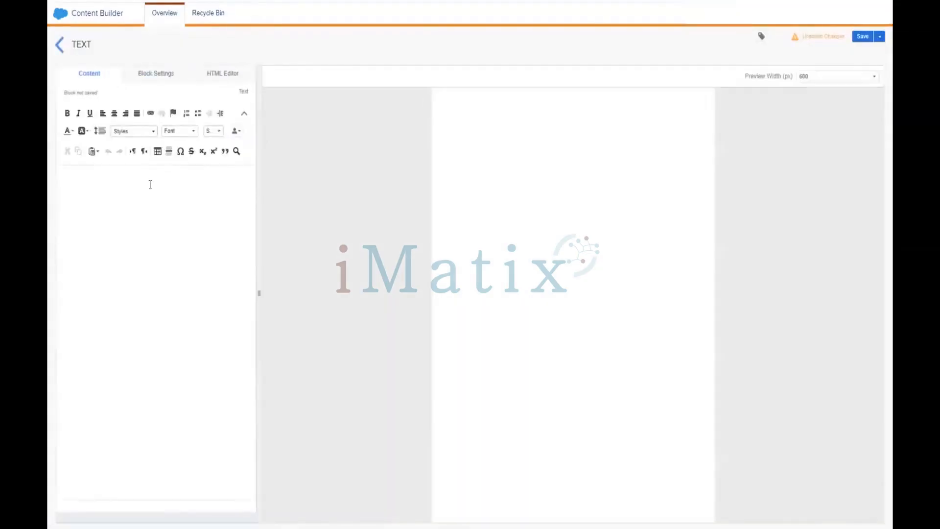
- Enter "Welcome to our Hotel," as the text block's content, removing the trial wording "First Name"
click(151, 185)
text(W)
text(r)
text(lcome to)
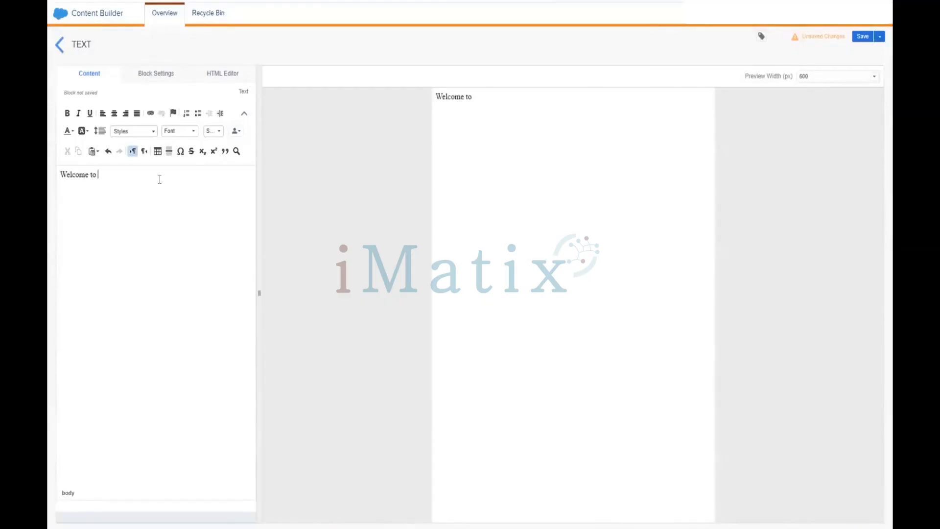
text( our Hotel, First Name)
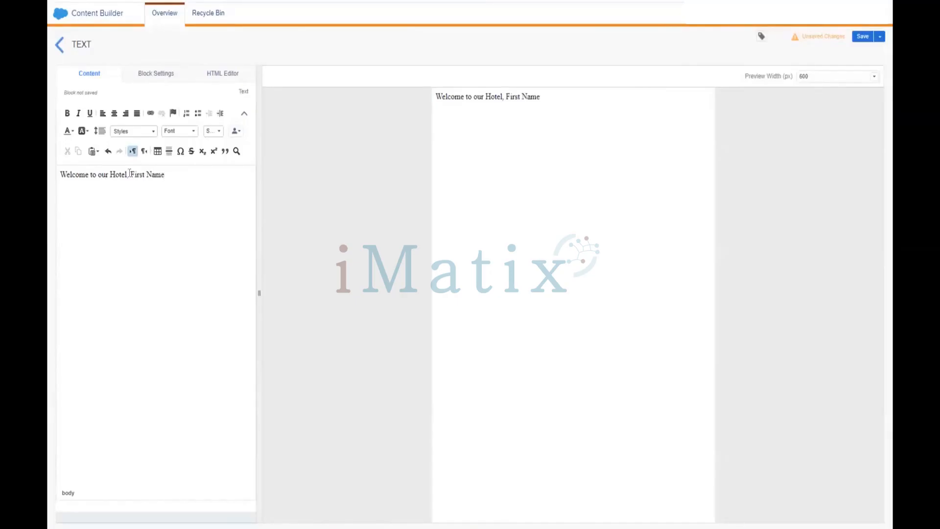
key(shift+End)
key(BackSpace)
text(,)
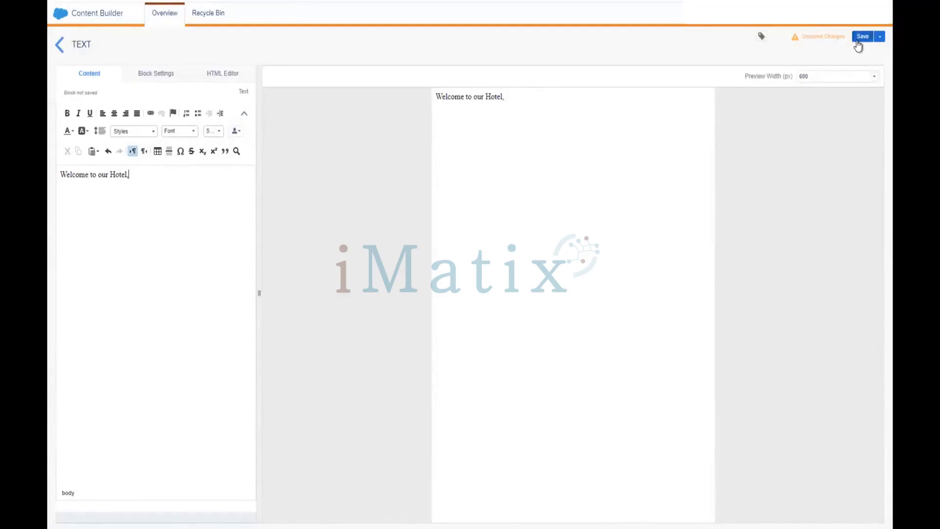
click(857, 41)
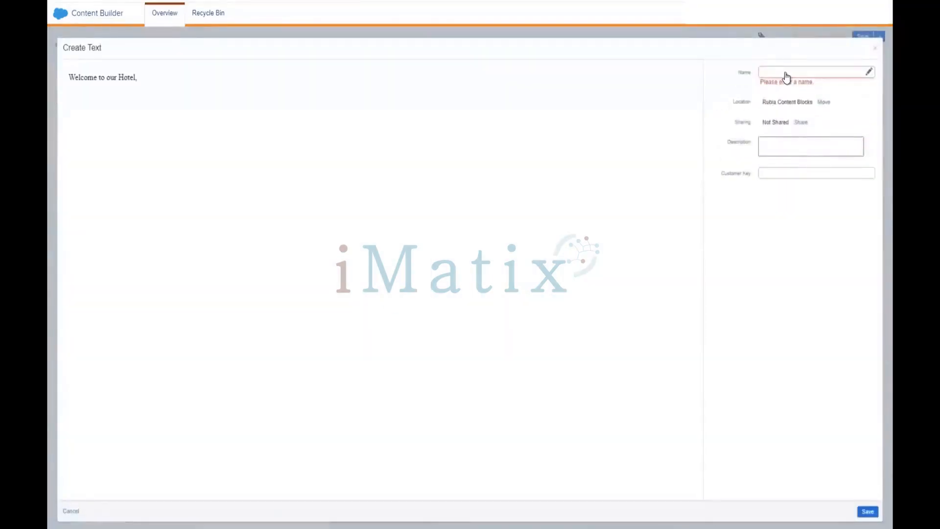
click(785, 72)
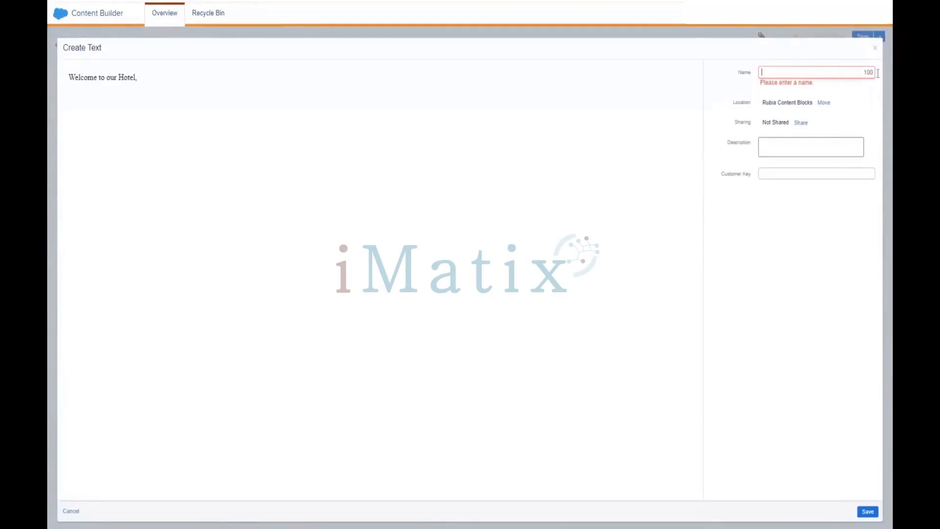
click(874, 49)
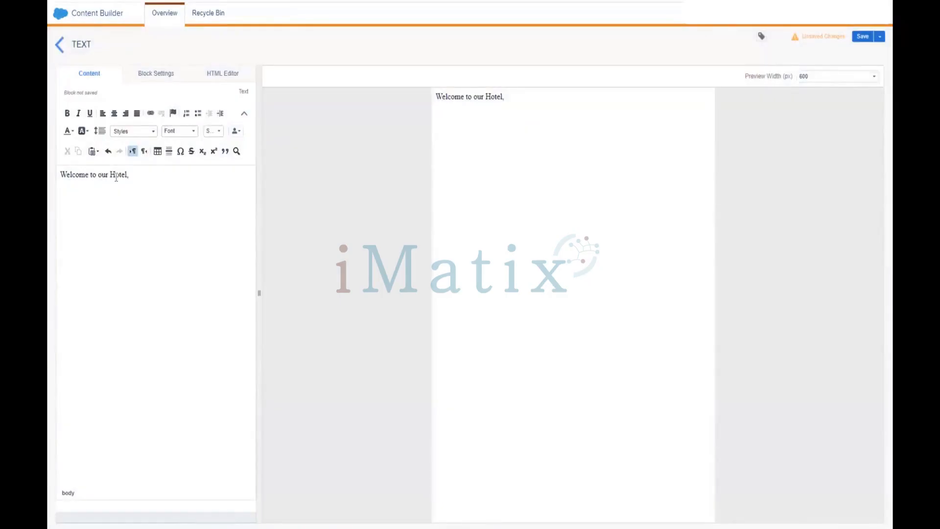
- Replace the text block's welcome message with "Looking to explore?"
double_click(116, 175)
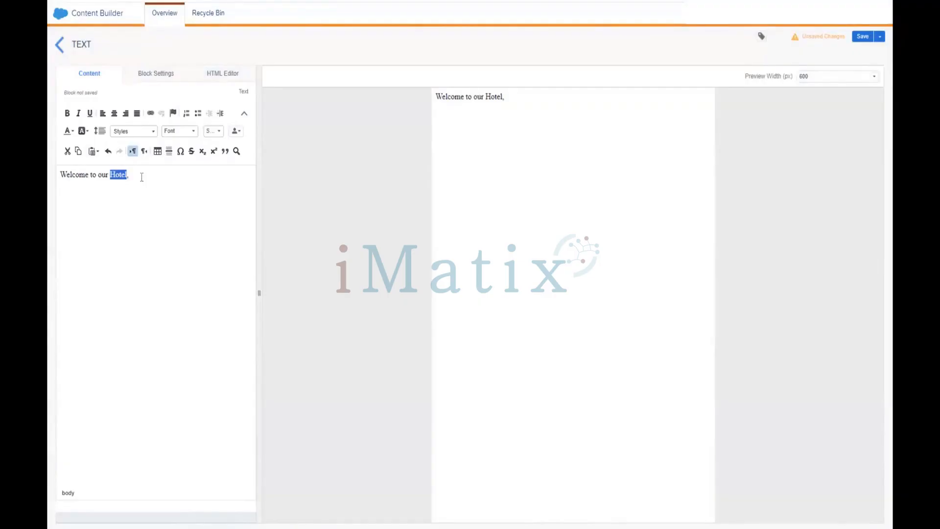
click(141, 177)
drag(141, 177, 62, 176)
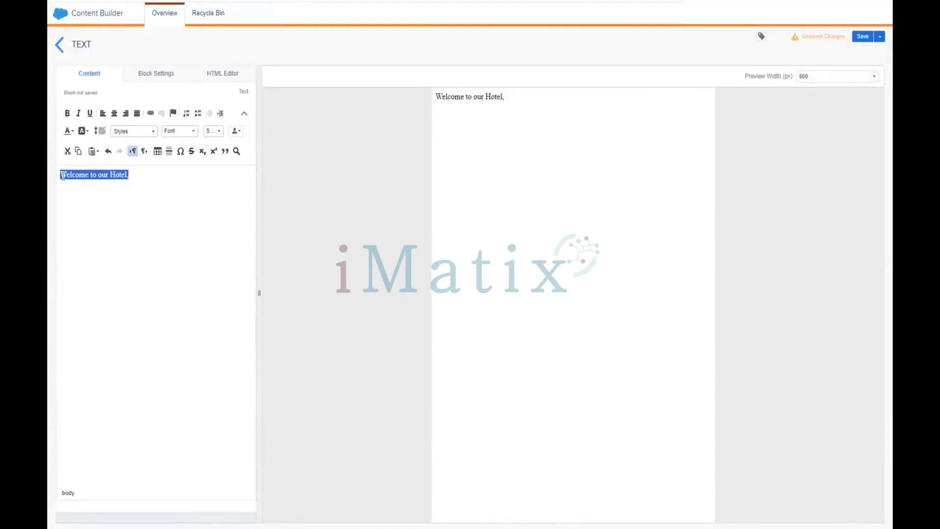
key(BackSpace)
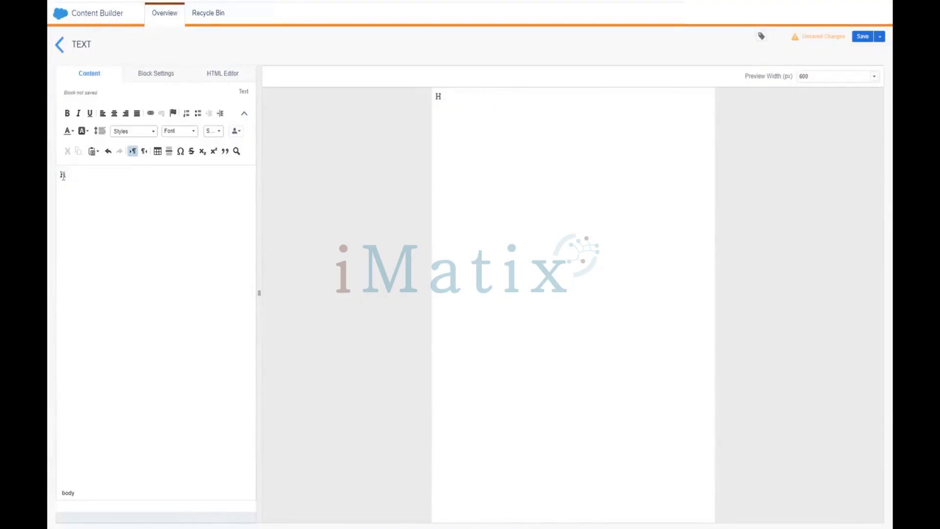
text(Hi)
double_click(63, 175)
key(BackSpace)
text(Looking to explore?)
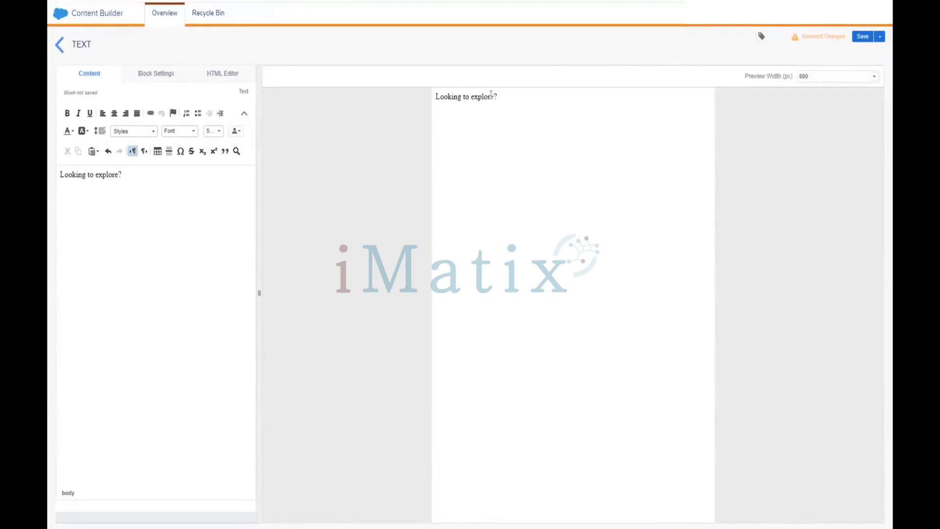
- Save the text block in the current folder under the name Default Content Block and return to the content list
click(860, 37)
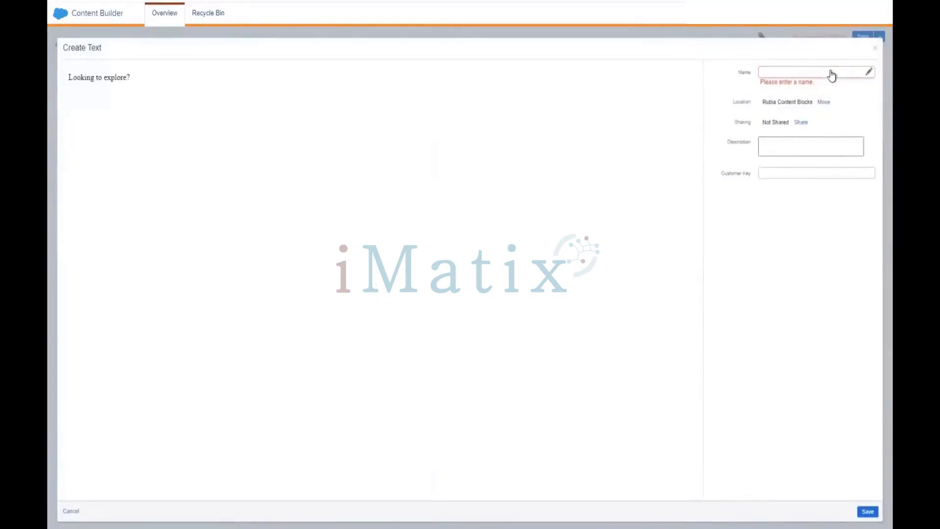
click(831, 70)
text(De)
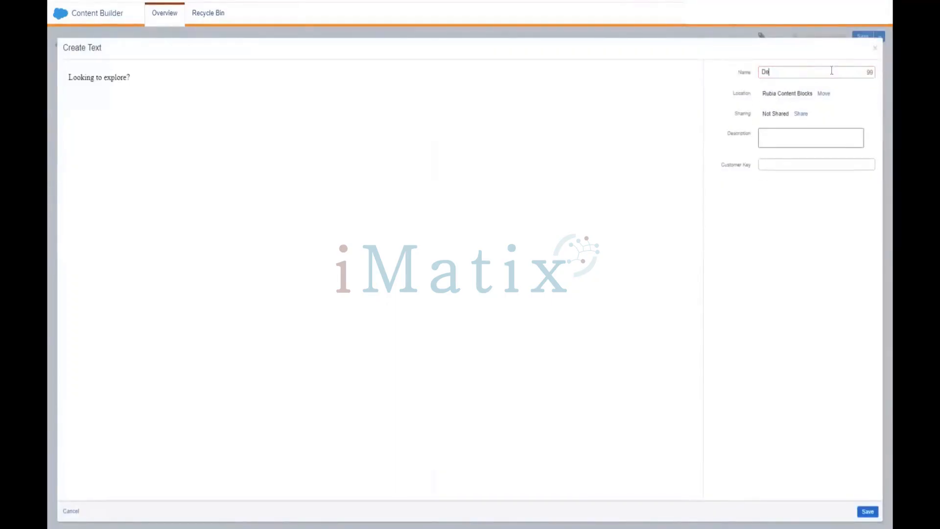
text(fault Contnet)
key(BackSpace)
key(BackSpace)
key(BackSpace)
text(ent Block)
click(867, 511)
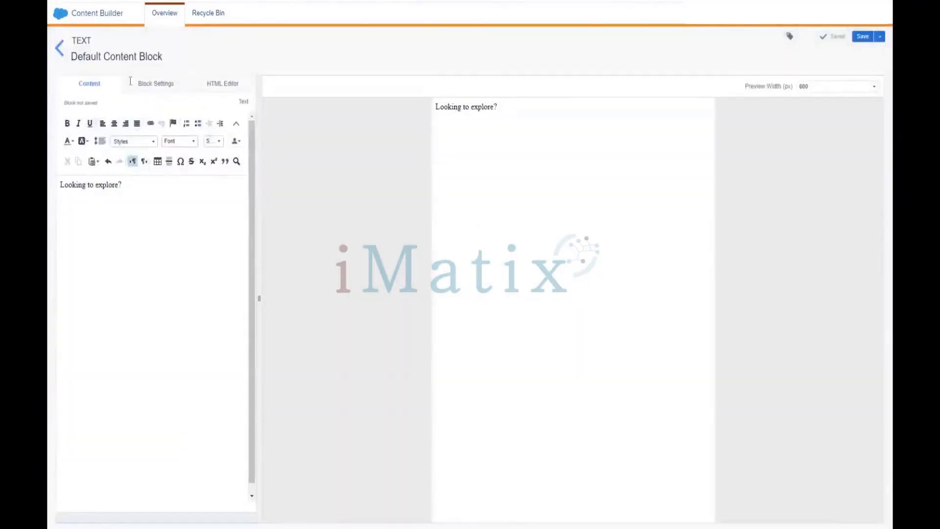
click(61, 55)
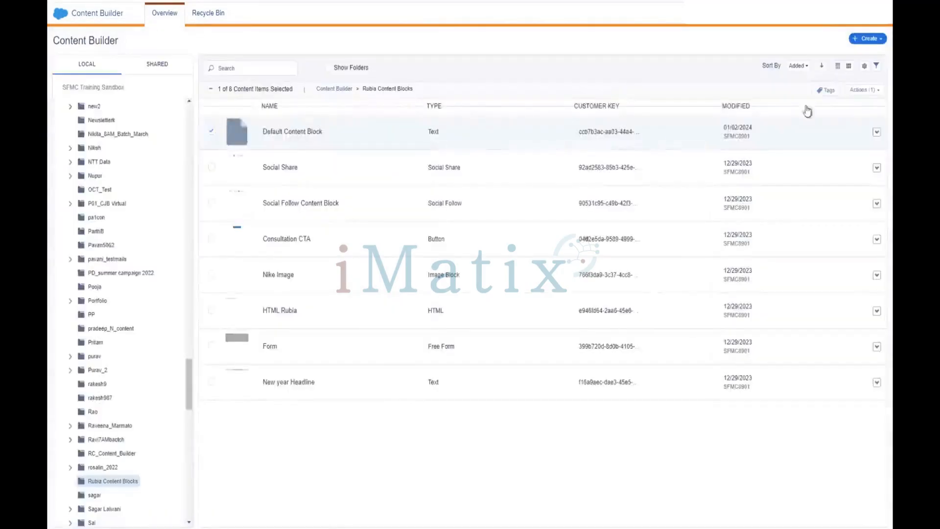
- Create a new Text content block in the current folder with the content "Looking to explore Mumbai?"
click(867, 39)
mouse_move(850, 99)
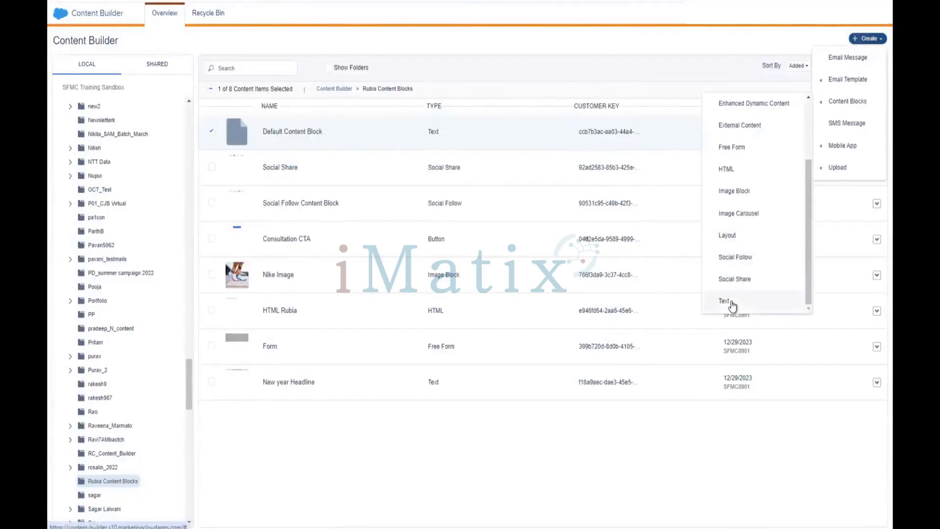
click(724, 301)
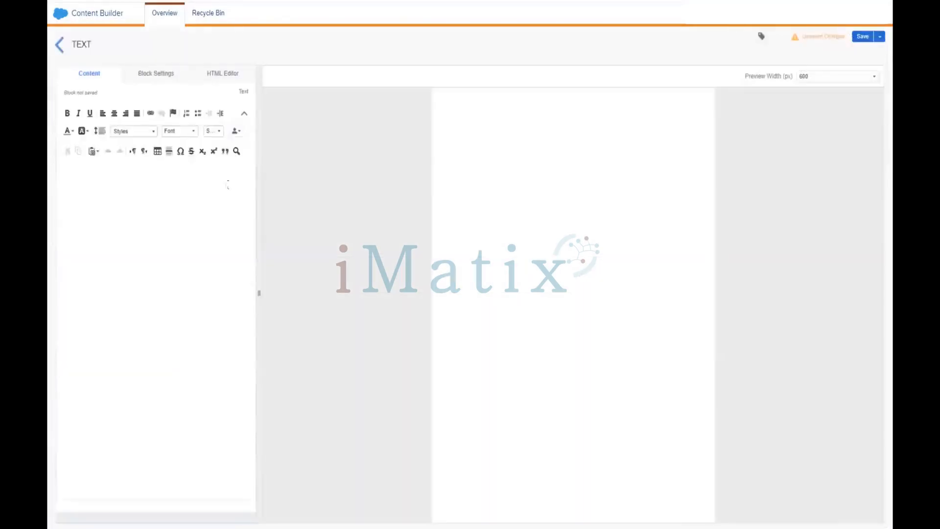
click(212, 189)
text(Looki)
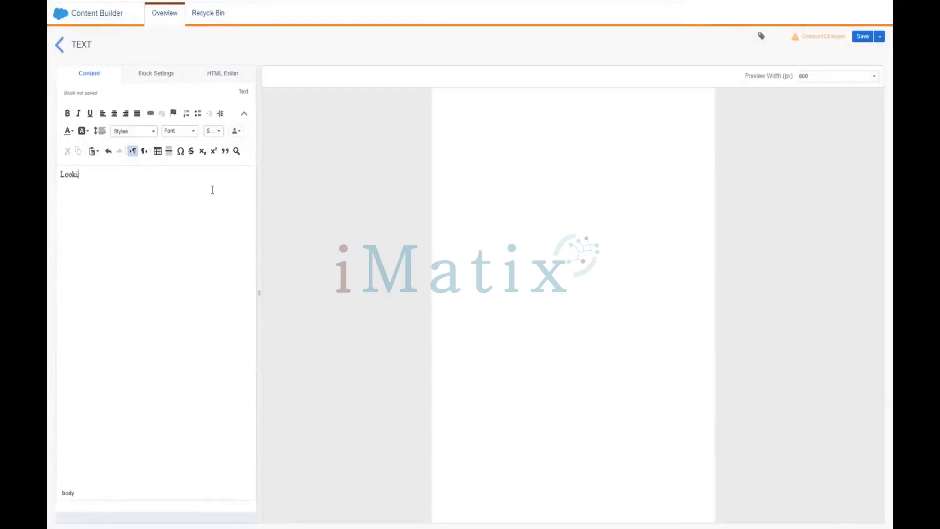
text(ng to explore Mumbai)
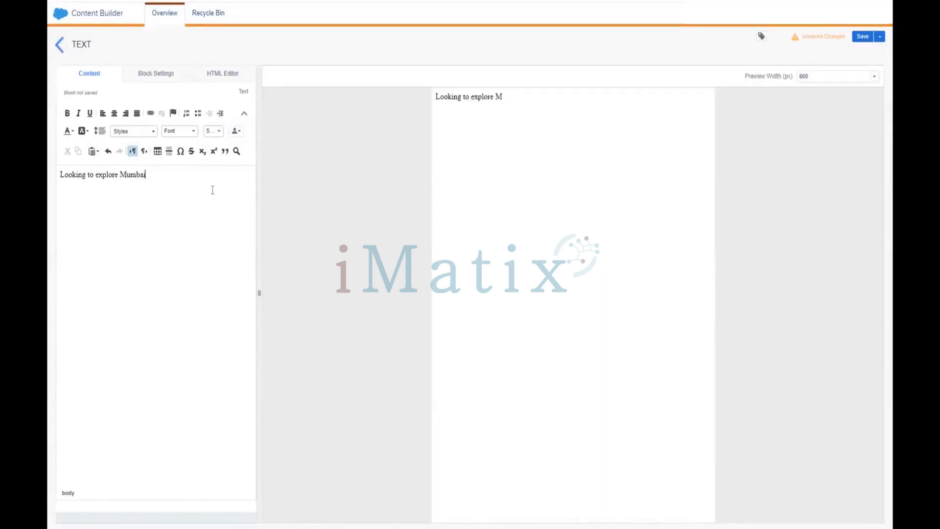
text(?)
- Save the text block under the name Mumbai and return to the content list
click(863, 39)
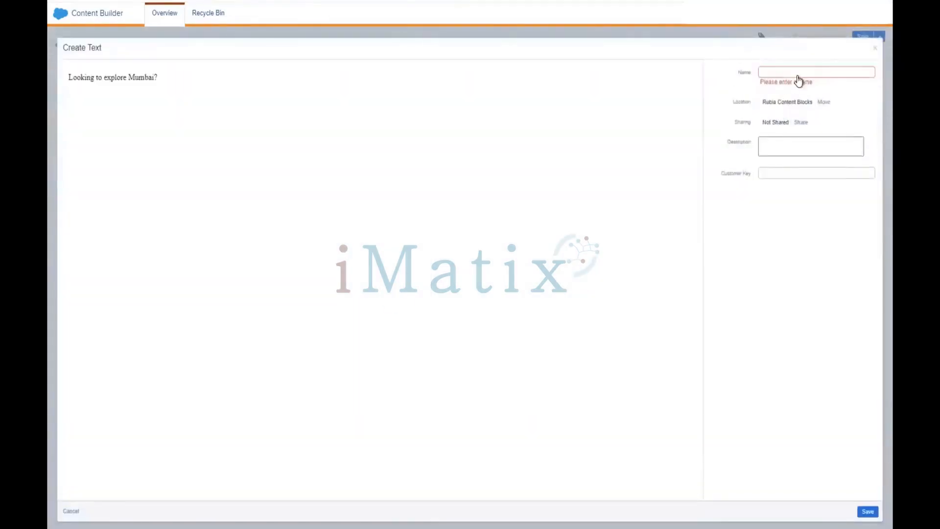
click(798, 74)
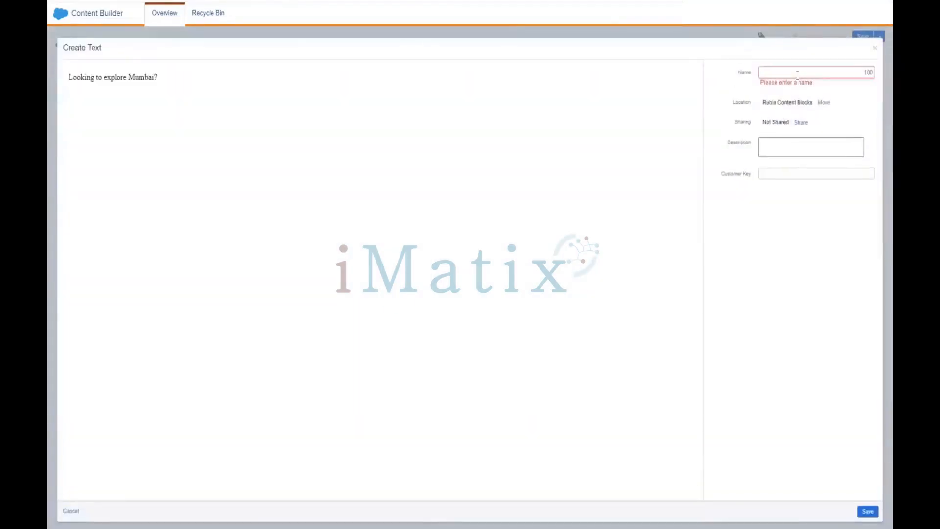
text(Mumbai)
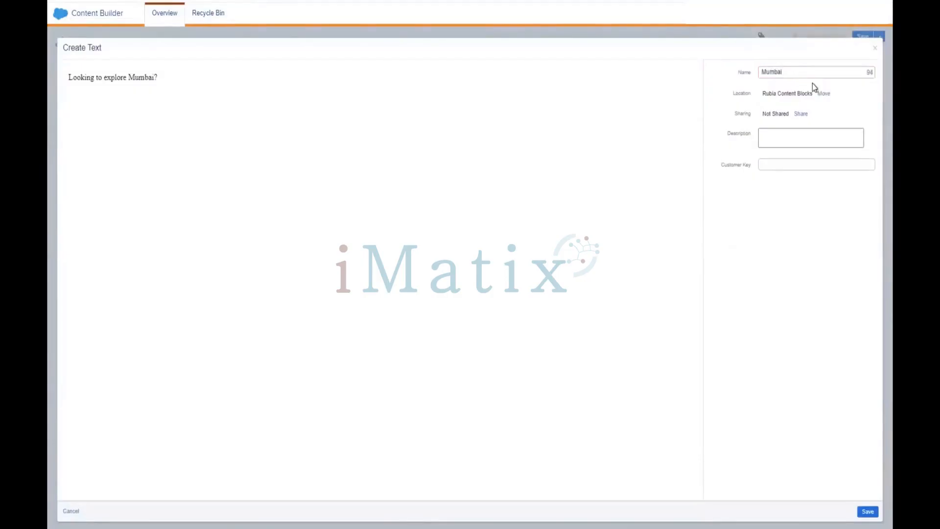
click(865, 510)
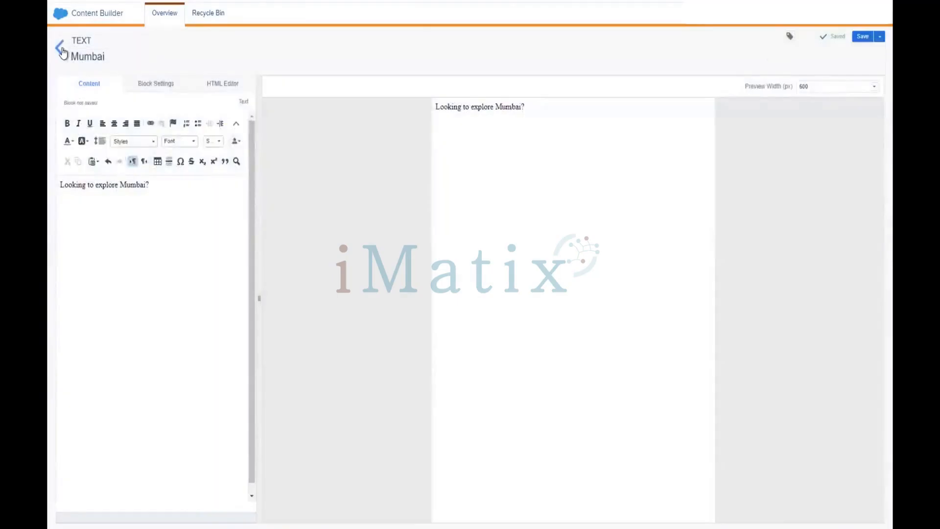
click(62, 49)
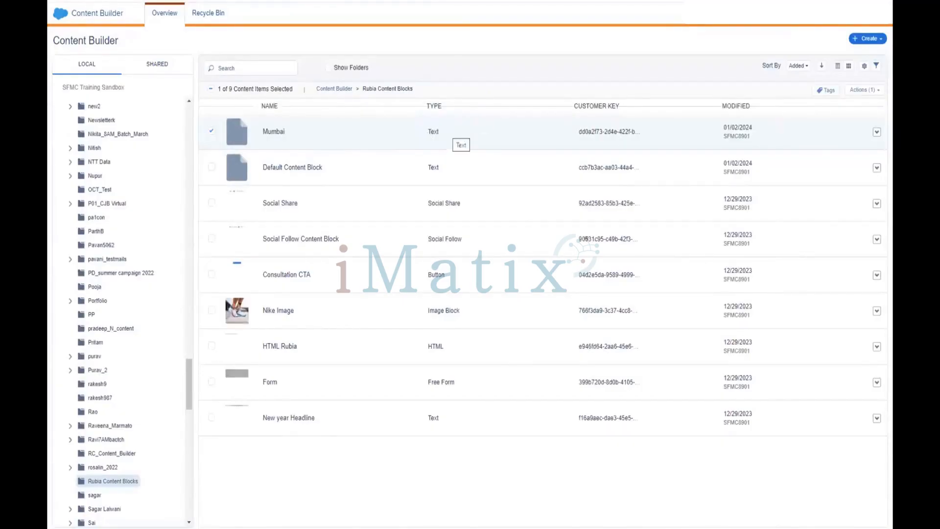
- Create another Text content block in the current folder with the content "Looking to explore Delhi?"
click(869, 39)
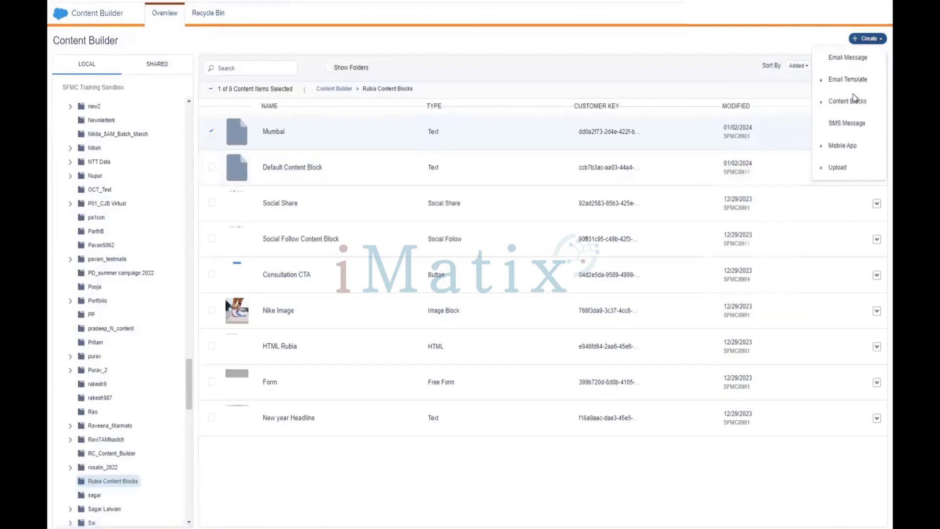
mouse_move(851, 102)
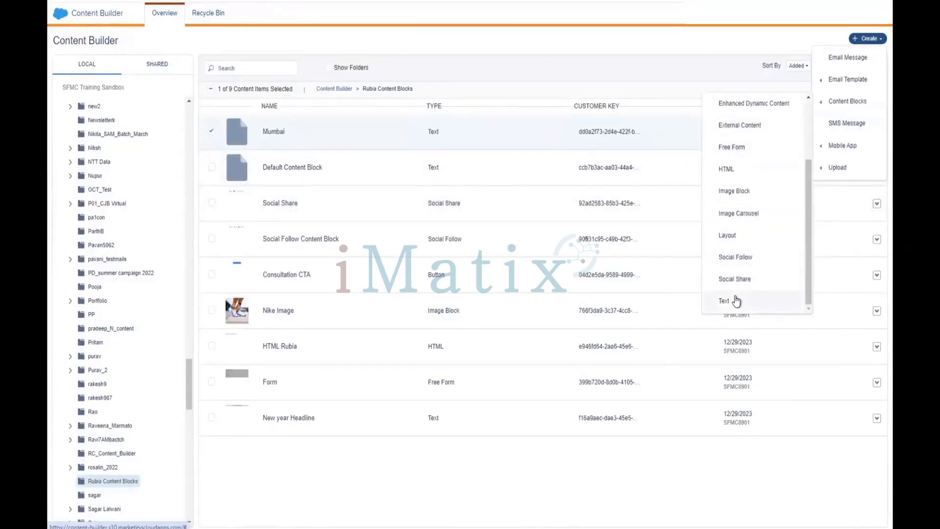
click(735, 300)
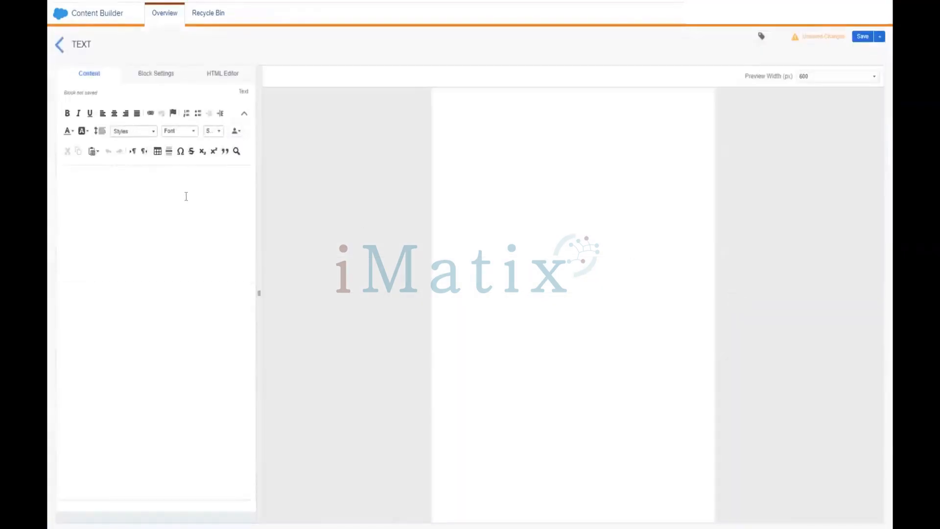
text(Looking to expl)
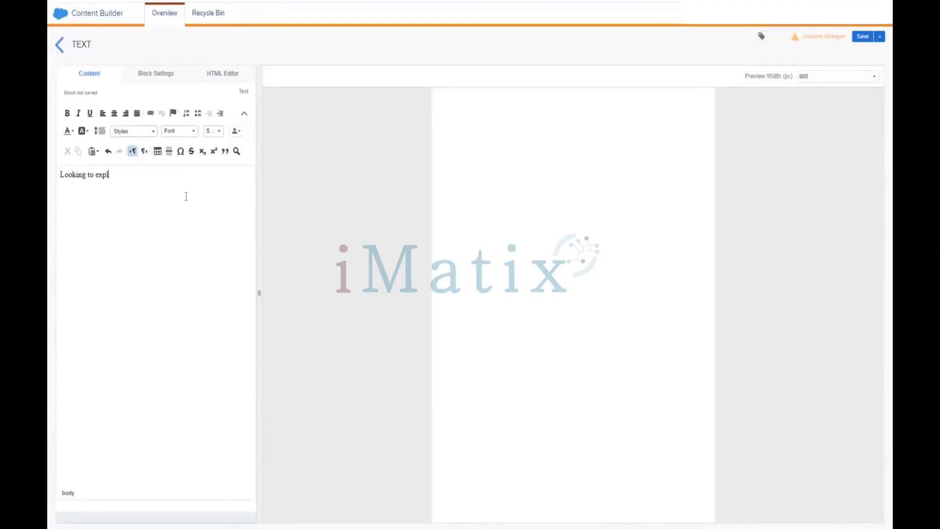
text(ore Delhi?)
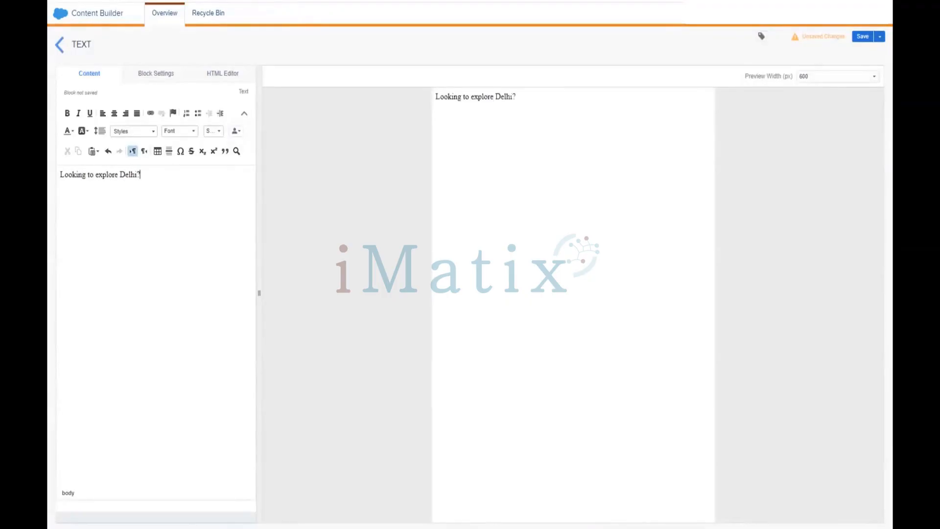
- Save the text block under the name Delhi and return to the content list
click(861, 36)
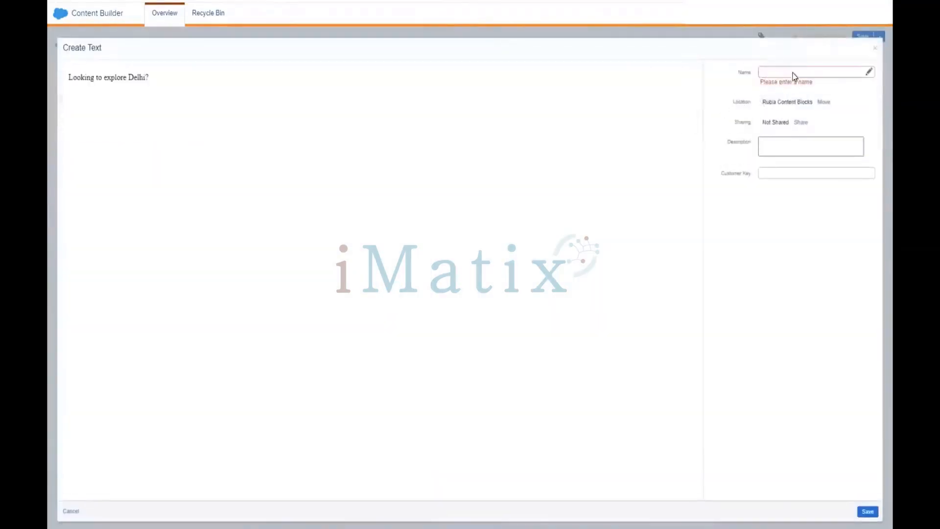
click(793, 72)
text(Delhi)
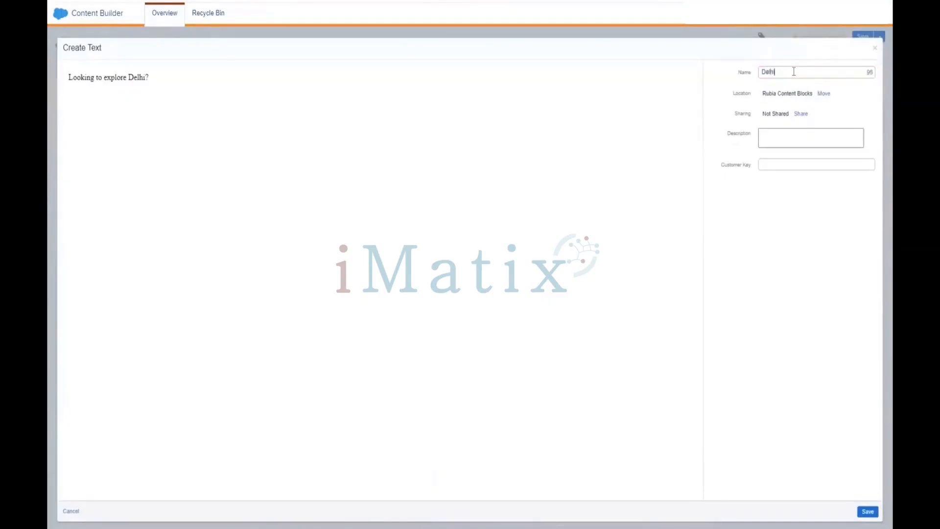
click(867, 512)
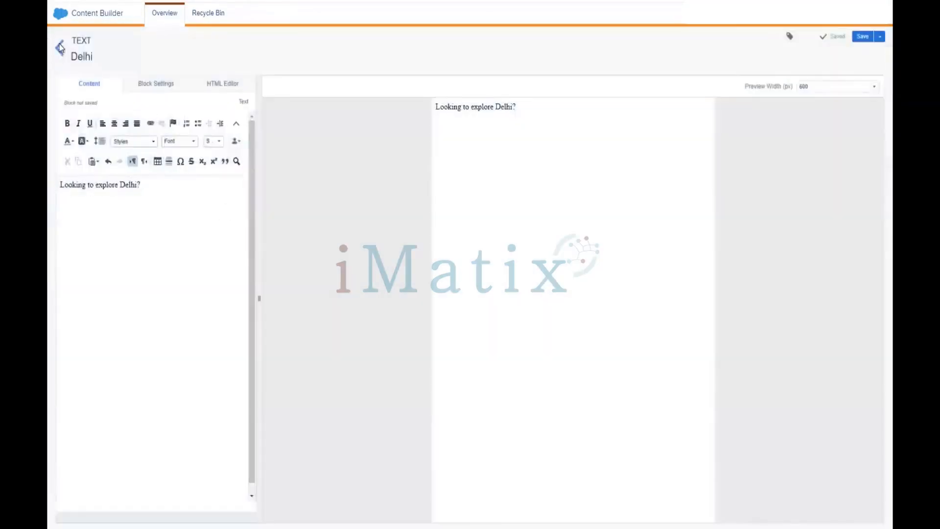
click(59, 47)
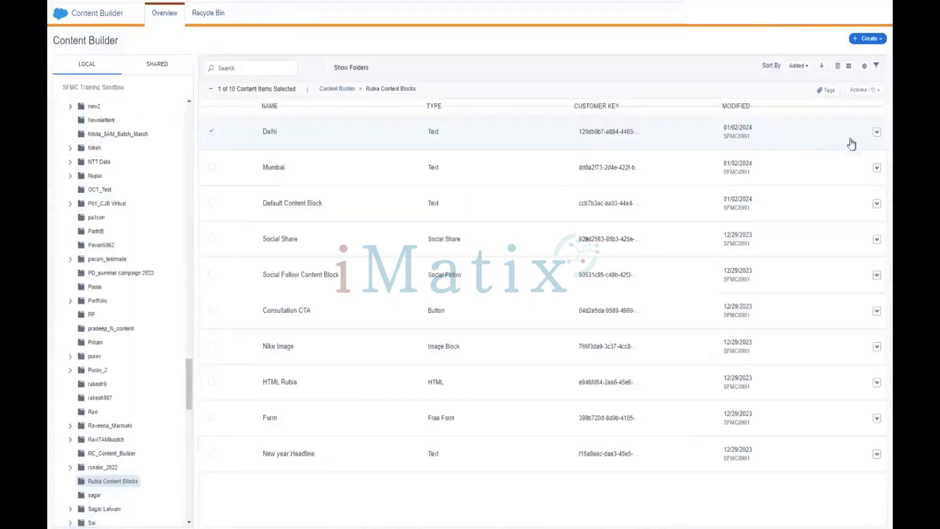
- Create another Text content block with the content "Looking to explore Goa?", capitalizing the city name
click(867, 39)
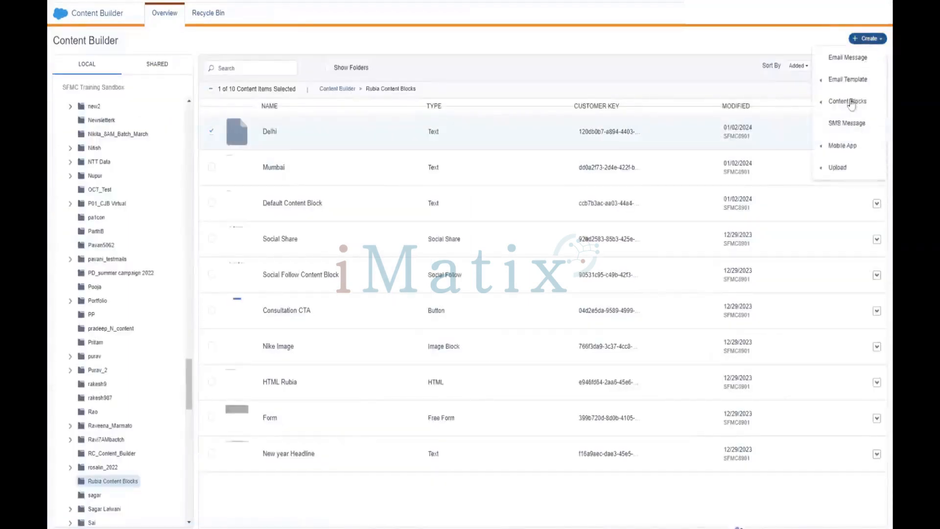
mouse_move(852, 100)
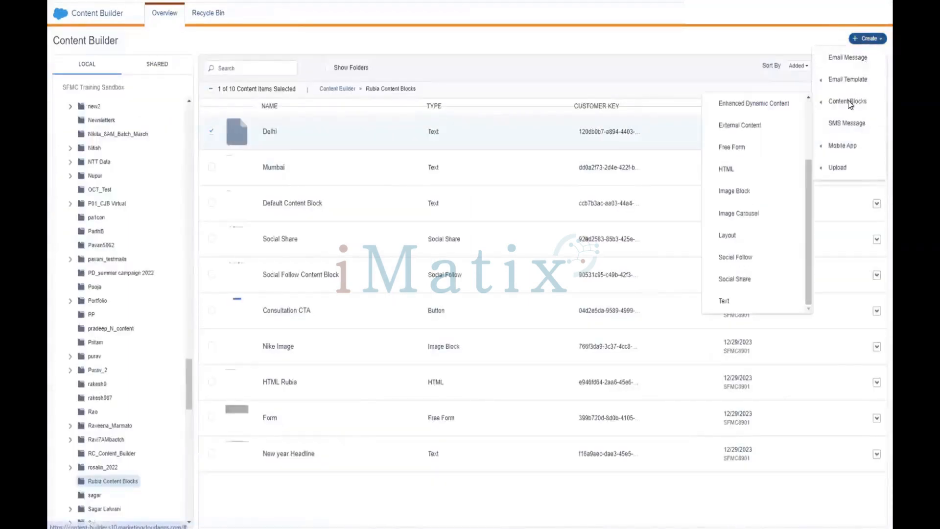
click(736, 300)
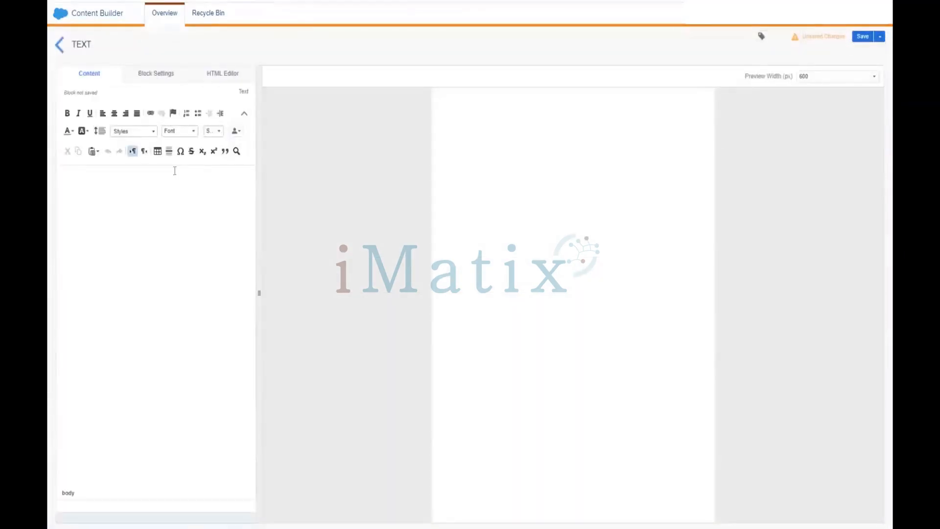
text(Looking to explore goa'?)
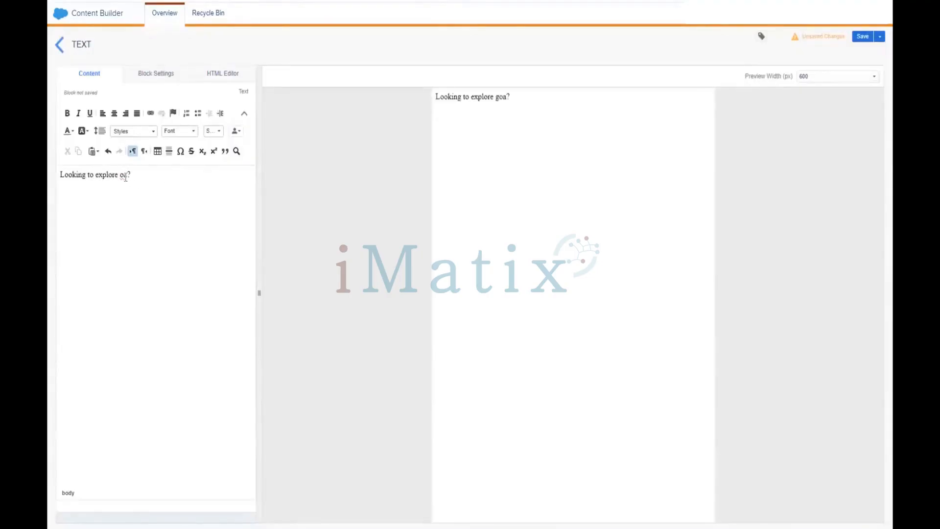
click(125, 177)
key(BackSpace)
text(G)
- Save the text block under the name Goa and return to the content list
click(864, 39)
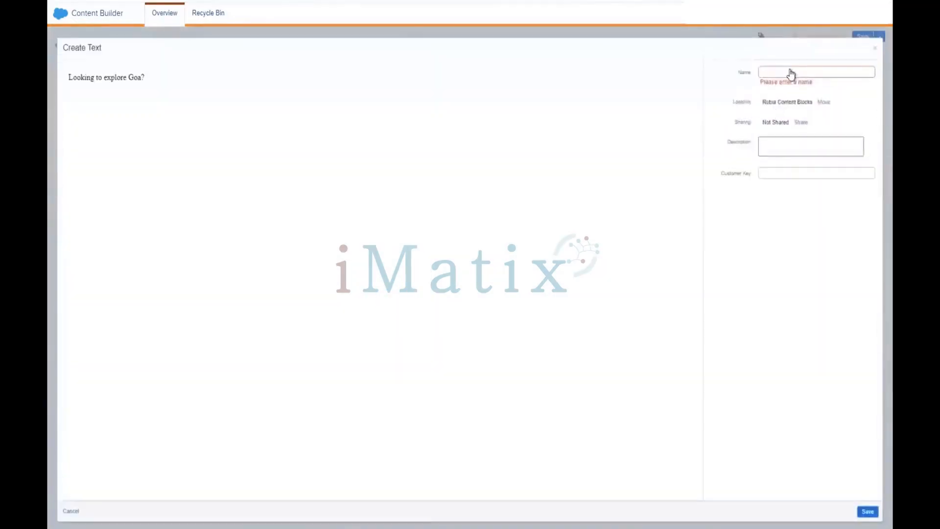
click(789, 72)
text(G)
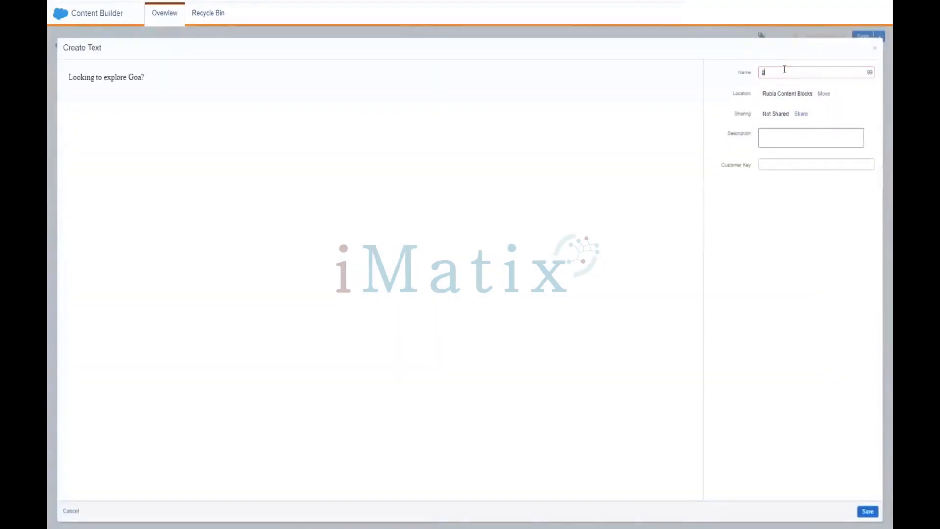
key(BackSpace)
text(Goa)
click(867, 511)
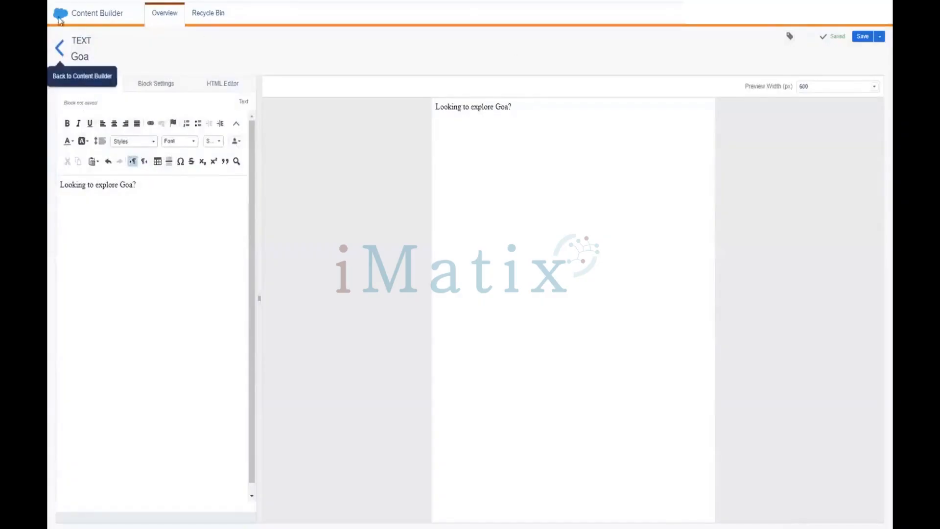
click(60, 51)
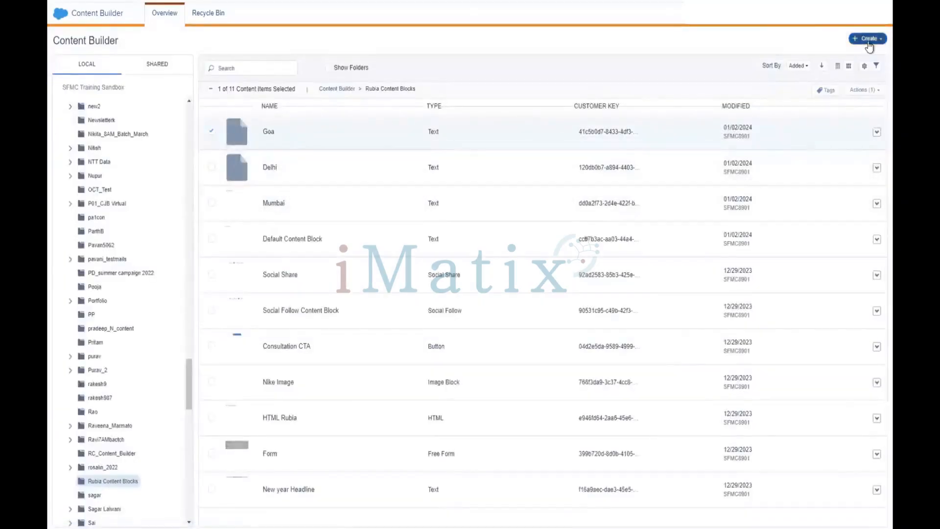
click(865, 38)
mouse_move(852, 106)
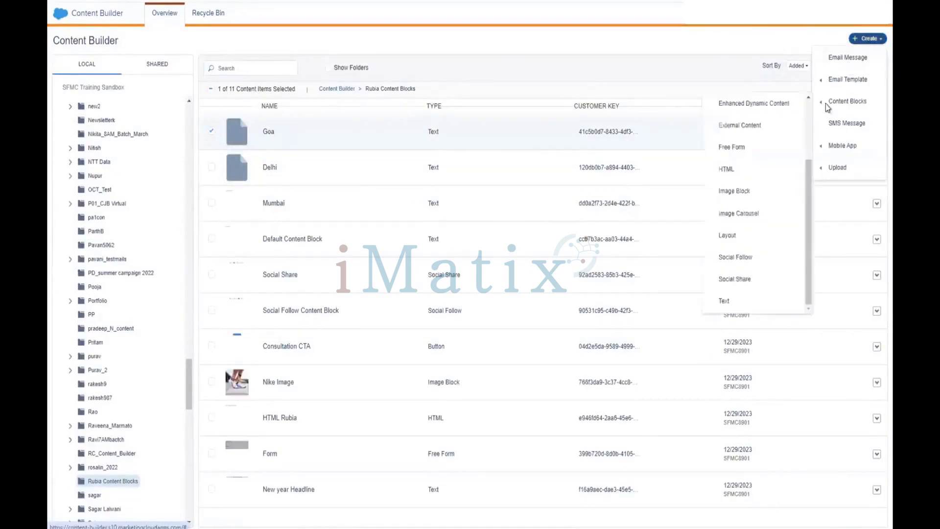
click(761, 105)
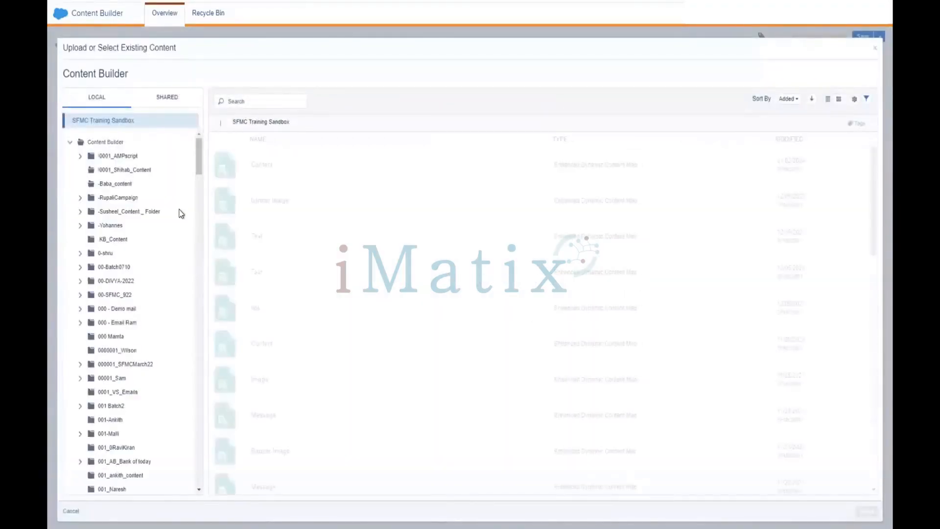
scroll(179, 441, down, 3)
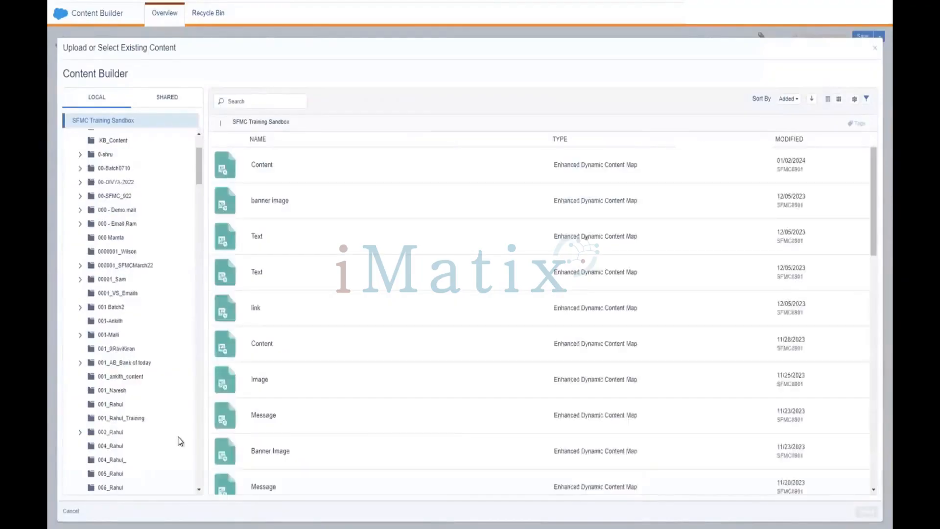
scroll(162, 443, down, 3)
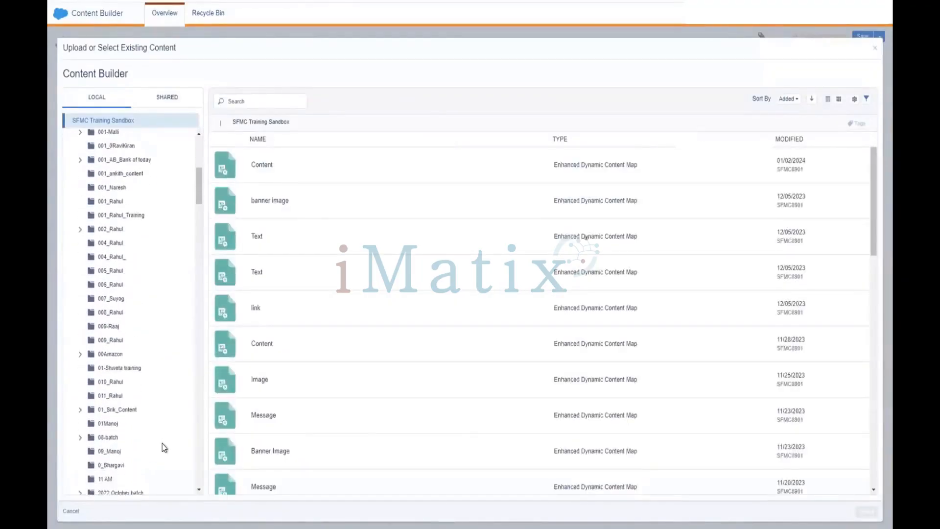
scroll(162, 448, down, 1)
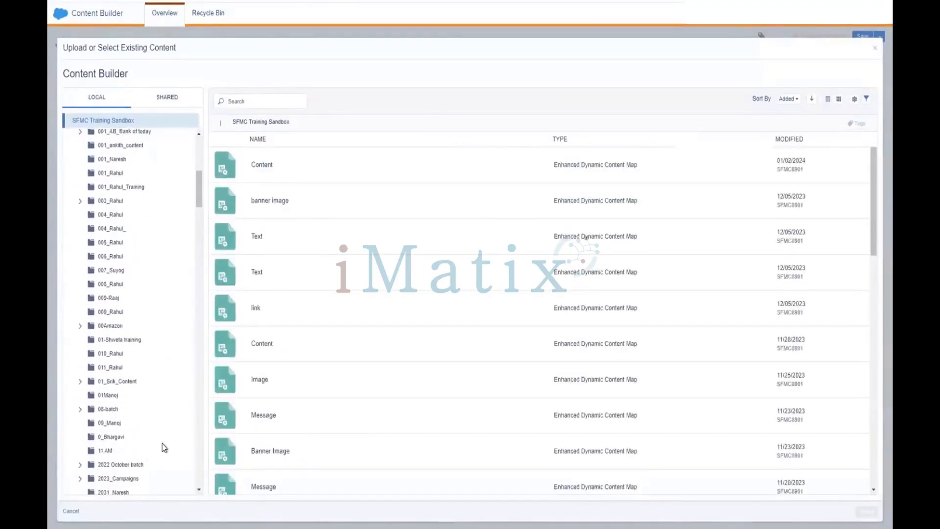
click(874, 49)
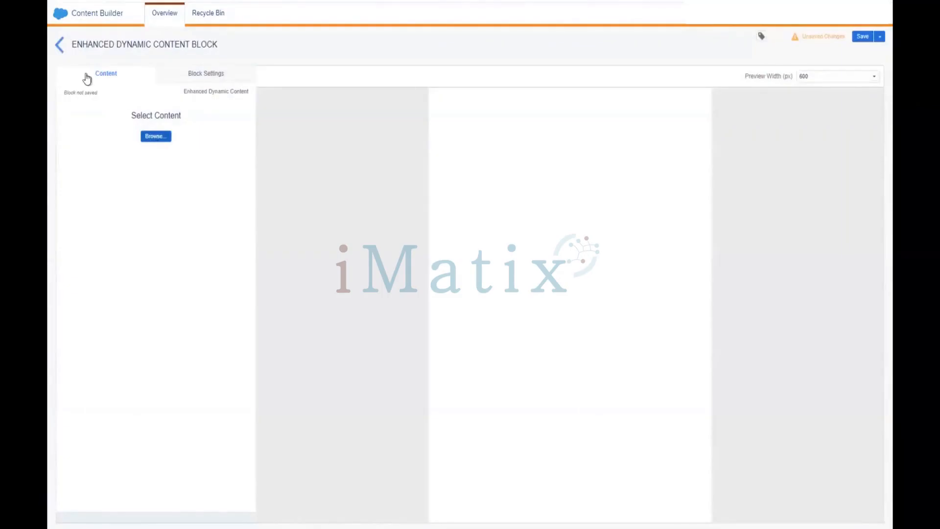
click(60, 51)
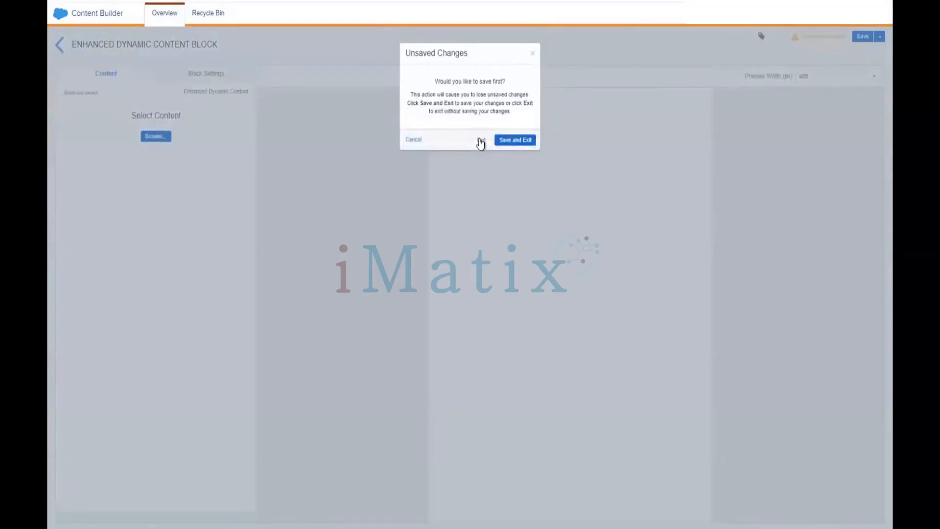
click(480, 140)
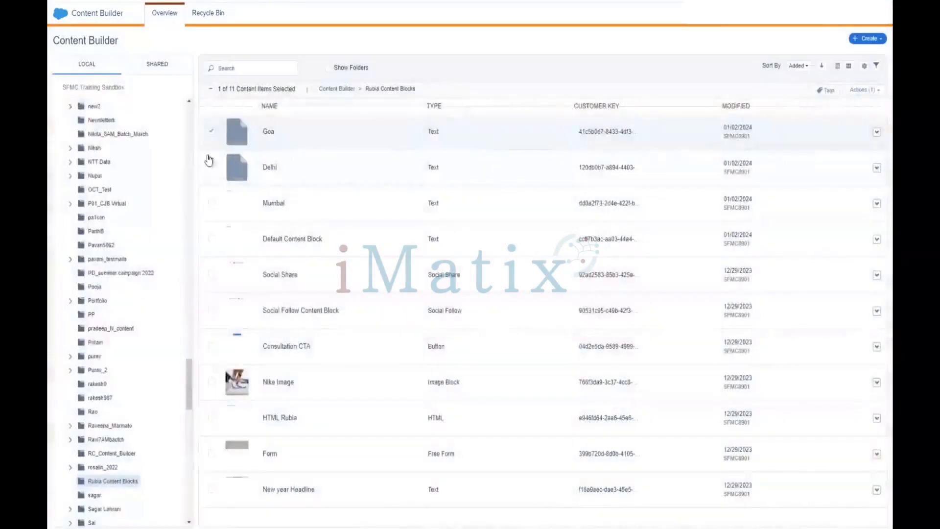
- Deselect the Goa block and create a Dynamic Content block in the current folder
click(212, 132)
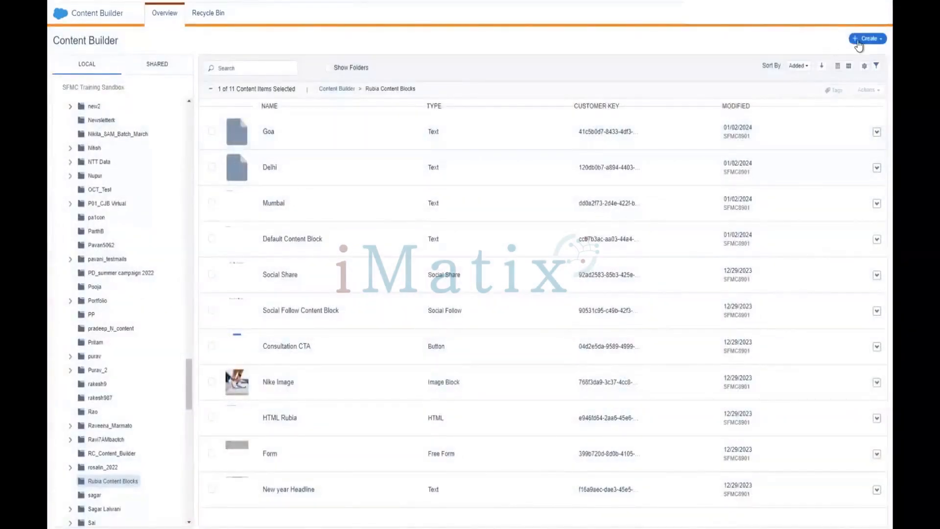
click(858, 44)
mouse_move(850, 101)
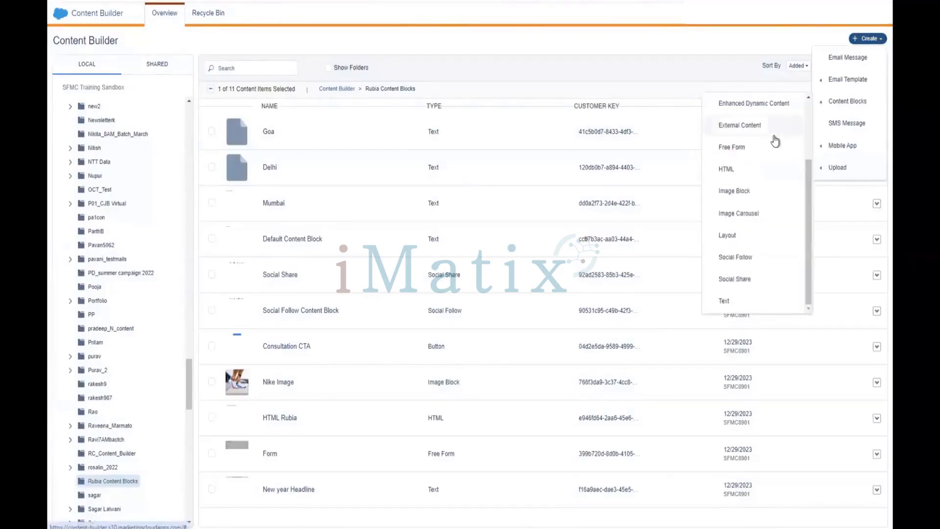
scroll(775, 141, up, 4)
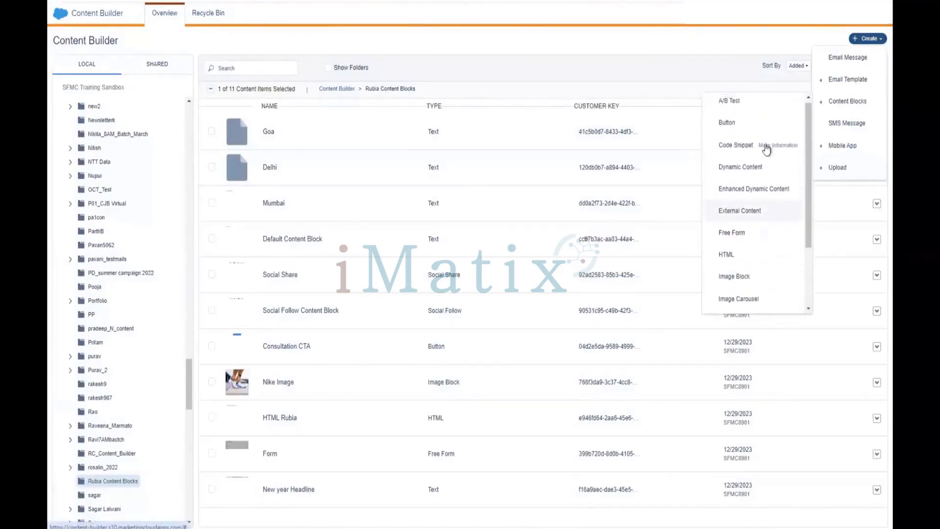
click(737, 169)
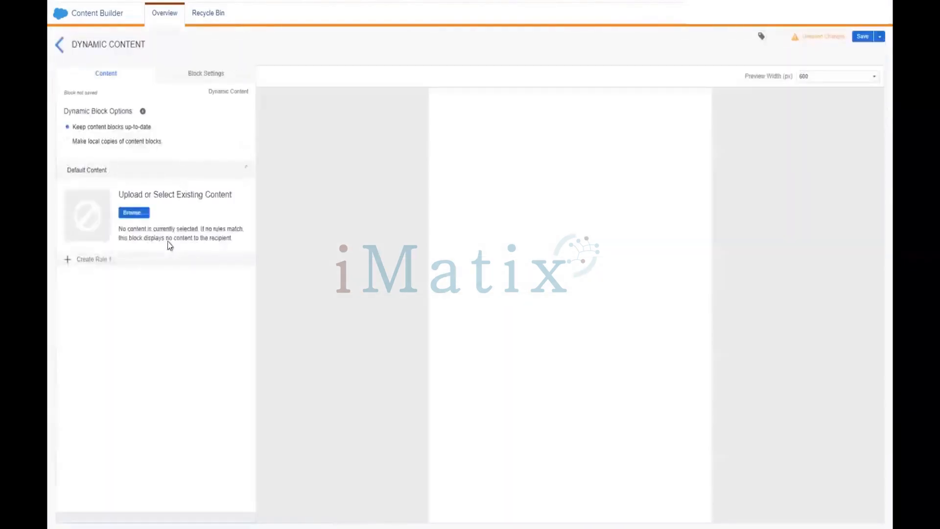
- Set the saved Default Content Block from the city text blocks' folder as the dynamic block's default content
click(140, 216)
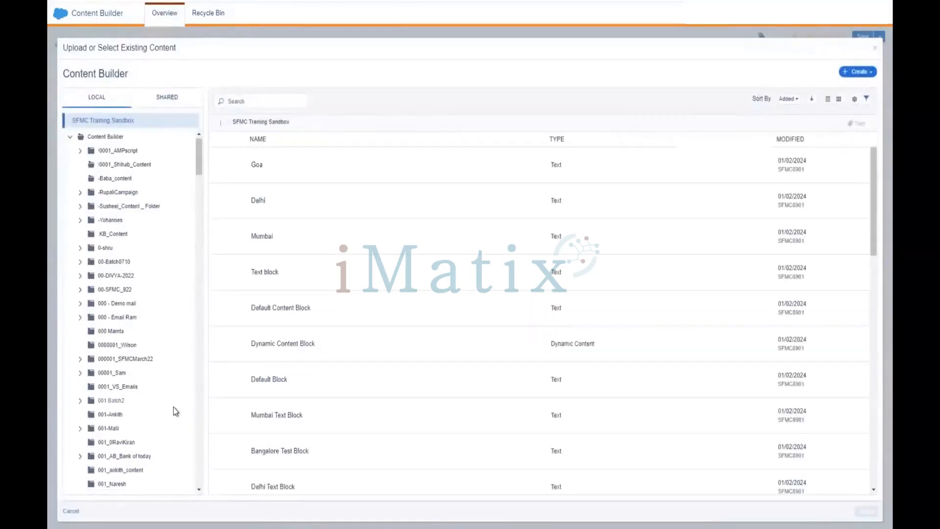
scroll(174, 409, down, 1)
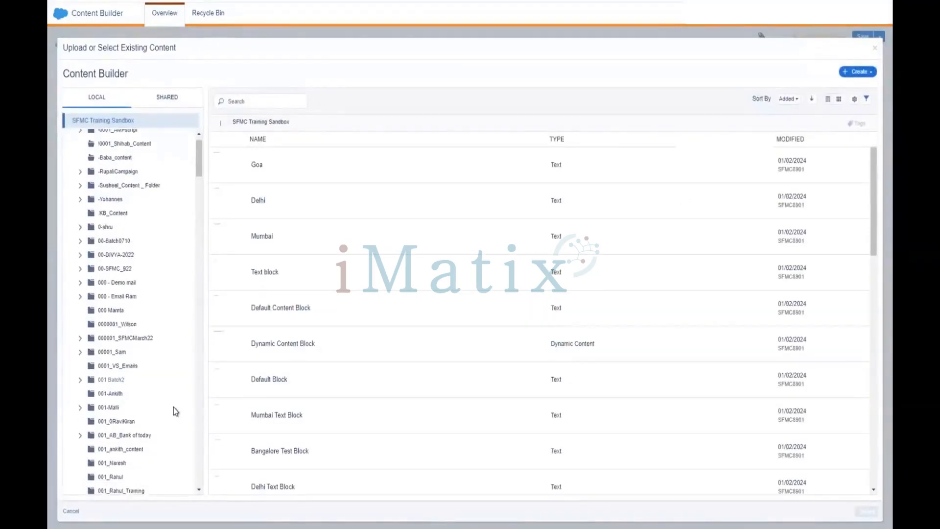
scroll(173, 407, down, 5)
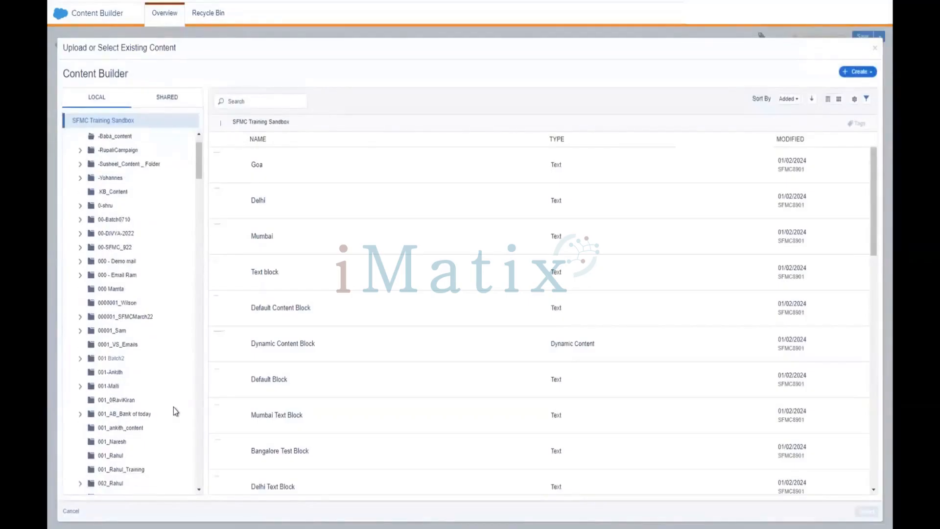
scroll(173, 411, down, 7)
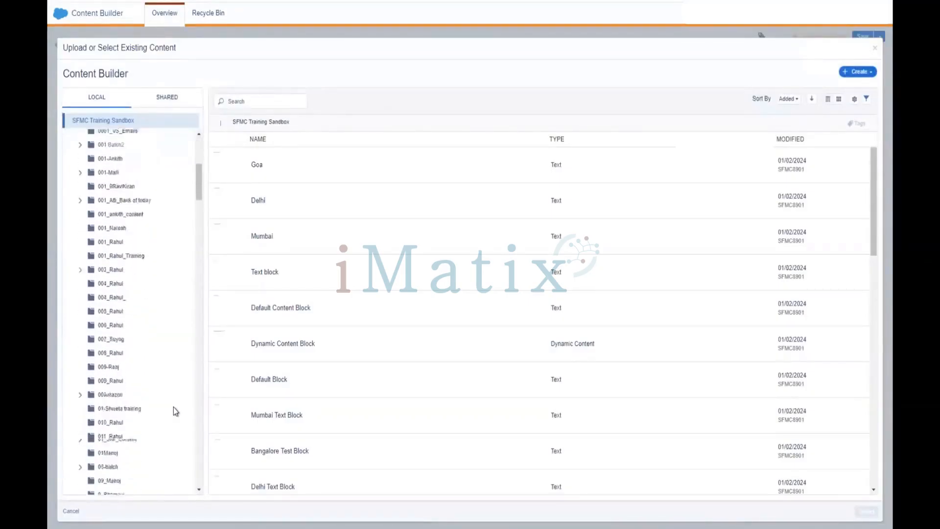
scroll(173, 406, down, 6)
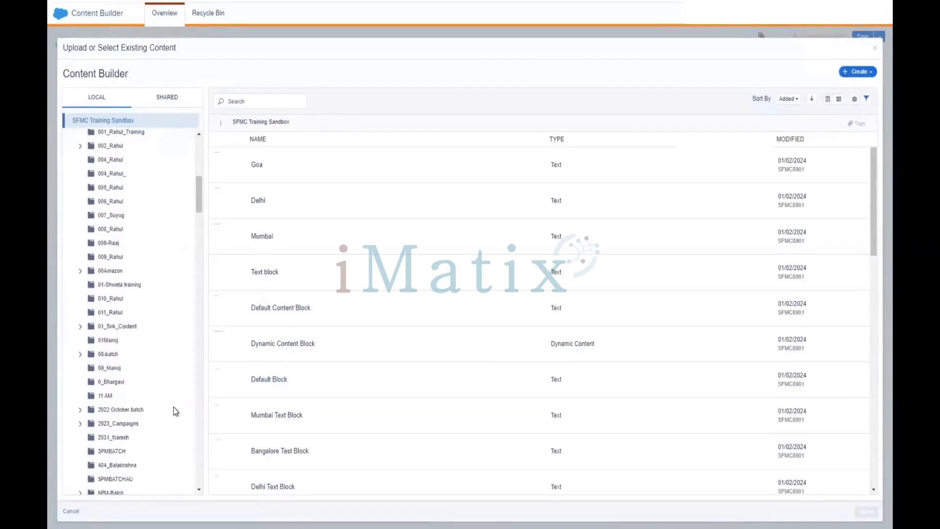
scroll(173, 407, down, 15)
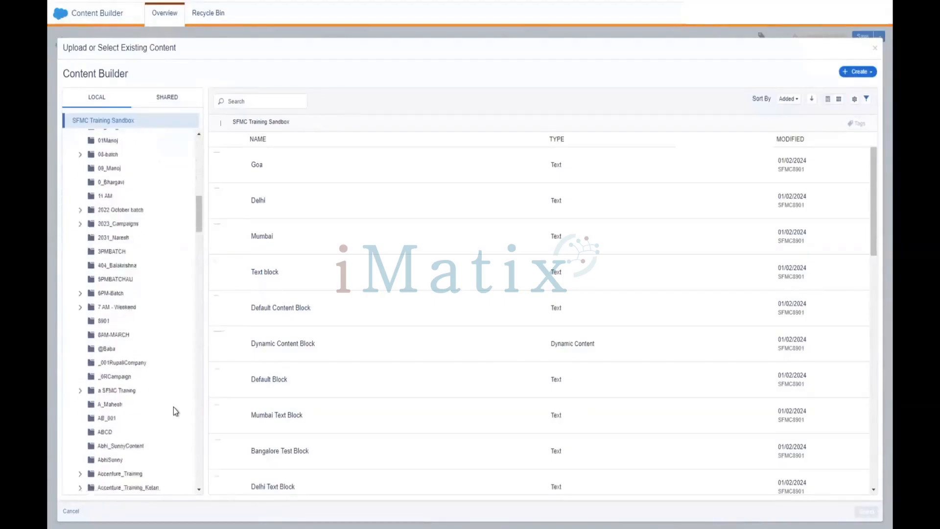
scroll(174, 409, down, 15)
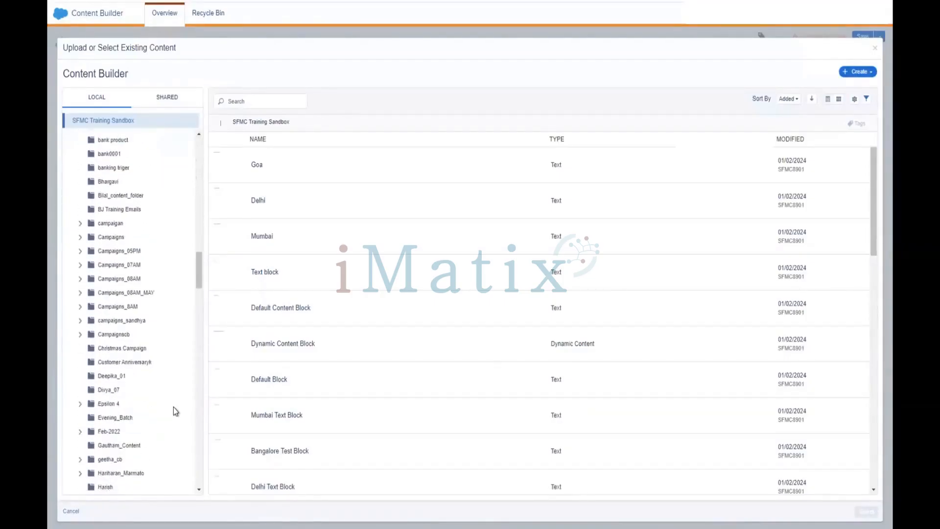
scroll(173, 409, down, 20)
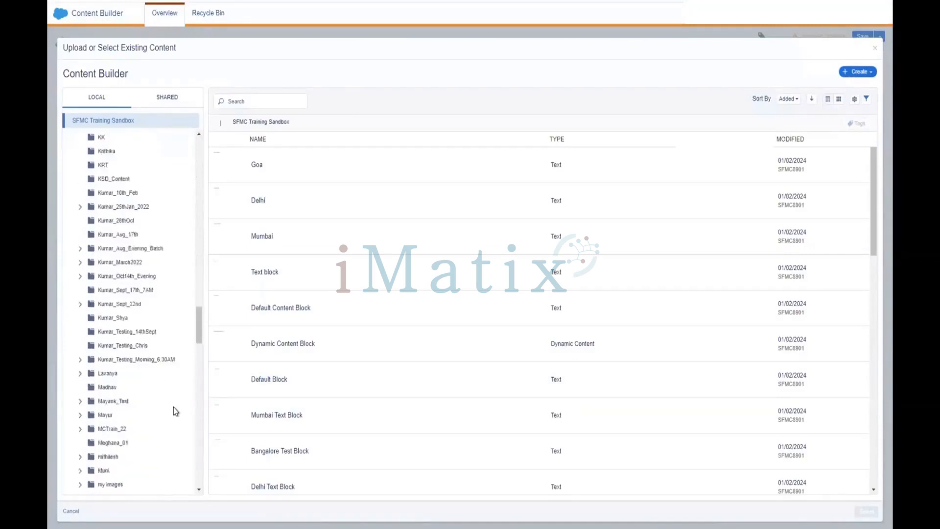
scroll(174, 409, down, 8)
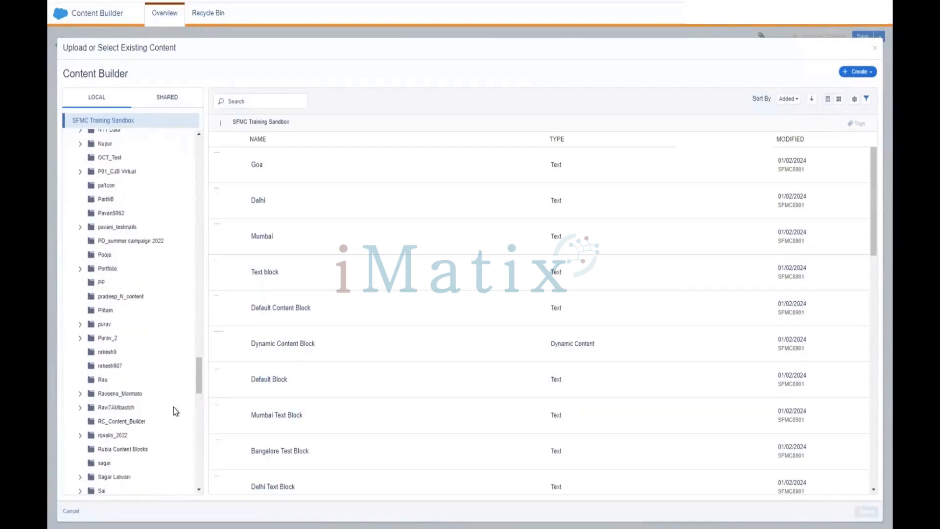
scroll(173, 409, down, 3)
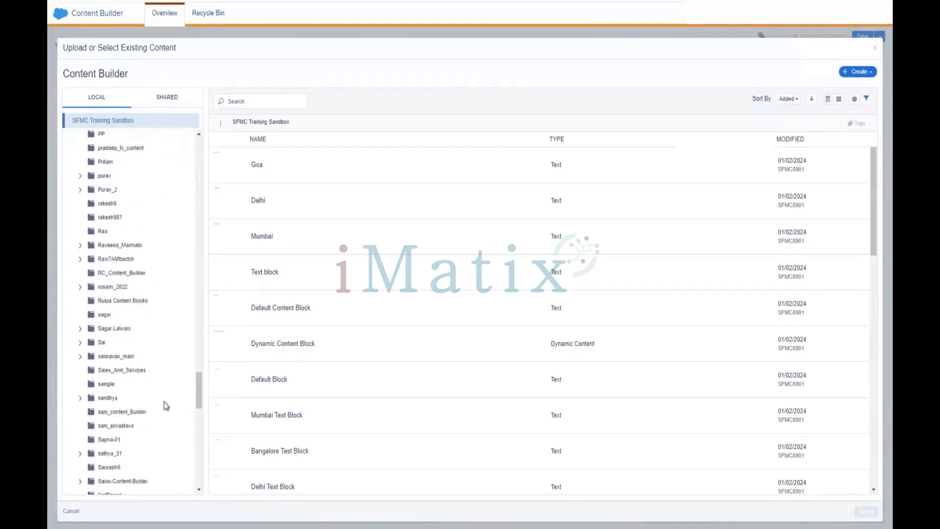
click(140, 303)
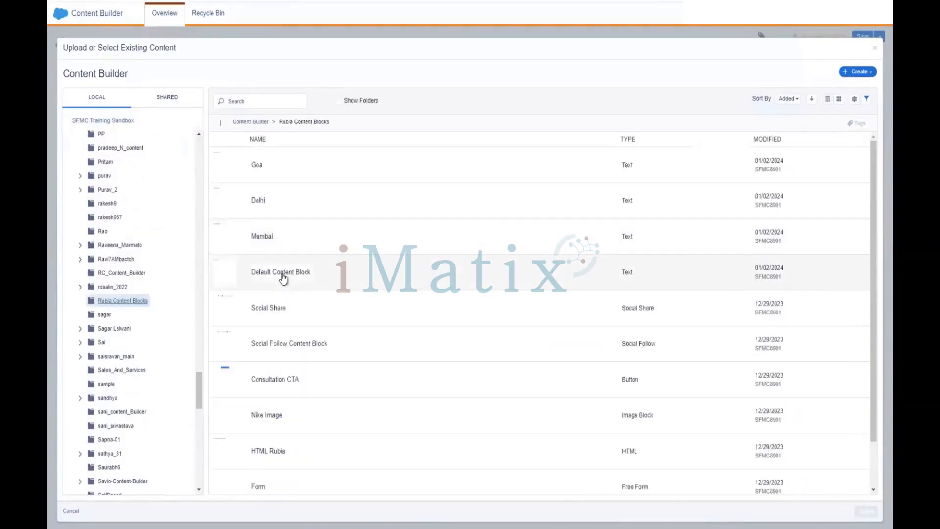
click(281, 272)
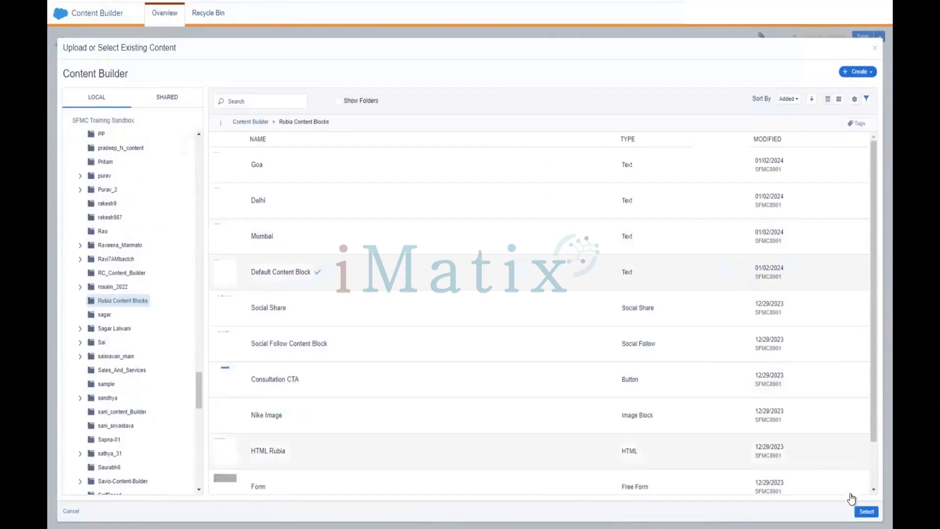
click(863, 512)
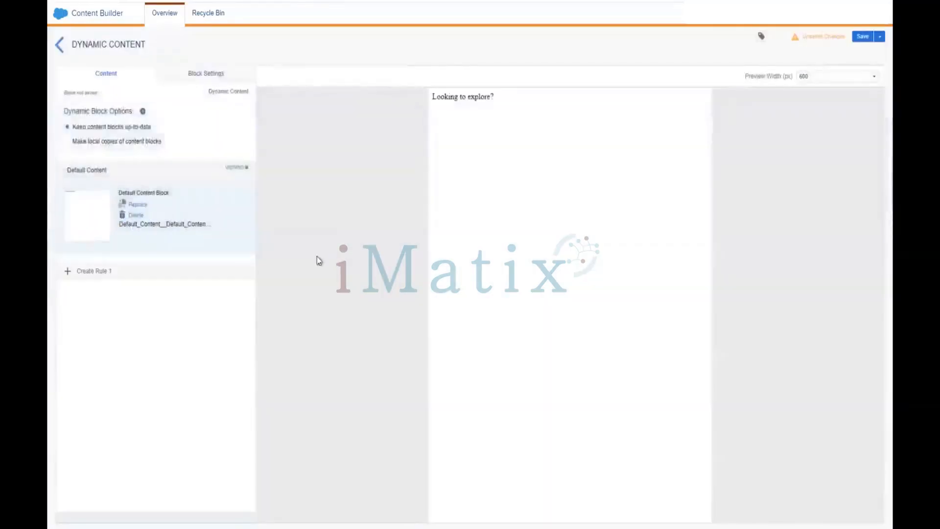
- Build Rule 1 from profile attributes with the filter City is equal to Delhi, and try to save it without assigned content
click(95, 273)
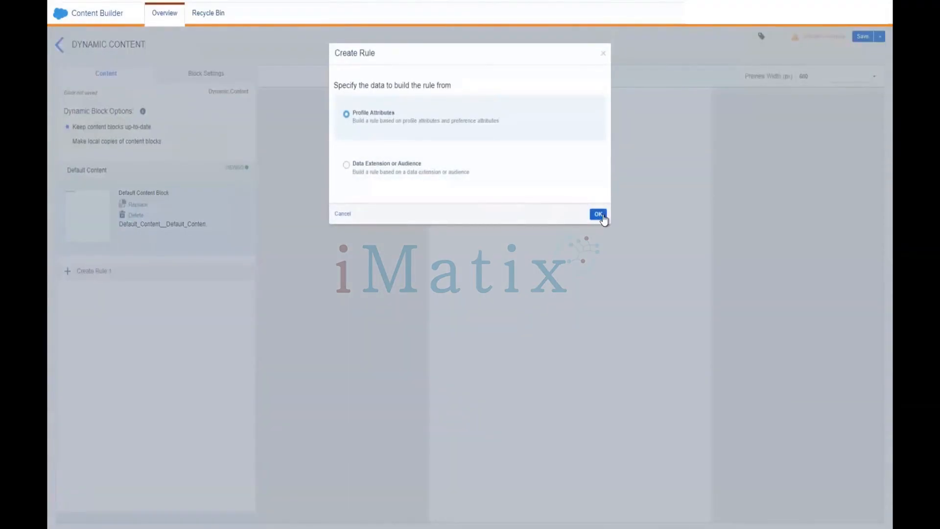
click(599, 215)
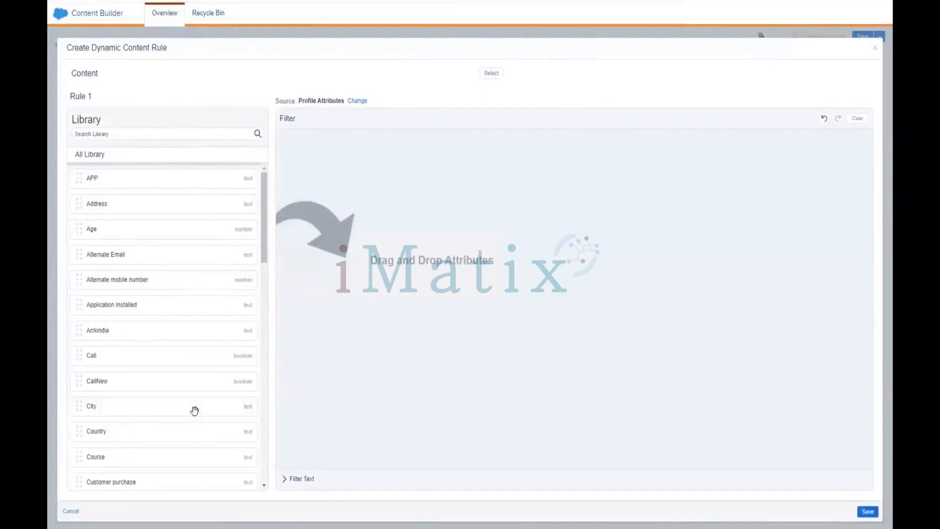
drag(194, 410, 405, 163)
click(445, 143)
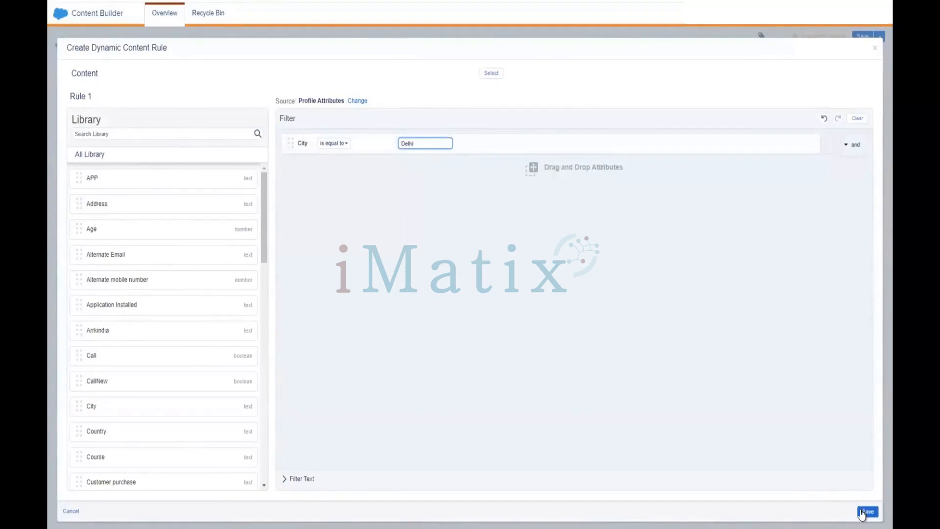
click(865, 512)
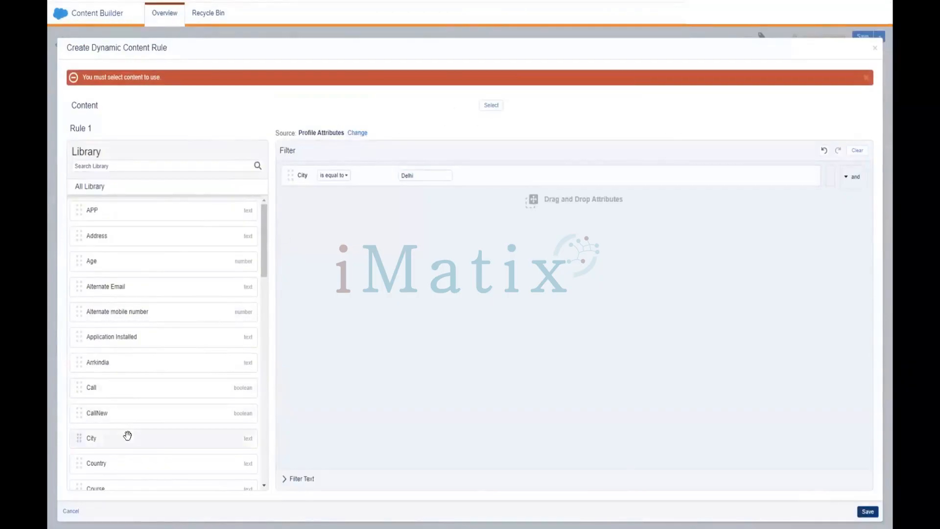
click(489, 111)
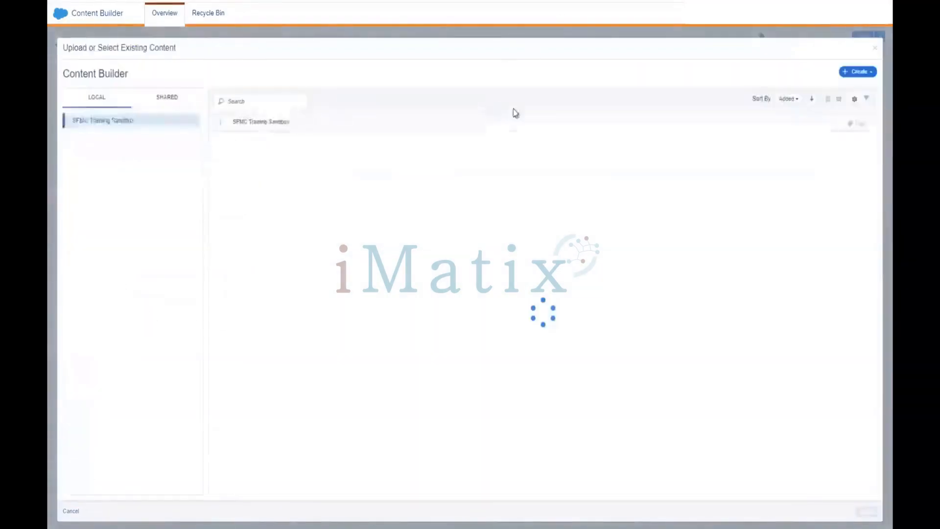
click(874, 47)
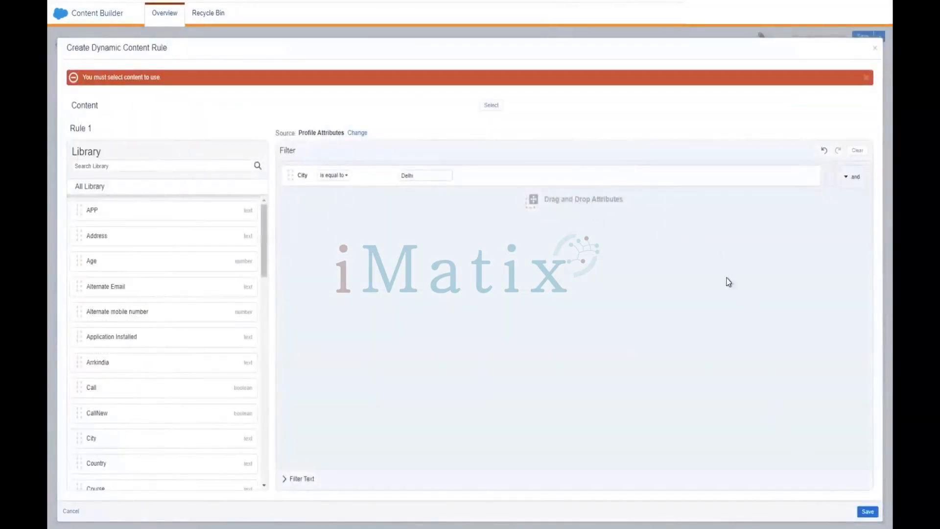
- Open the content selection for Rule 1
click(497, 108)
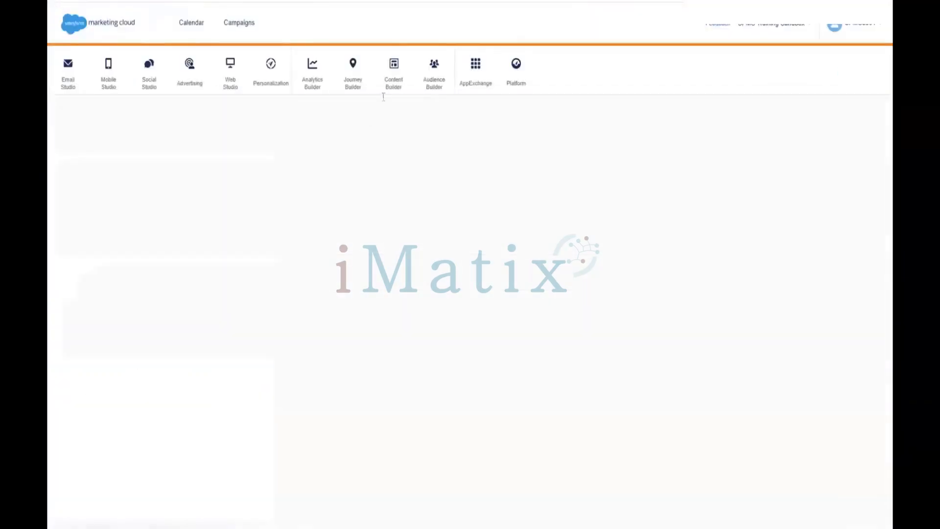
- Reopen Content Builder from the Marketing Cloud home page and open the local folder that holds the city text blocks
mouse_move(393, 92)
click(400, 125)
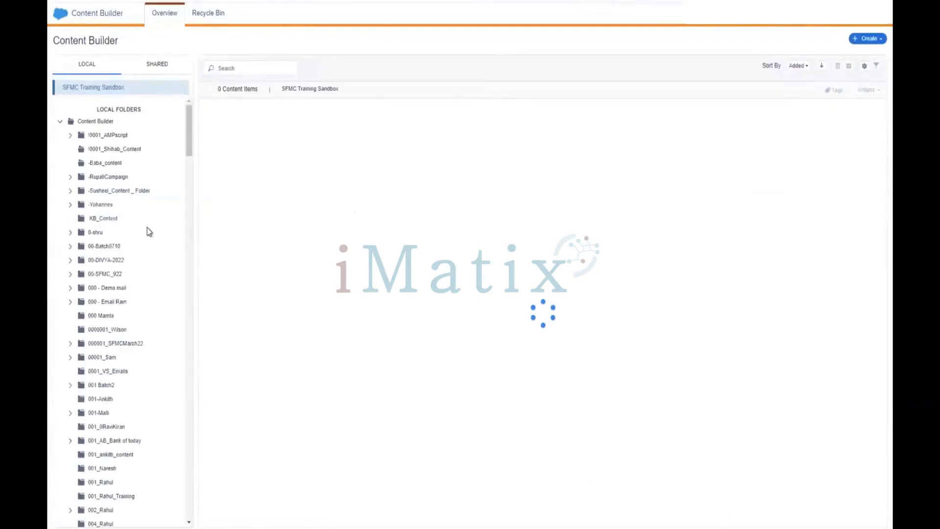
scroll(147, 228, down, 1)
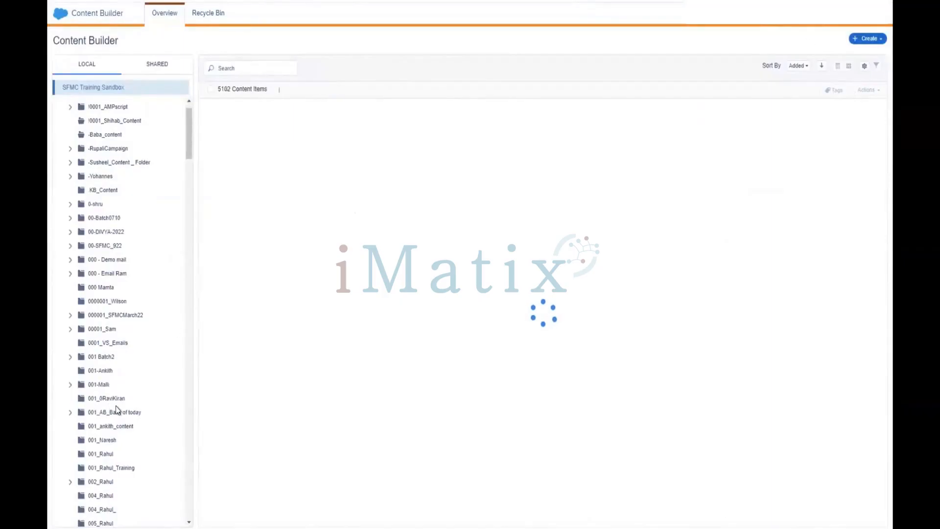
scroll(118, 411, down, 5)
scroll(118, 411, down, 15)
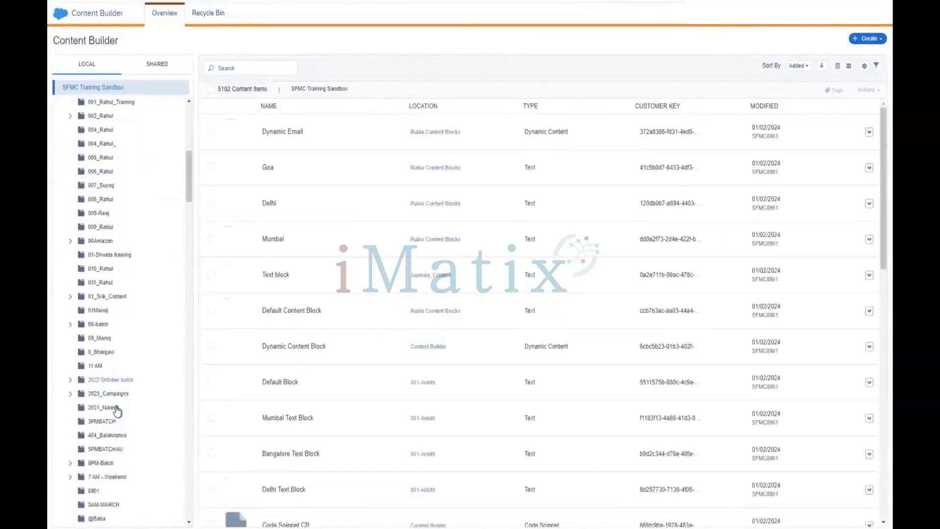
scroll(118, 411, down, 20)
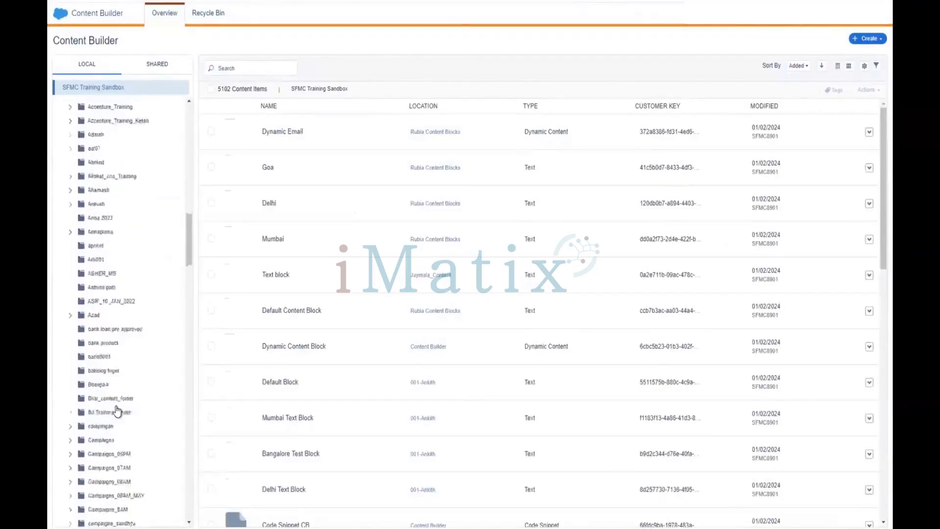
scroll(118, 411, down, 15)
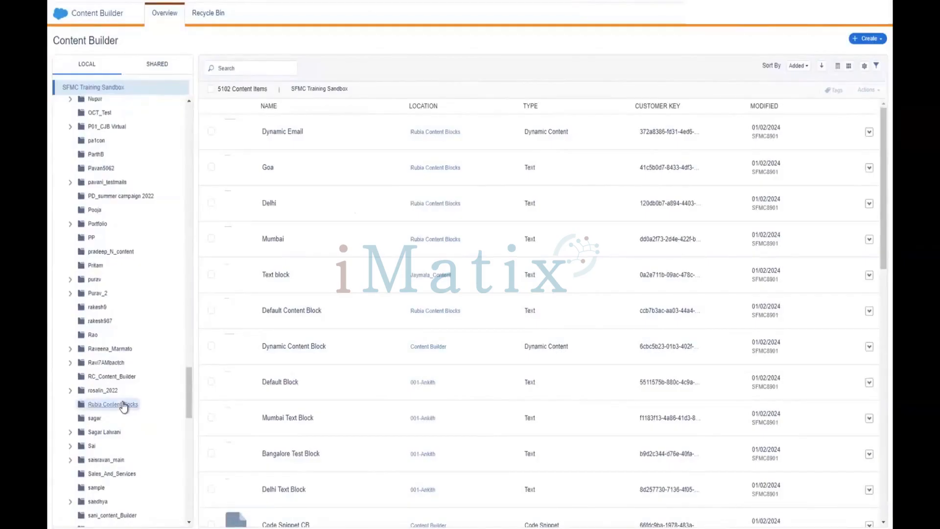
click(123, 404)
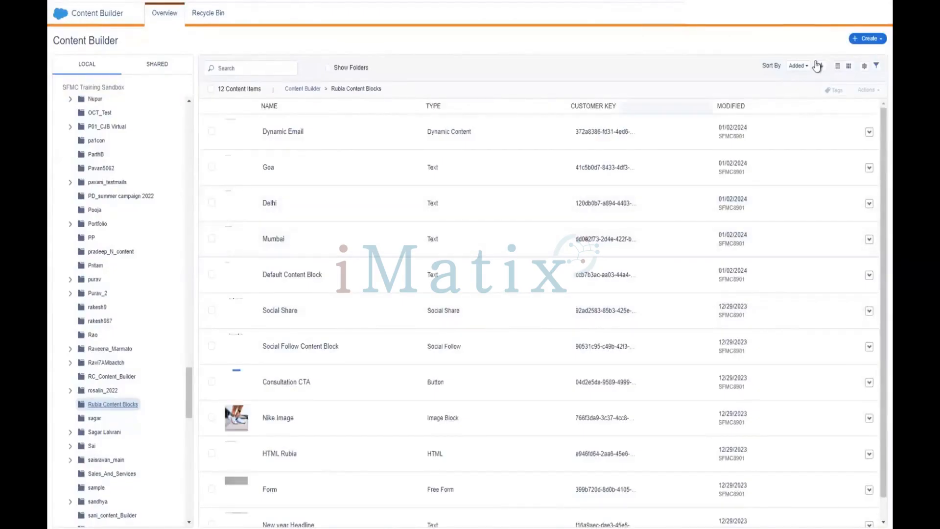
- Create an email message in the current folder from the basic 1 Column Image template
click(862, 44)
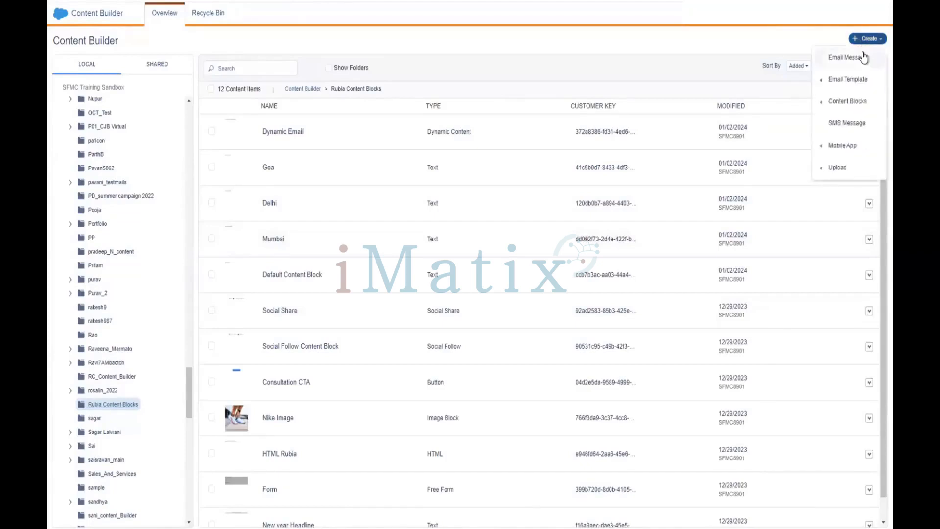
click(864, 57)
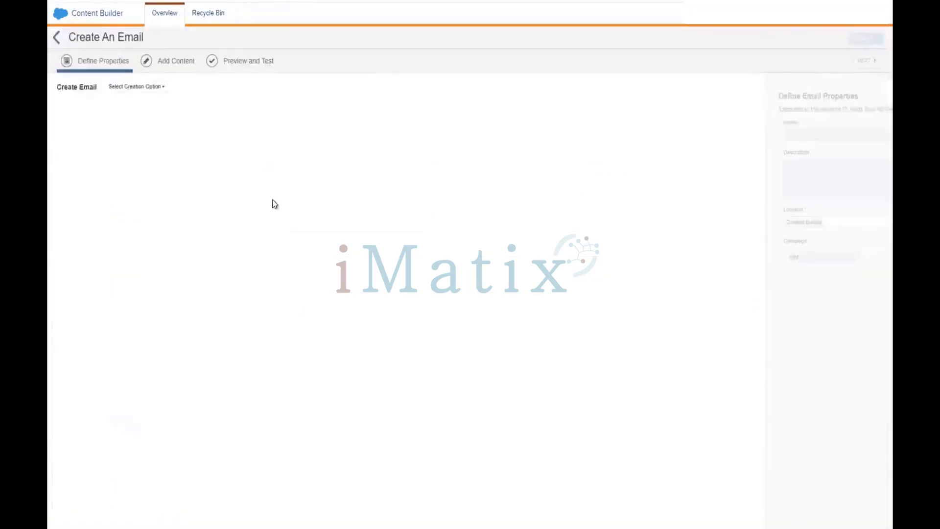
click(143, 89)
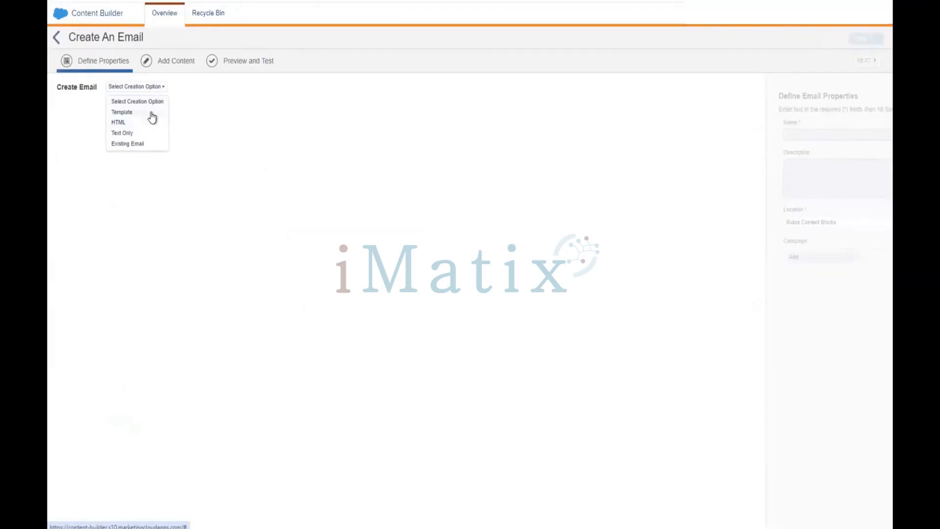
click(152, 114)
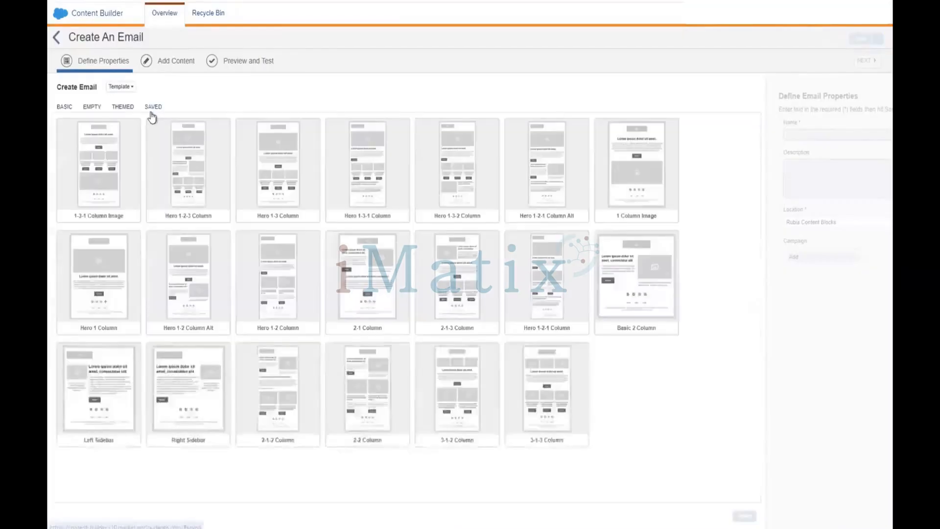
click(123, 126)
click(155, 167)
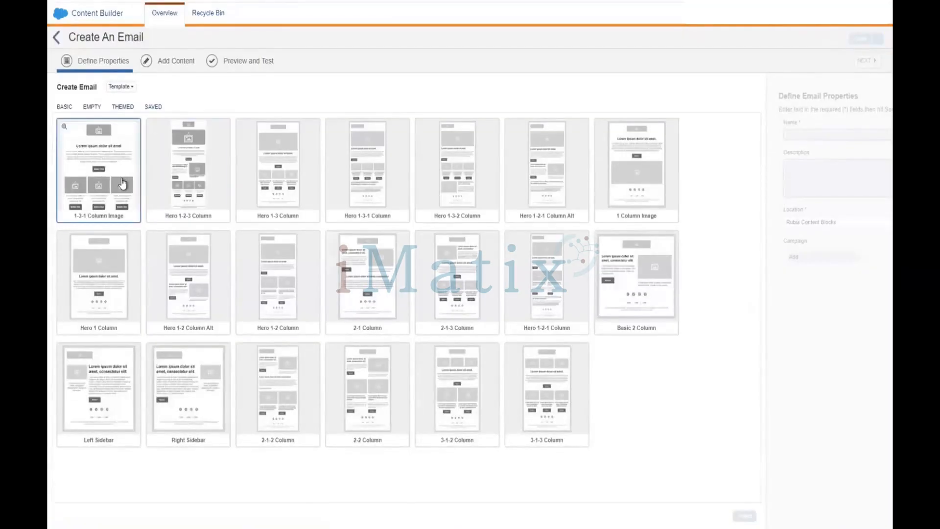
click(65, 107)
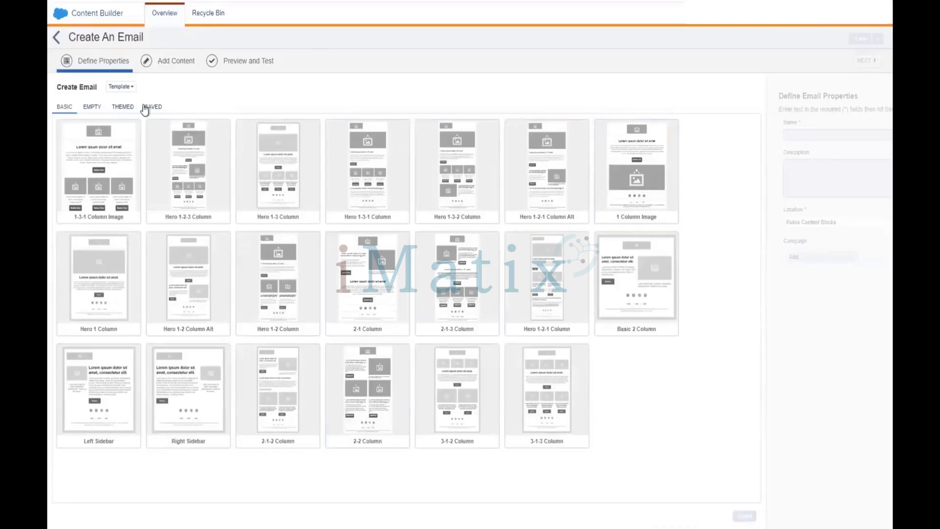
click(640, 205)
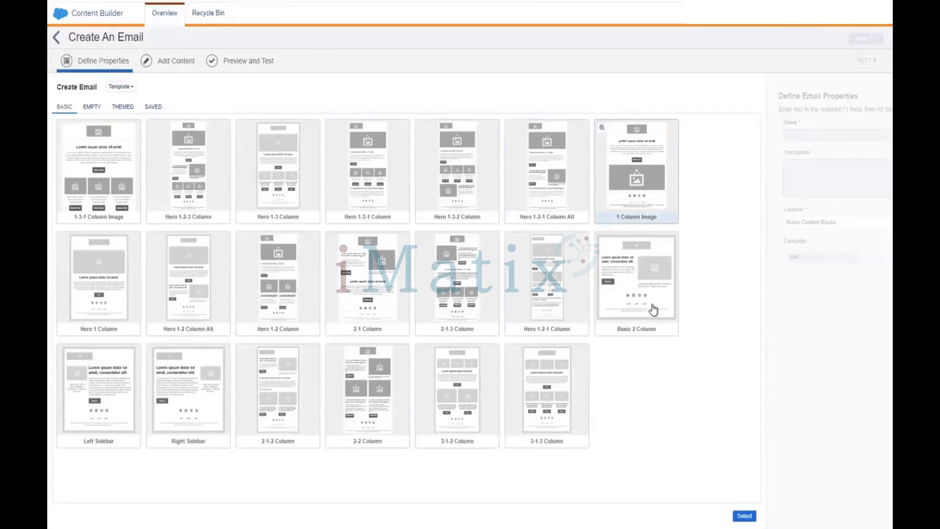
click(745, 517)
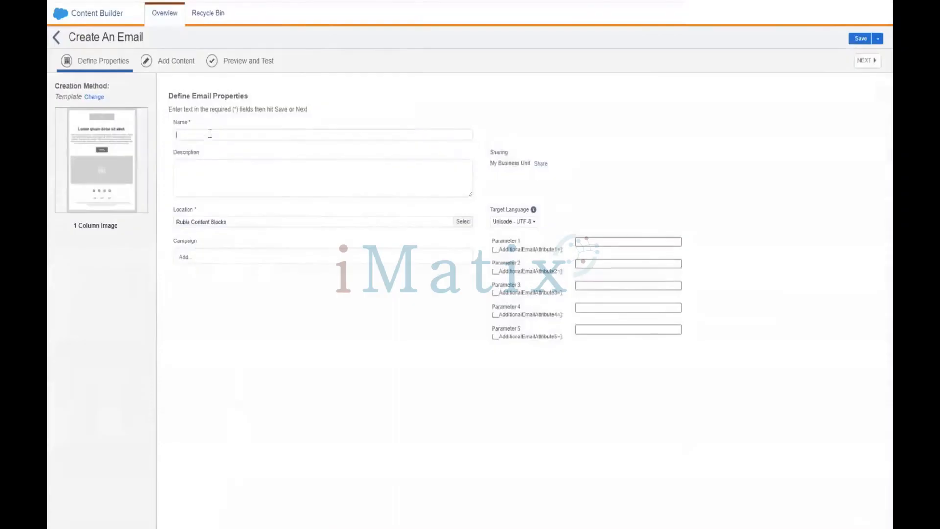
- Name the email with the folder owner's first name followed by "Dynamic Template" and continue to adding content
click(209, 134)
text(Rubia)
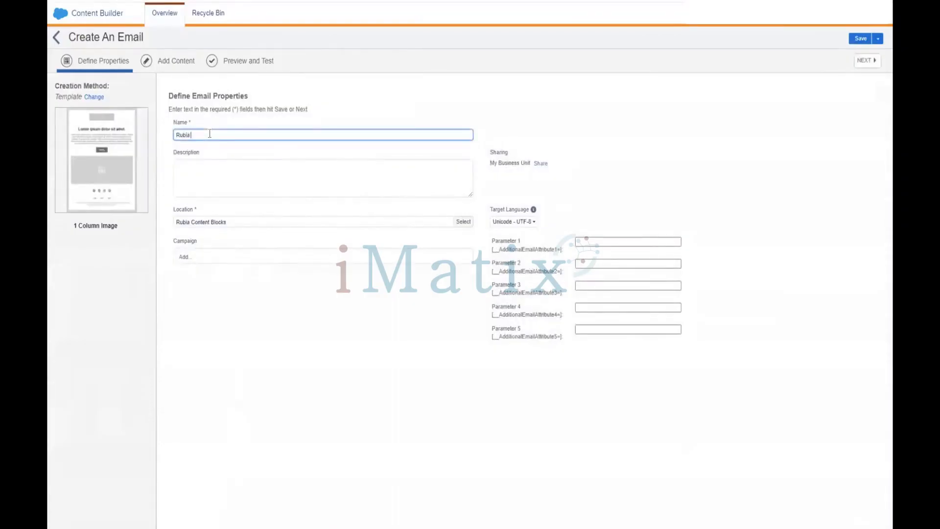
text( Dynamic Template)
click(662, 100)
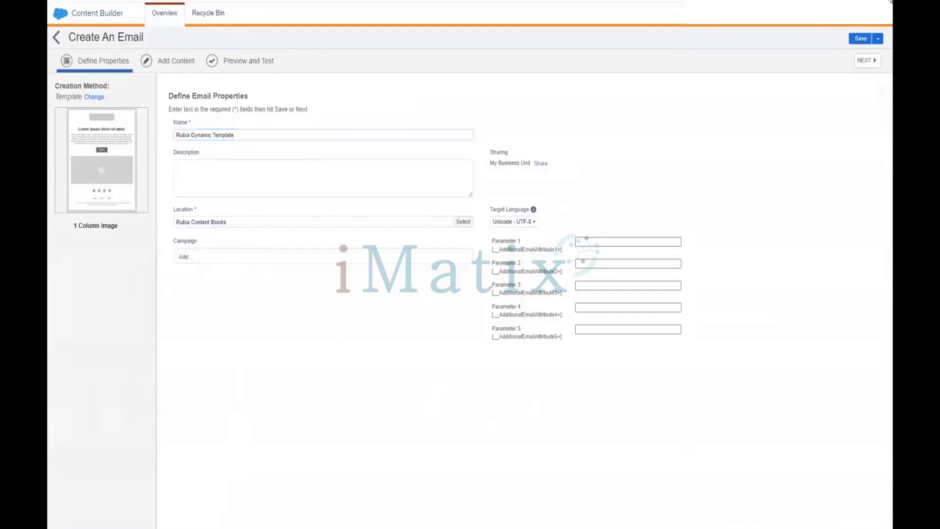
click(866, 62)
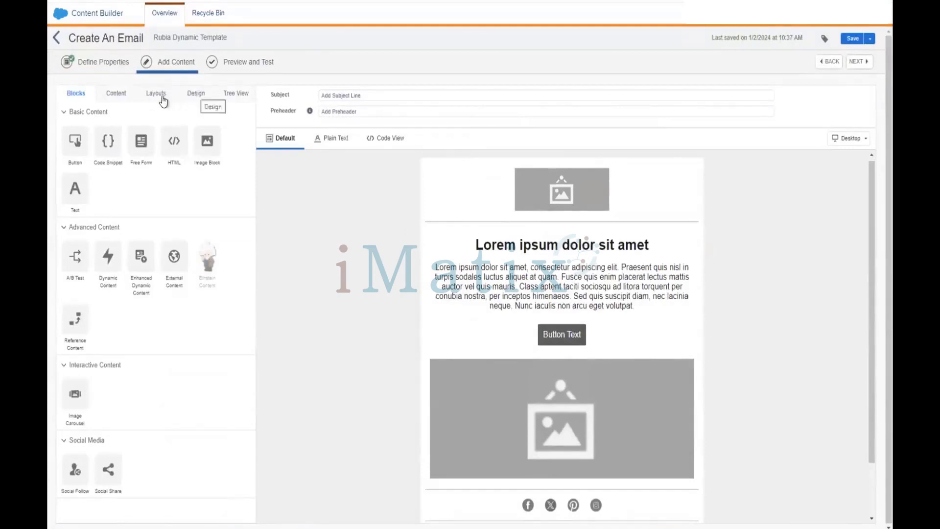
- Display the saved content items and delete the Lorem ipsum text block from the email's main layout
click(116, 93)
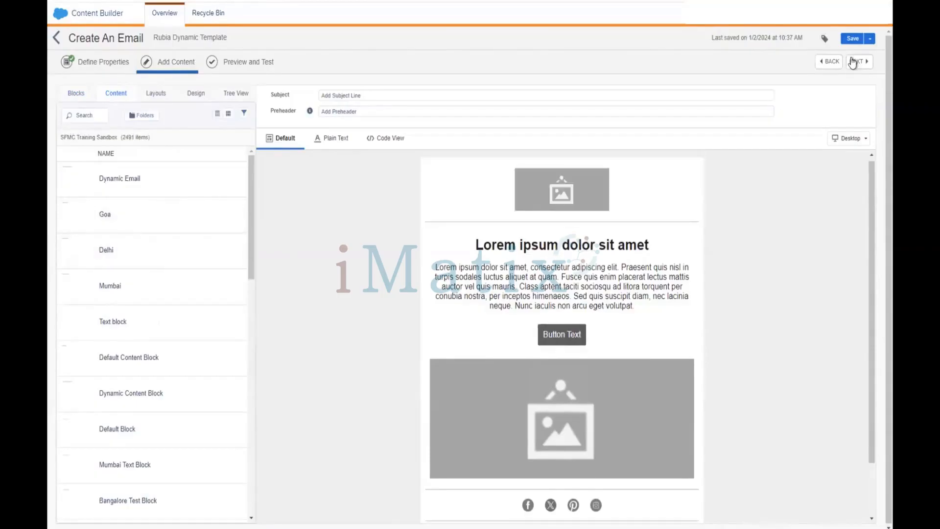
click(629, 234)
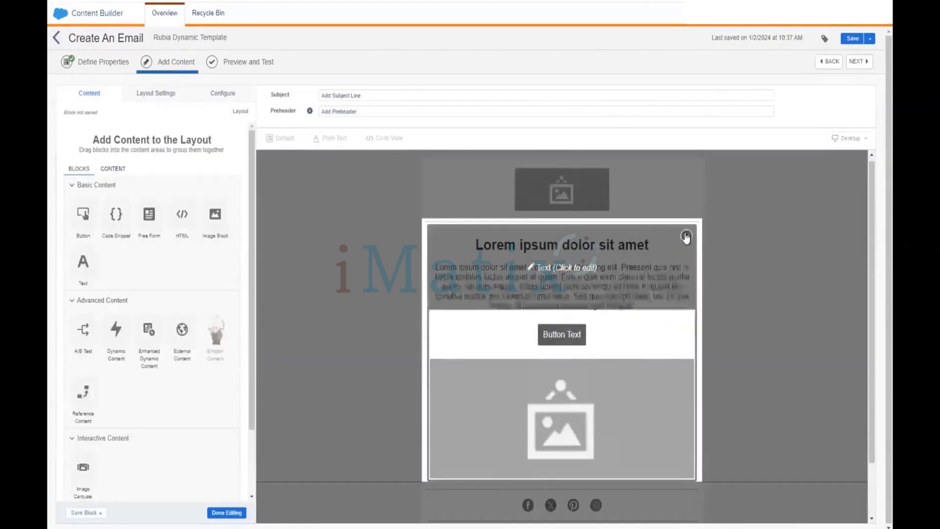
click(686, 236)
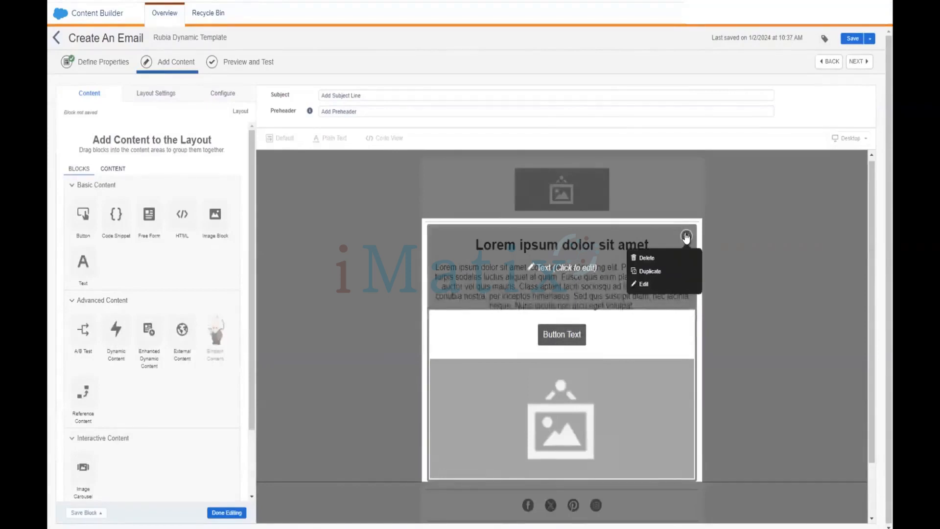
click(667, 258)
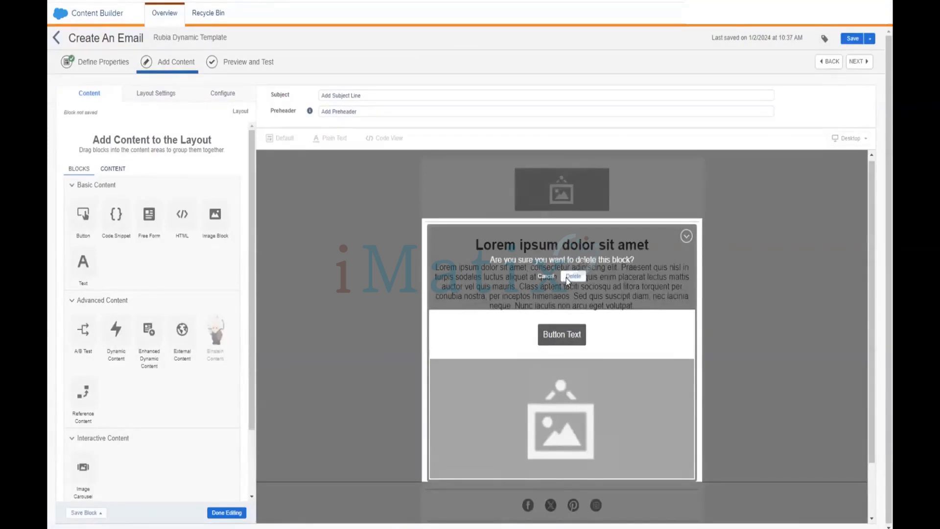
click(571, 276)
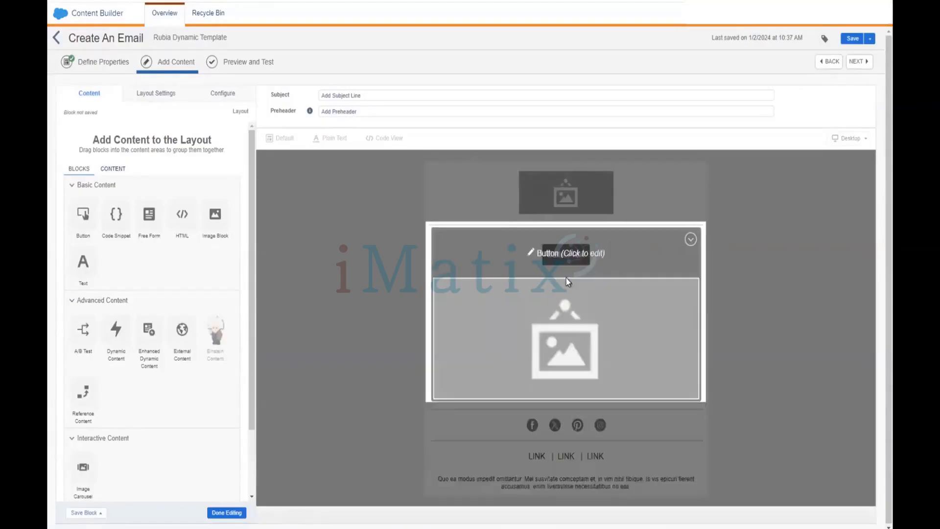
- Delete the placeholder button and the large image block from the email's main layout
click(690, 240)
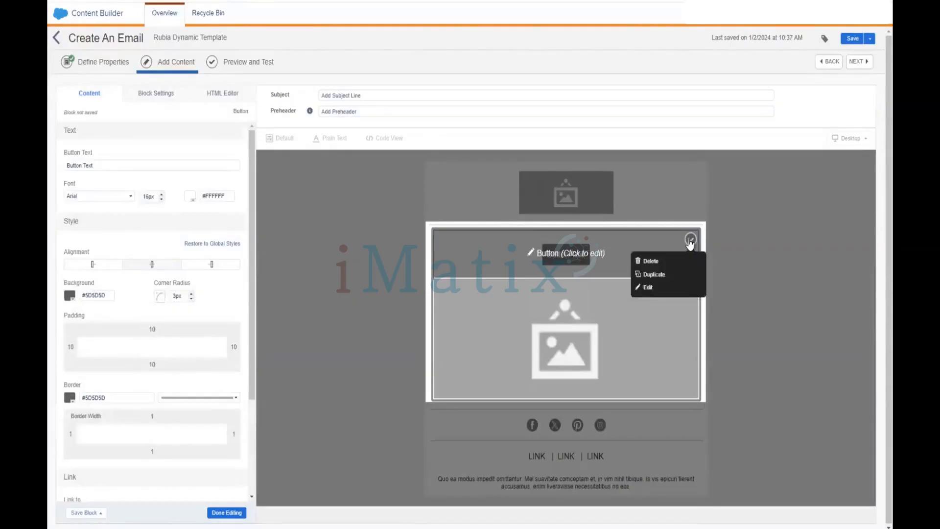
click(649, 261)
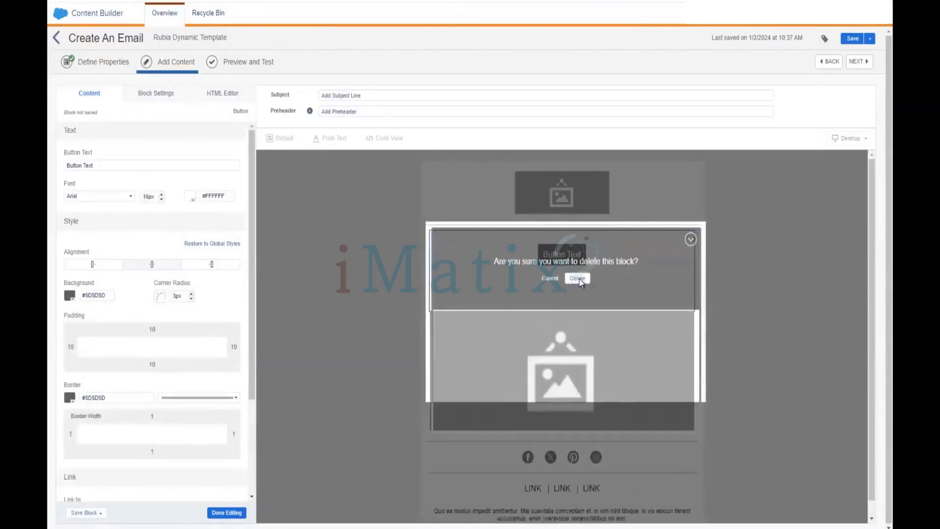
click(577, 278)
click(690, 240)
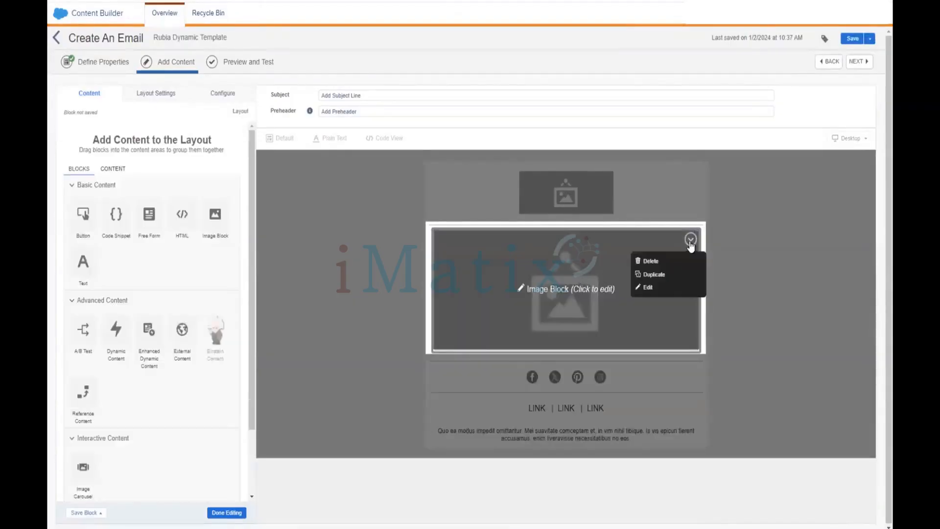
click(650, 261)
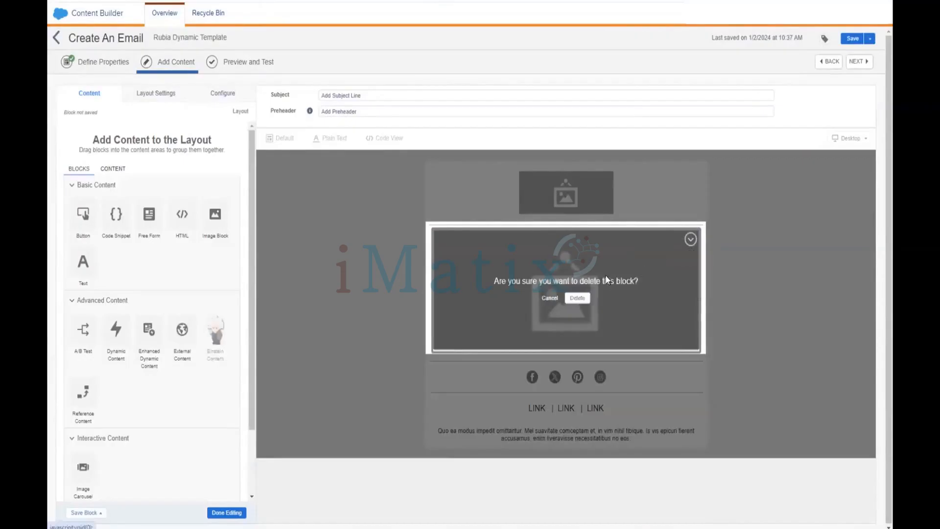
click(576, 298)
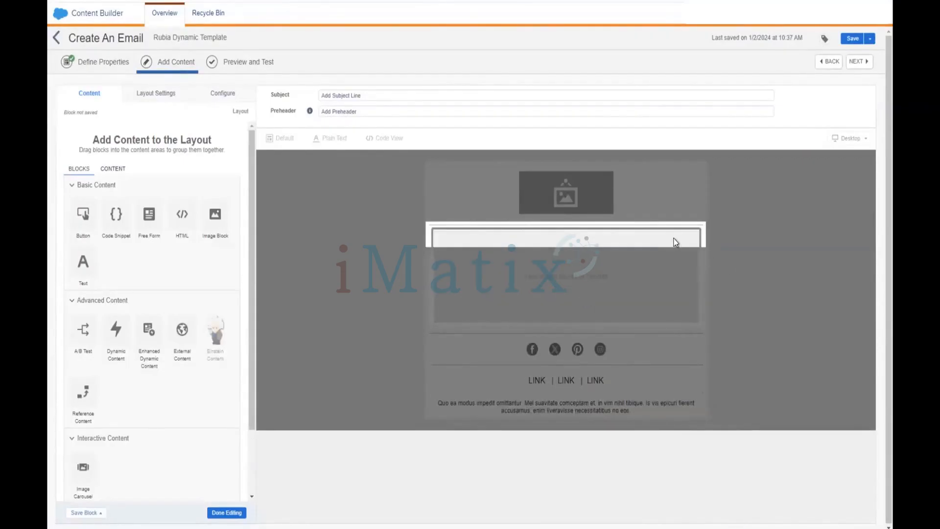
- Finish editing the emptied layout and delete it from the email body
click(752, 248)
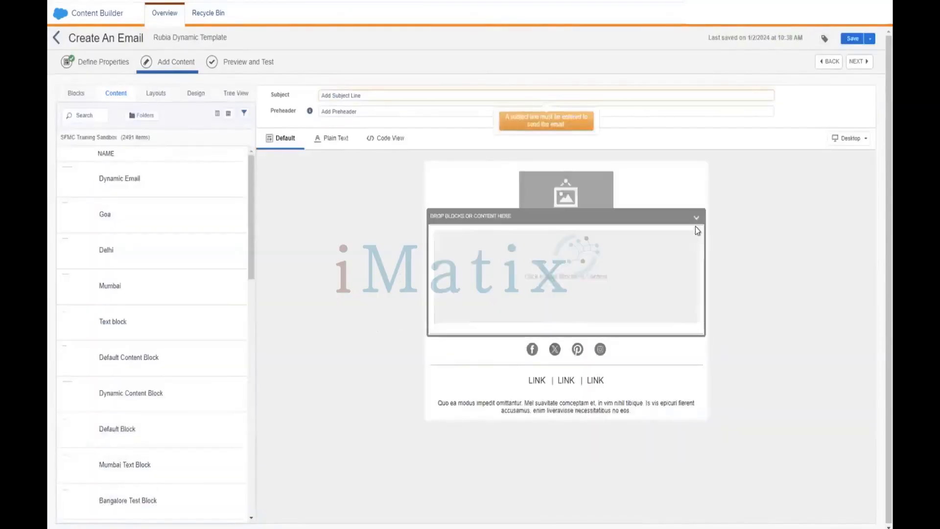
click(695, 234)
click(671, 255)
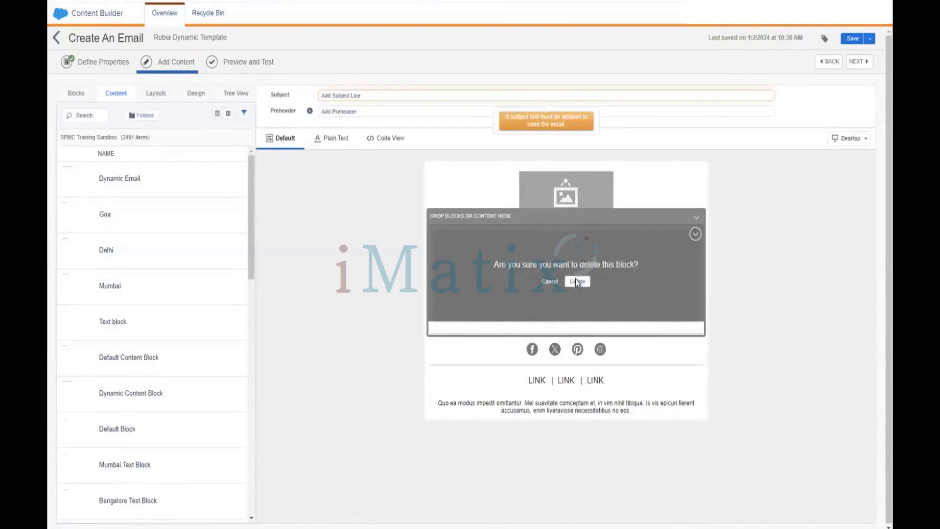
click(574, 279)
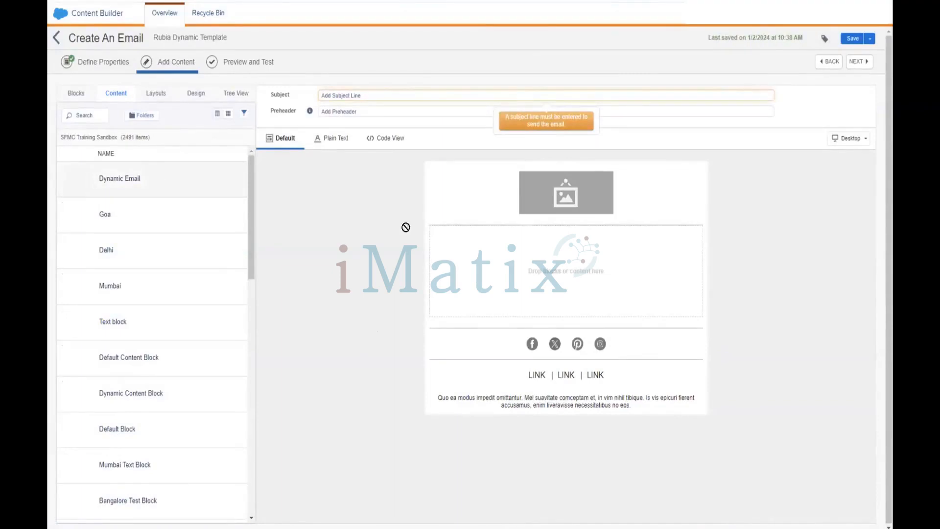
- Place the Dynamic Email content block in the empty email body area and set the subject to "Welcome to January 2024!"
drag(119, 178, 498, 268)
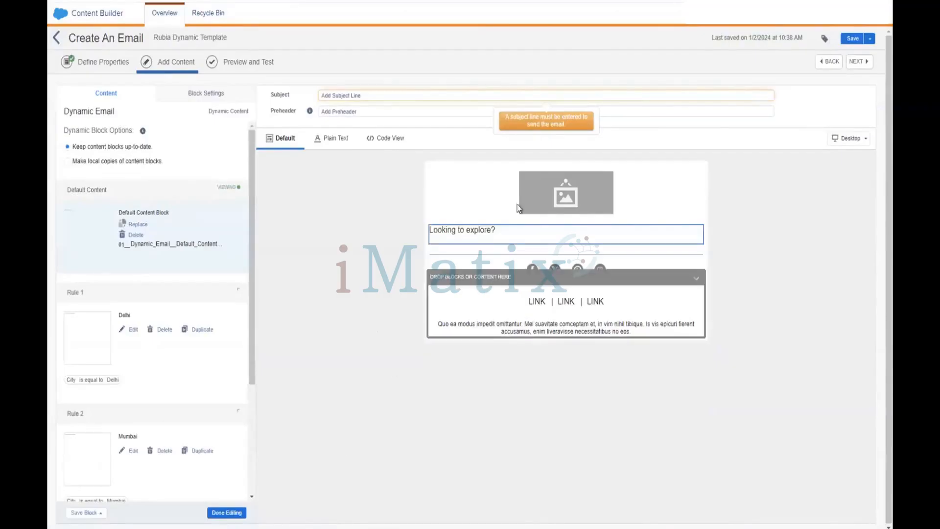
click(350, 96)
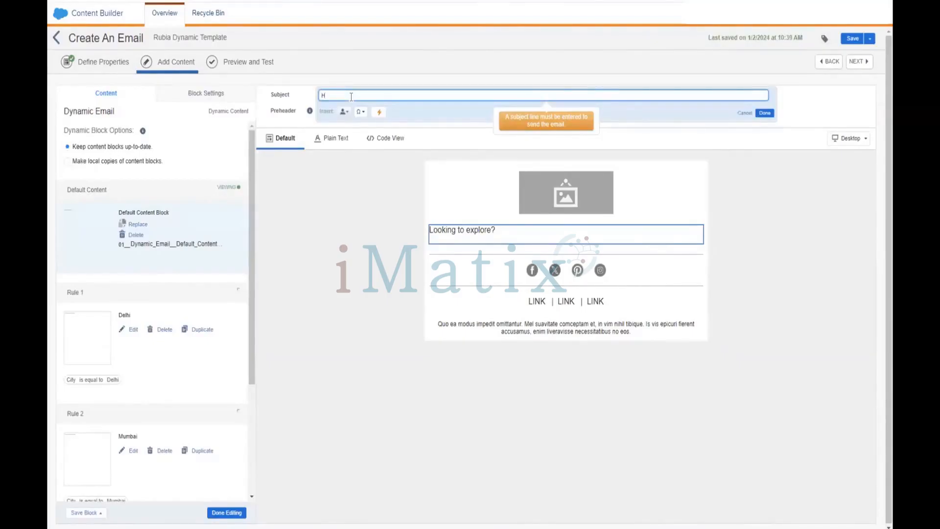
text(Welcome to January 20)
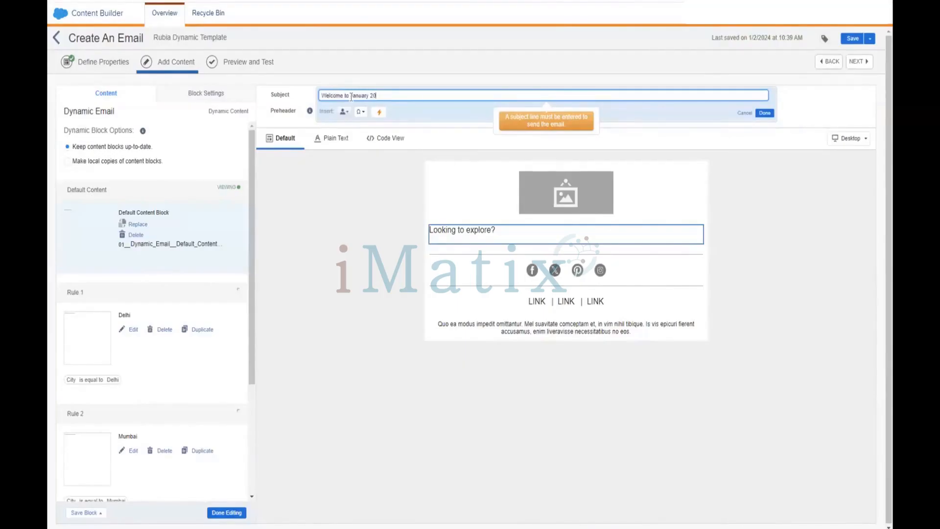
text(24!)
click(349, 273)
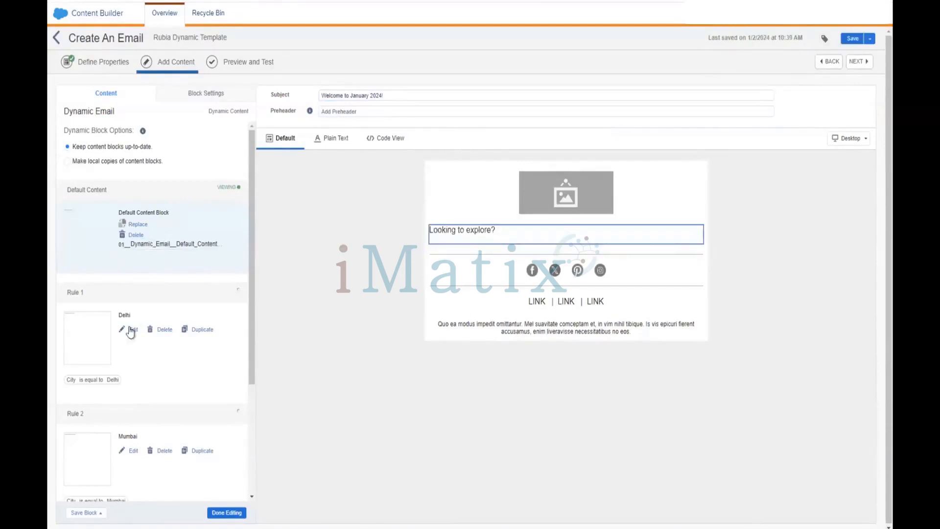
- Preview the Delhi and Mumbai rule variations of the dynamic content block and look through its remaining rules
click(125, 345)
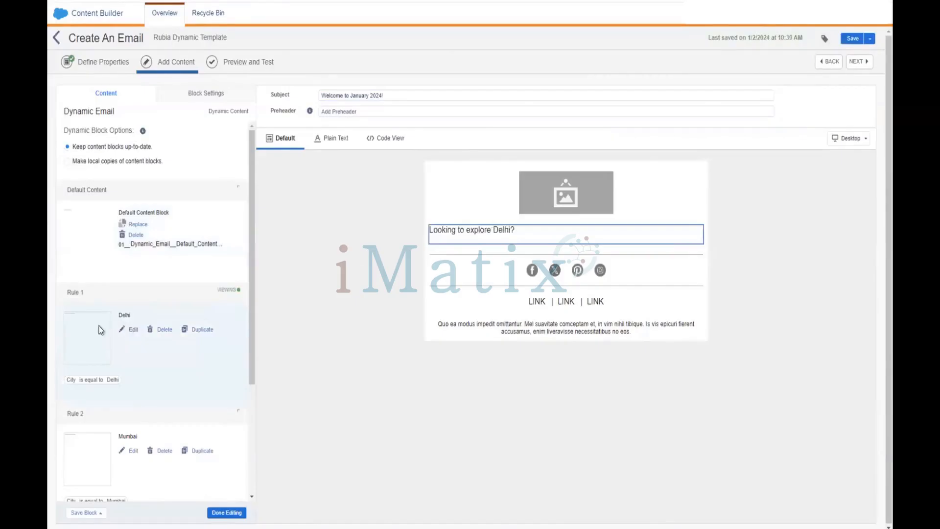
scroll(145, 359, down, 1)
scroll(144, 361, down, 3)
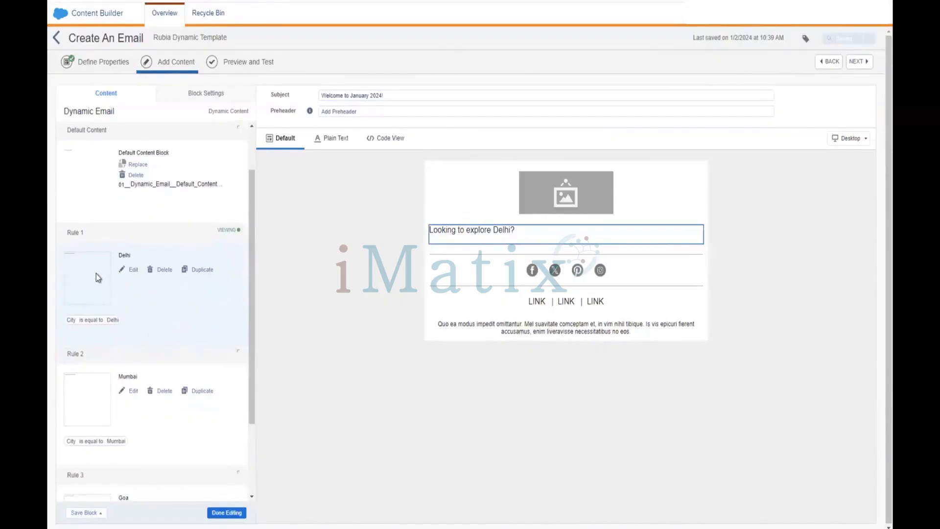
click(92, 397)
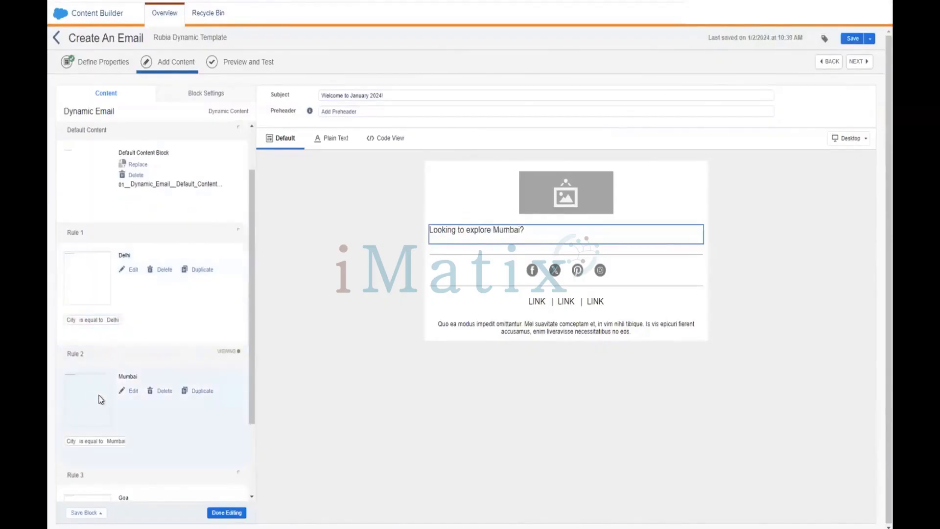
scroll(93, 402, down, 3)
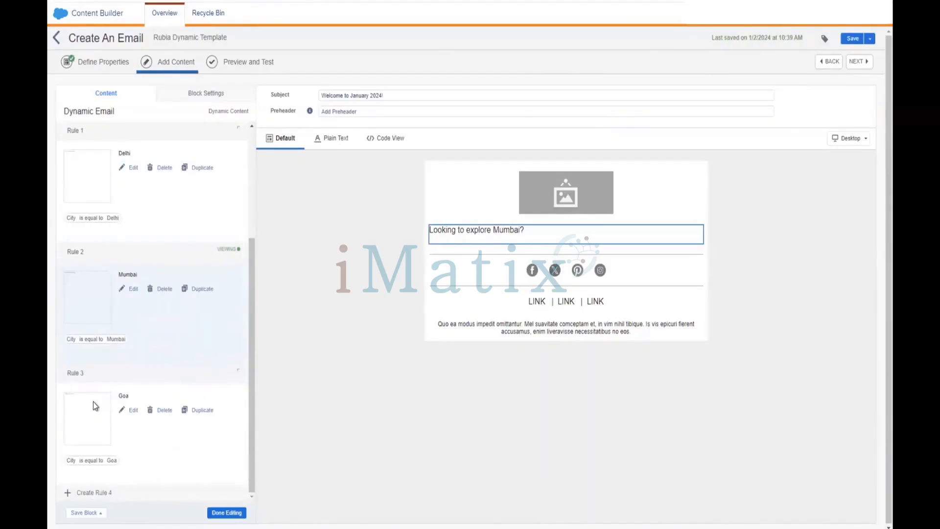
- Advance the email to the Preview and Test stage, and save and exit it
click(863, 69)
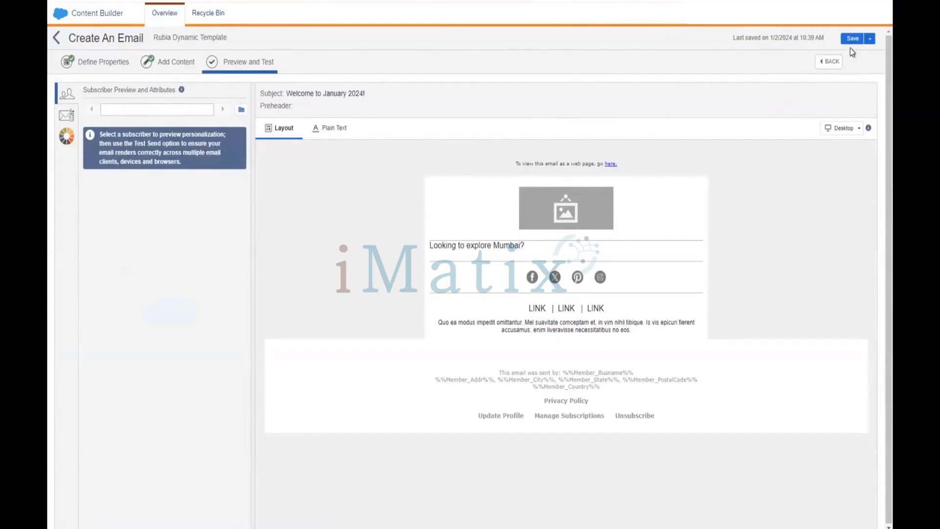
click(869, 39)
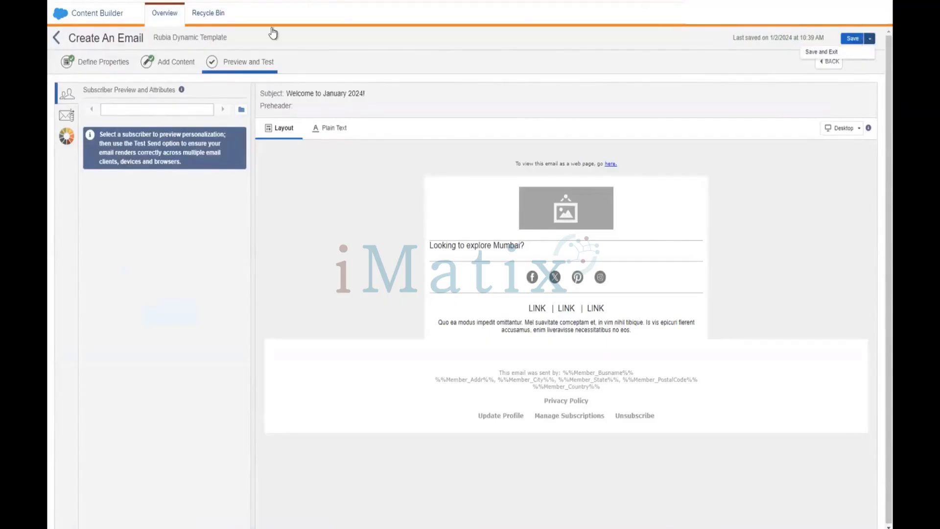
click(845, 52)
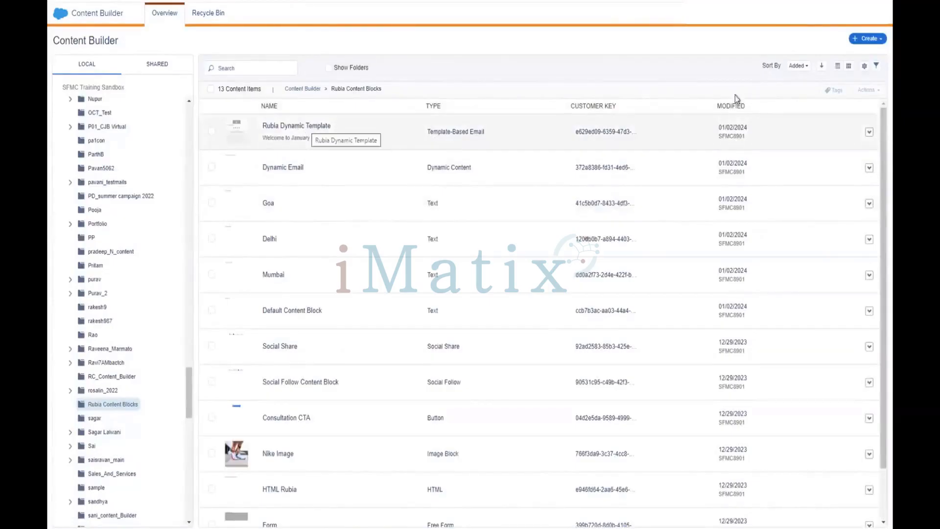
- Switch from Content Builder to Email Studio and open its content library
click(861, 39)
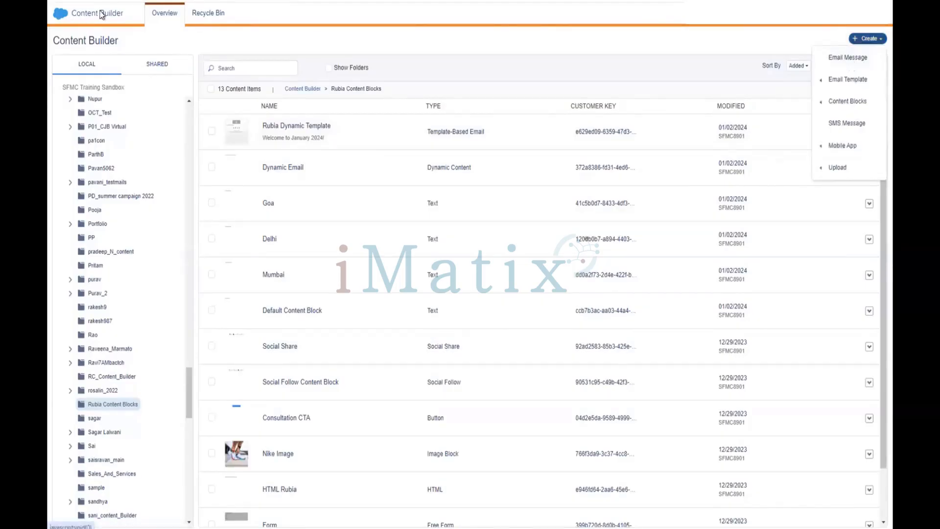
click(57, 14)
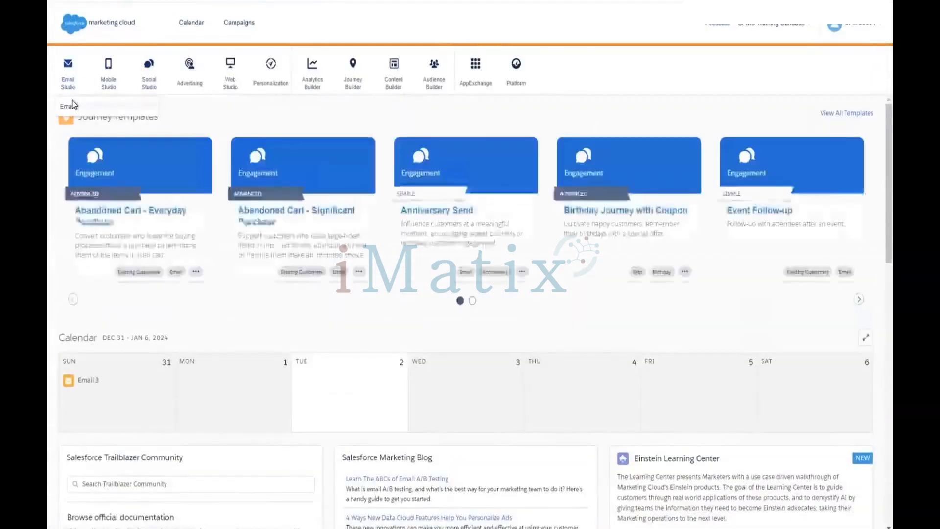
click(70, 103)
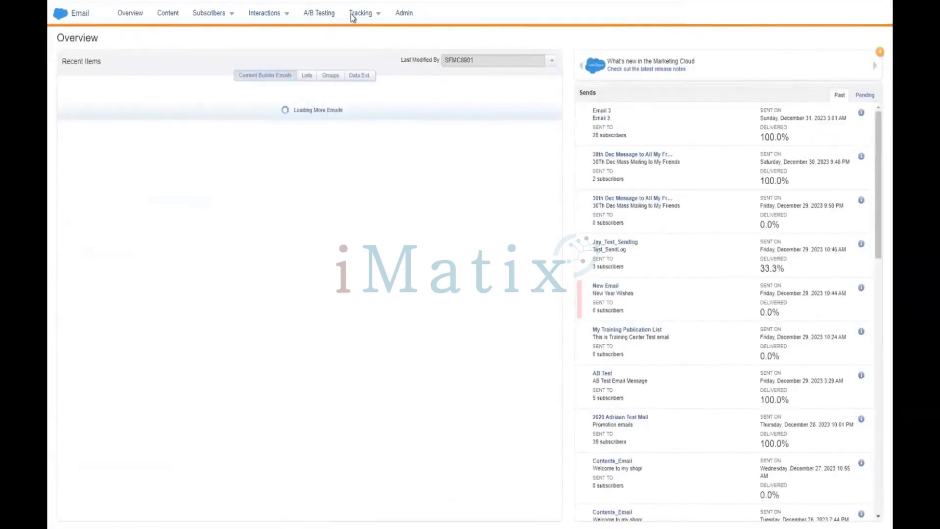
mouse_move(359, 18)
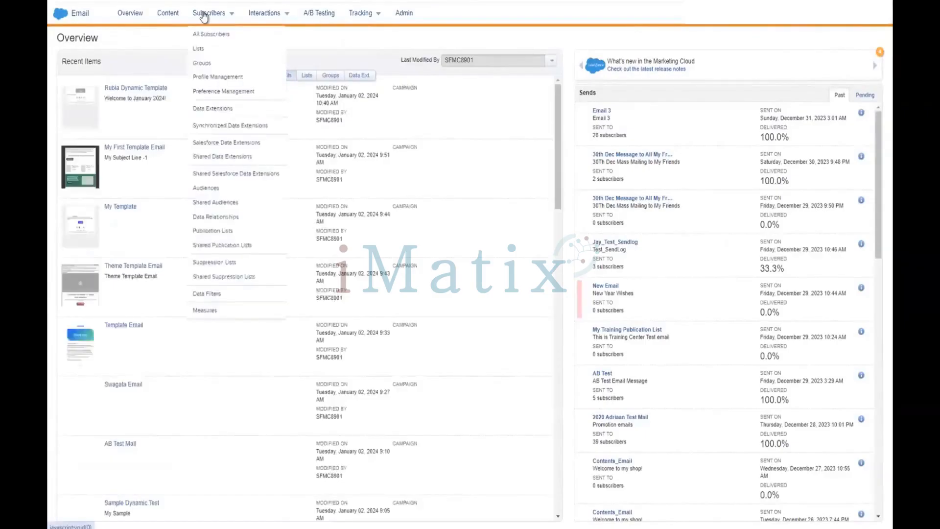
click(163, 15)
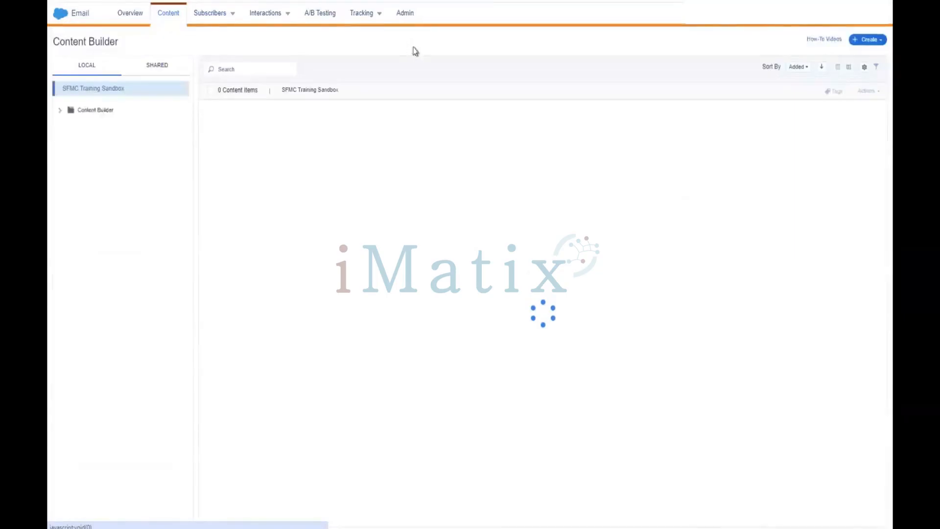
click(858, 40)
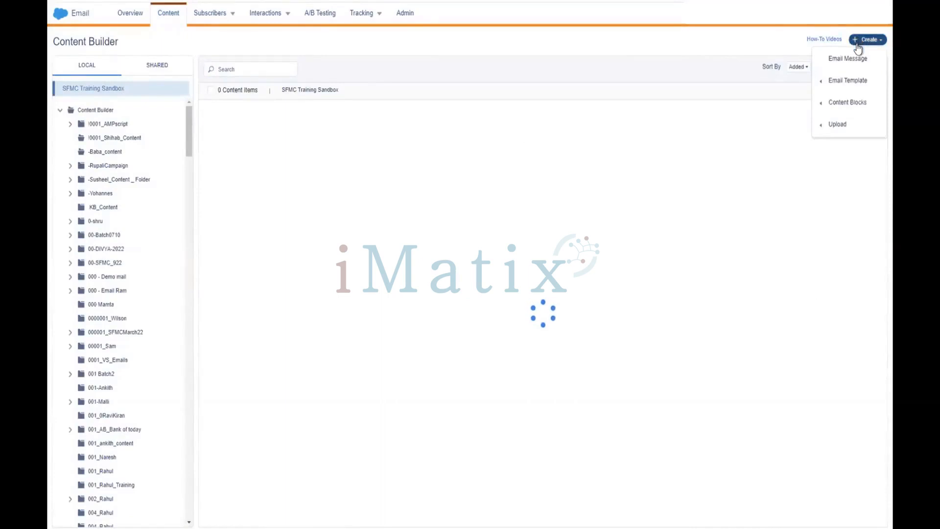
click(854, 59)
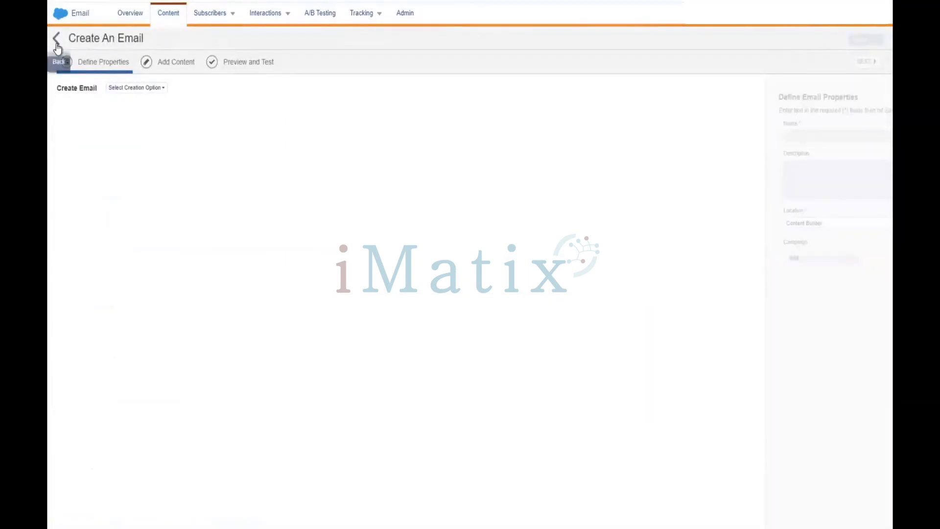
click(57, 39)
click(865, 41)
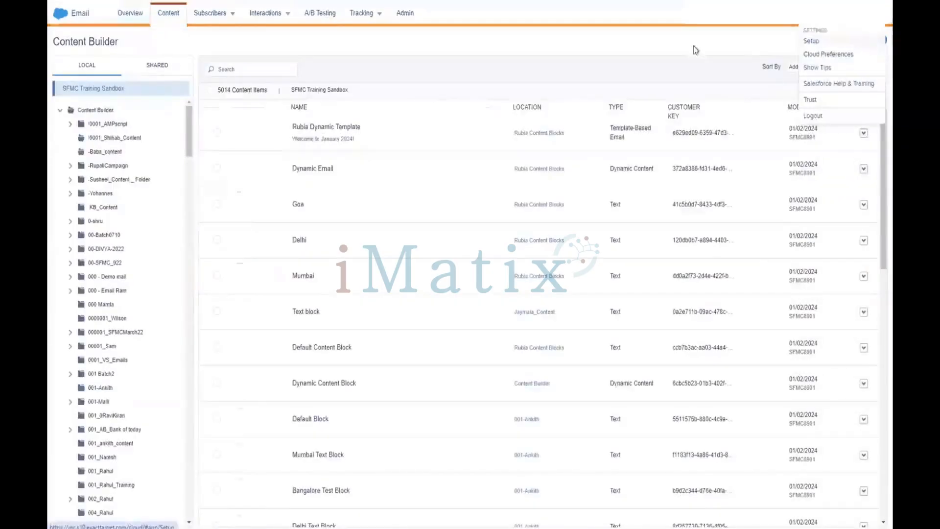
click(877, 42)
click(876, 42)
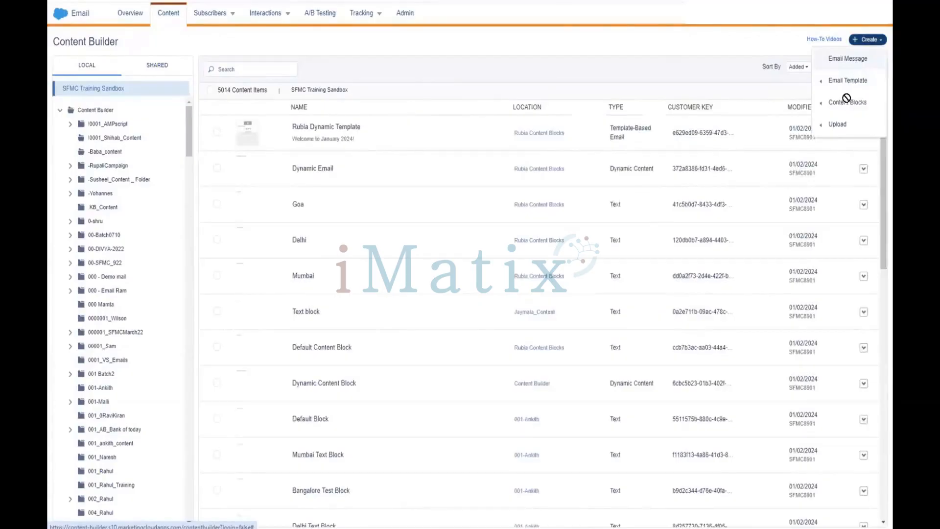
mouse_move(848, 101)
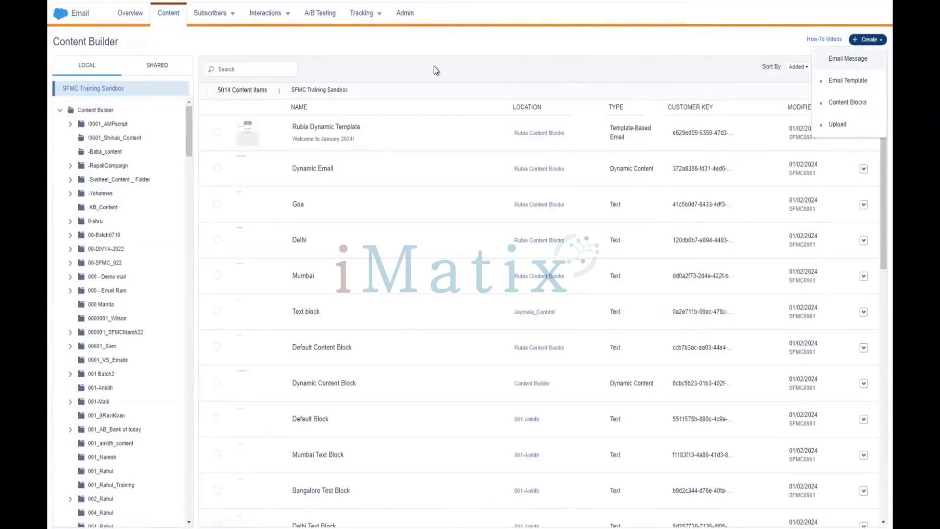
click(218, 133)
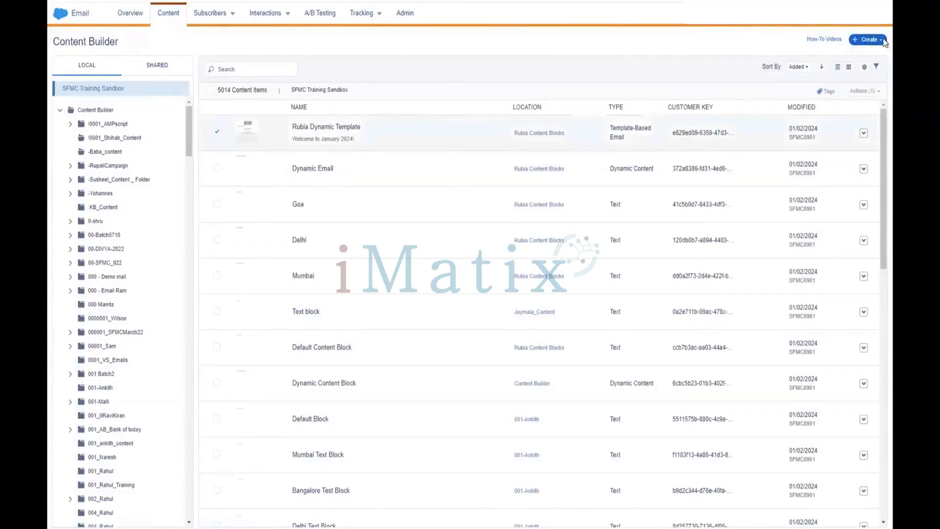
click(884, 41)
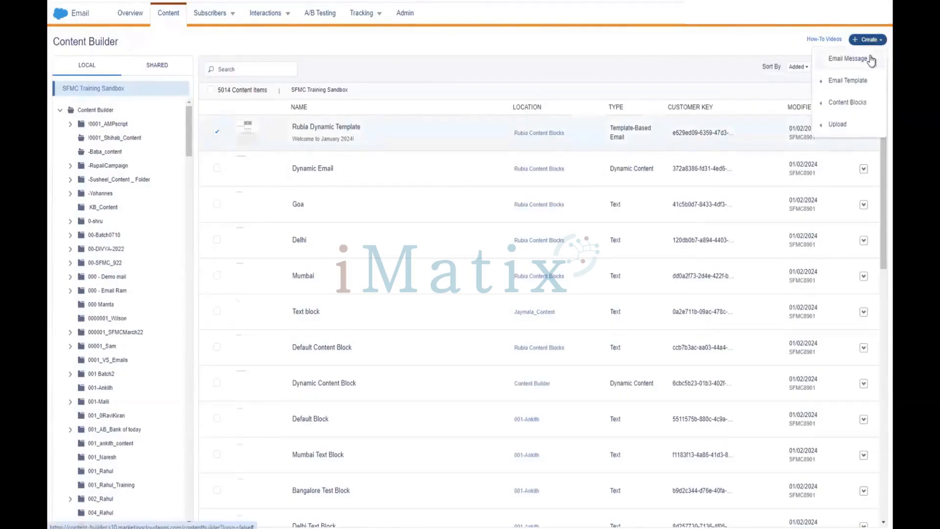
click(691, 47)
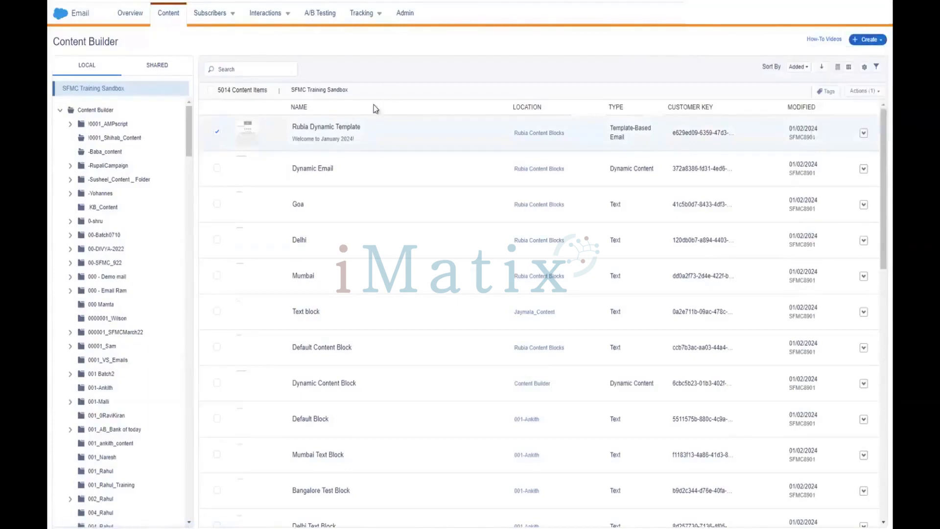
- Start sending the dynamic template email titled "Welcome to January 2024!" and proceed to audience selection with the Default Commercial send classification
click(336, 126)
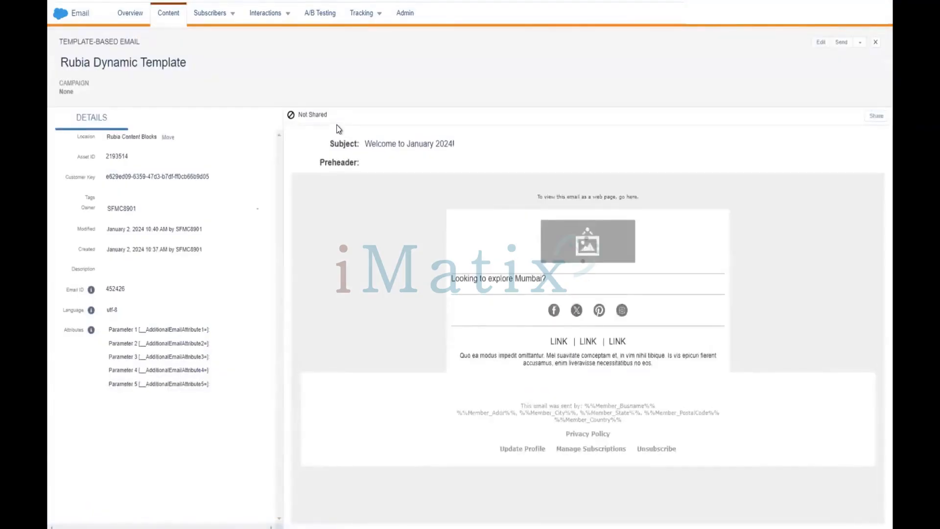
click(835, 45)
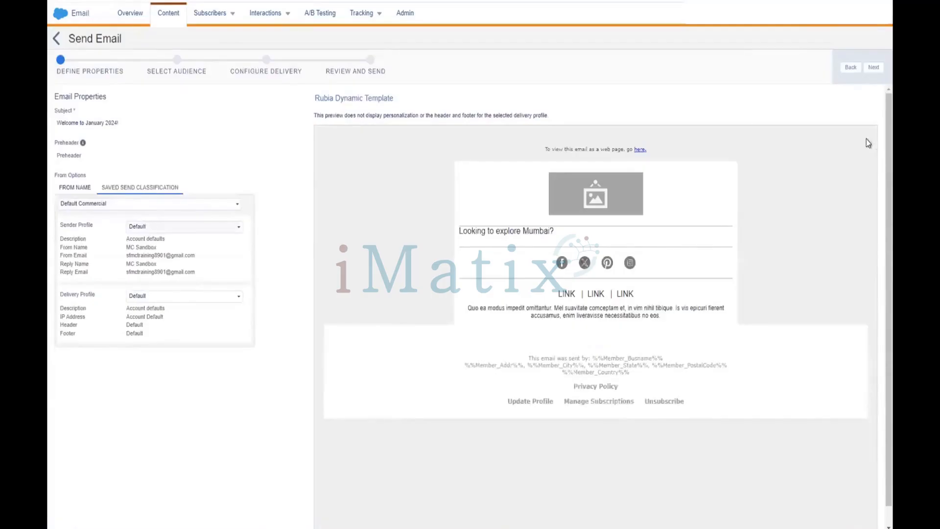
click(871, 74)
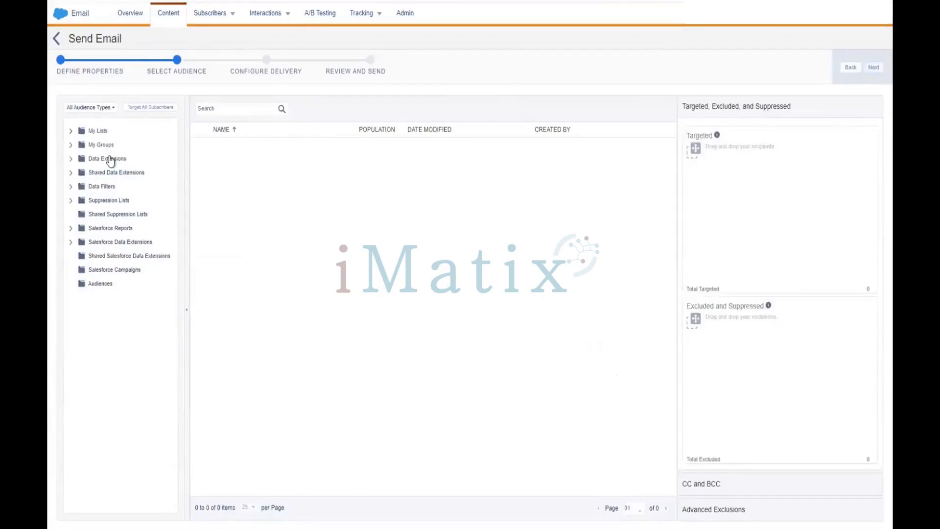
- Expand the Data Extensions audience folders and open the personal subfolder that holds My Customer Data Extn
click(110, 159)
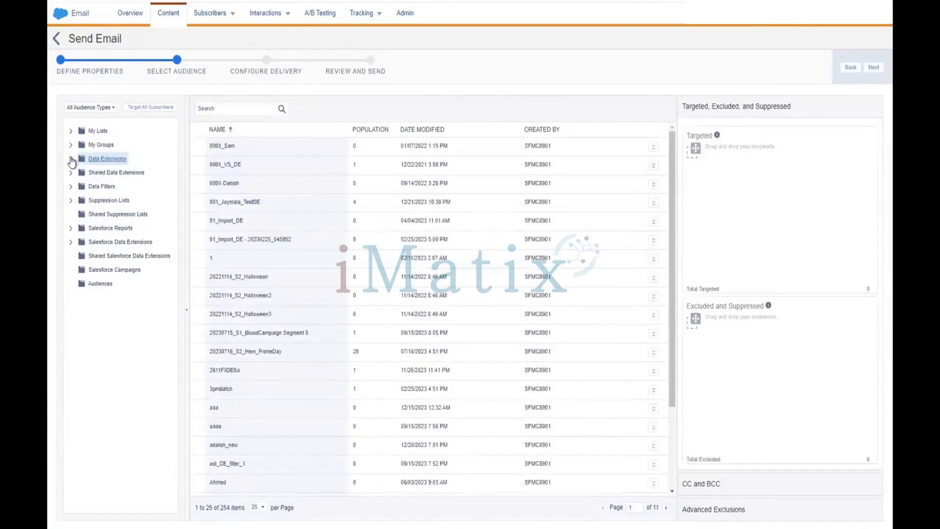
click(71, 159)
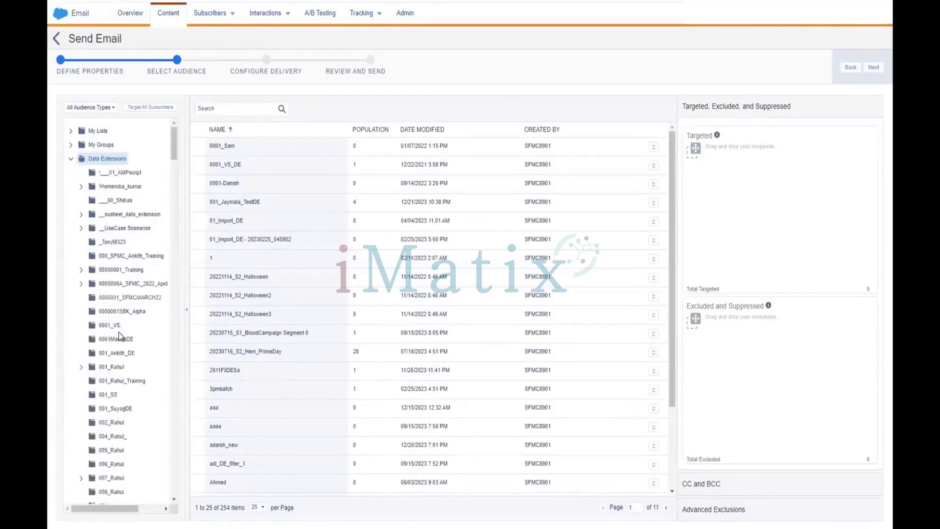
scroll(118, 331, down, 5)
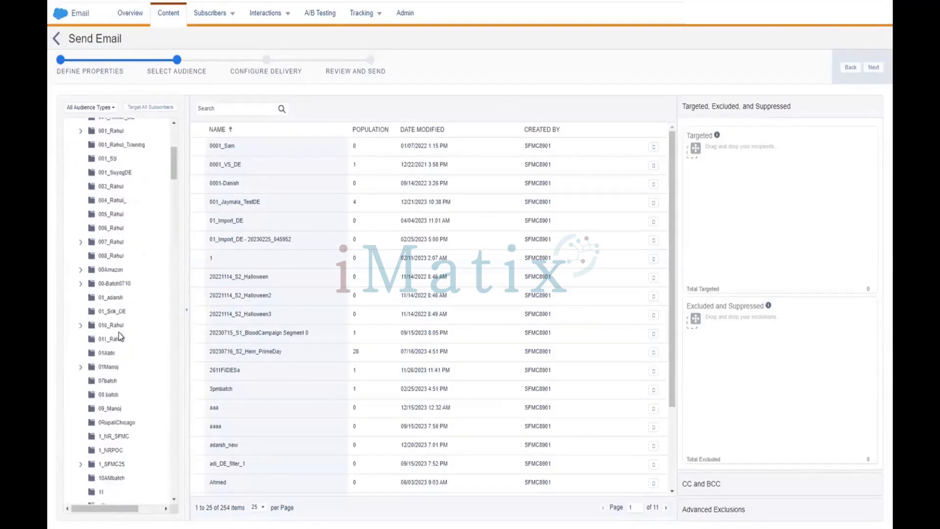
scroll(118, 332, down, 5)
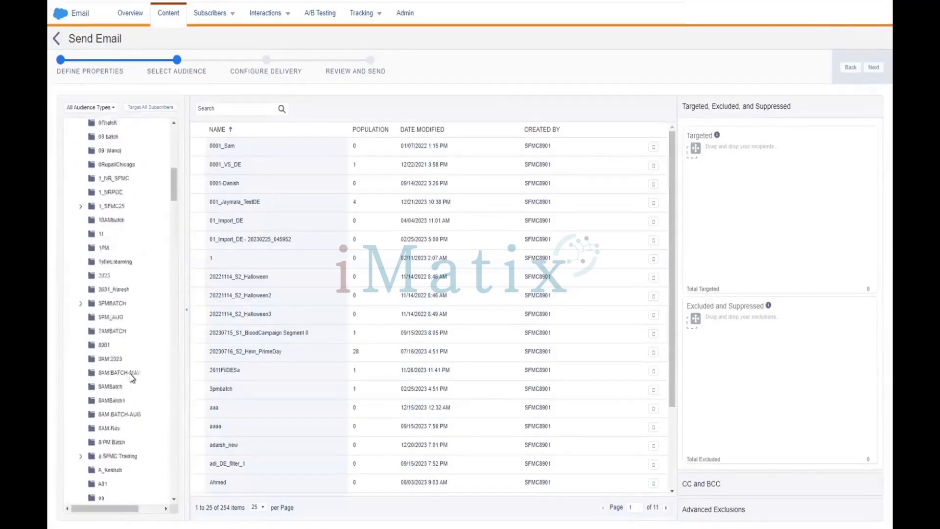
scroll(130, 374, down, 2)
scroll(123, 372, down, 2)
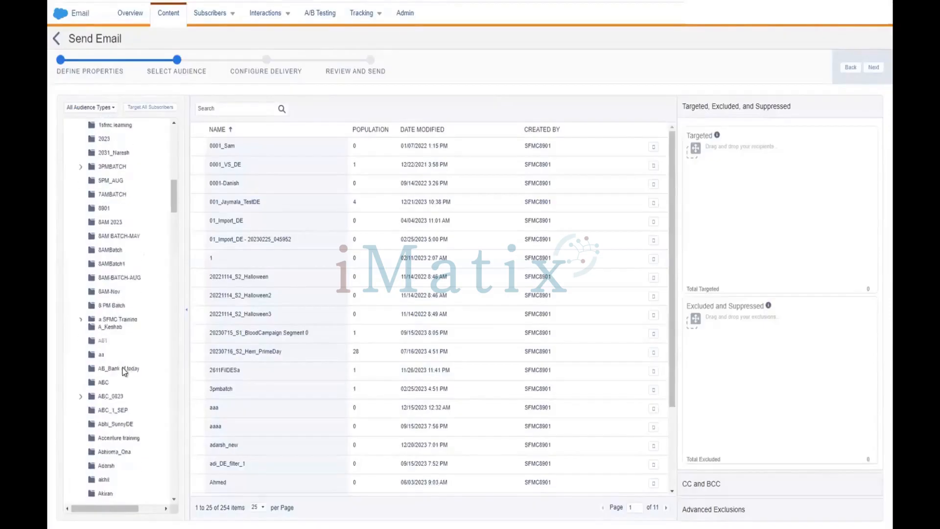
scroll(128, 438, down, 1)
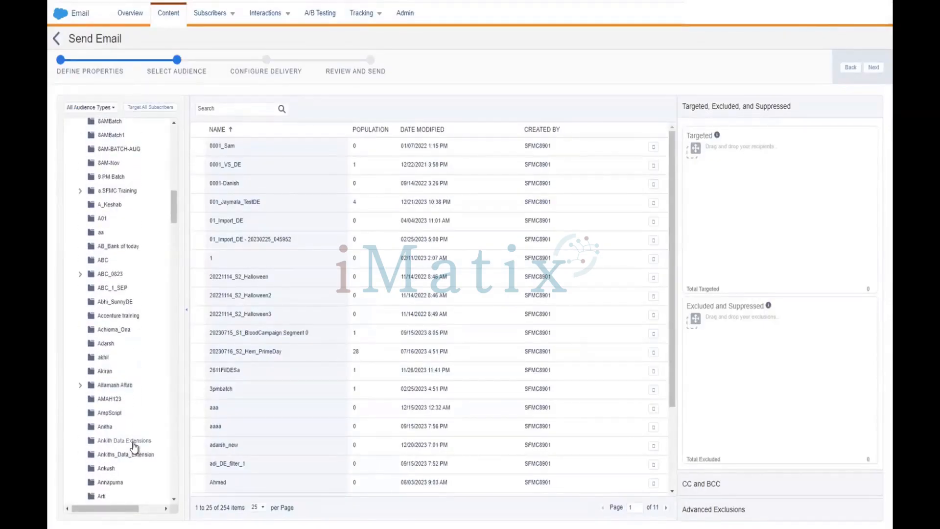
click(132, 443)
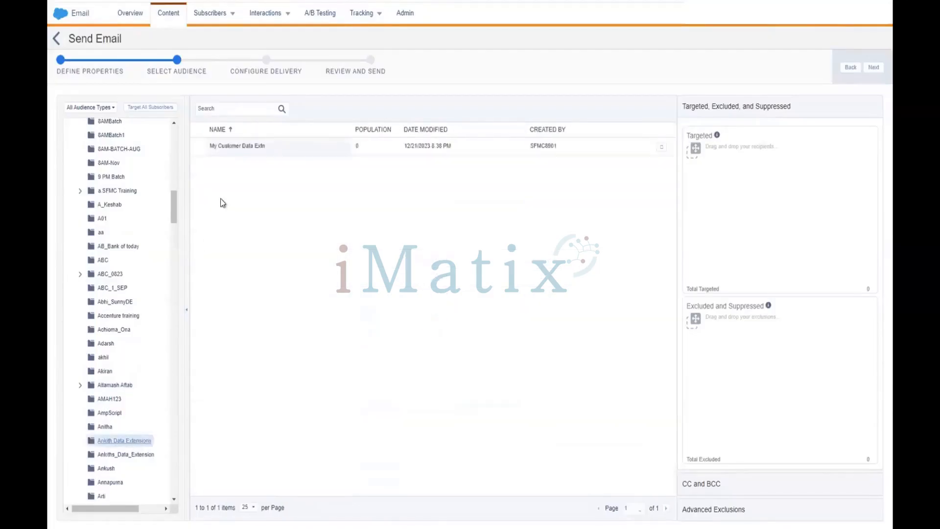
- Target My Customer Data Extn with the All Subscribers publication list, and proceed through the default delivery settings to the final review
click(244, 152)
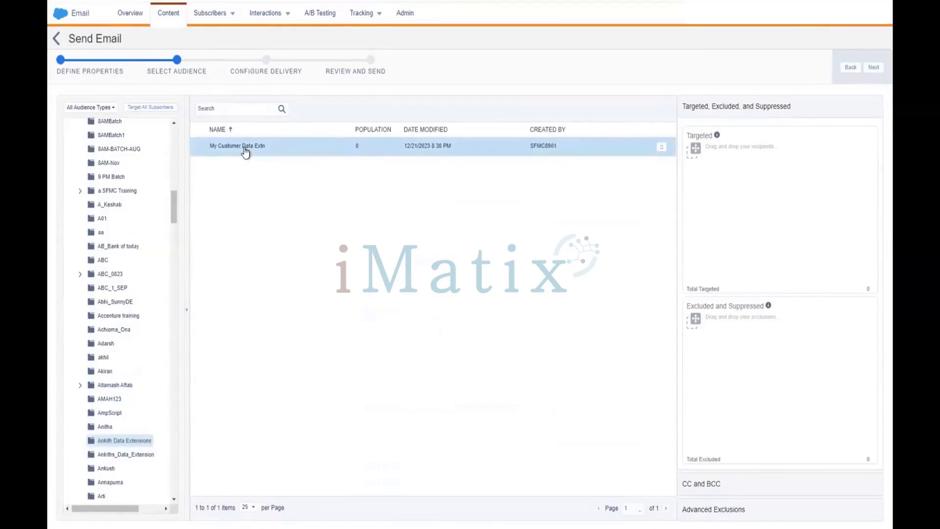
drag(245, 148, 759, 191)
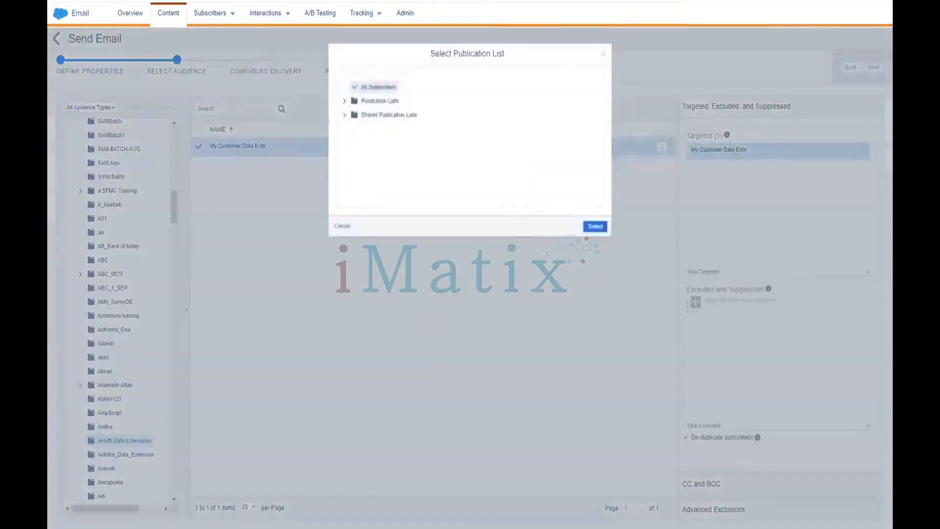
click(599, 227)
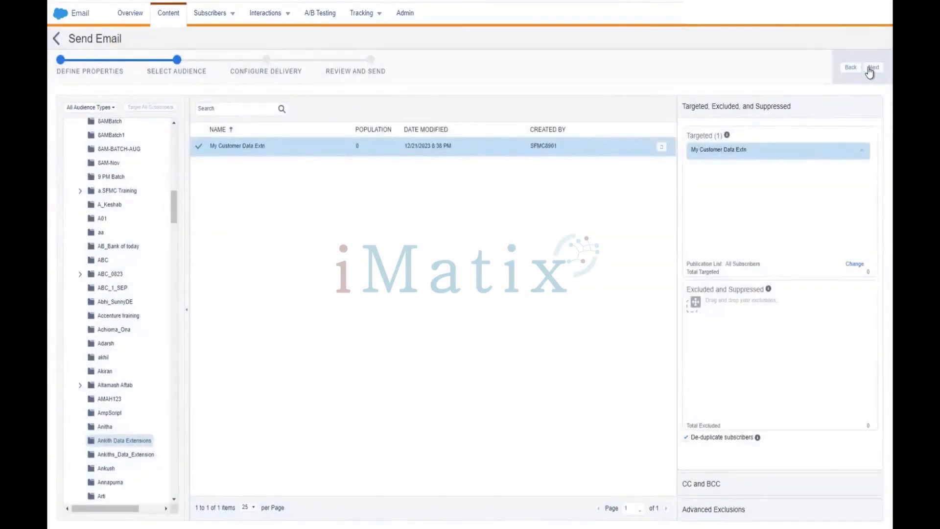
click(869, 71)
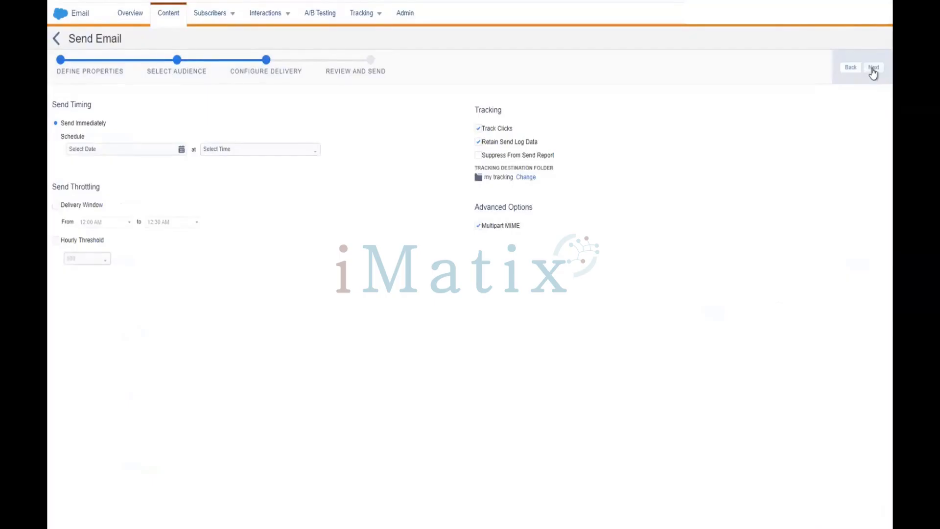
click(872, 71)
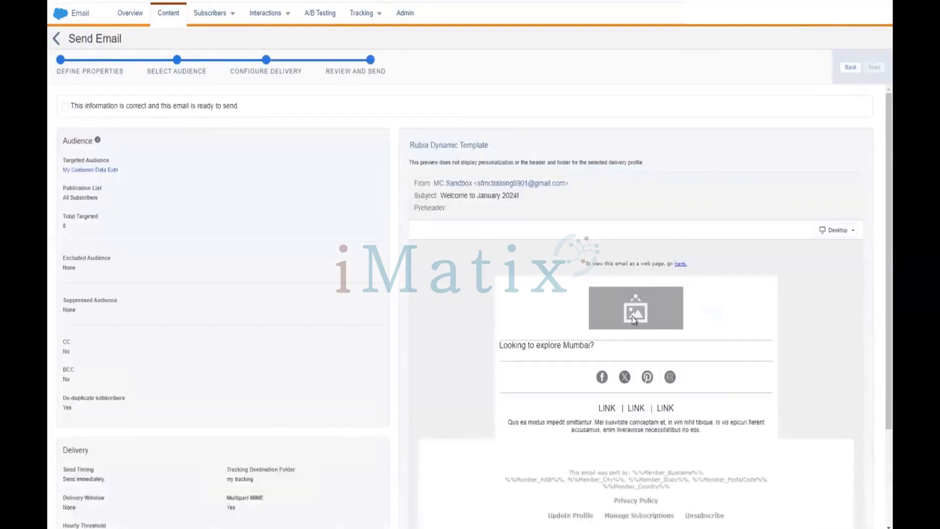
- Review the send summary and email preview, confirm that the information is correct, and send the email
scroll(580, 334, down, 1)
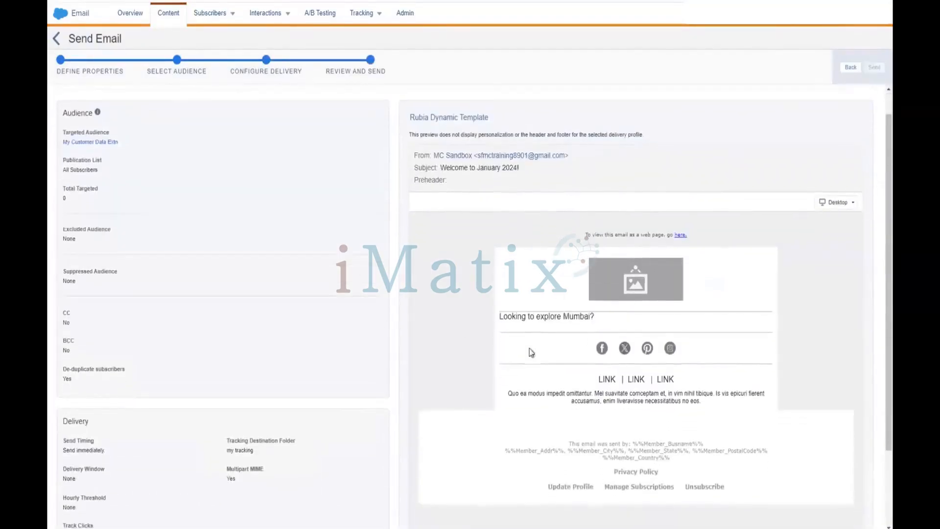
scroll(607, 308, down, 1)
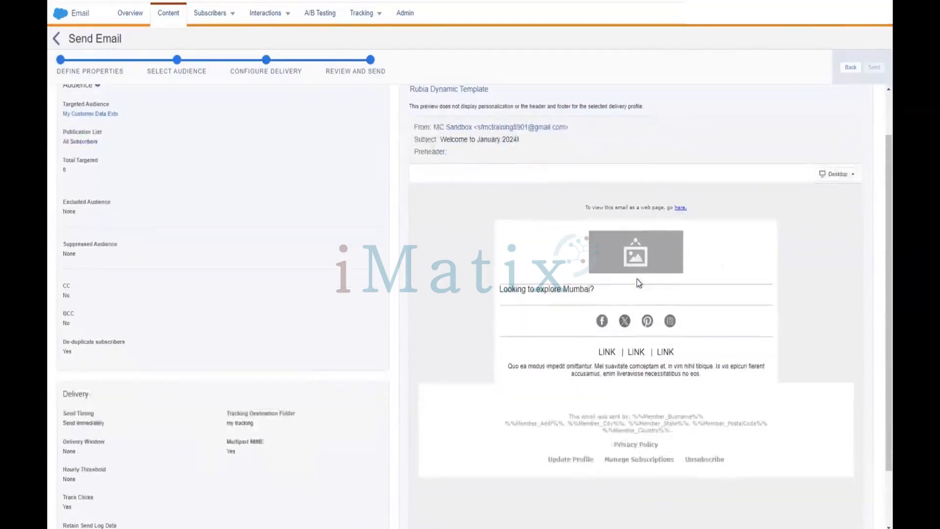
scroll(639, 282, down, 1)
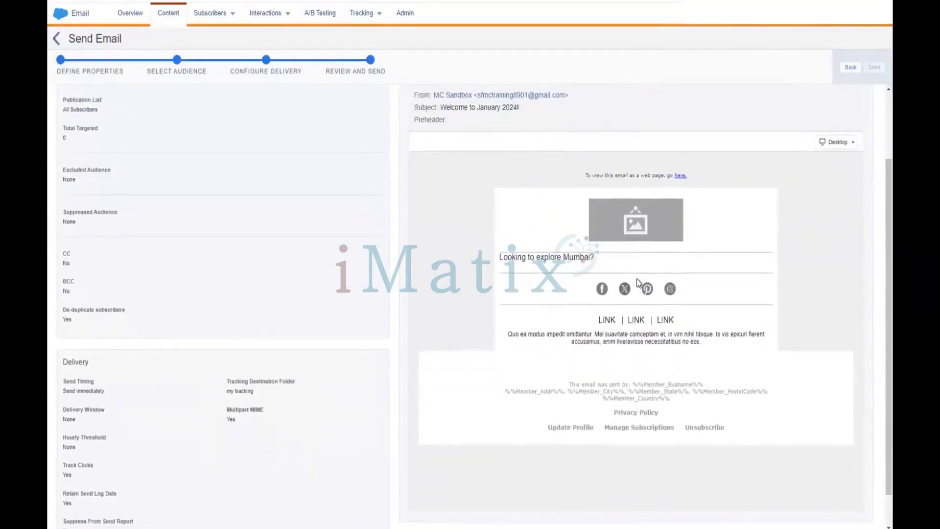
scroll(637, 283, up, 2)
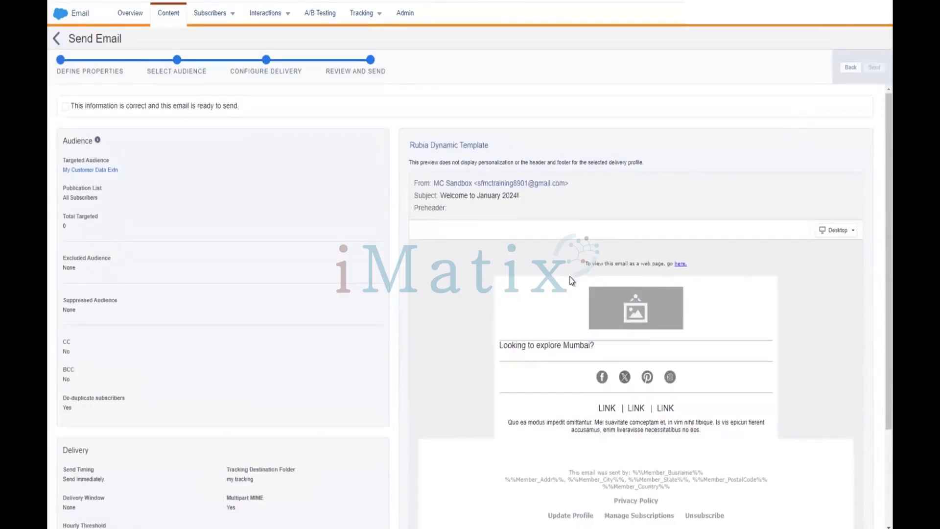
scroll(569, 278, down, 3)
scroll(569, 278, up, 3)
click(65, 106)
click(875, 69)
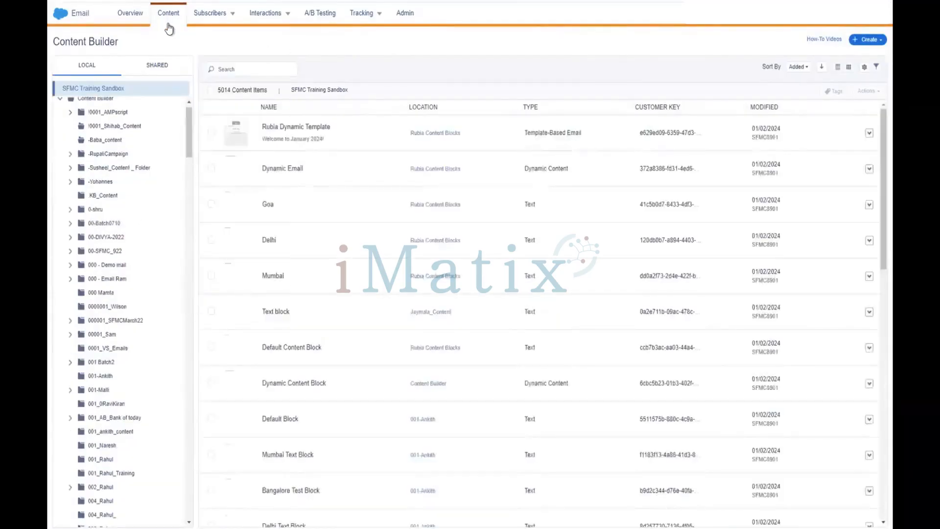
- Switch from the content library to the subscribers' Data Extensions list
scroll(115, 304, down, 1)
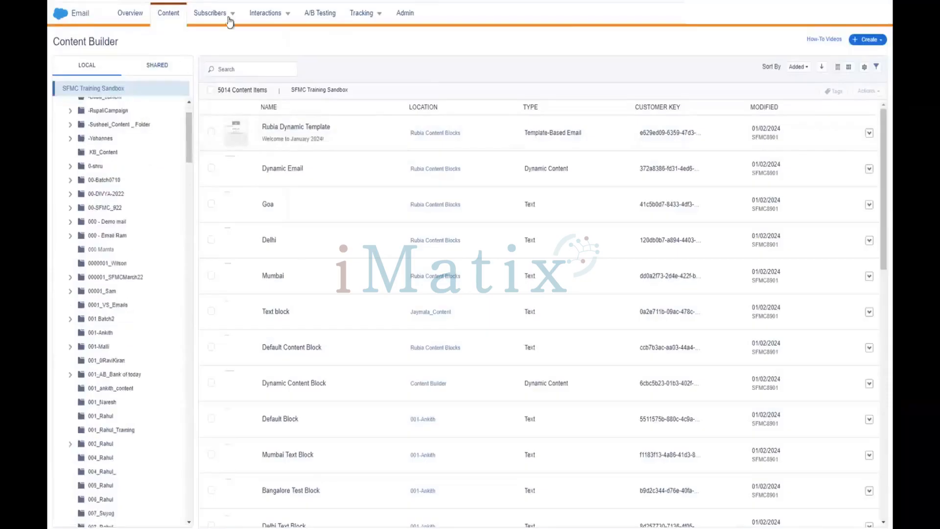
mouse_move(229, 20)
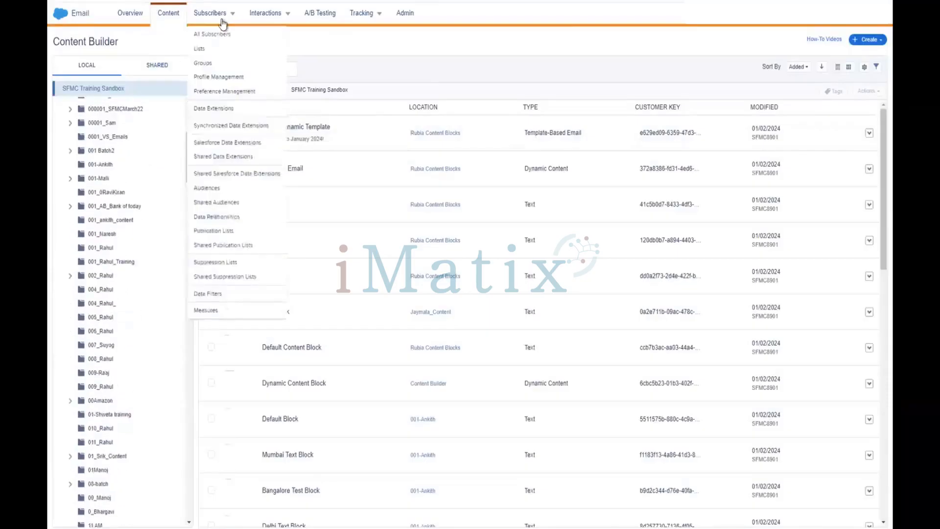
click(216, 107)
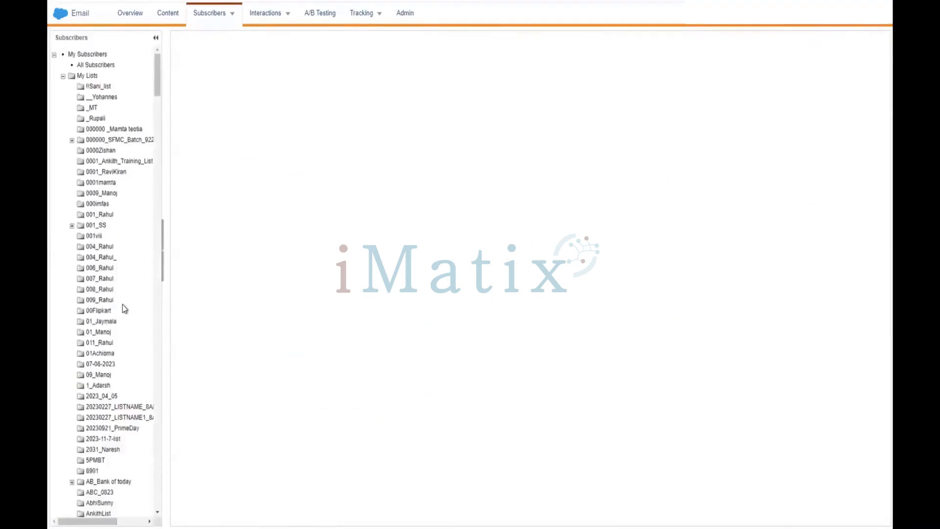
- Look through the subscriber folder tree for the data extensions folder that holds the targeted audience
scroll(122, 308, down, 2)
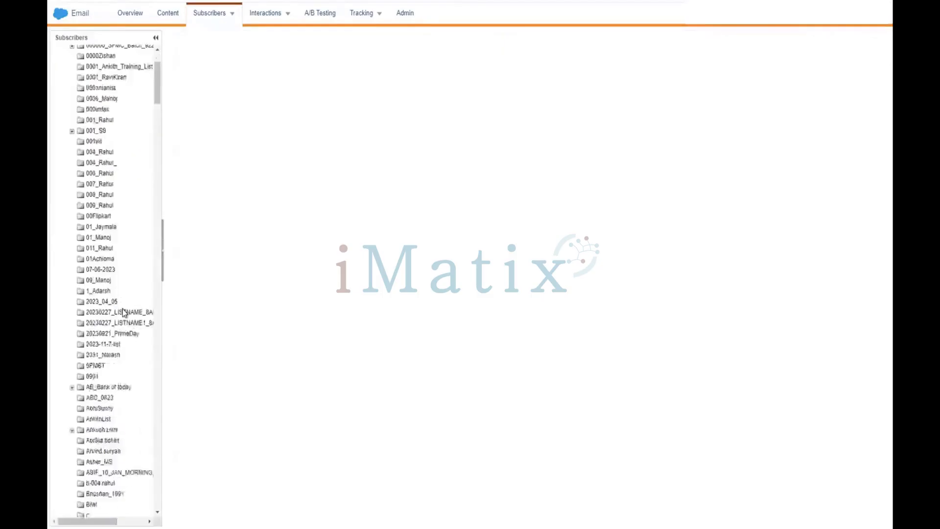
scroll(123, 311, down, 6)
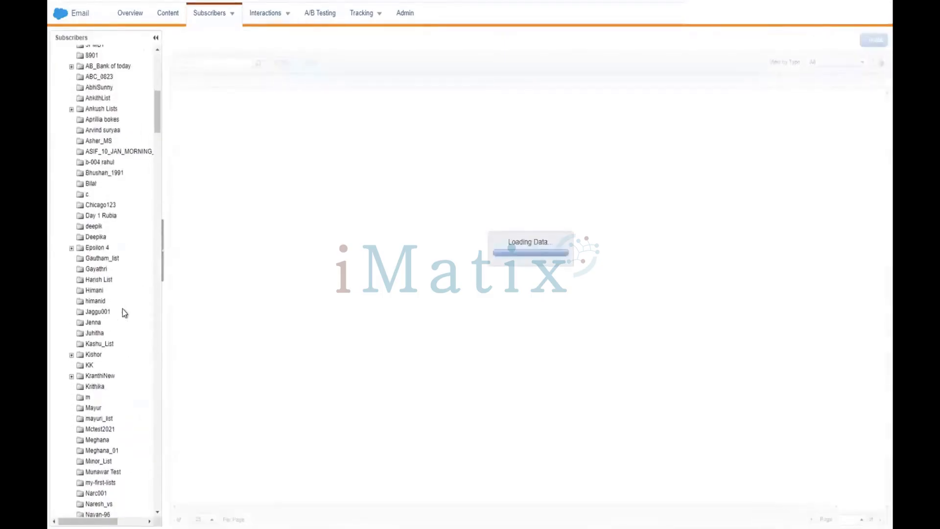
scroll(123, 312, down, 2)
scroll(124, 312, up, 10)
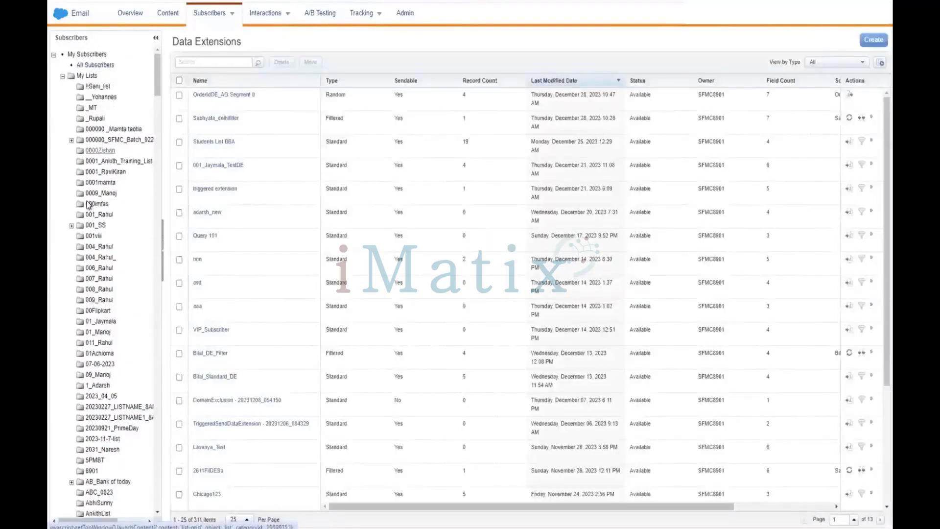
scroll(93, 236, down, 5)
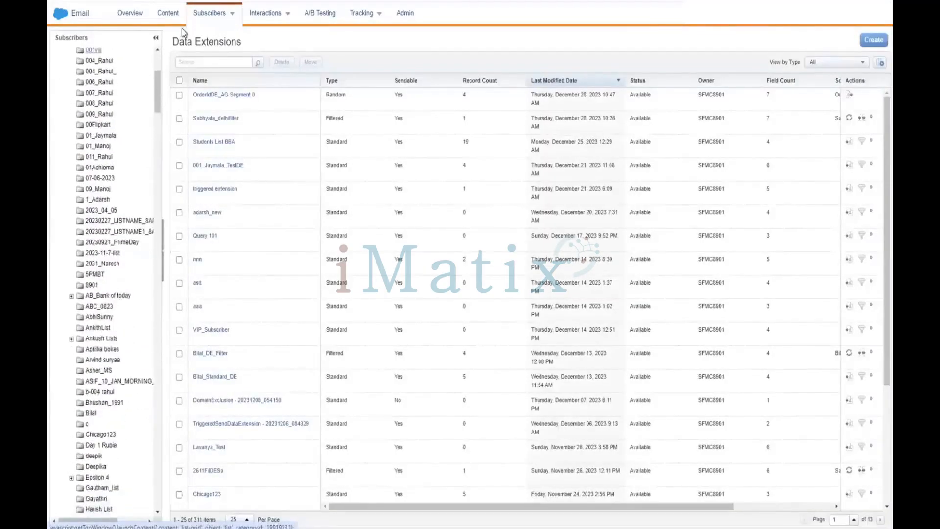
scroll(104, 278, down, 1)
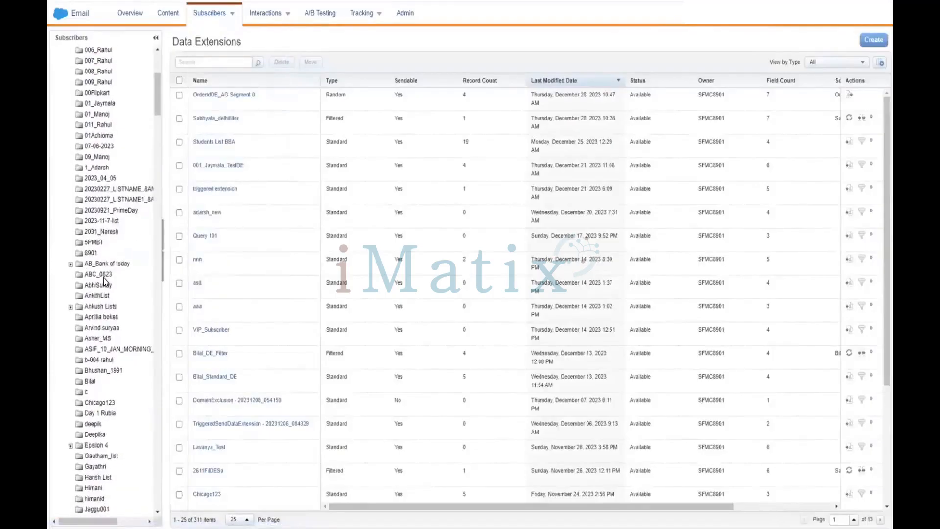
scroll(104, 278, down, 4)
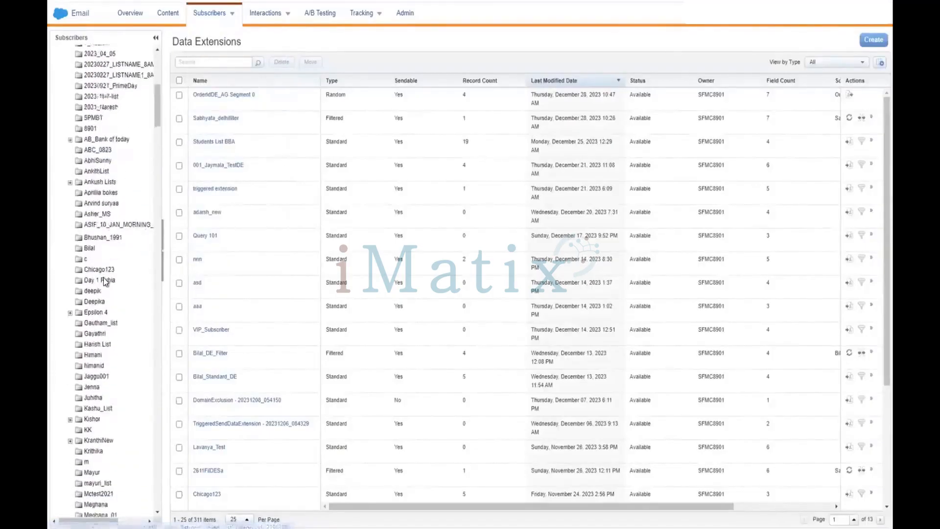
scroll(104, 278, down, 6)
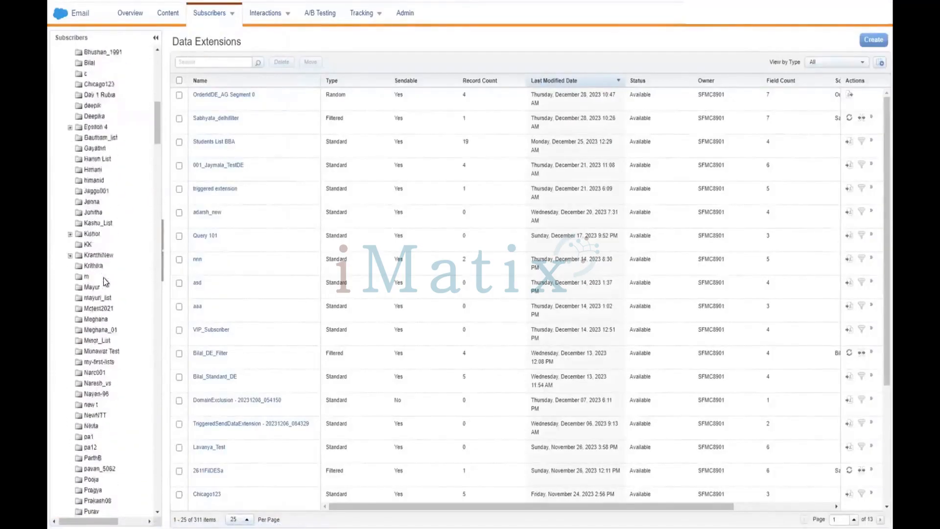
scroll(104, 277, down, 15)
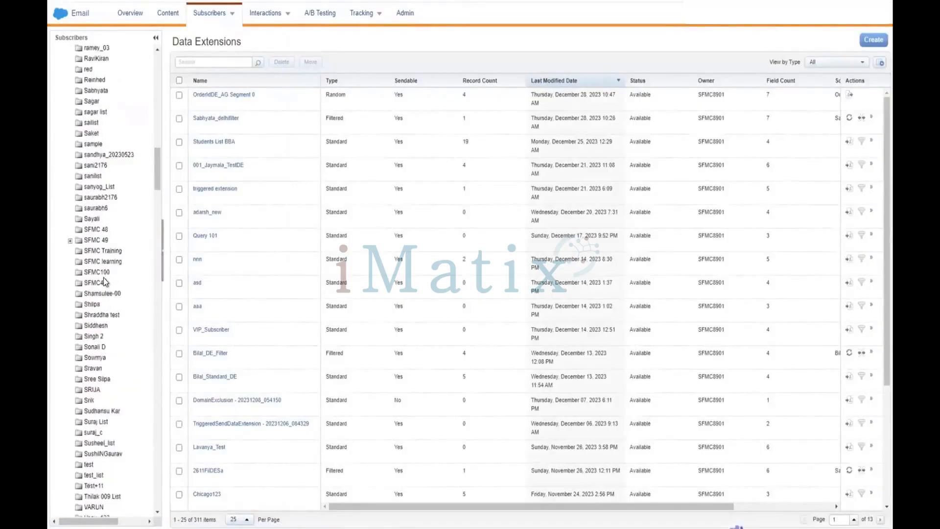
scroll(104, 278, down, 11)
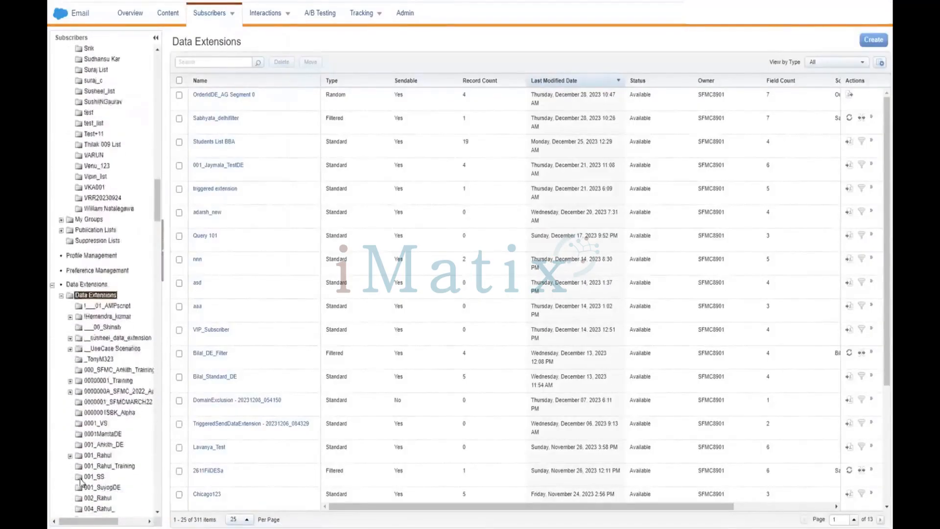
scroll(96, 450, down, 10)
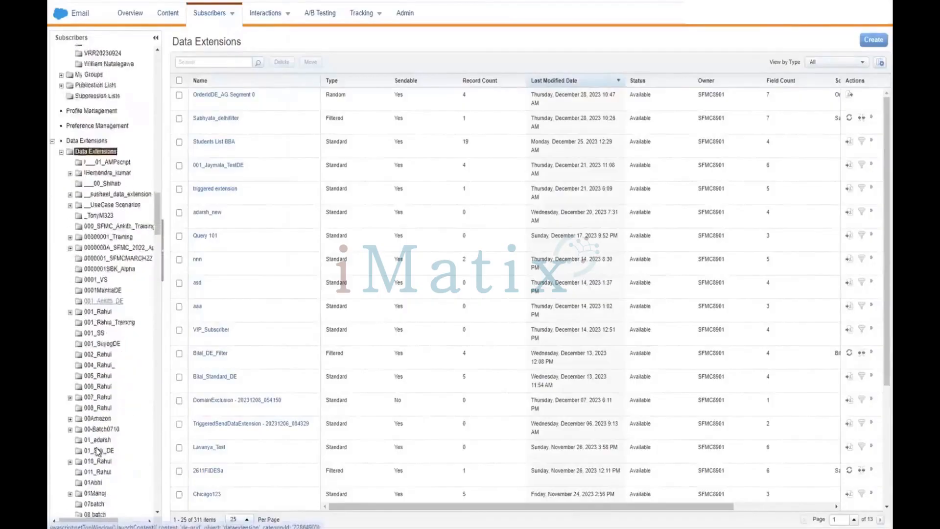
scroll(96, 450, down, 8)
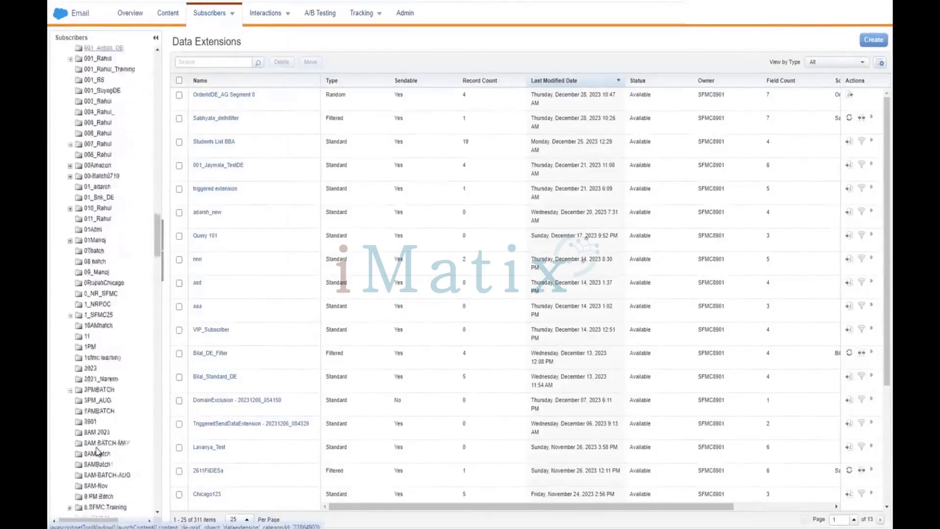
scroll(110, 438, down, 1)
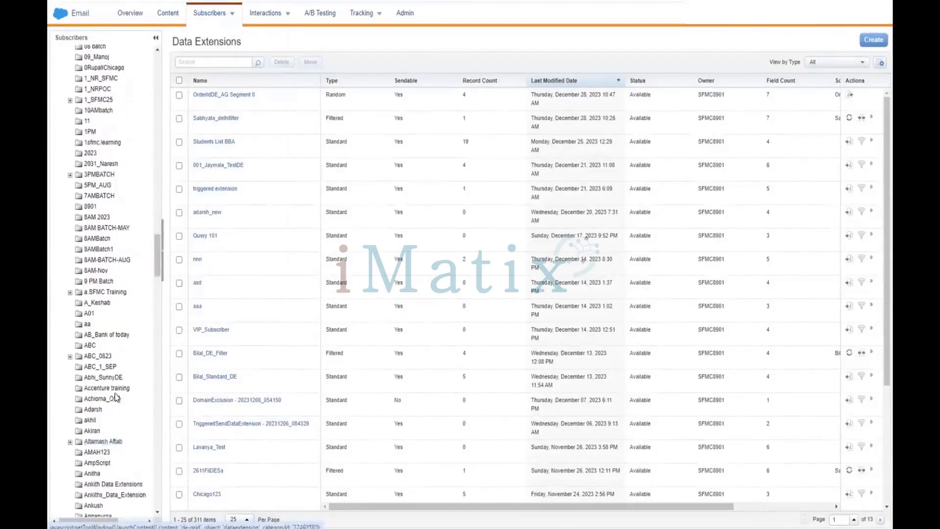
- Open My Customer Data Extn from its folder and view its records
click(112, 485)
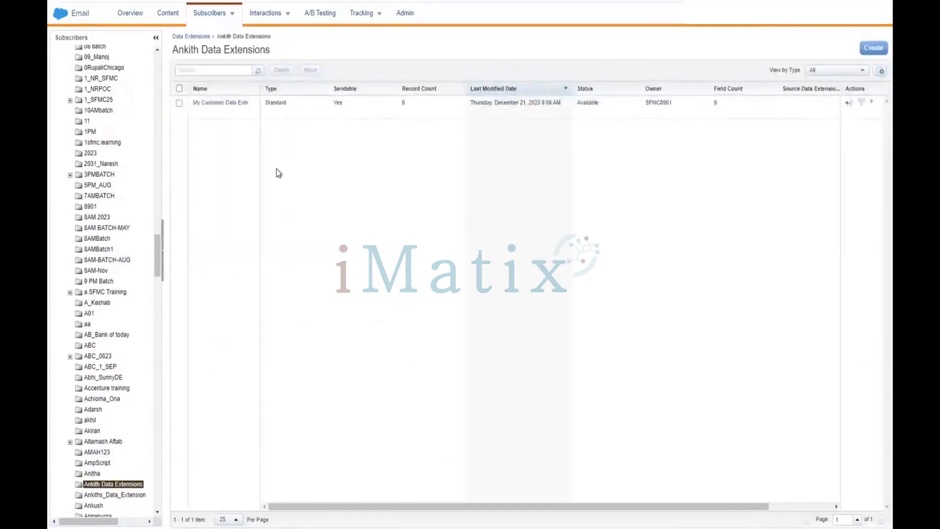
click(232, 104)
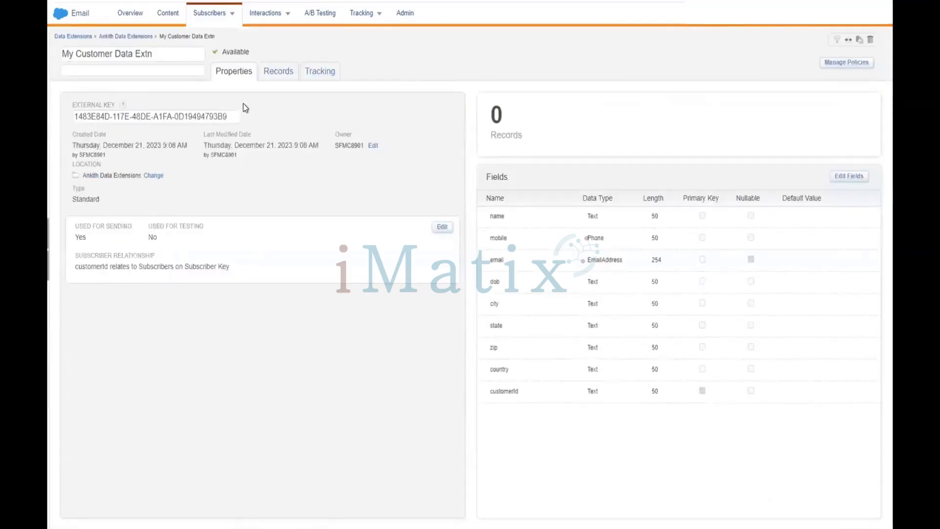
click(278, 73)
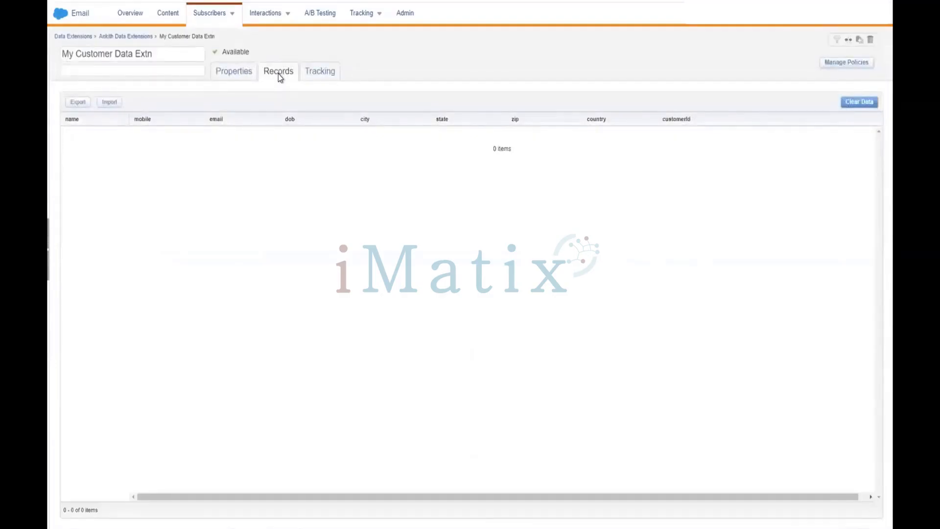
- Check the send tracking of My Customer Data Extn and return to its records
click(311, 71)
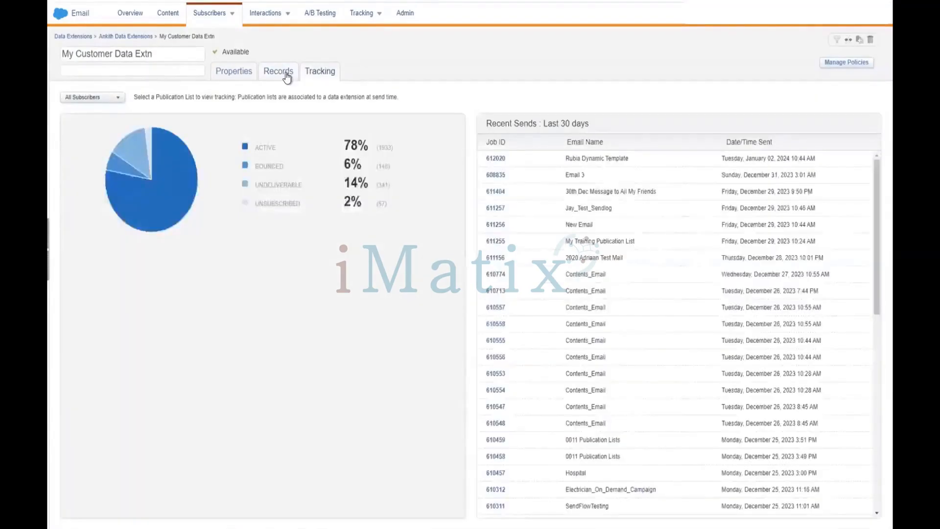
click(287, 73)
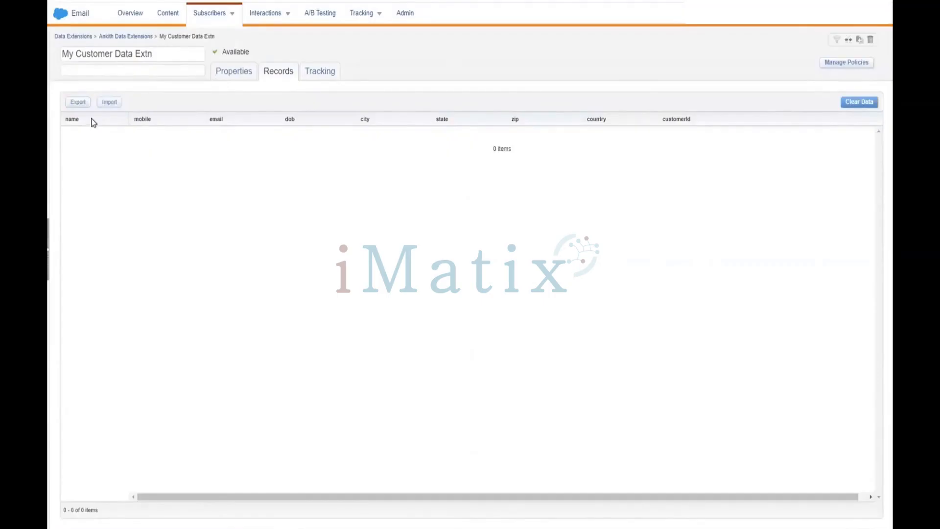
- Start an import into My Customer Data Extn and choose Data Extension.csv from the computer as its file
click(111, 102)
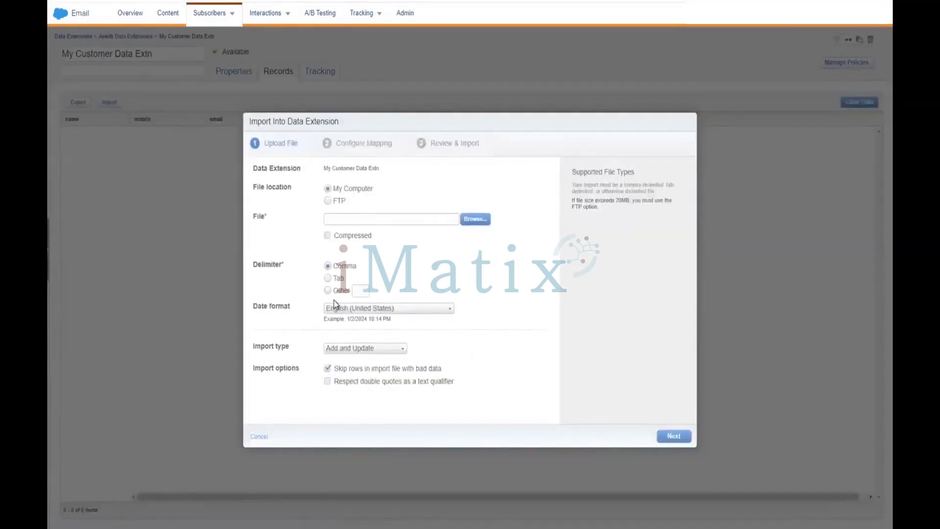
click(480, 220)
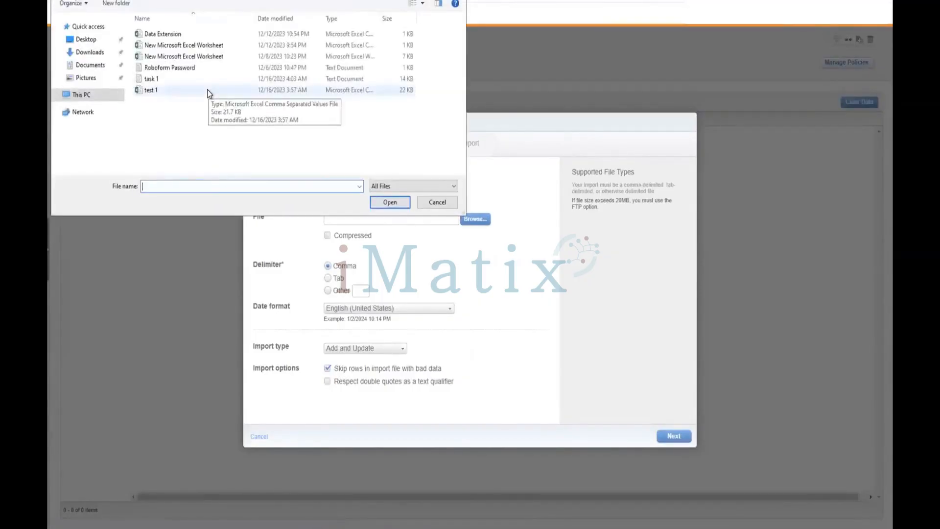
click(189, 34)
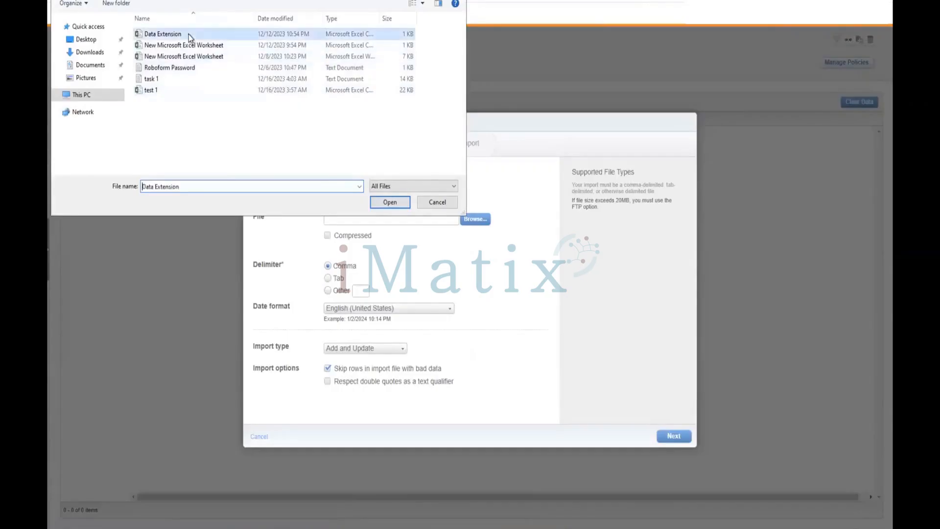
click(389, 200)
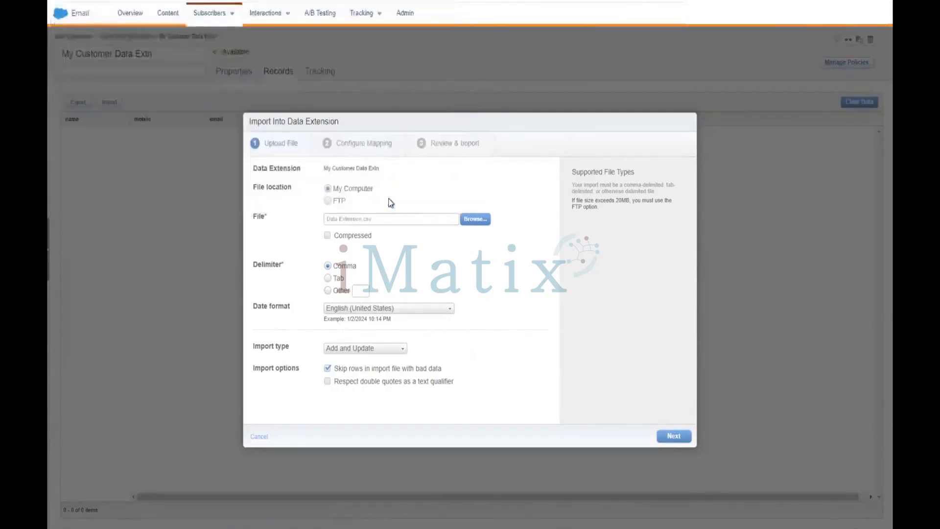
- Try to map the file's columns by header row, check the required mappings, and go back to the file upload
click(671, 437)
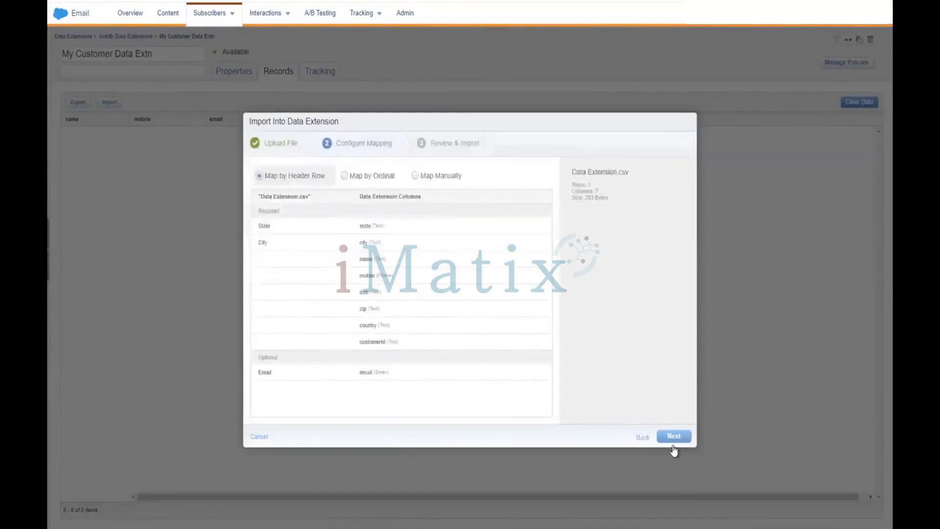
click(674, 436)
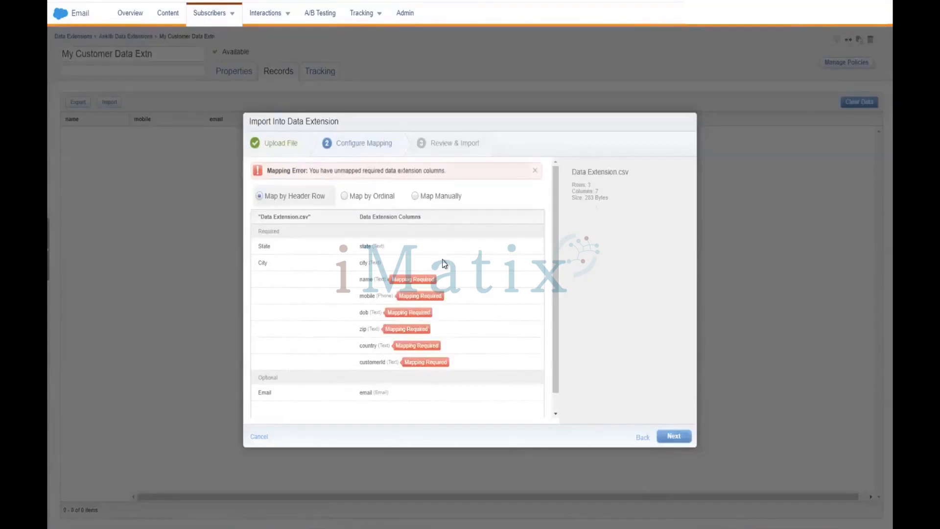
scroll(442, 259, down, 1)
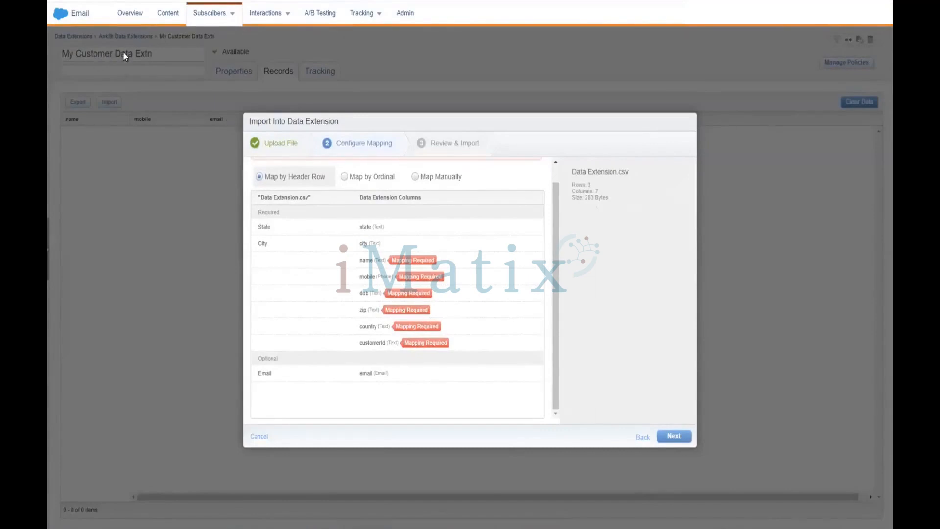
click(642, 438)
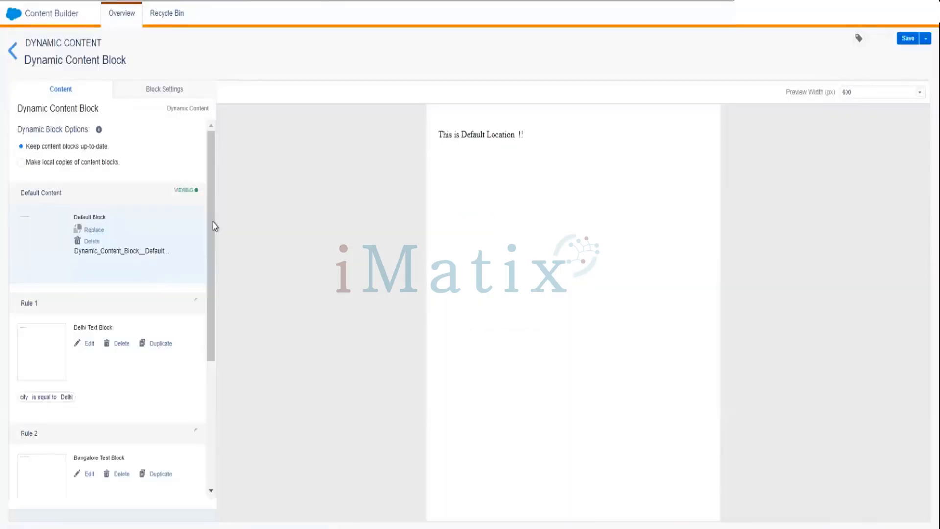
- Start Rule 4 in the Dynamic Content Block with the filter condition country is equal to India
drag(213, 222, 199, 191)
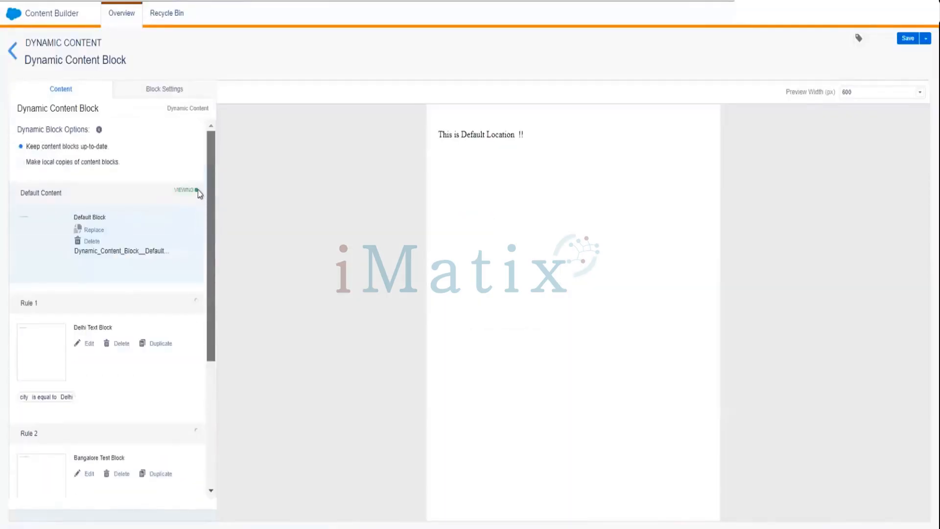
drag(210, 326, 212, 482)
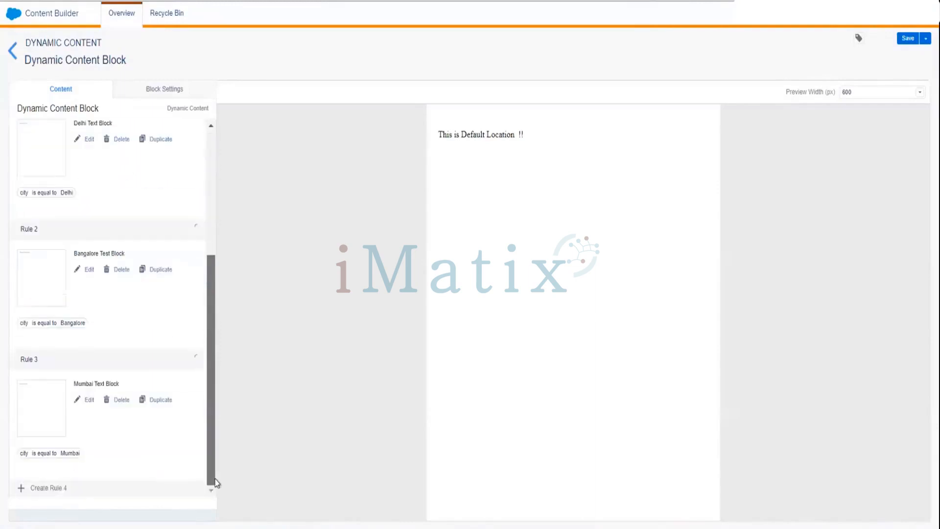
click(44, 488)
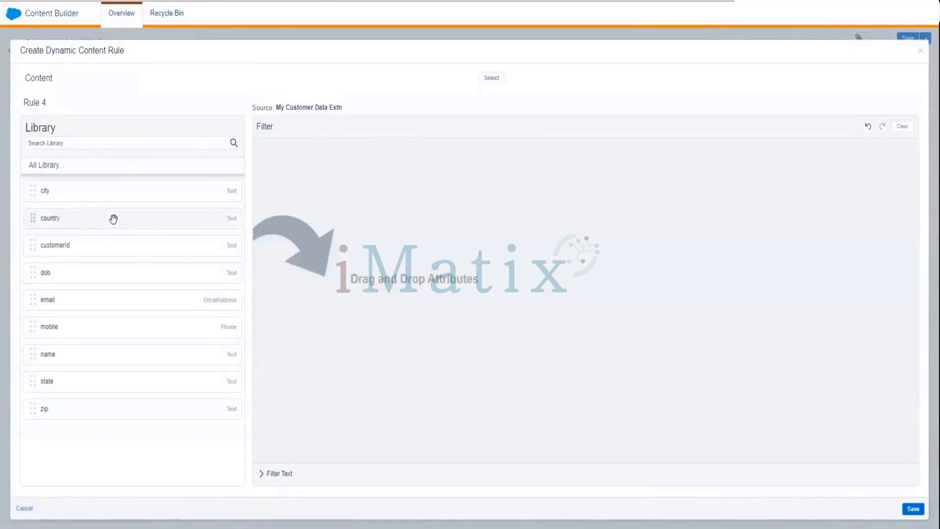
drag(157, 218, 337, 175)
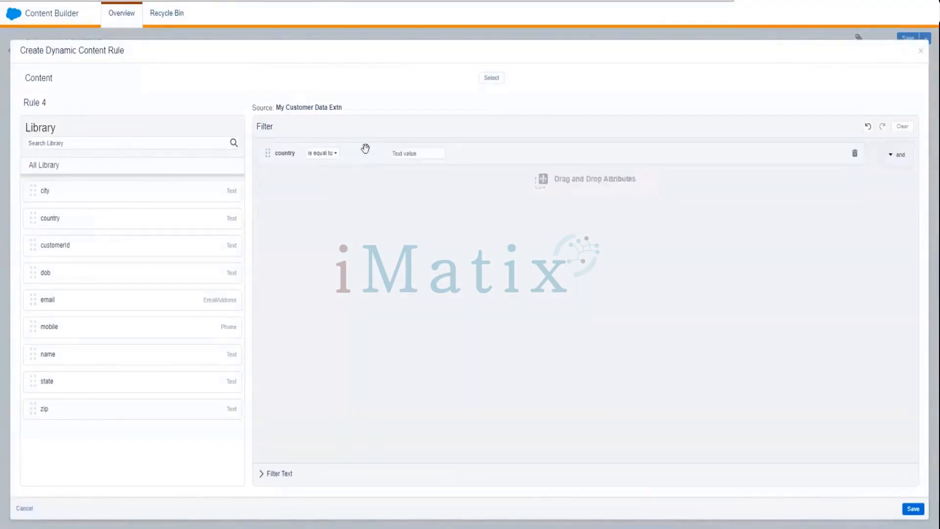
click(414, 155)
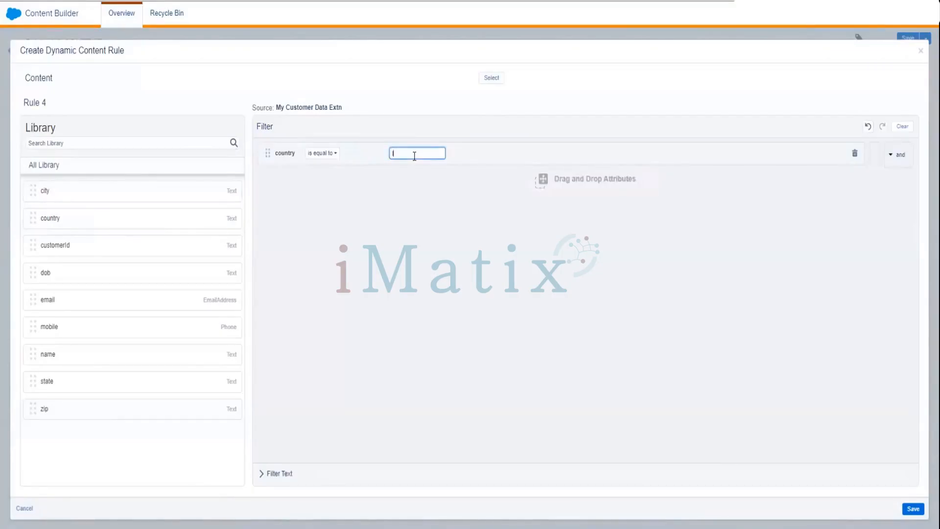
text(INdia)
key(BackSpace)
key(BackSpace)
key(BackSpace)
key(BackSpace)
key(BackSpace)
text(India)
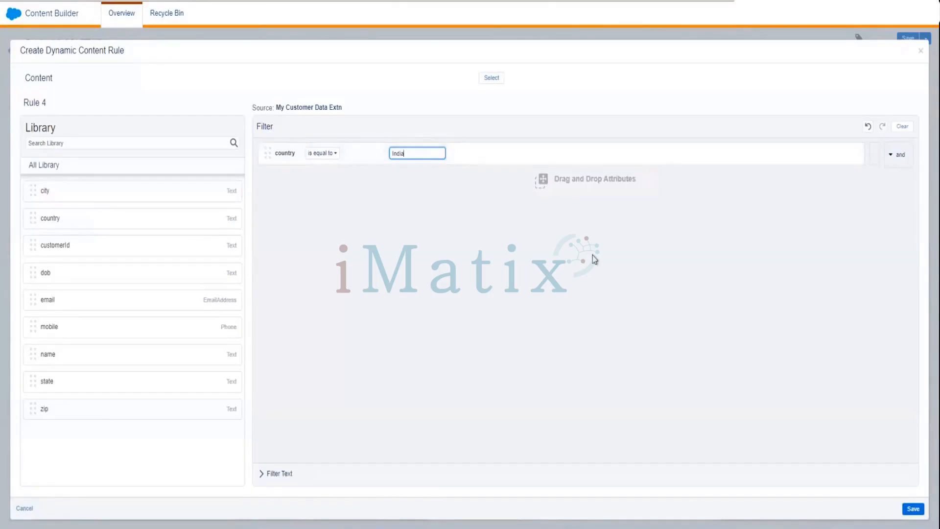
click(593, 259)
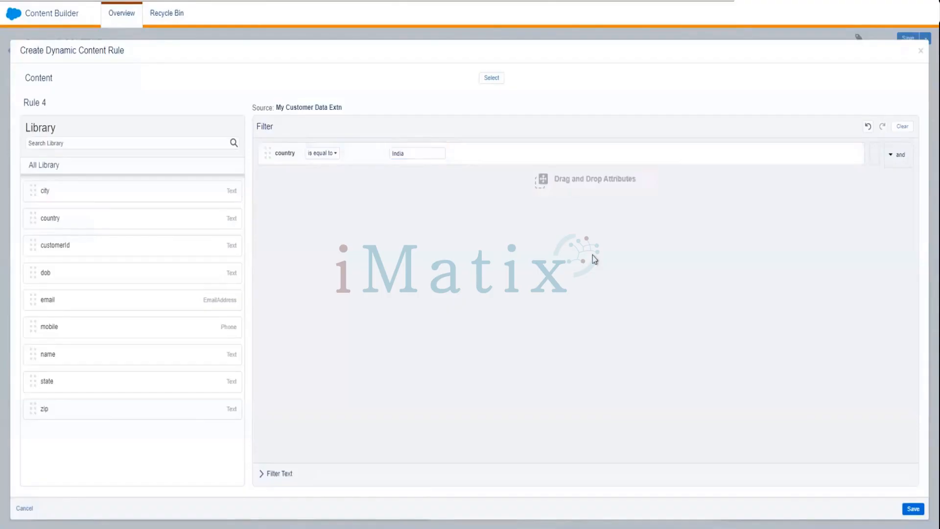
- Set the filter's logical operator to OR and add a second condition, country is equal to UK
click(897, 160)
drag(65, 221, 307, 190)
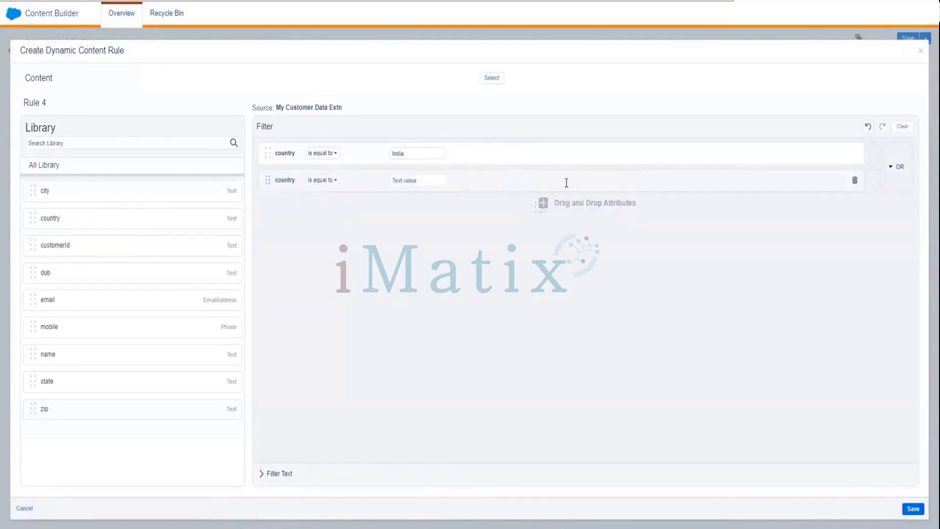
click(416, 180)
text(UK)
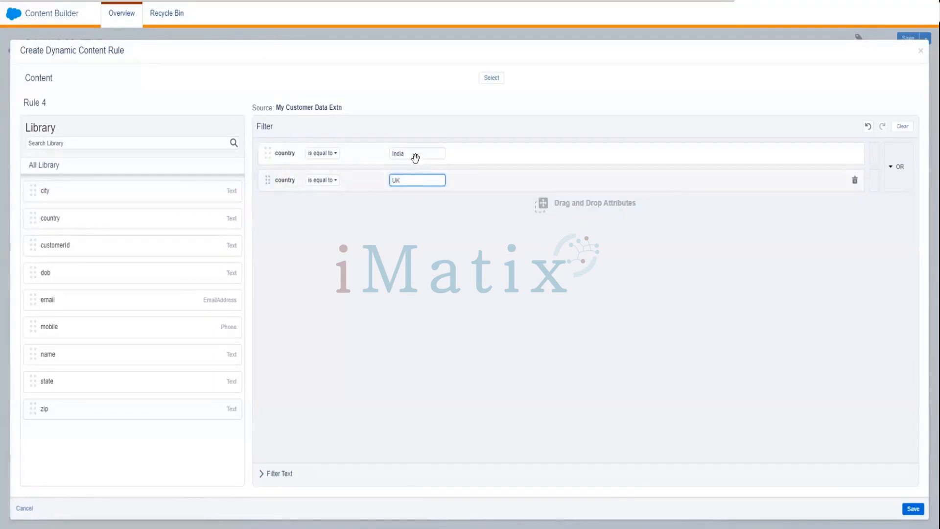
click(512, 309)
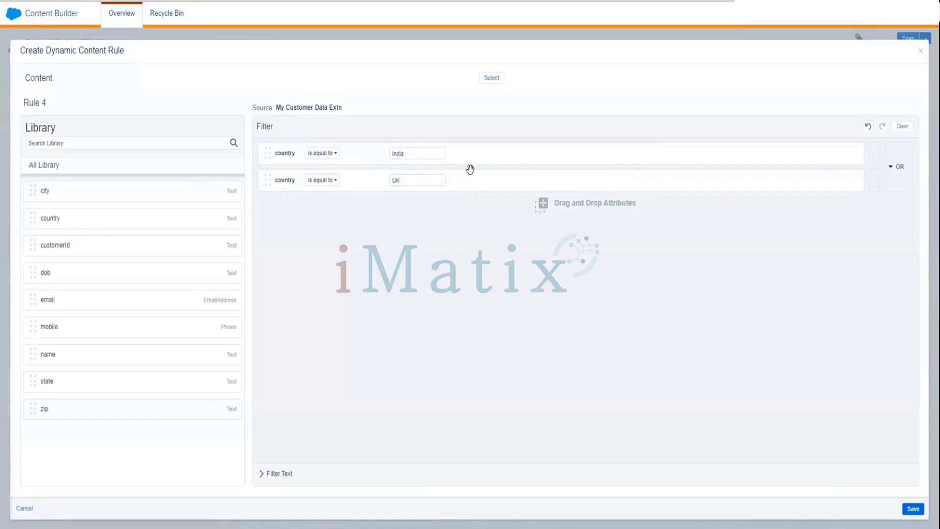
- Assign the existing content item named Text block as the content of Rule 4
click(488, 78)
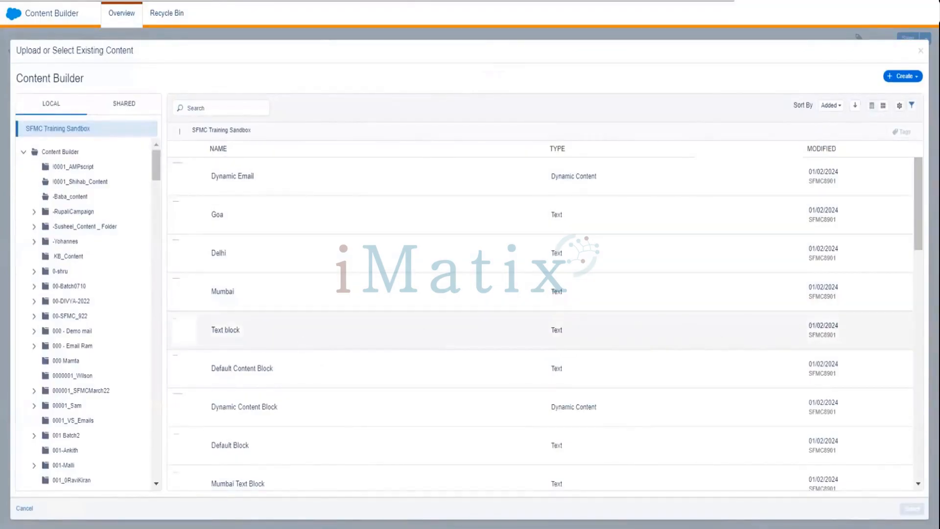
scroll(919, 220, down, 2)
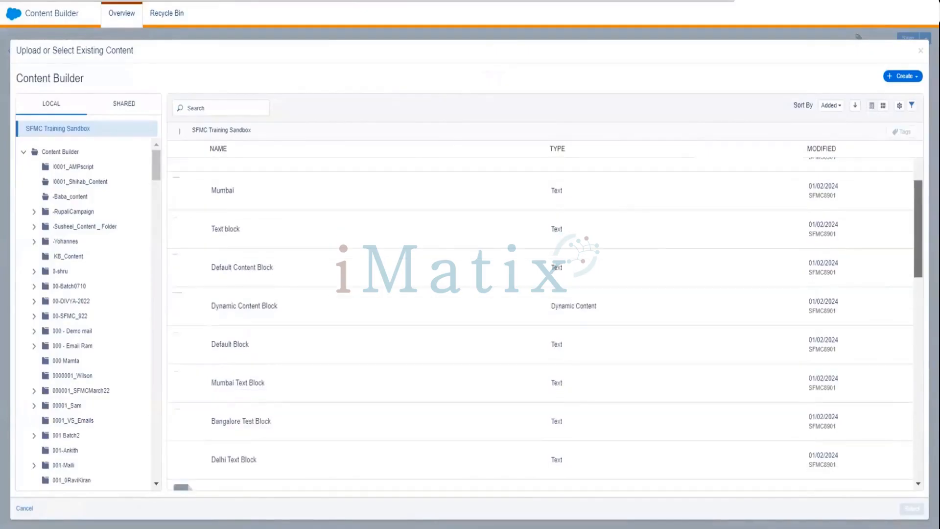
drag(918, 220, 918, 223)
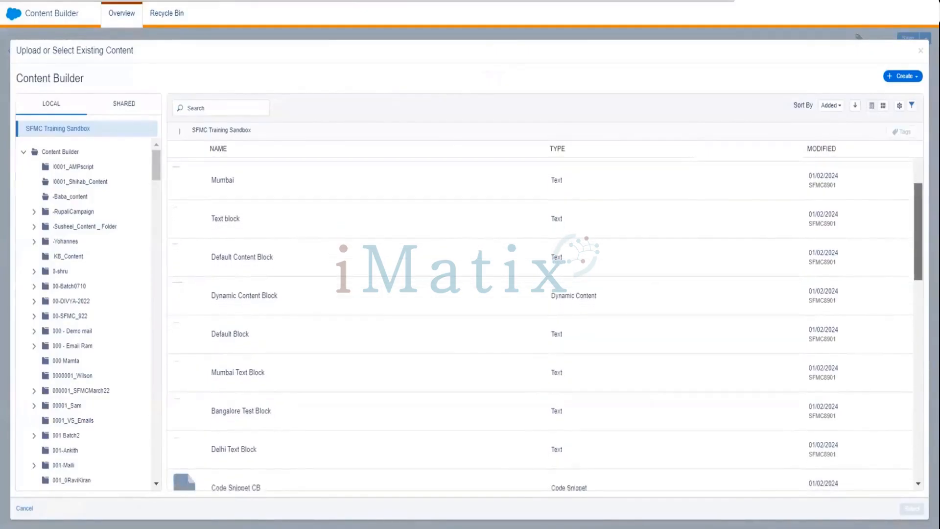
double_click(516, 224)
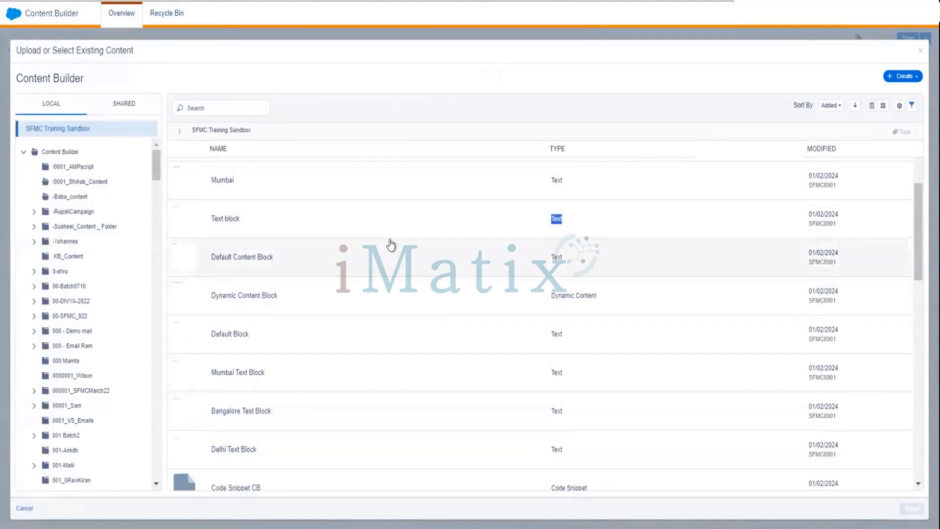
click(311, 229)
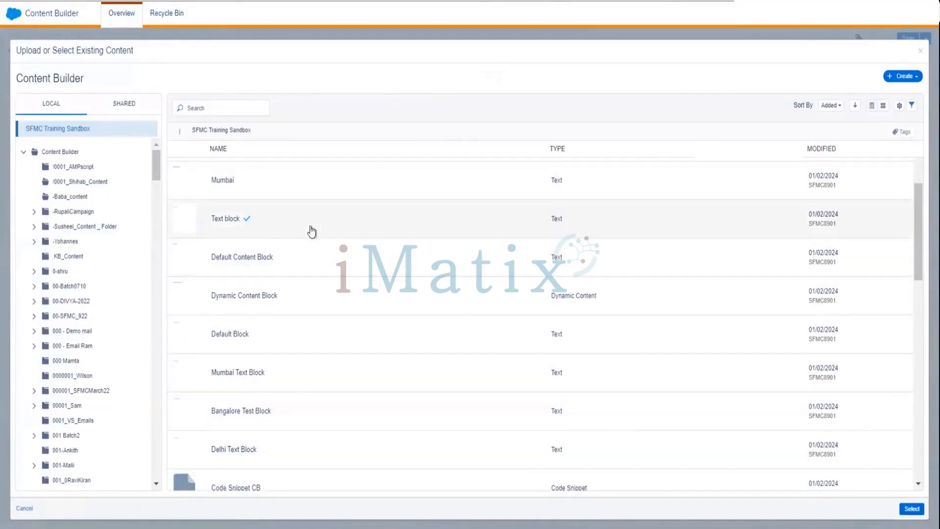
click(906, 508)
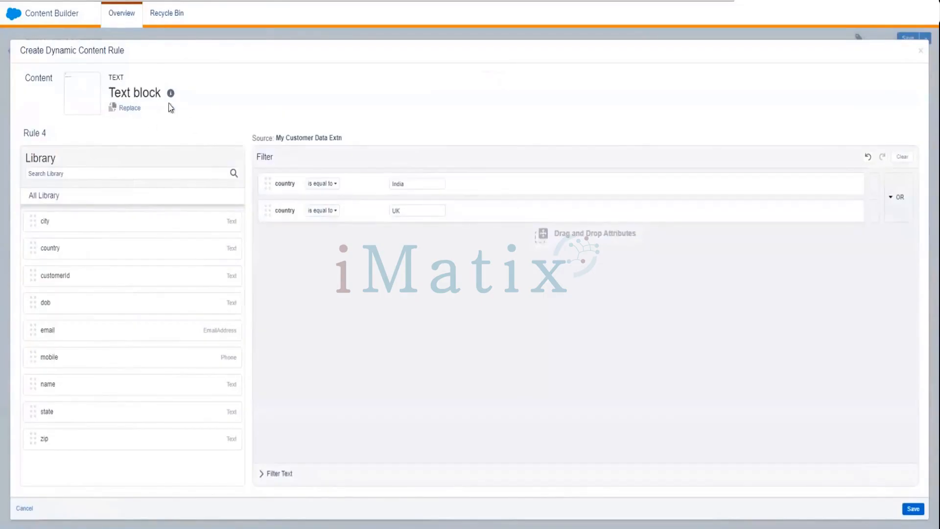
- Switch Rule 4's logical operator to AND and add the condition city is equal to Delhi
click(889, 198)
drag(90, 225, 322, 248)
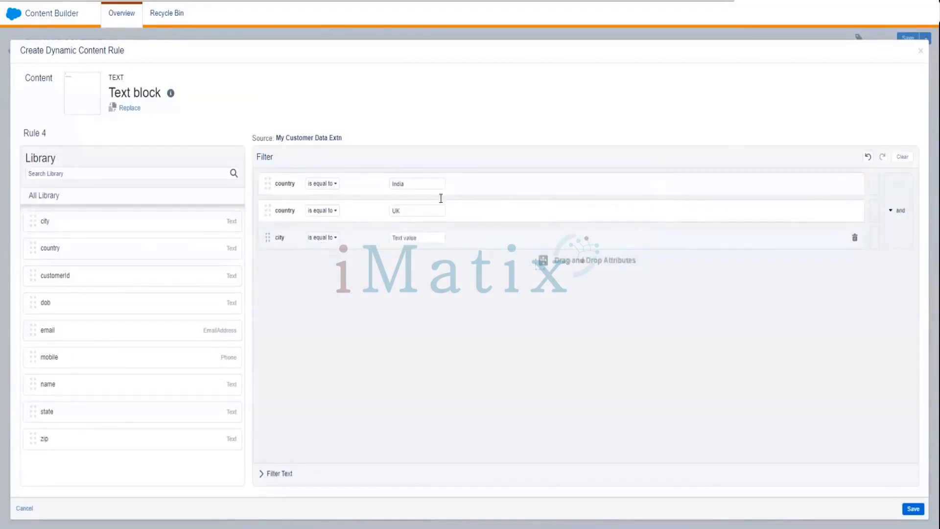
click(424, 240)
text(D)
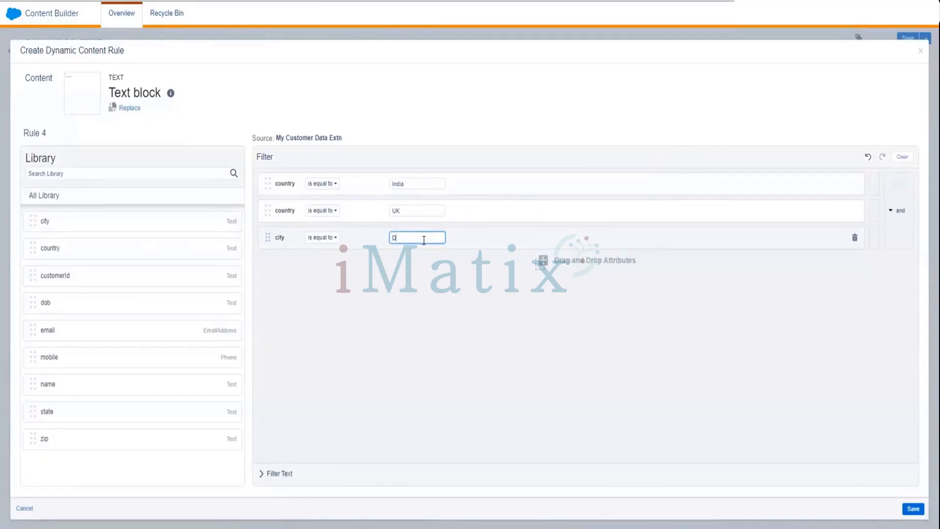
text(elhi)
click(819, 310)
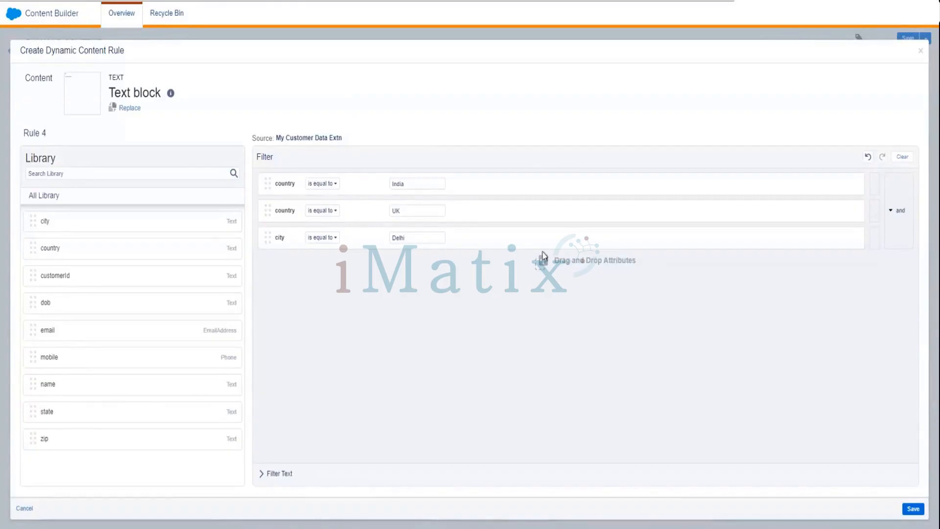
- Close the Rule 4 setup without saving it and return to the content library
click(912, 26)
click(743, 58)
click(920, 52)
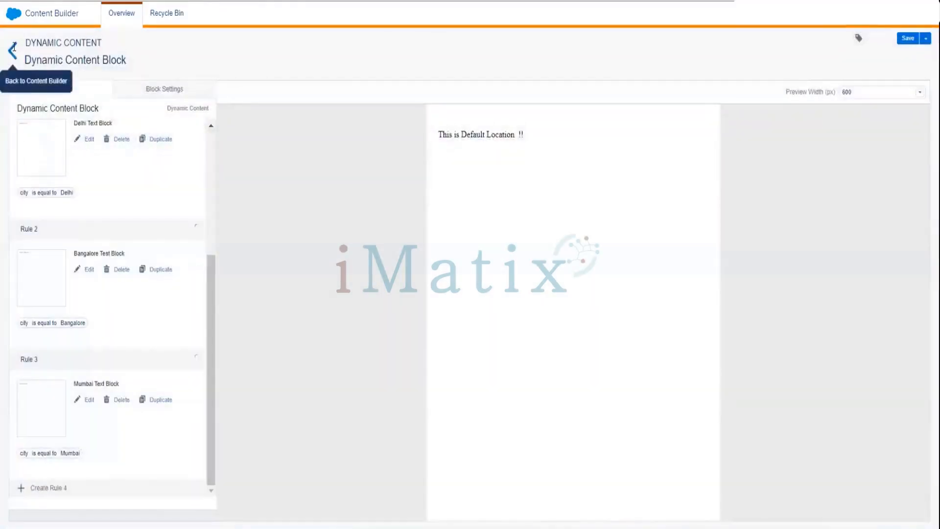
click(13, 51)
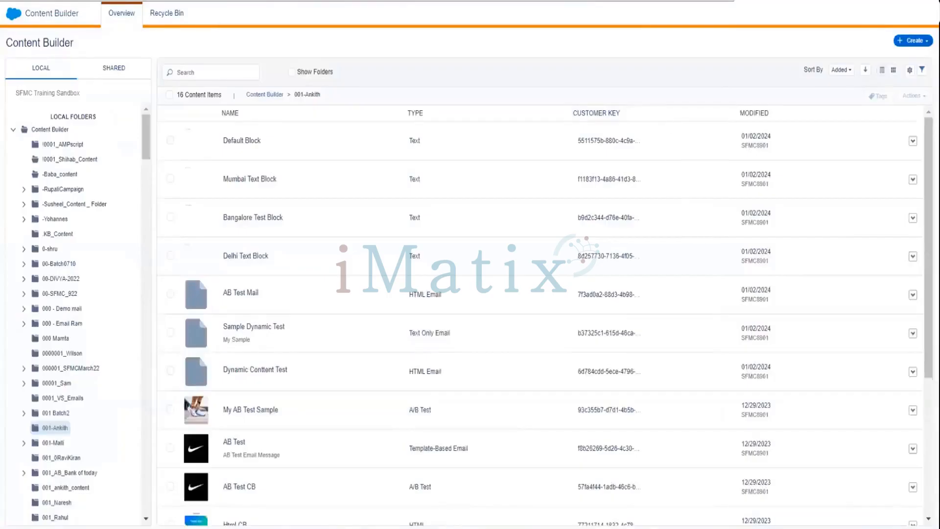
- Create an Enhanced Dynamic Content block from the content map named Content, modified 01/02/2024
click(913, 40)
mouse_move(889, 109)
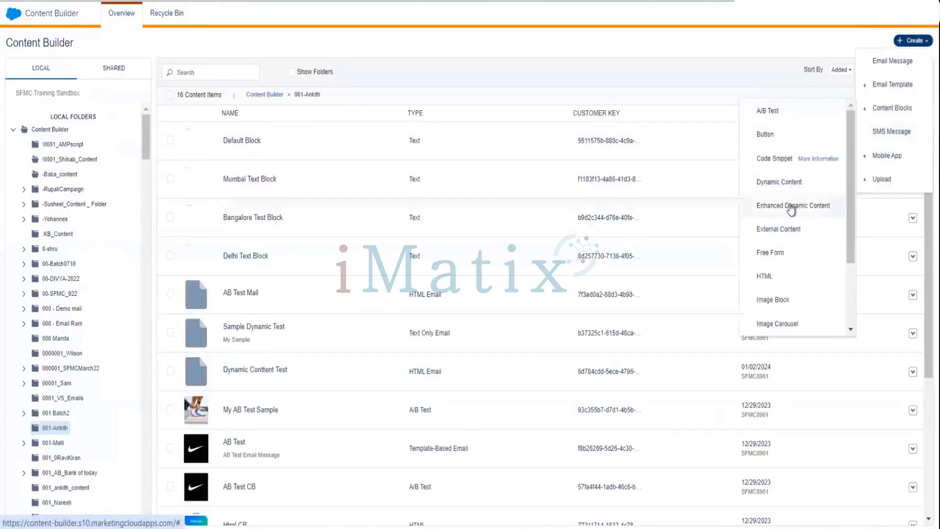
click(790, 208)
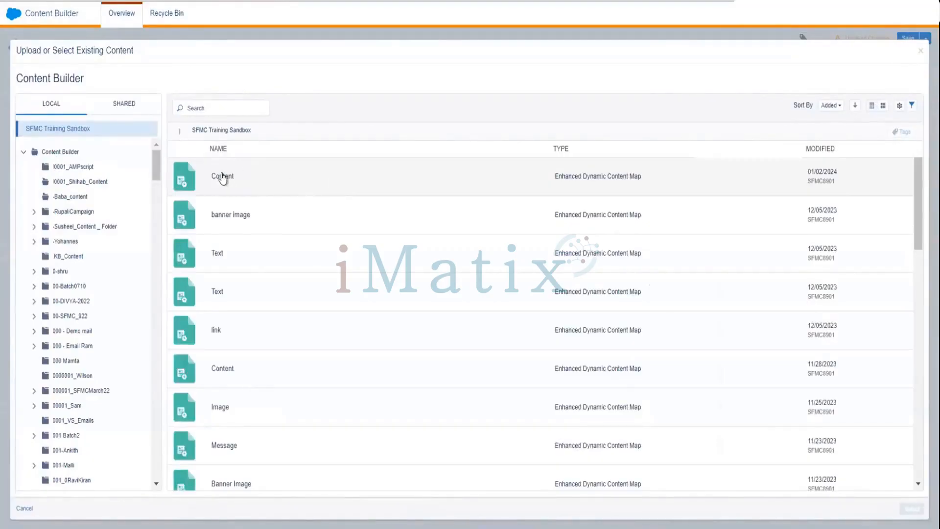
double_click(223, 177)
click(223, 177)
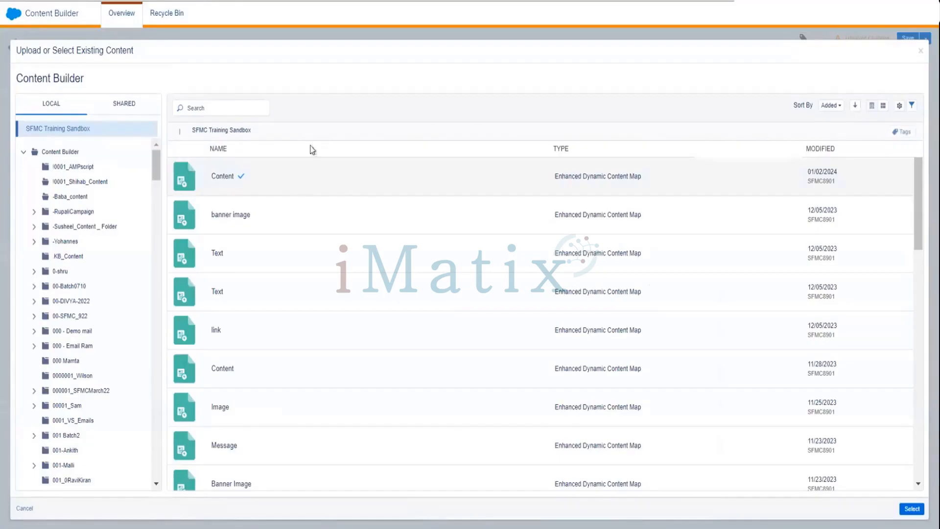
click(911, 510)
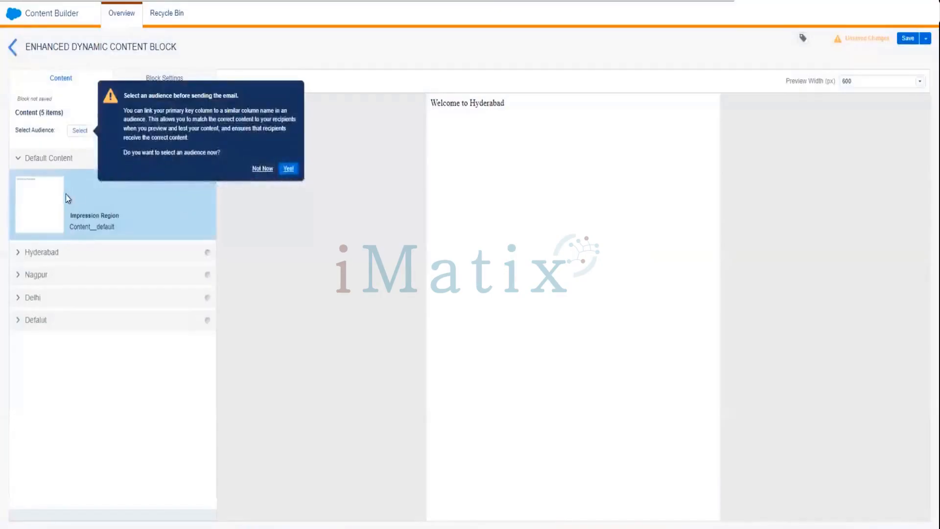
- Skip selecting an audience and preview the block's Hyderabad, Nagpur and Delhi content variations
click(263, 169)
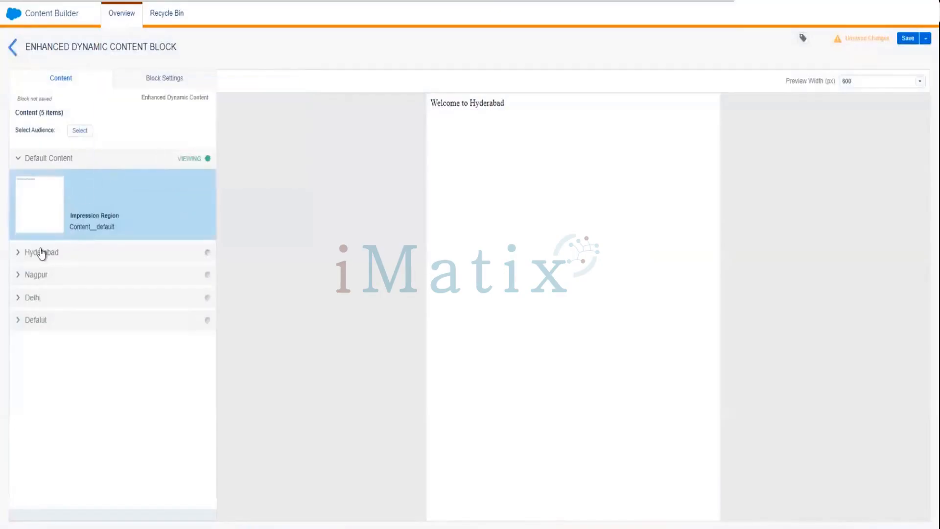
click(42, 253)
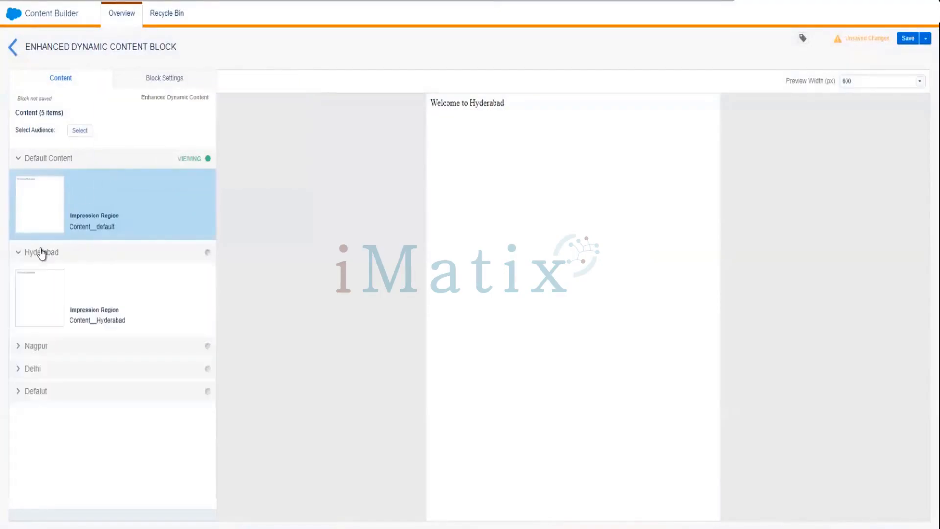
click(38, 301)
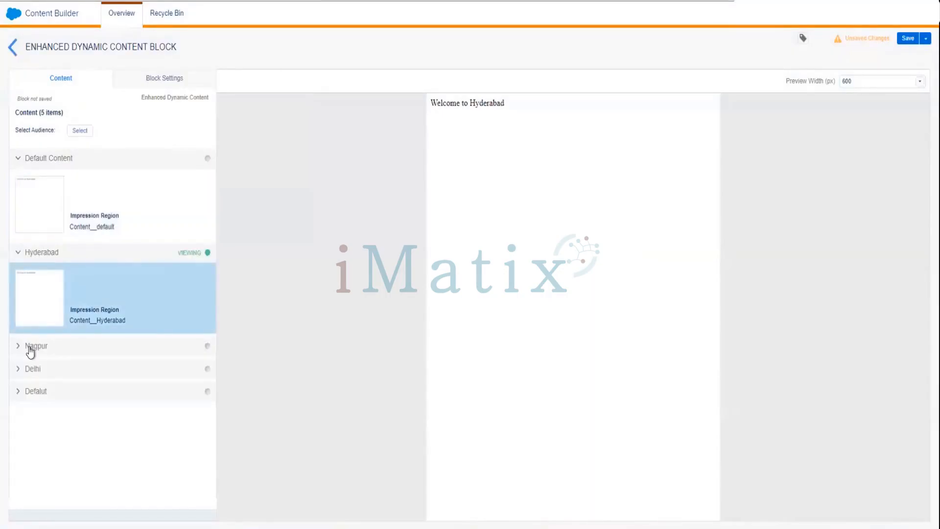
click(30, 348)
click(43, 383)
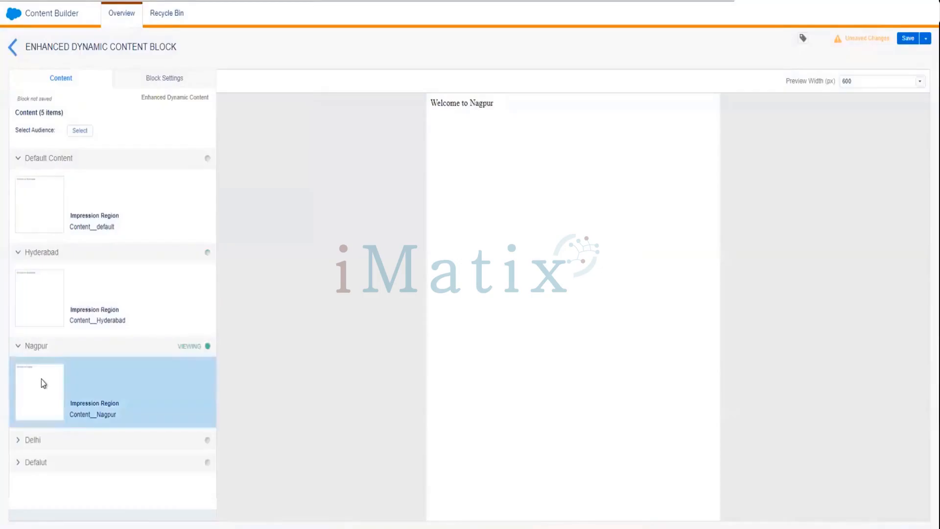
click(42, 442)
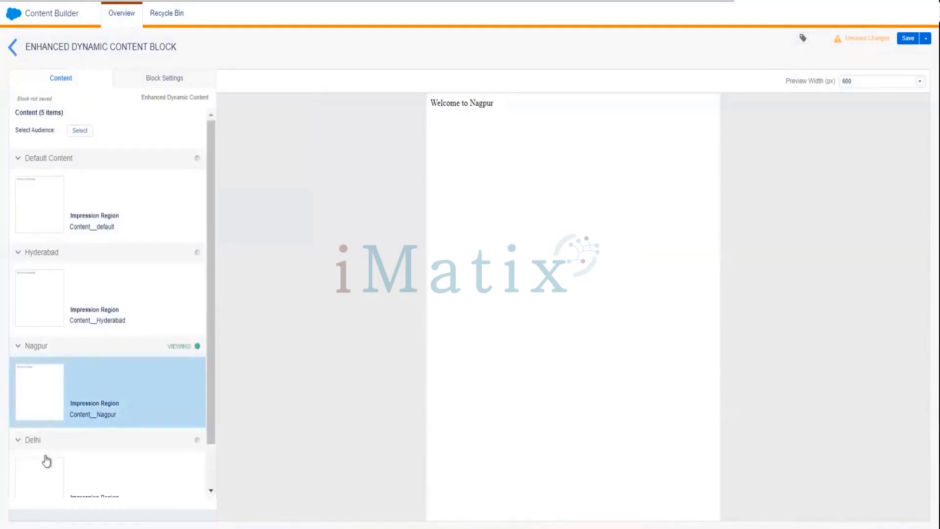
click(201, 454)
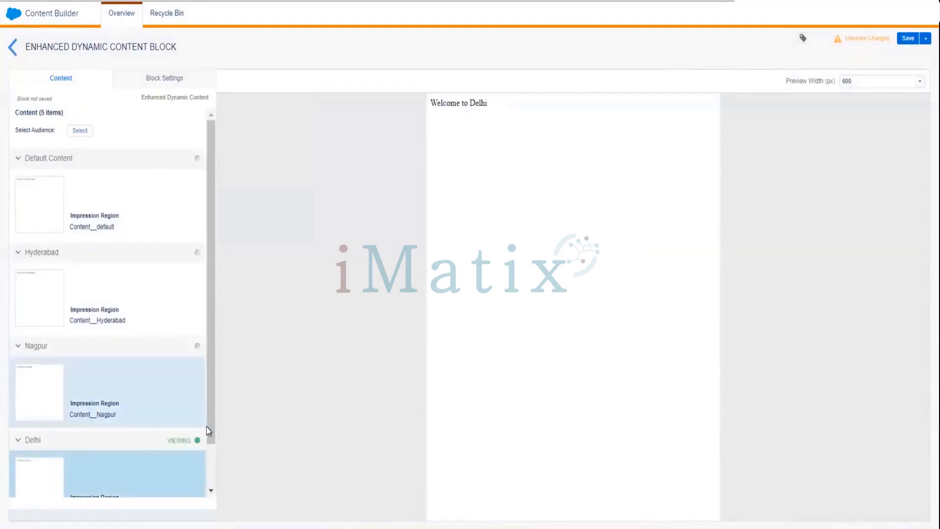
drag(208, 435, 189, 518)
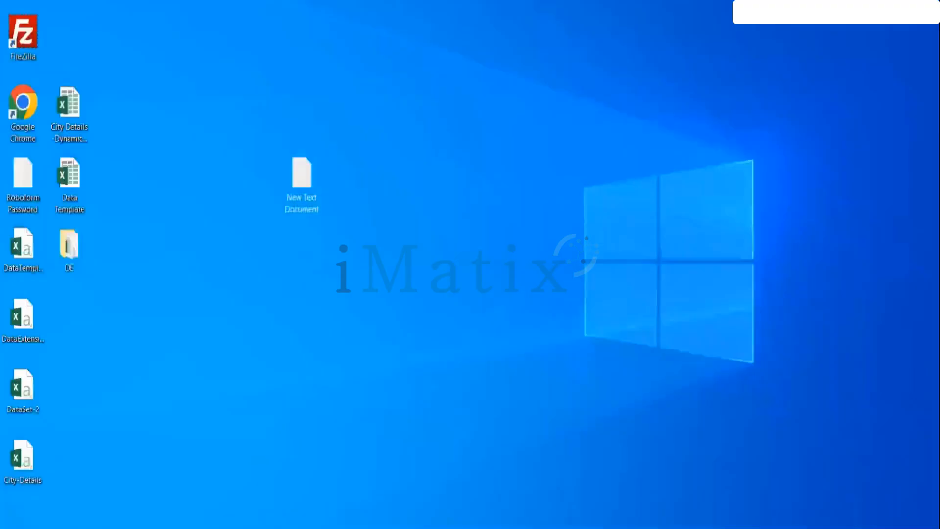
- Open the City Details -Dynamic Content workbook in Excel and examine its City and Content columns
double_click(67, 104)
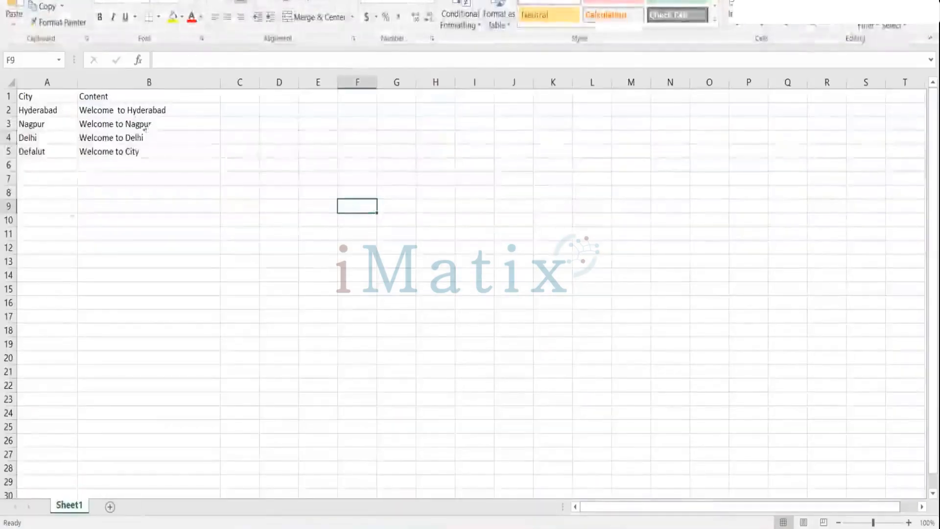
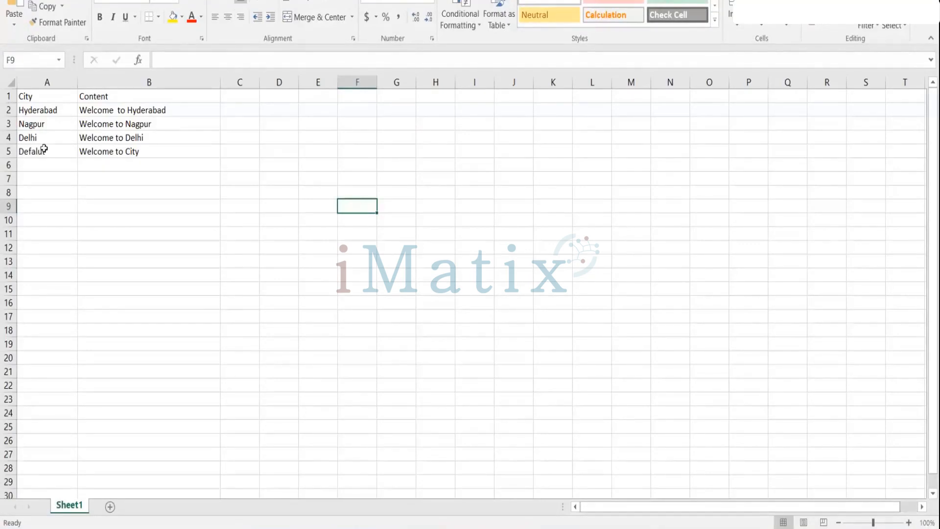
click(64, 175)
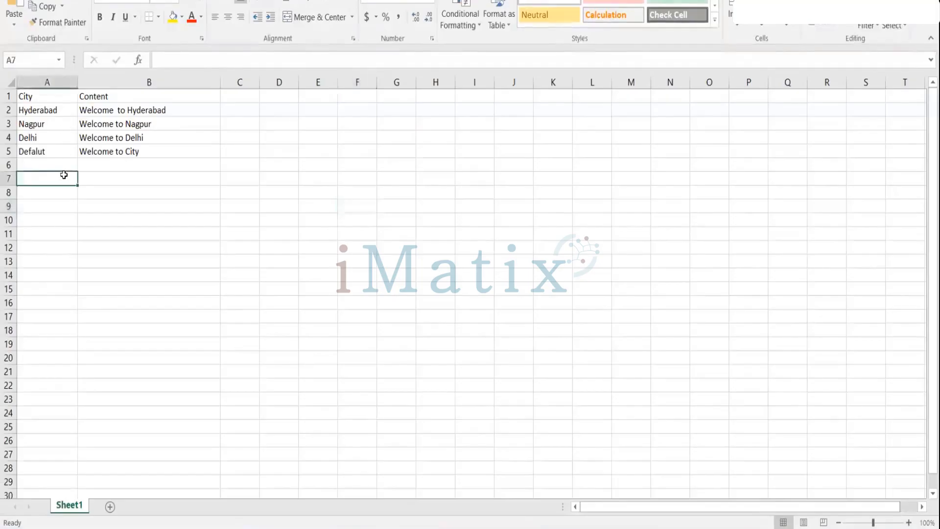
key(Down)
key(Down)
key(Down)
key(Down)
key(Down)
key(Down)
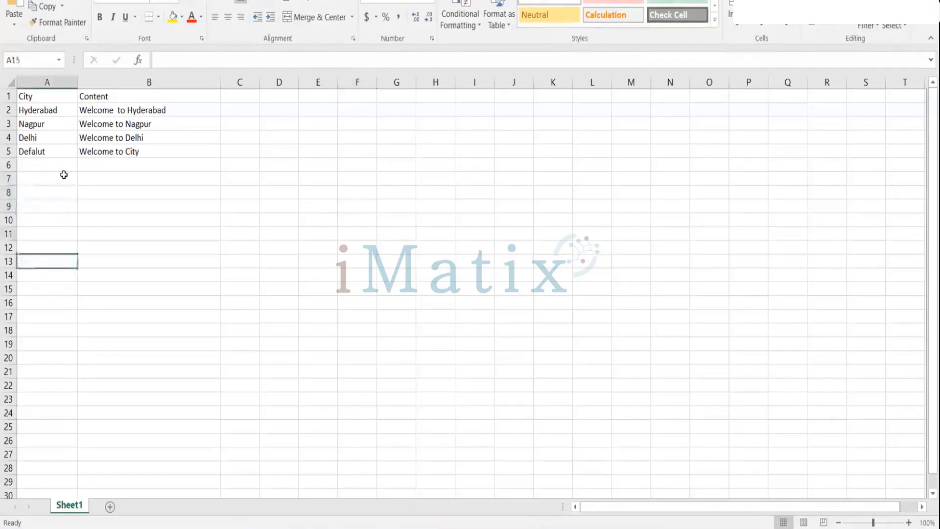
key(Down)
key(Down)
key(Down)
key(Down)
key(Down)
key(Down)
key(Down)
key(Down)
key(Down)
key(Down)
key(Down)
key(Down)
key(Down)
key(Down)
key(Down)
key(Down)
key(Down)
key(Down)
key(Down)
key(Down)
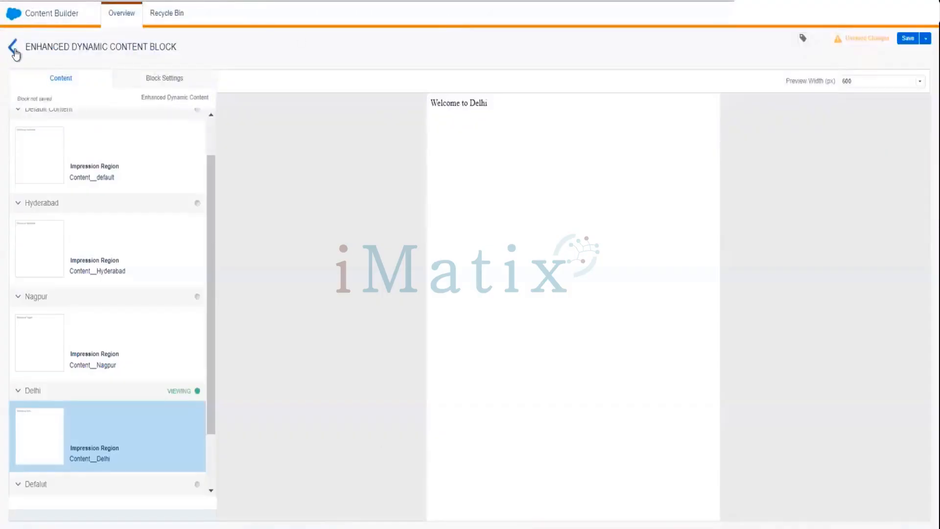
- Switch back to Content Builder and exit the enhanced dynamic content block without saving it
click(13, 49)
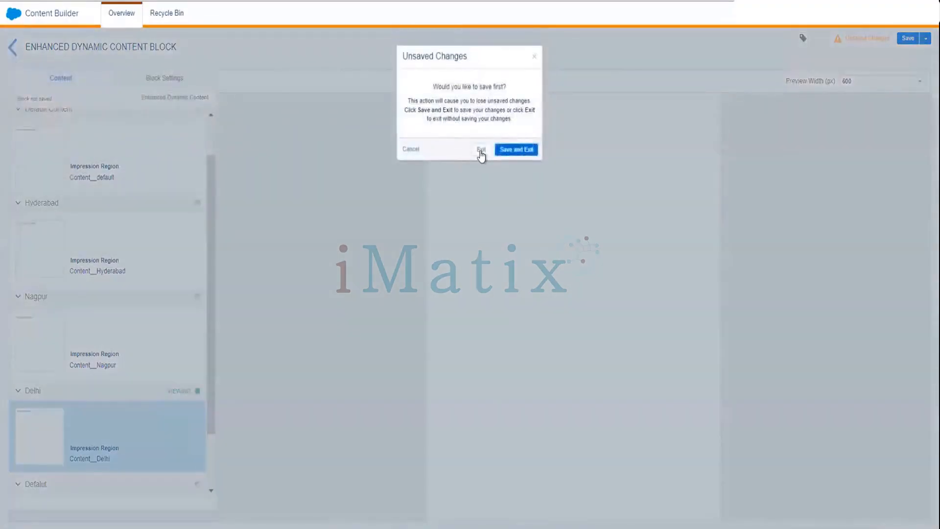
click(481, 151)
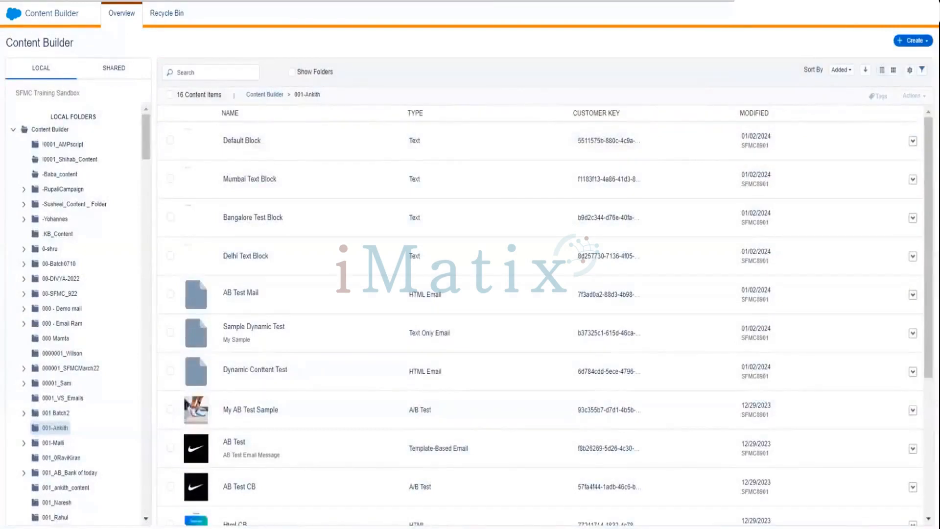
- Upload the City-Details CSV file as regular content to the current folder and publish it
click(913, 40)
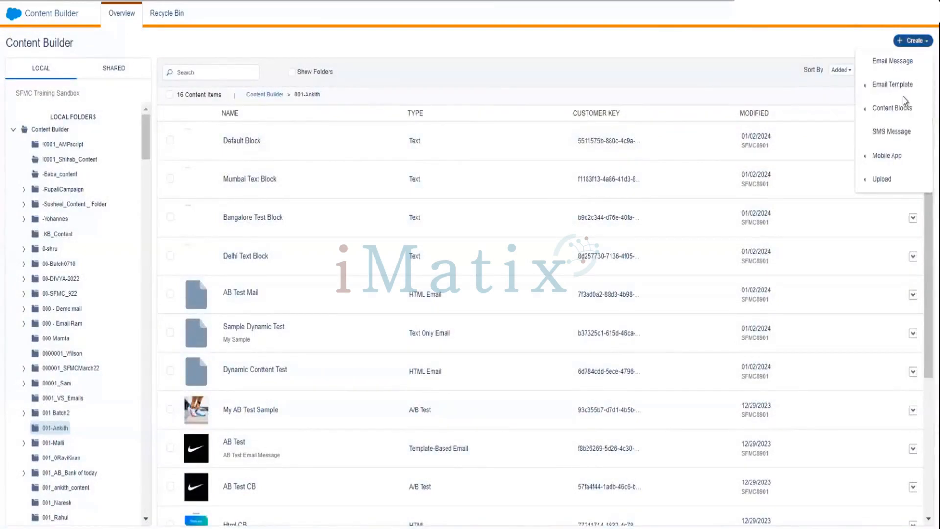
mouse_move(882, 180)
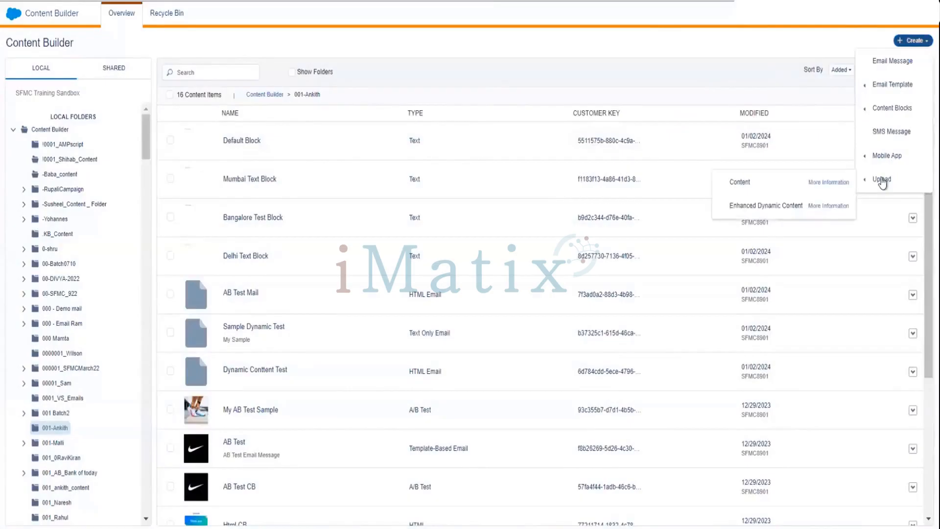
click(740, 183)
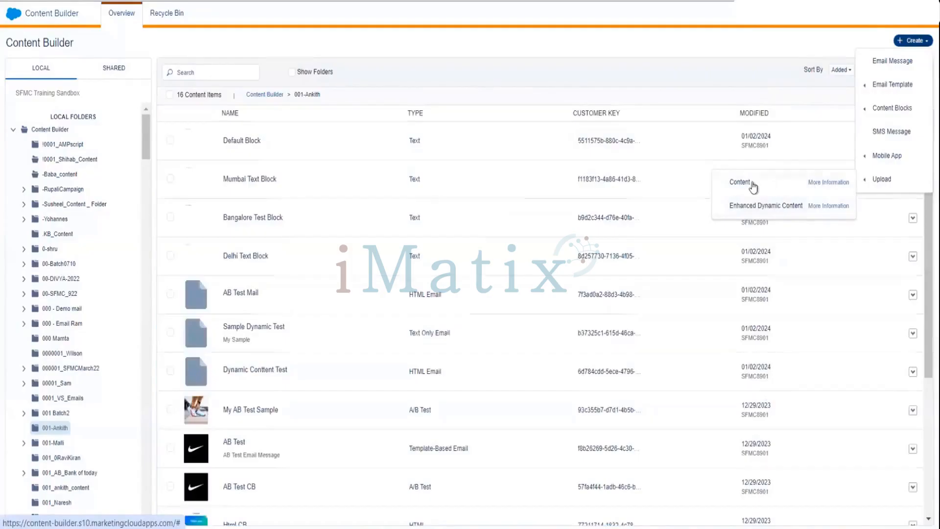
mouse_move(746, 187)
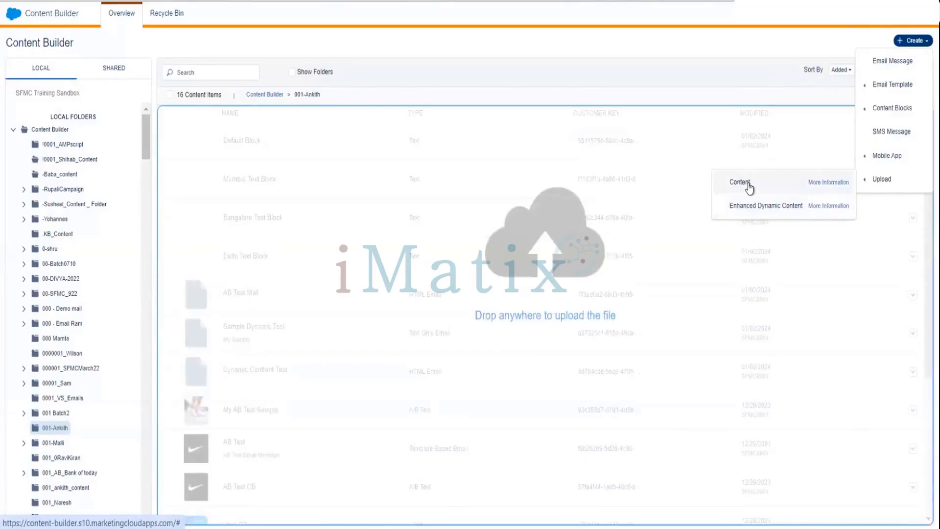
click(739, 183)
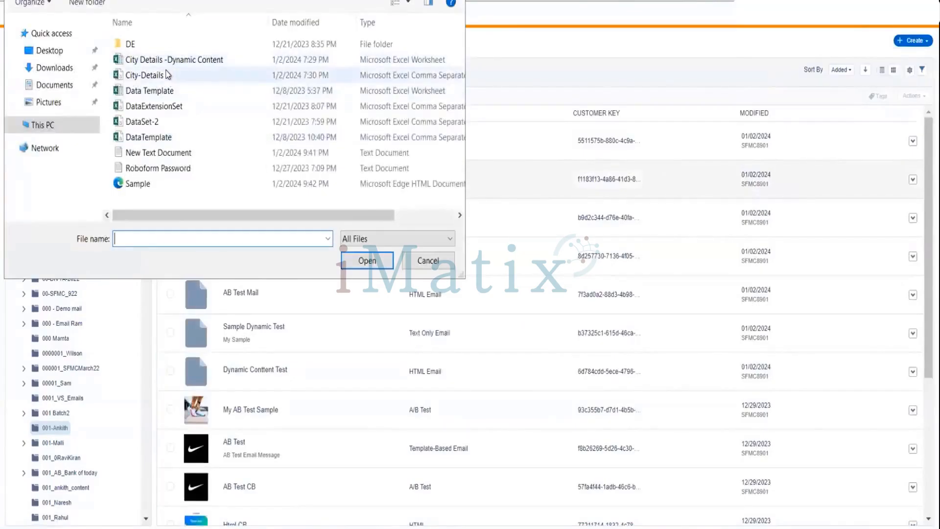
click(168, 75)
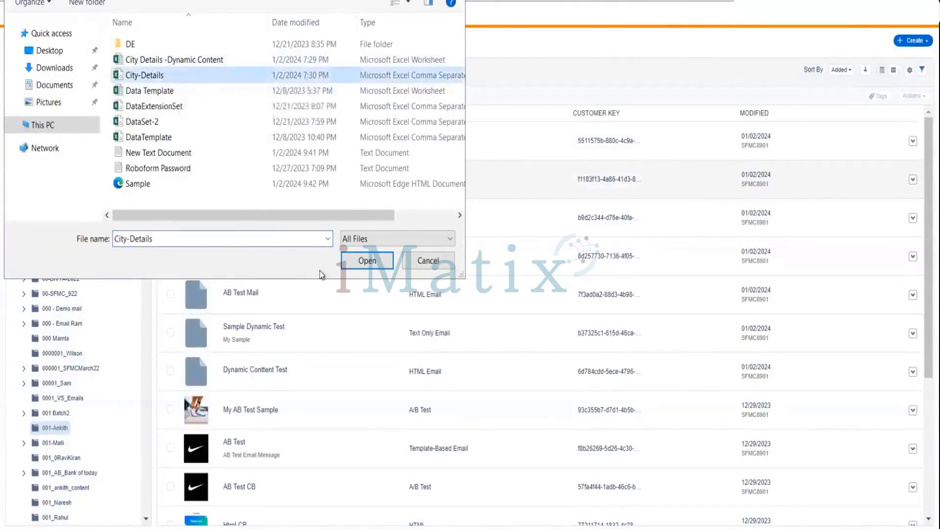
click(350, 261)
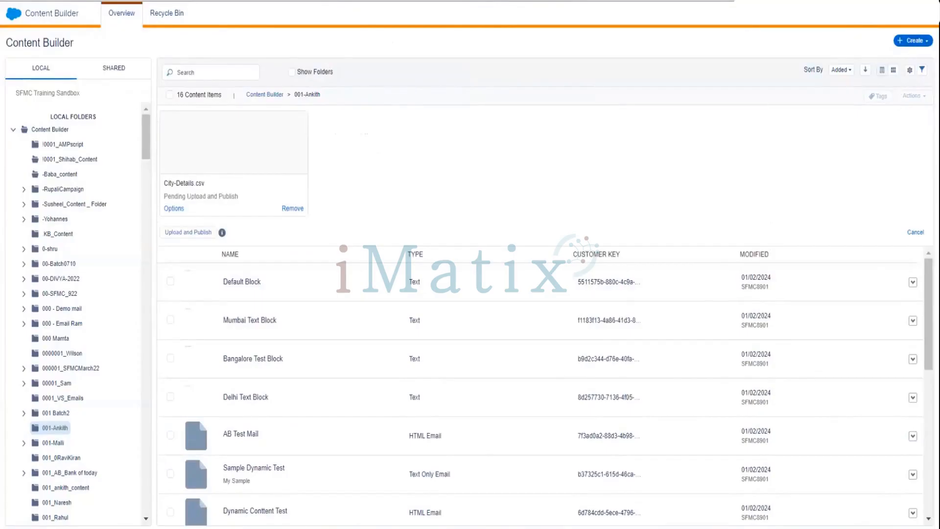
click(913, 40)
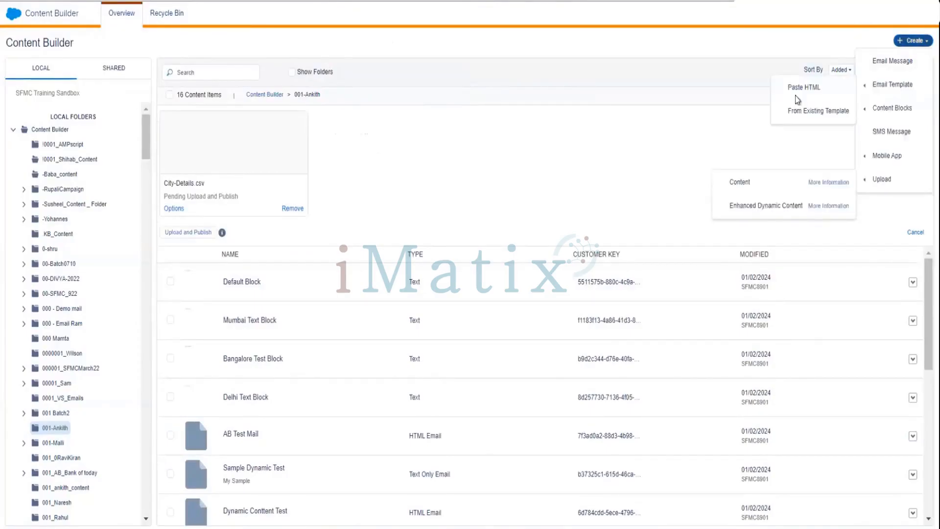
click(188, 233)
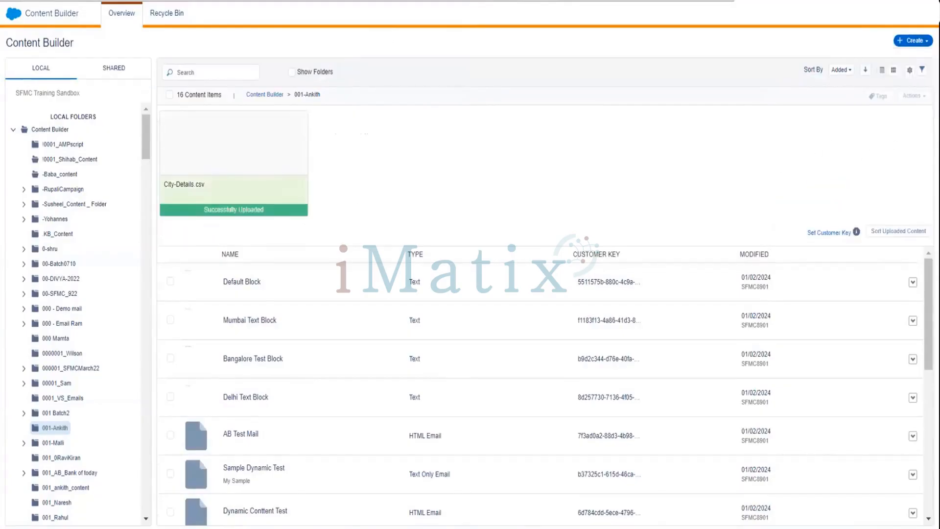
- Start an Enhanced Dynamic Content upload from the City-Details CSV file and proceed to data preparation
click(913, 41)
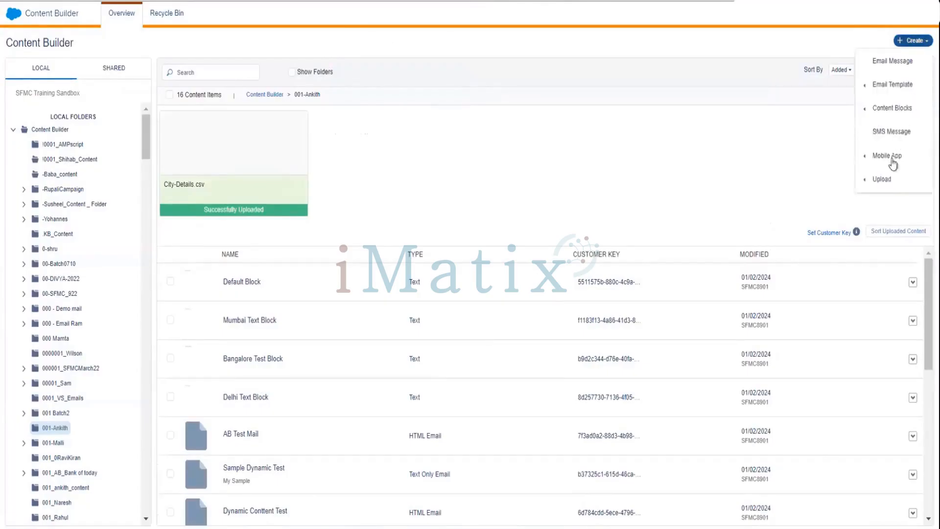
mouse_move(887, 181)
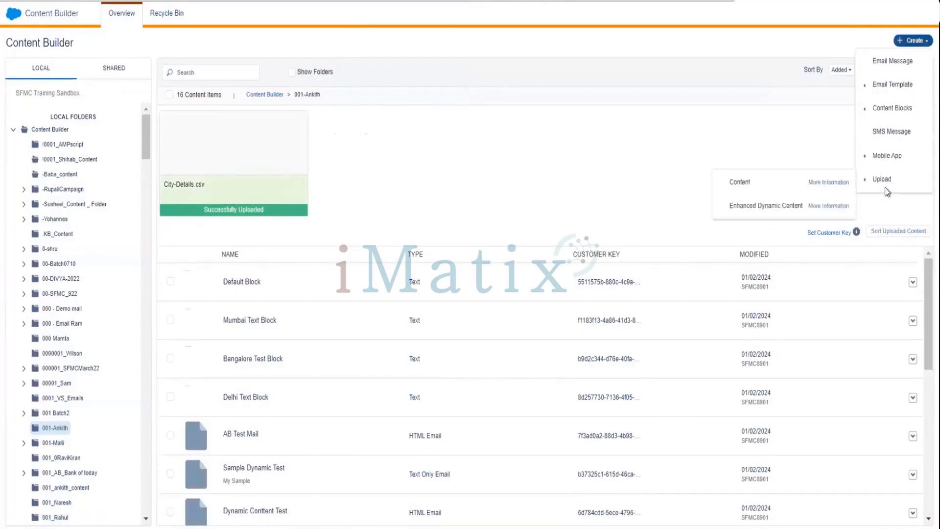
click(775, 206)
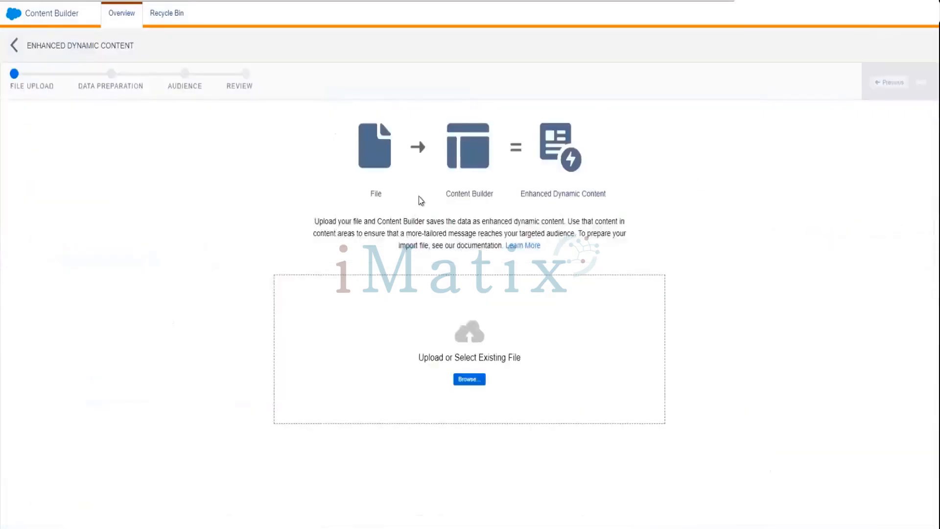
click(467, 380)
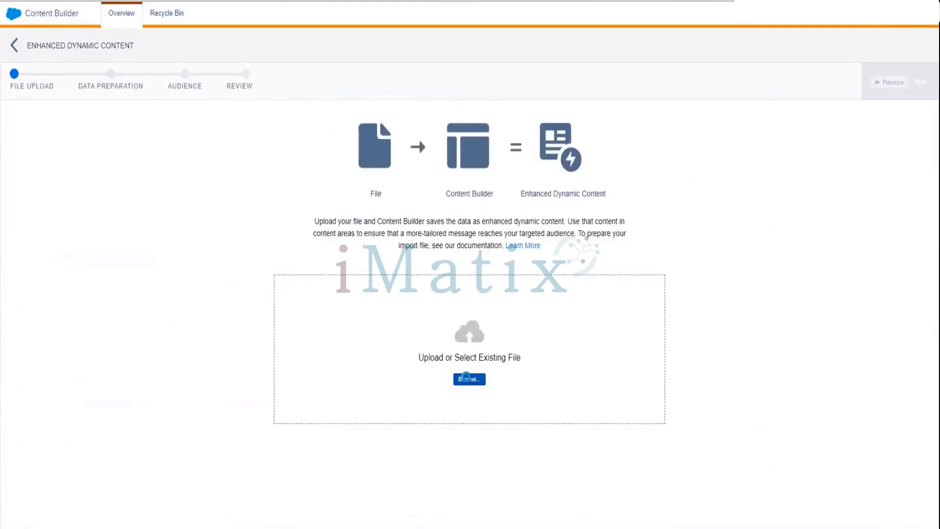
click(157, 78)
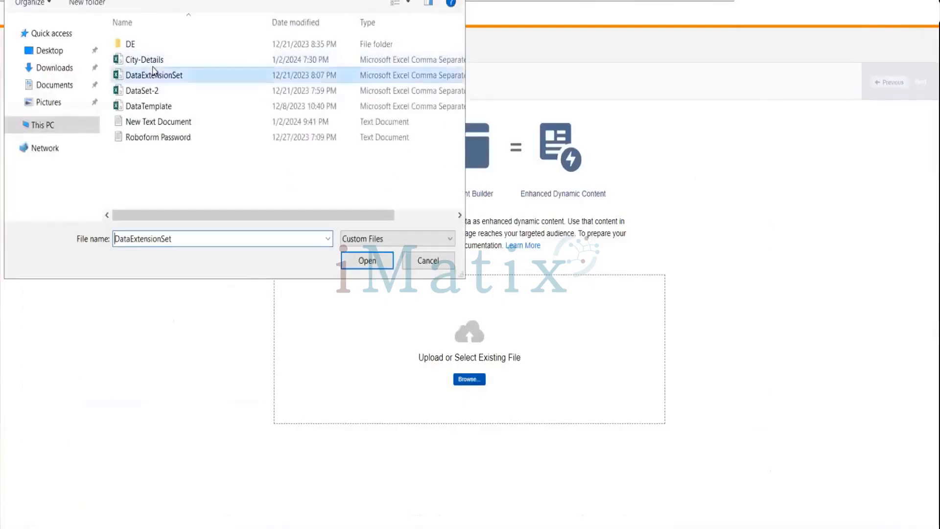
click(152, 62)
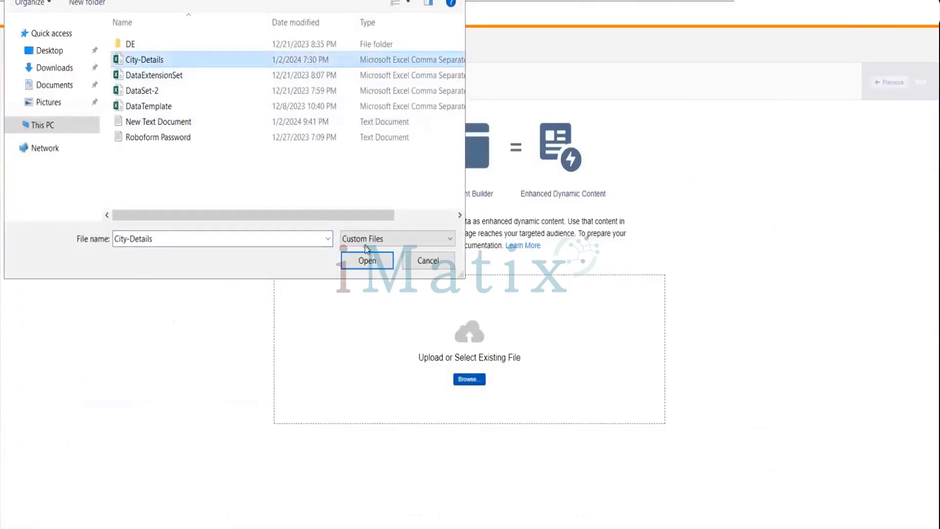
click(364, 260)
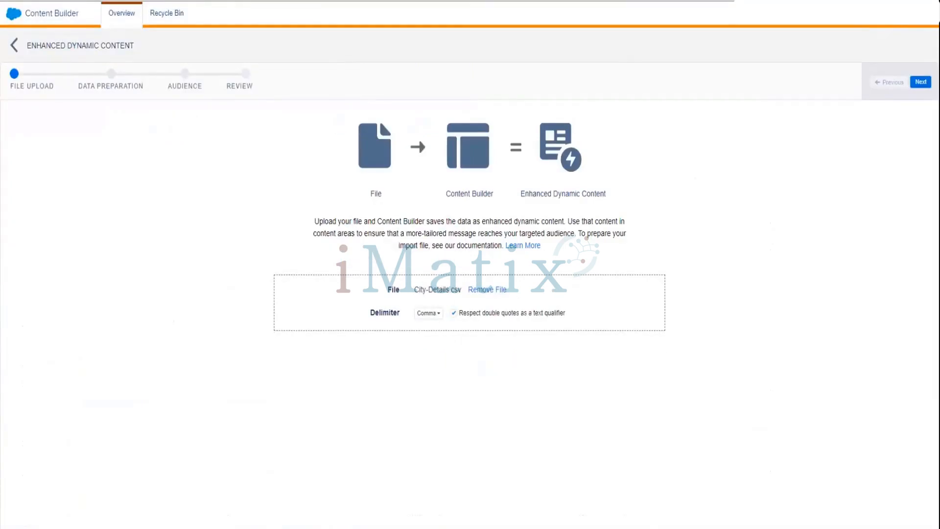
click(919, 83)
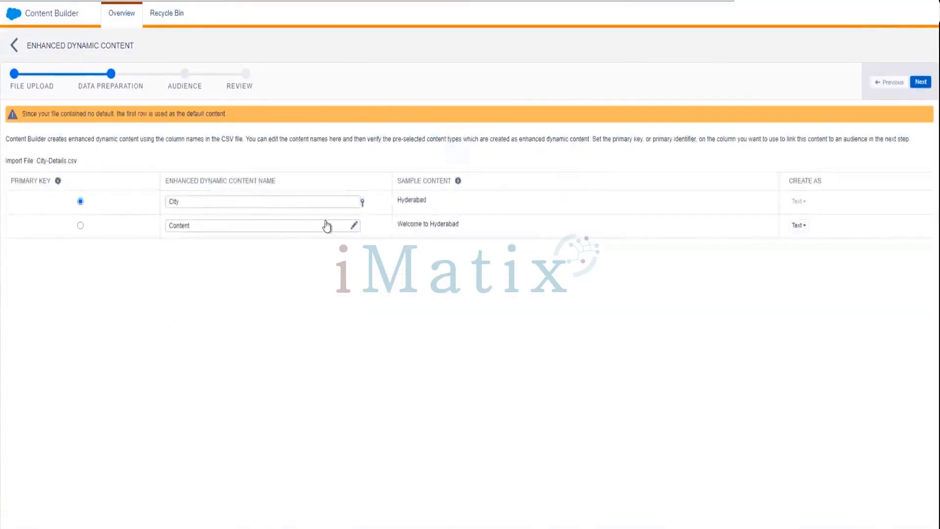
- Review the City and Content column mapping and set the Content column's creation type to Image
click(292, 202)
click(444, 204)
click(802, 225)
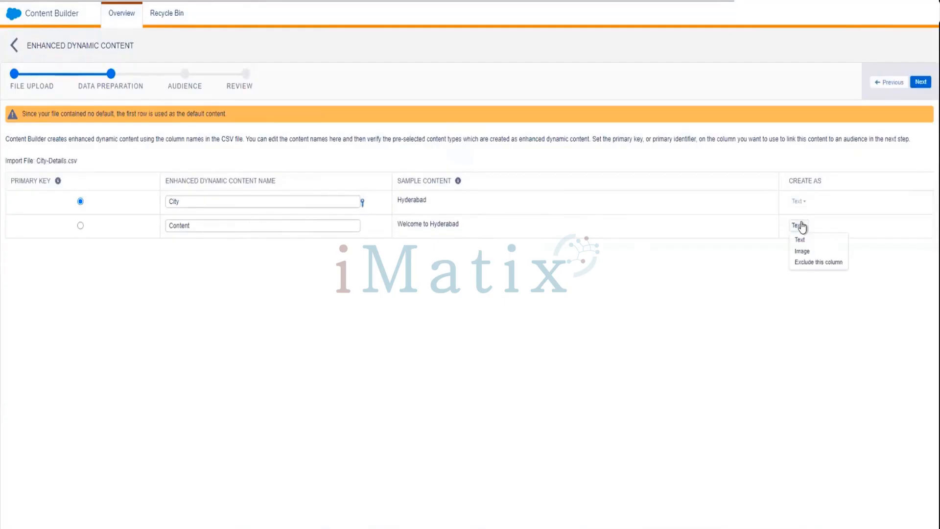
click(803, 251)
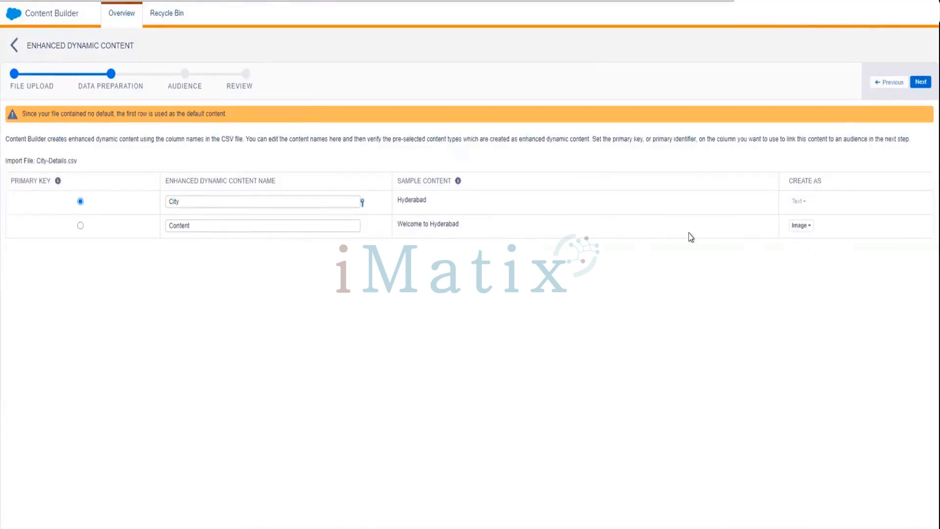
click(805, 226)
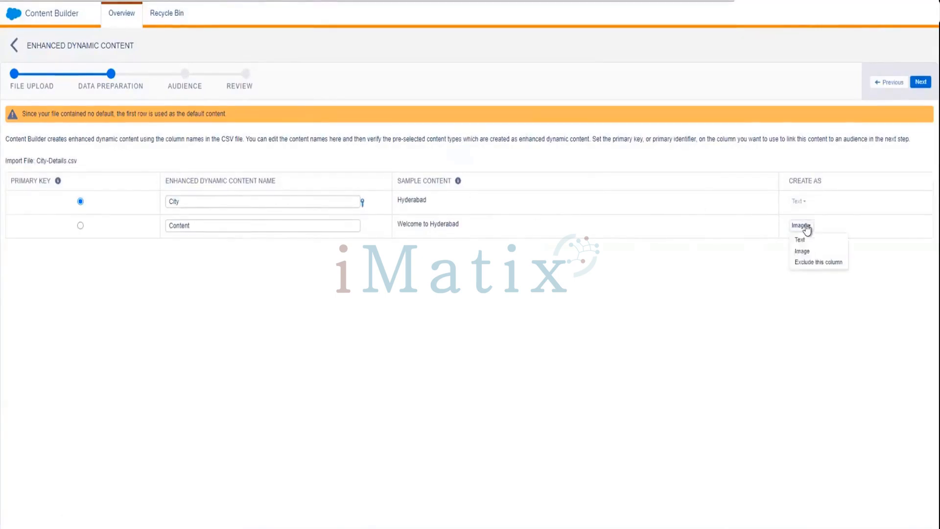
click(805, 226)
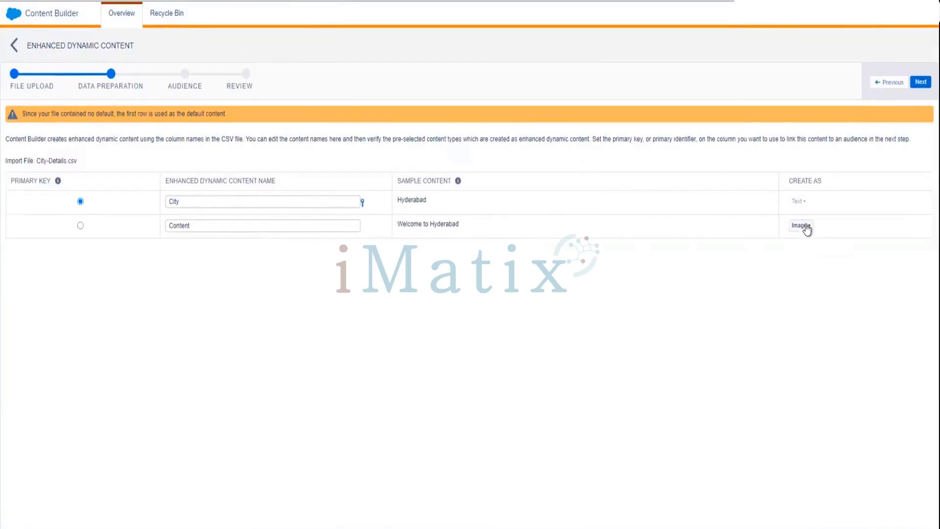
- Set the Content column to be created as Image, leave the City column without a linked audience, and import the enhanced dynamic content
click(806, 226)
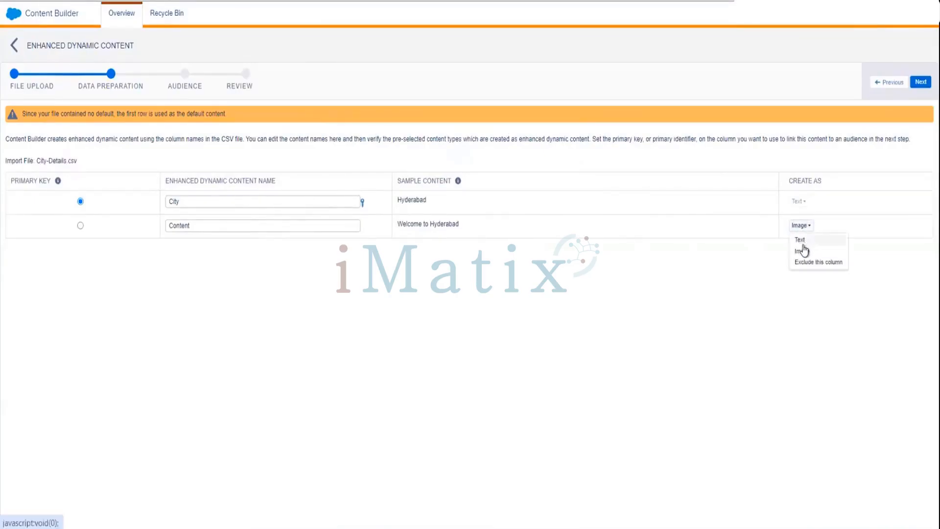
click(803, 250)
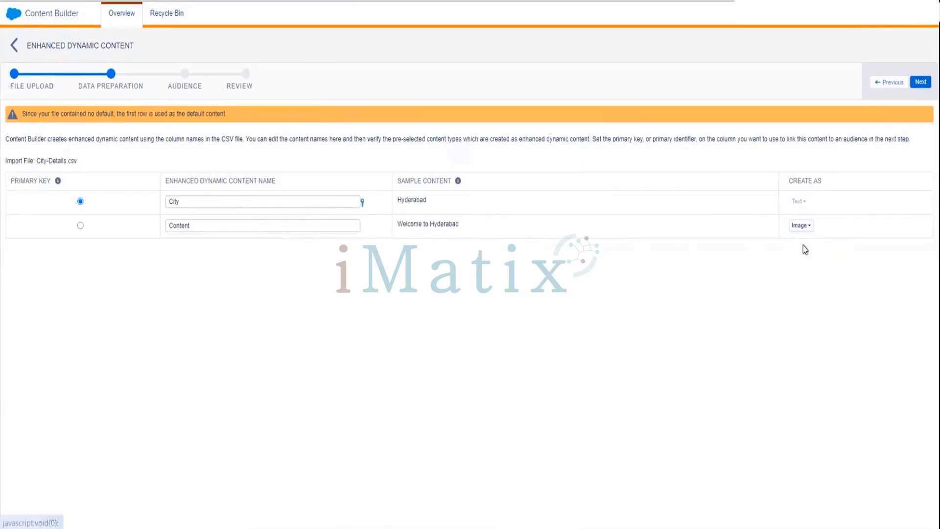
click(921, 83)
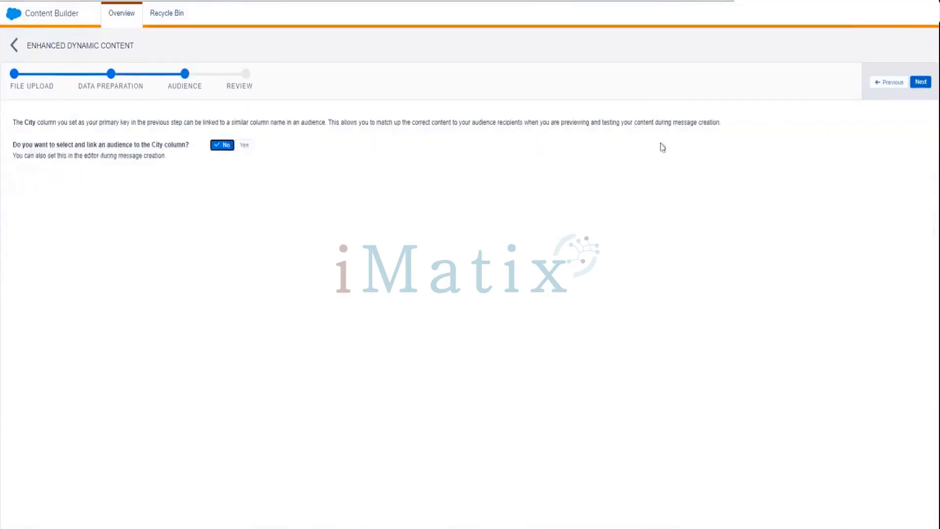
click(919, 84)
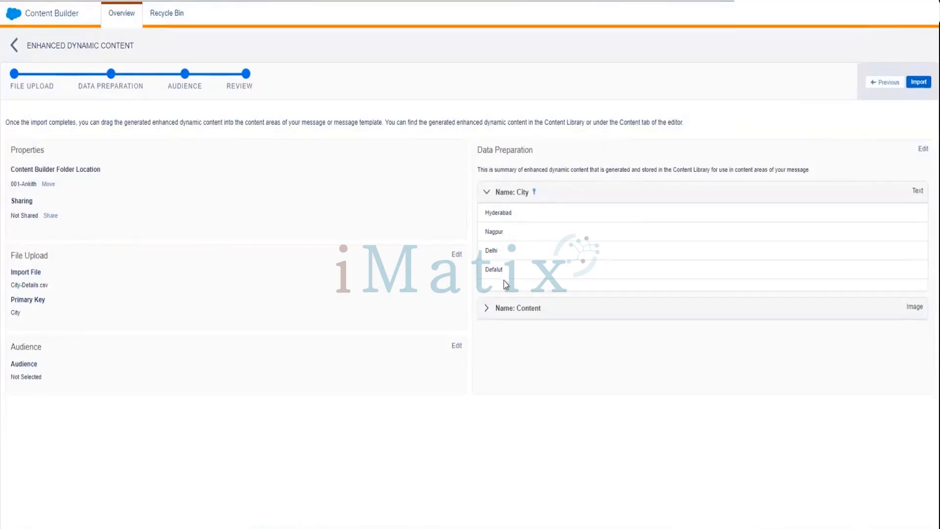
double_click(492, 216)
click(918, 84)
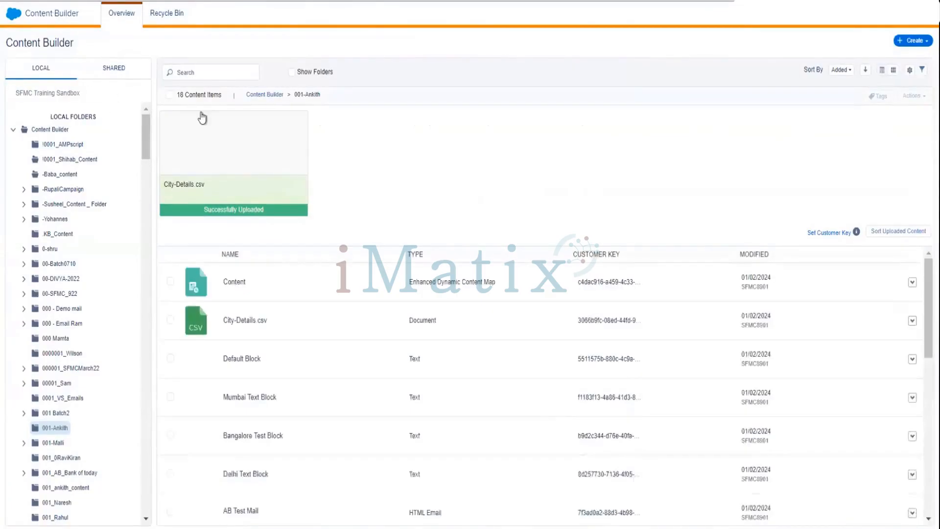
click(59, 129)
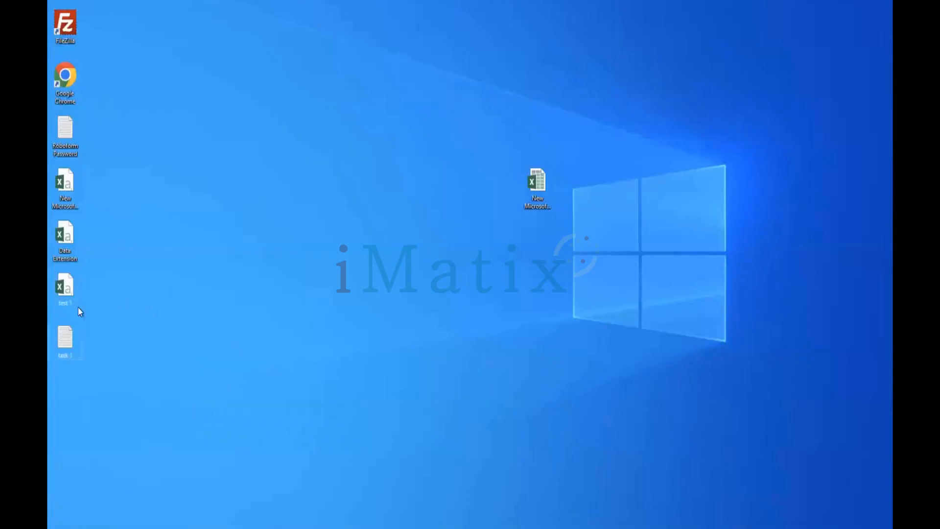
- Open the New Microsoft Excel Worksheet from the desktop, enlarge its window, and enter the headers City and Content in A1 and B1
double_click(541, 181)
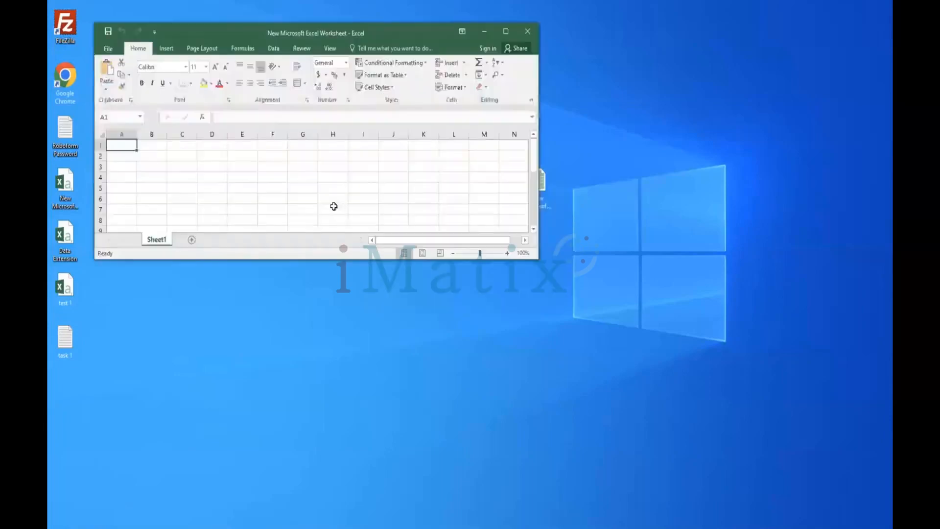
drag(537, 254, 686, 390)
text(C)
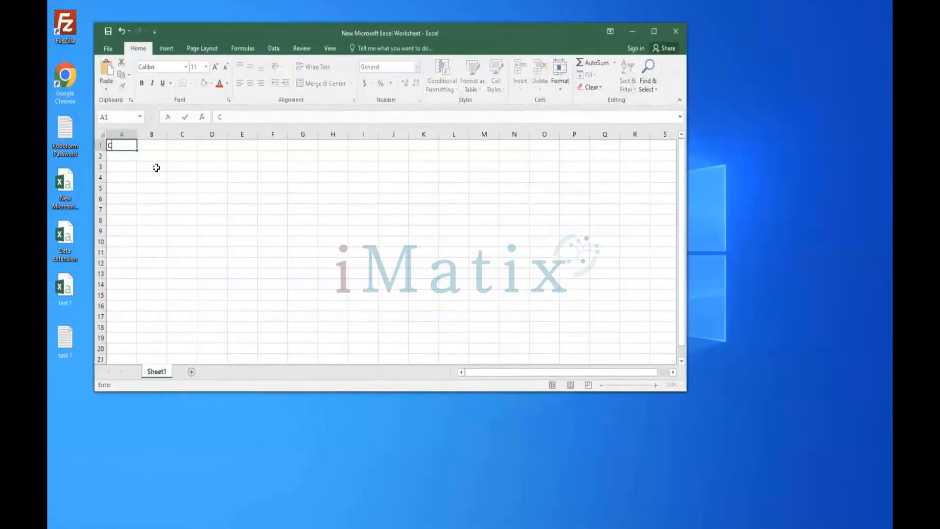
text(ity)
click(148, 144)
text(C)
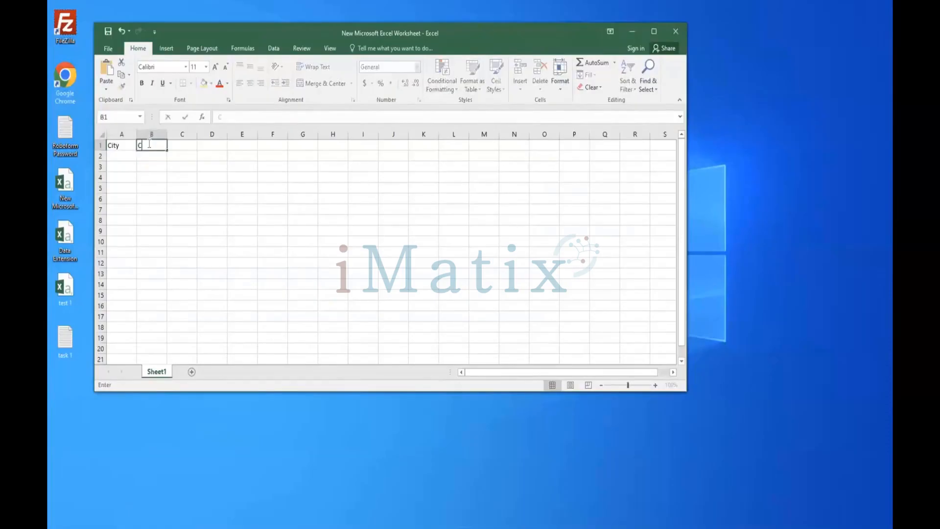
text(ontinent)
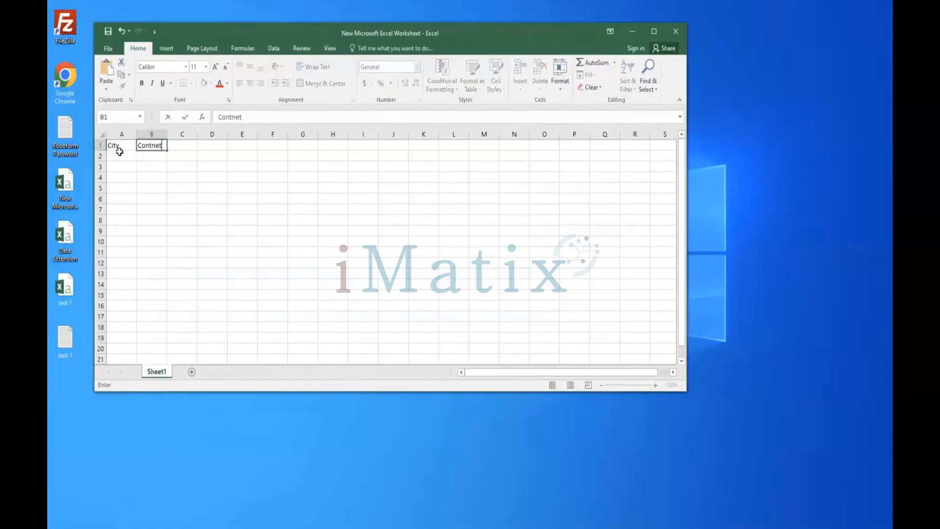
key(Return)
click(152, 146)
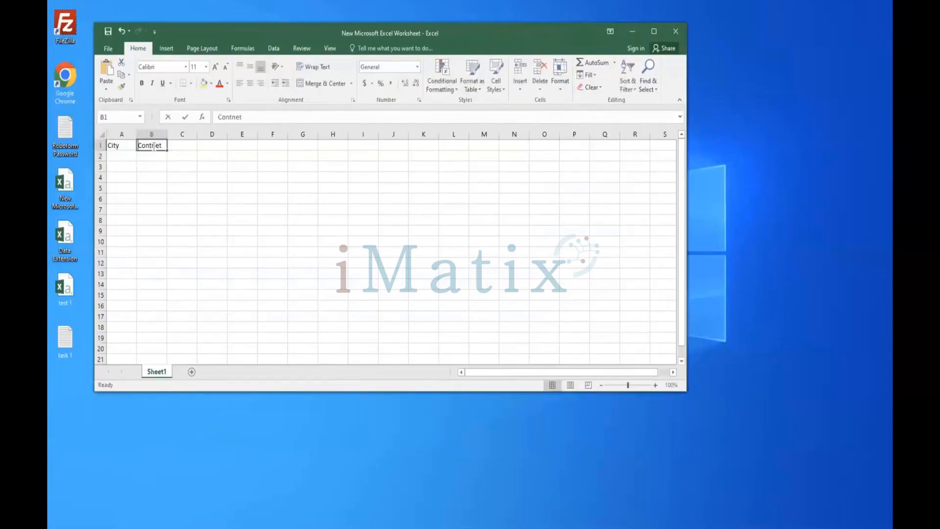
text(Content)
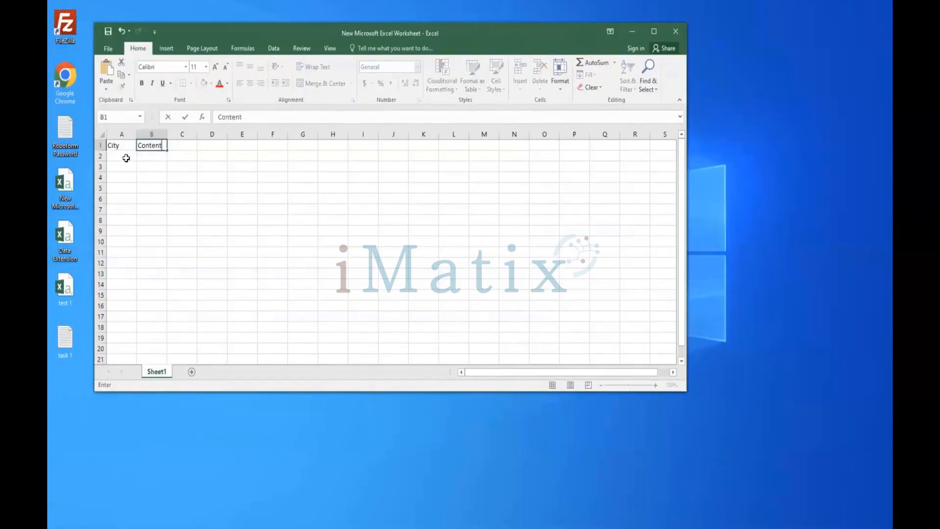
click(126, 158)
text(London)
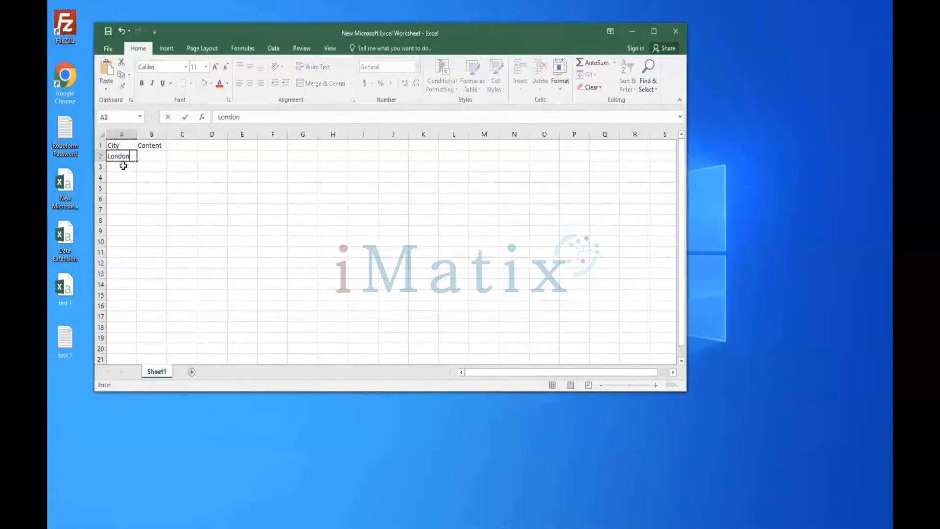
click(123, 166)
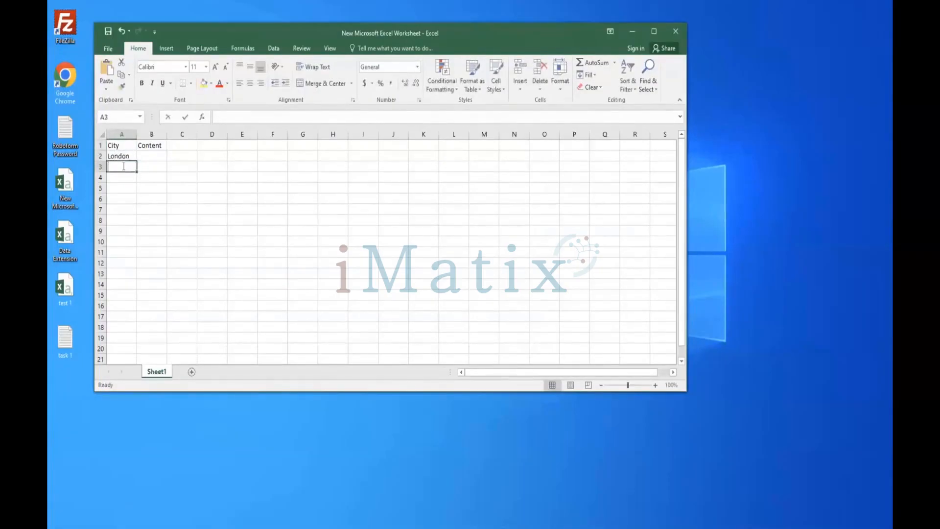
text(A)
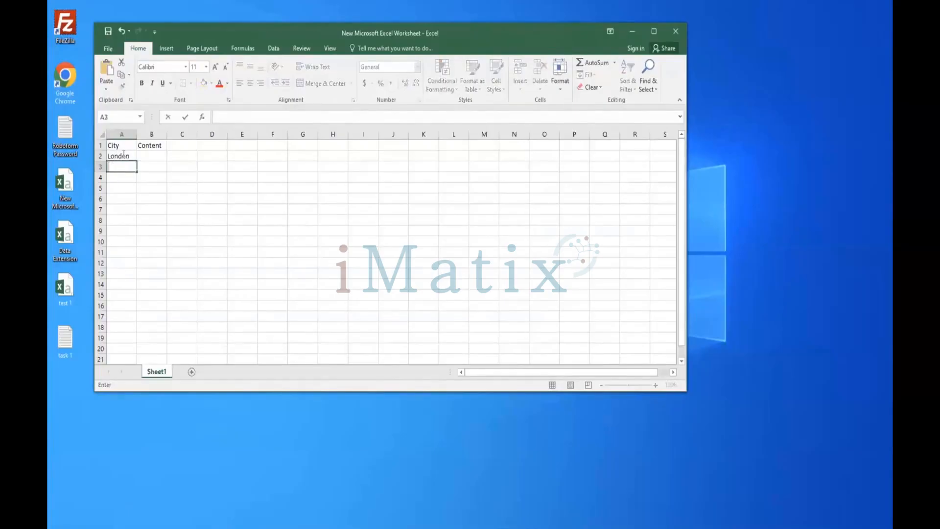
- List the cities Mumbai, Pune, Chennai and Goa in cells A2 to A5 and widen the City column slightly
click(123, 155)
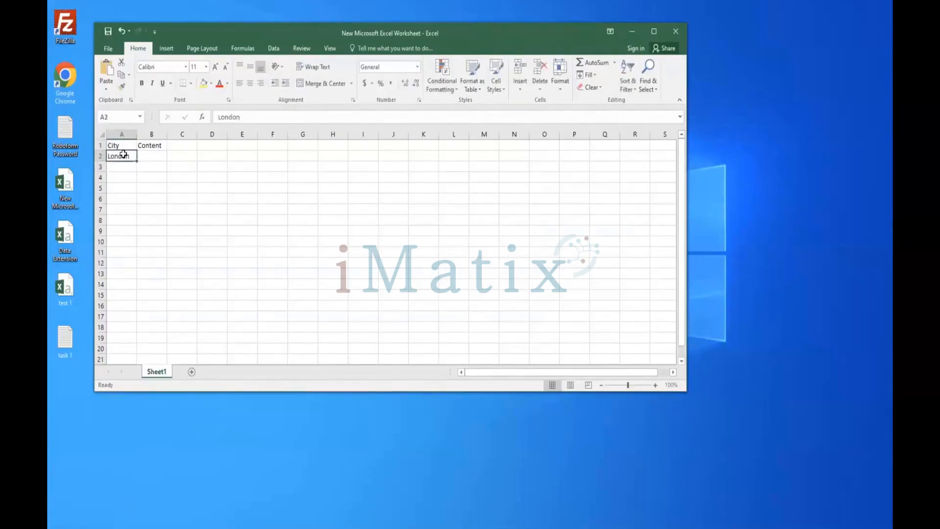
text(Mumbai)
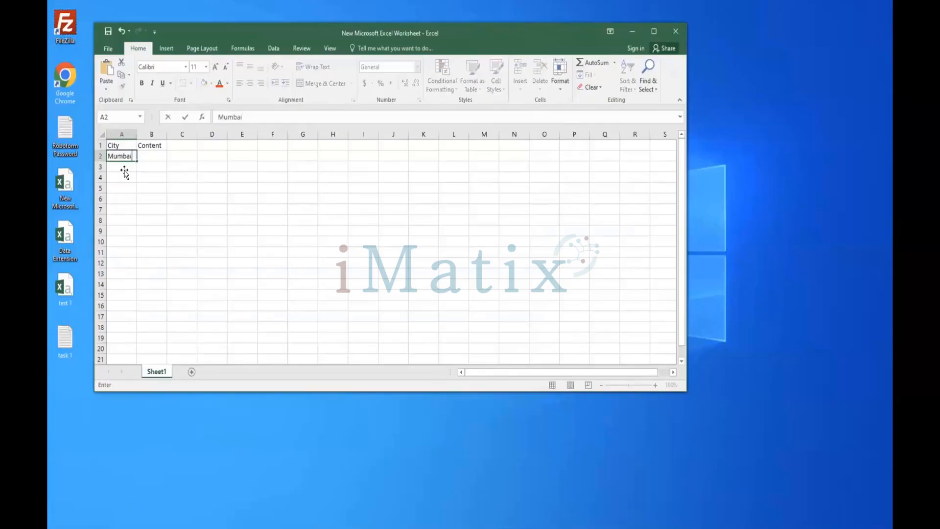
click(125, 172)
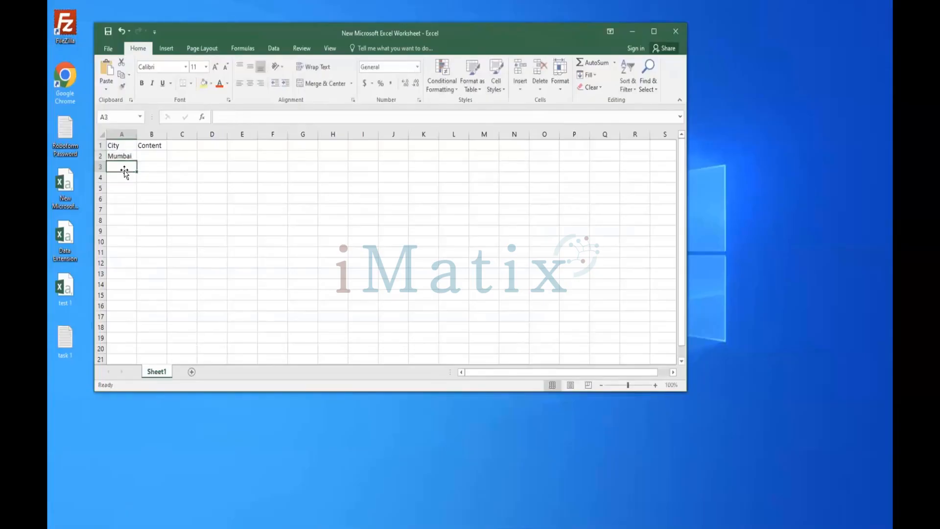
text(Pune)
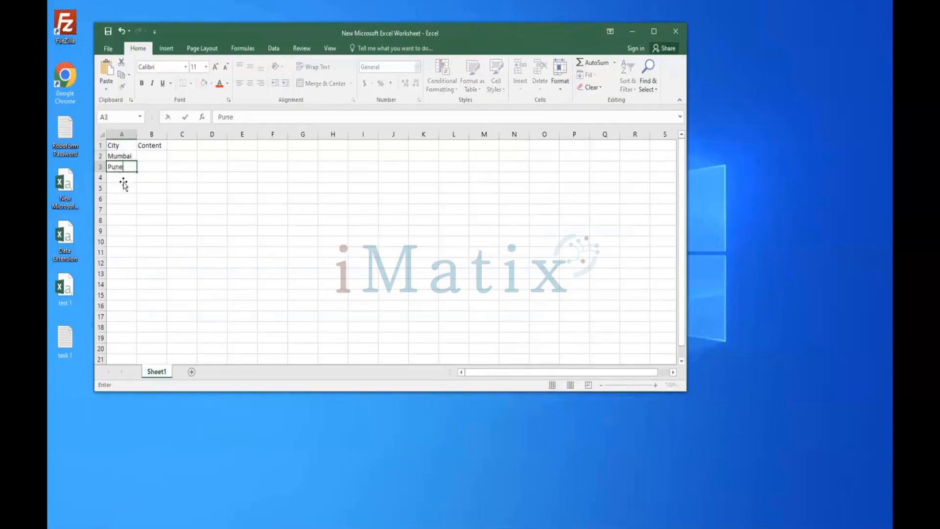
click(123, 182)
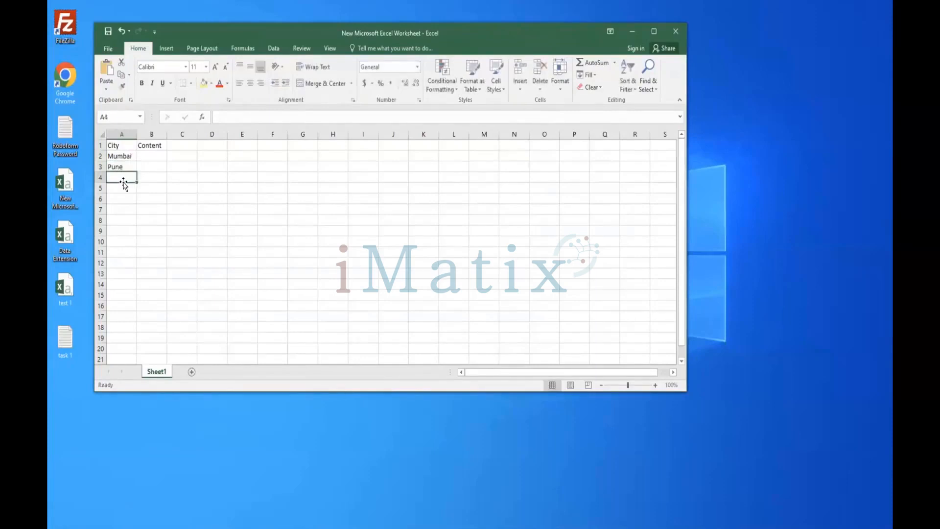
text(Ch)
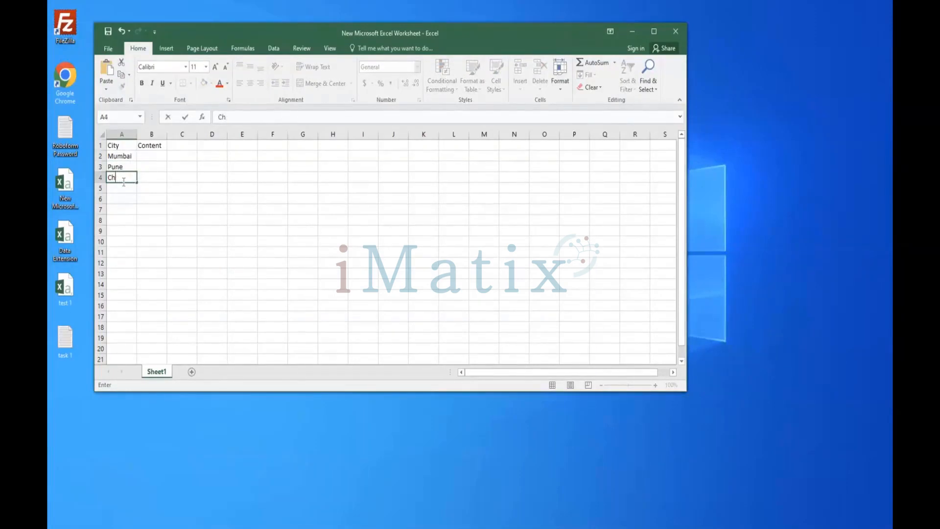
text(nneennai)
click(118, 191)
text(G)
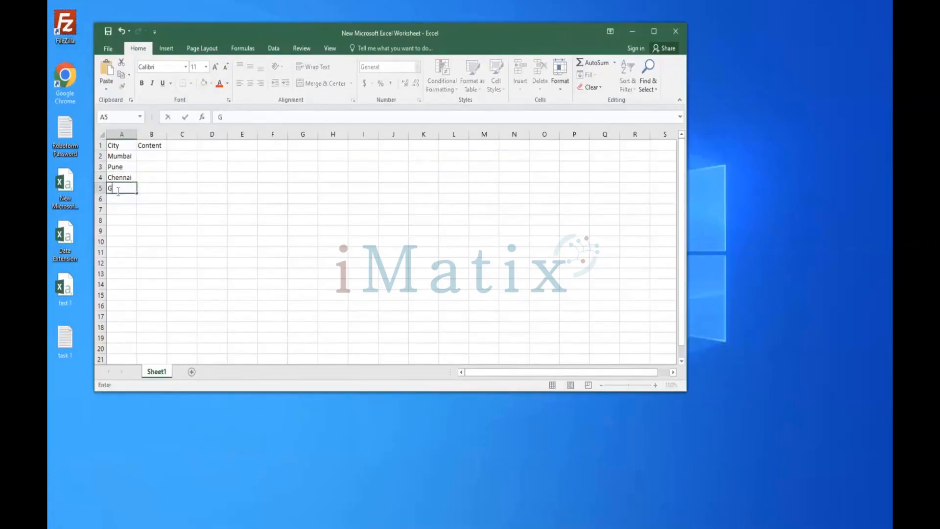
text(oa)
drag(136, 133, 146, 135)
- Enter "Welcome to Mumbai" in B2 and copy its "Welcome to" text into cells B3 to B5
click(180, 157)
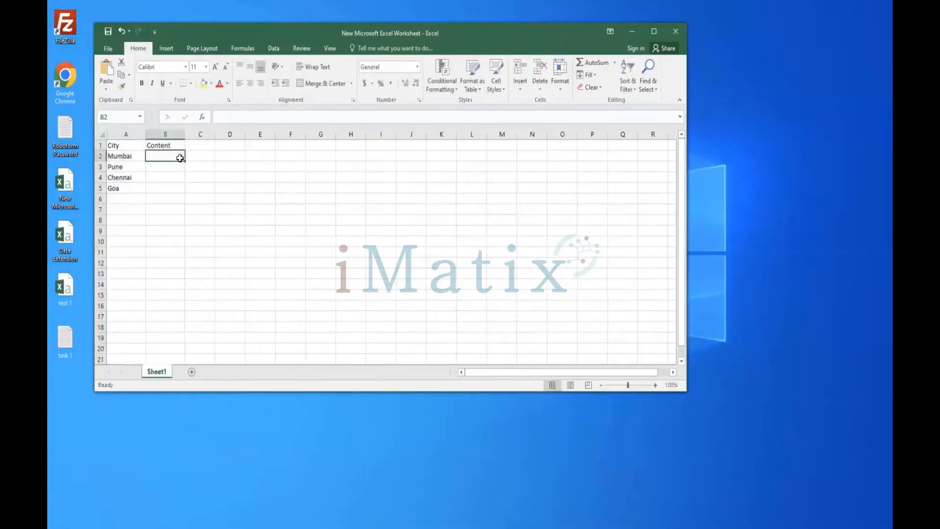
text(Welcome to)
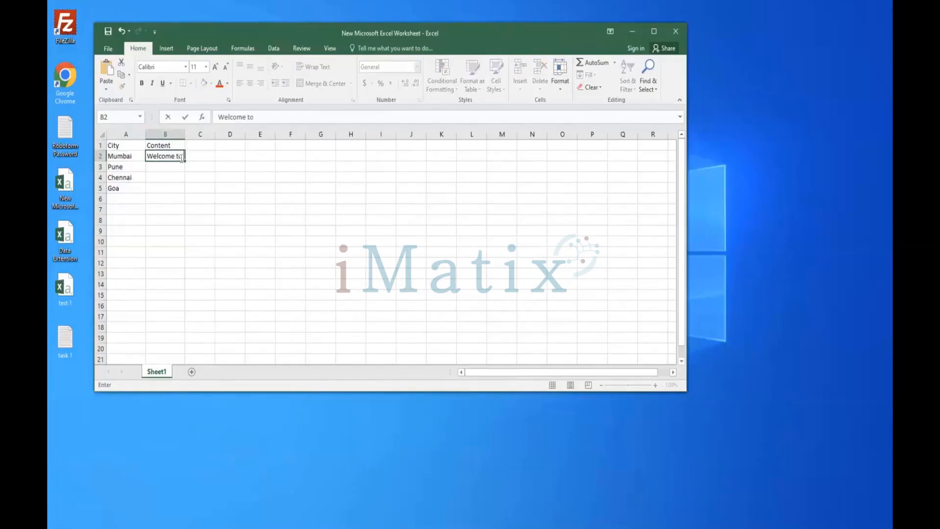
text(mbai)
drag(145, 156, 184, 155)
key(ctrl+c)
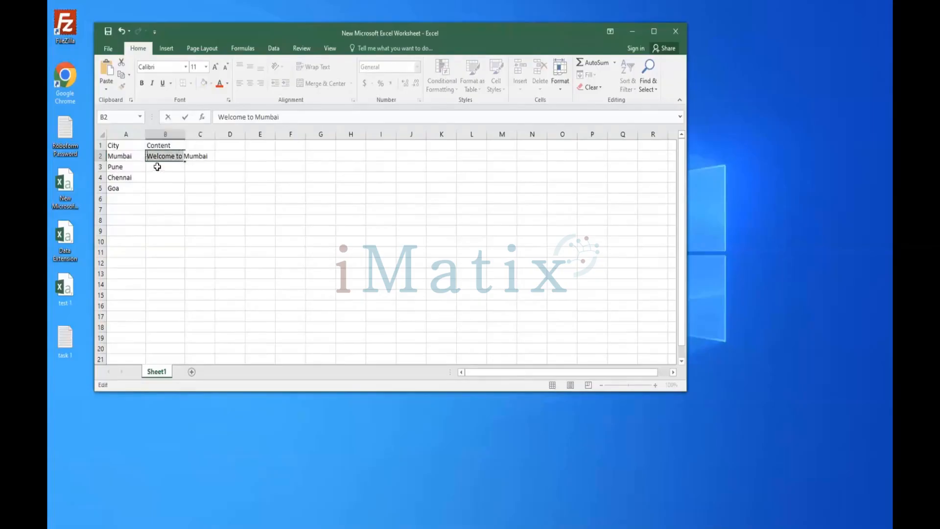
click(158, 167)
double_click(158, 167)
key(ctrl+v)
double_click(158, 180)
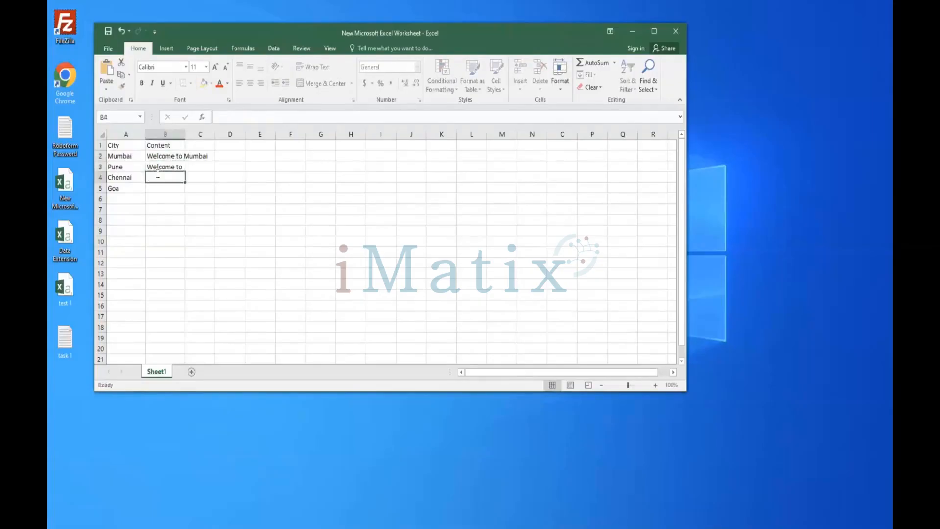
key(ctrl+v)
click(157, 189)
double_click(158, 189)
key(ctrl+v)
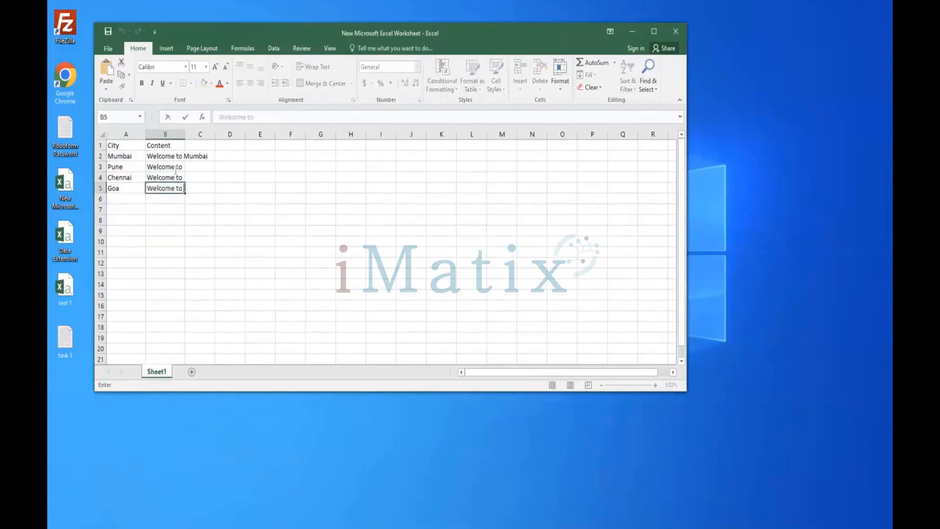
- Complete the greetings for the next two cities as "Welcome to Pune" in B3 and "Welcome Chennai" in B4
click(177, 165)
double_click(178, 165)
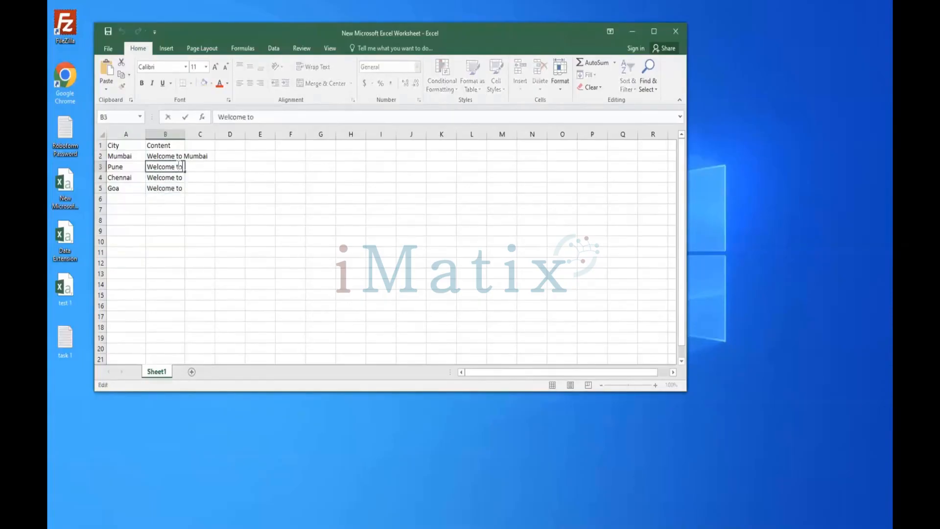
text(Pune)
key(BackSpace)
click(181, 175)
double_click(180, 178)
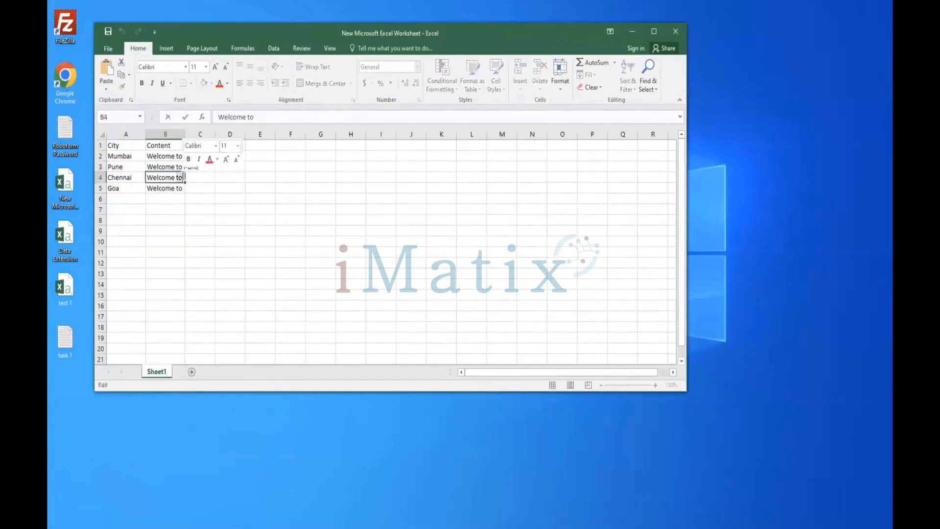
key(BackSpace)
text(Chnn)
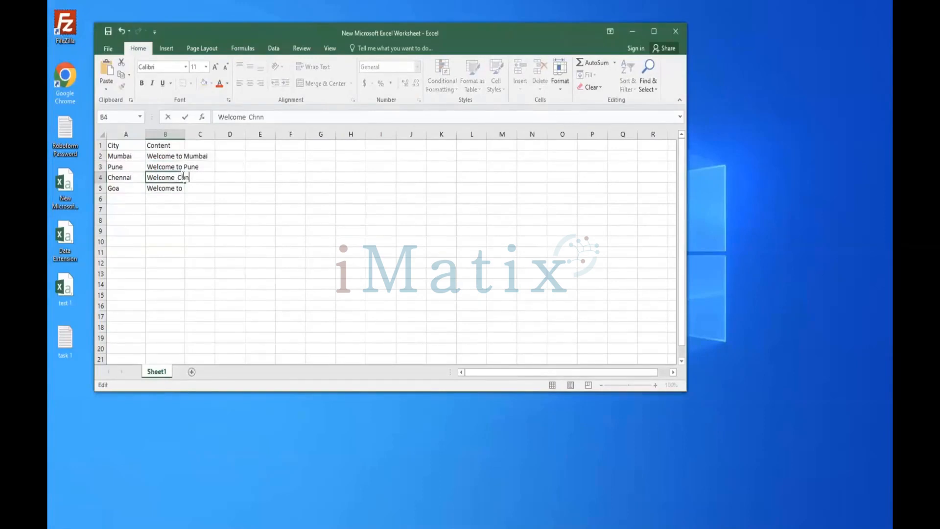
key(BackSpace)
key(BackSpace)
key(BackSpace)
text(hennai)
- Complete the greeting in B5 as "Welcome to Goa" and widen columns B through D to fit the text
double_click(180, 190)
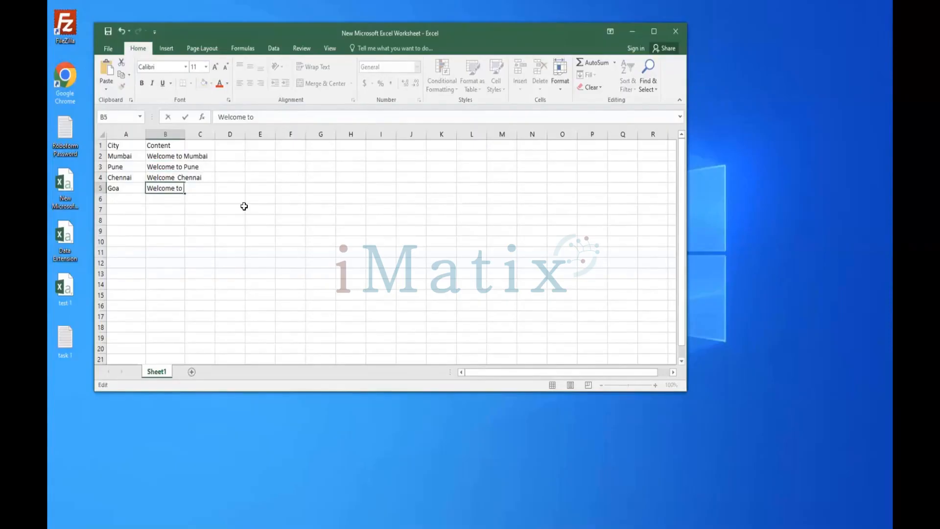
text(Goa)
drag(180, 137, 216, 137)
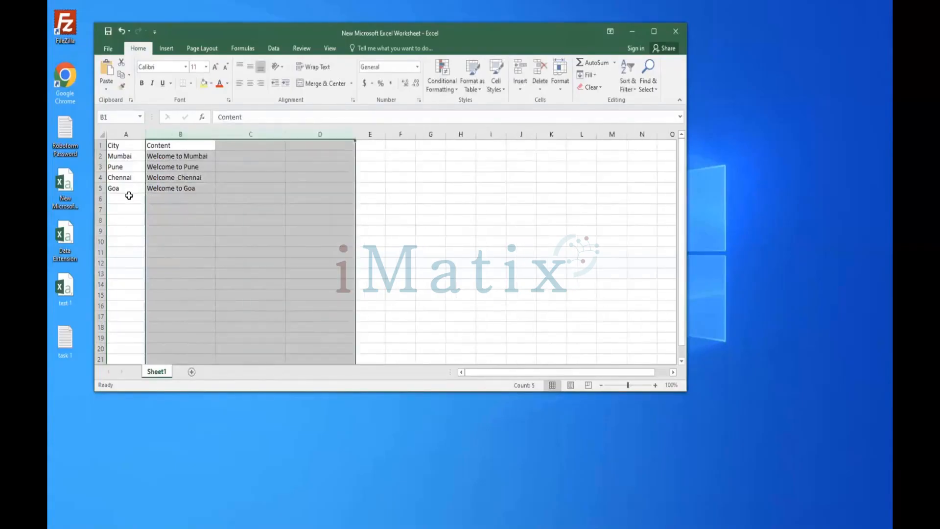
click(129, 196)
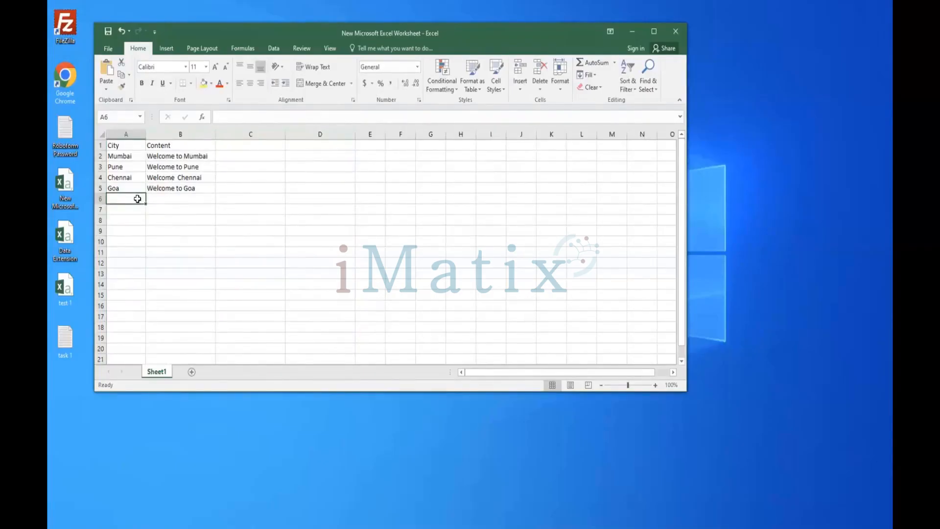
- Save the worksheet to the Desktop as a CSV (Comma delimited) file named Dynamic, keeping the CSV format
click(116, 49)
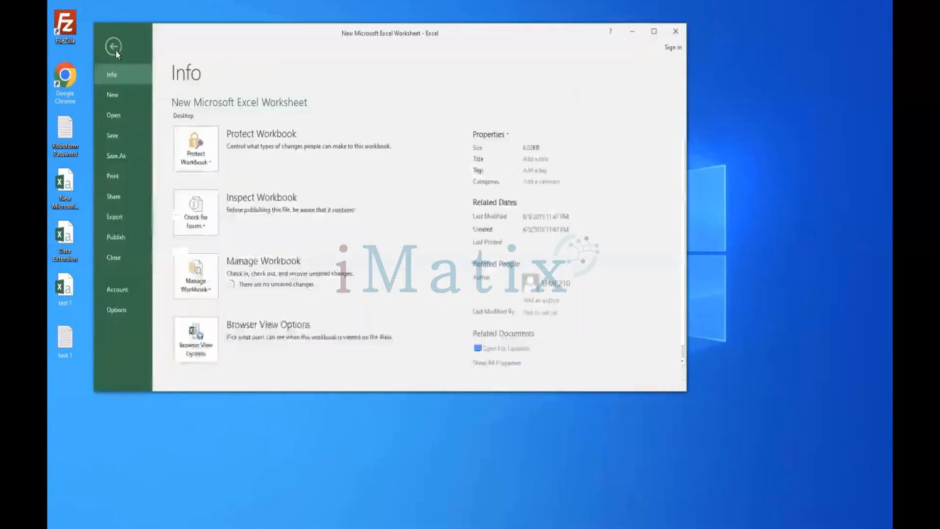
click(129, 152)
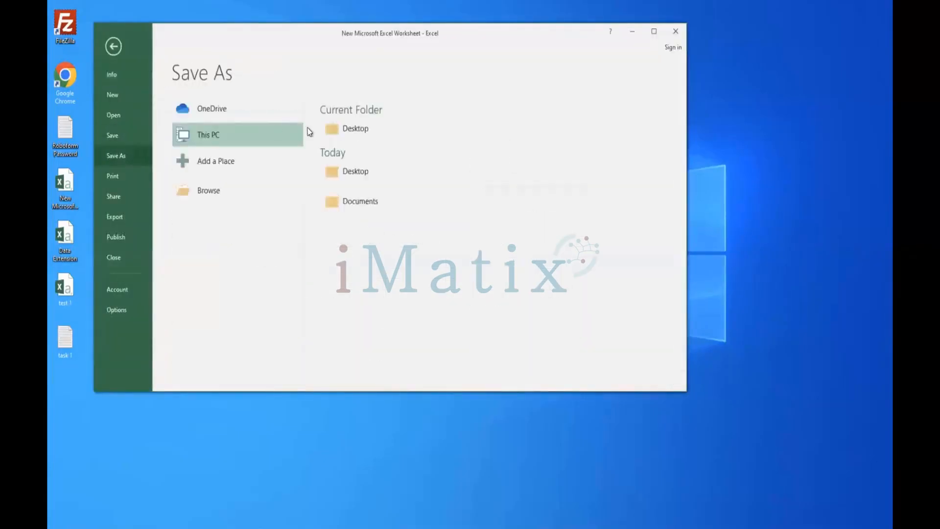
click(362, 127)
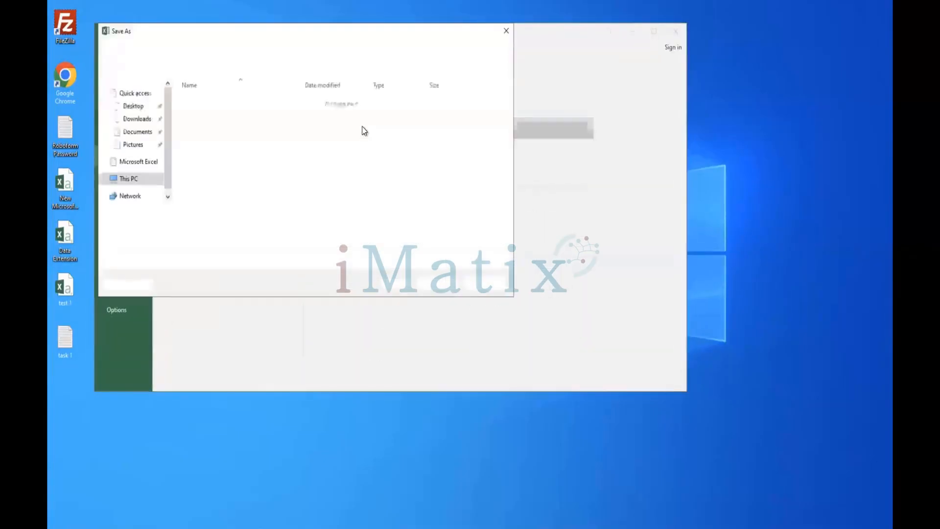
click(263, 225)
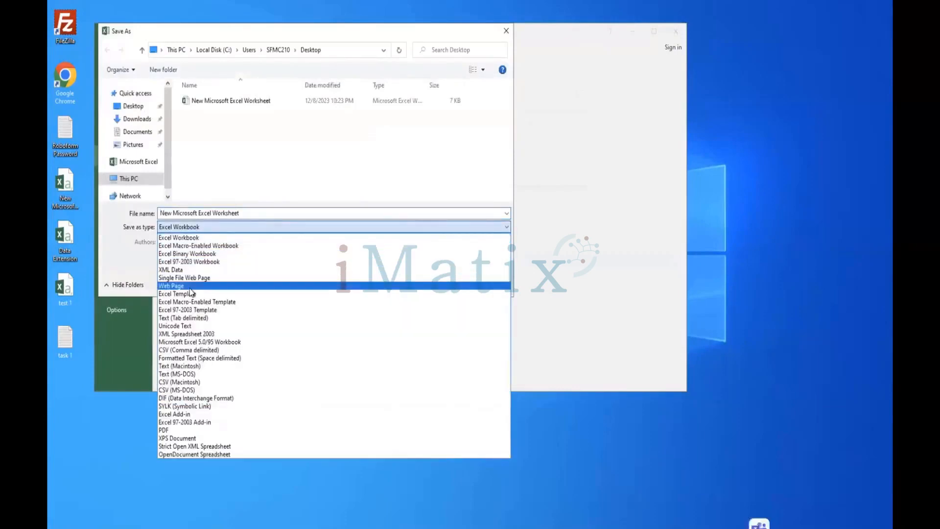
click(194, 352)
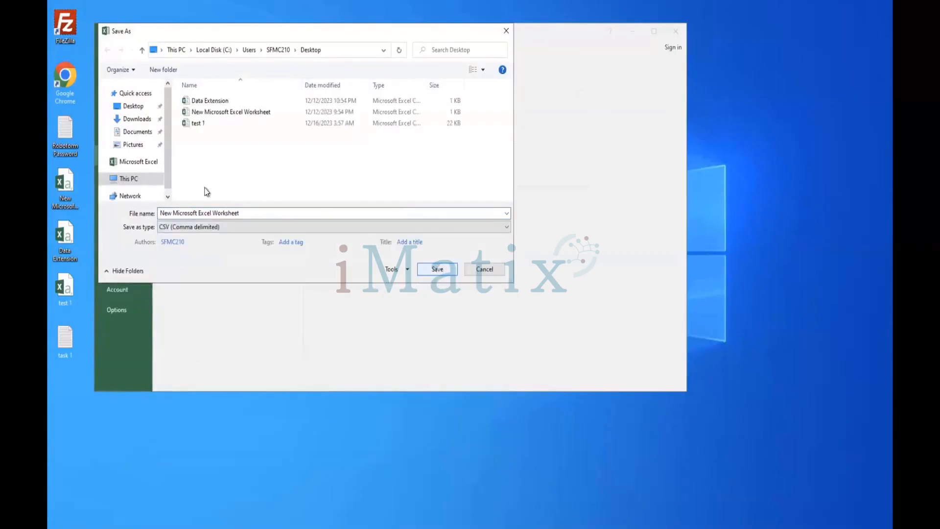
click(137, 107)
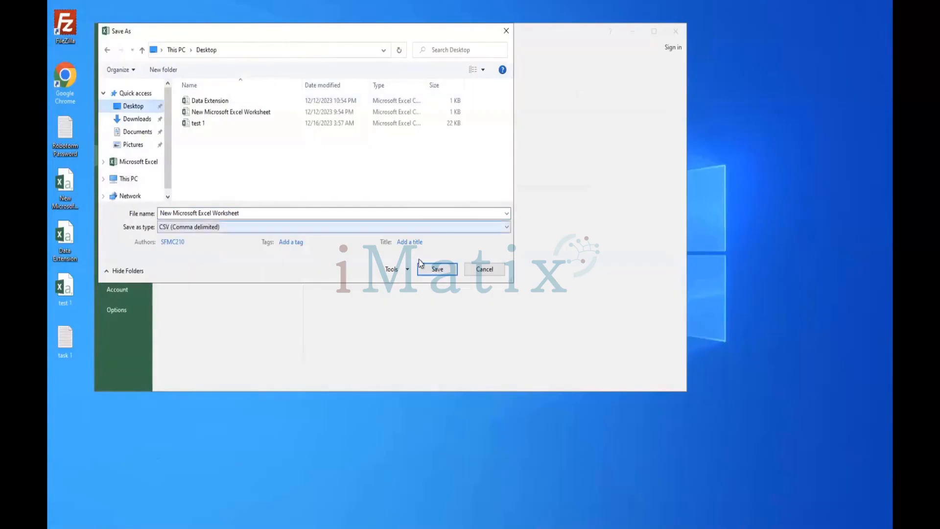
click(299, 212)
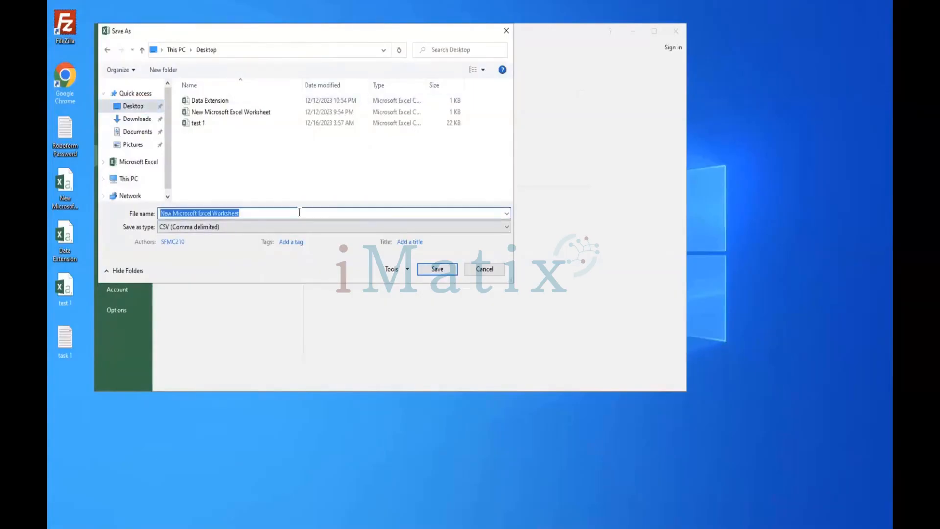
text(Dyna)
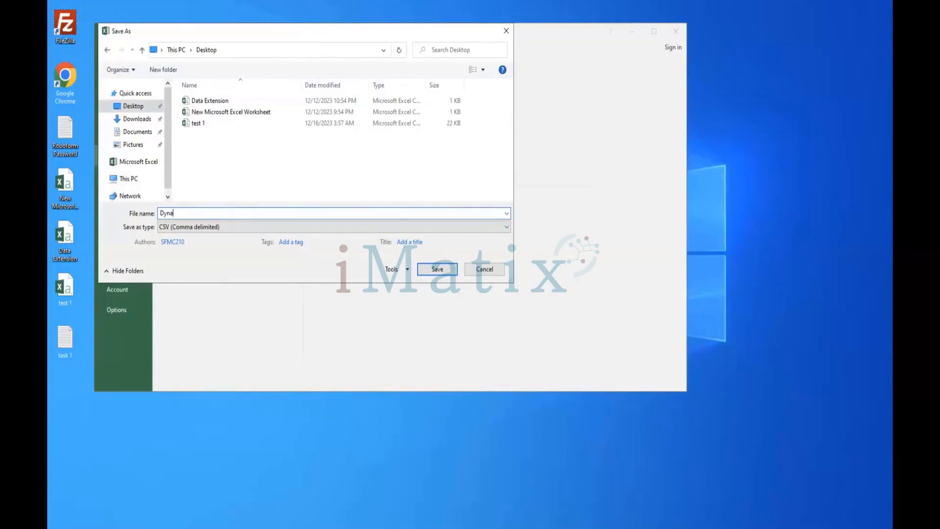
text(mic)
click(435, 269)
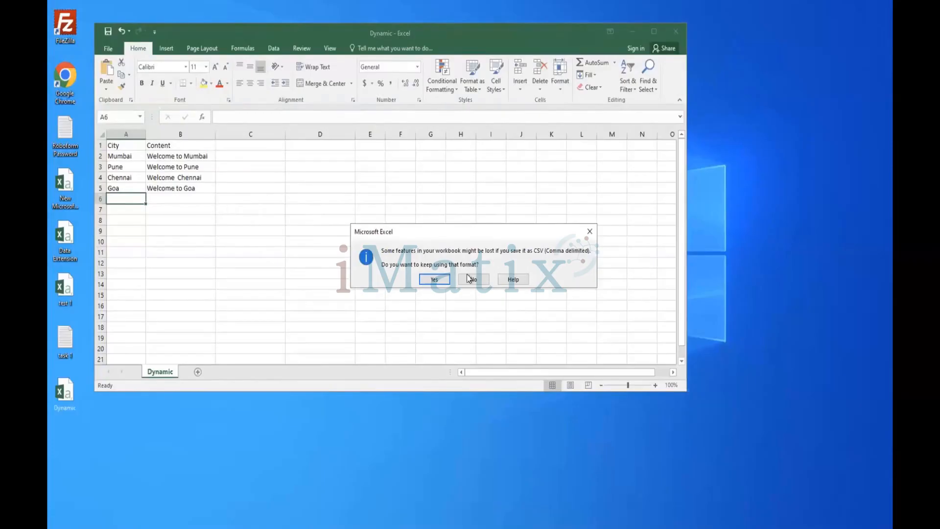
click(440, 279)
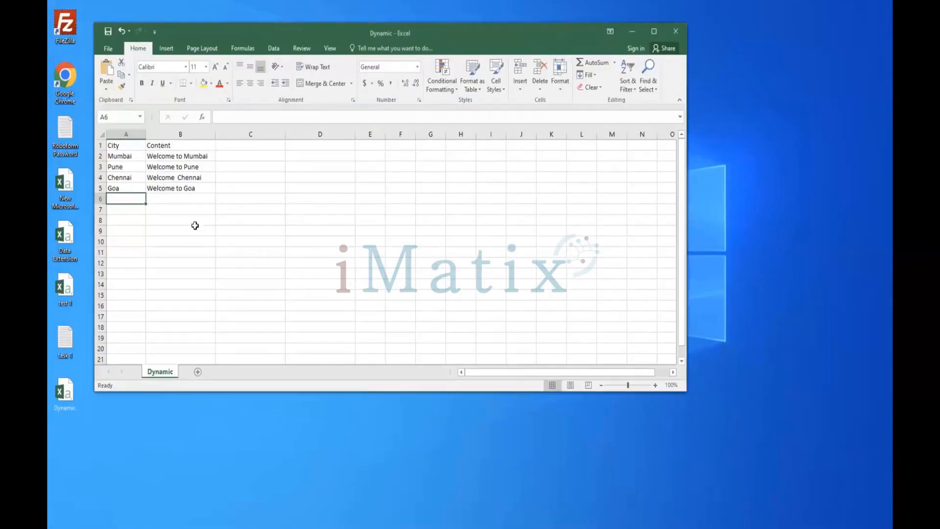
- Correct the greeting in cell B4 to "Welcome to Chennai"
click(174, 184)
double_click(176, 177)
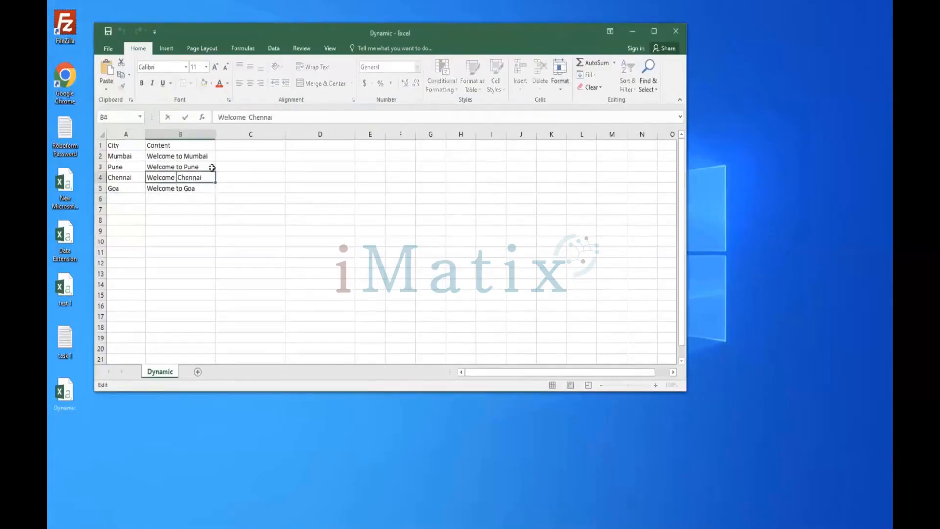
text(to)
click(316, 221)
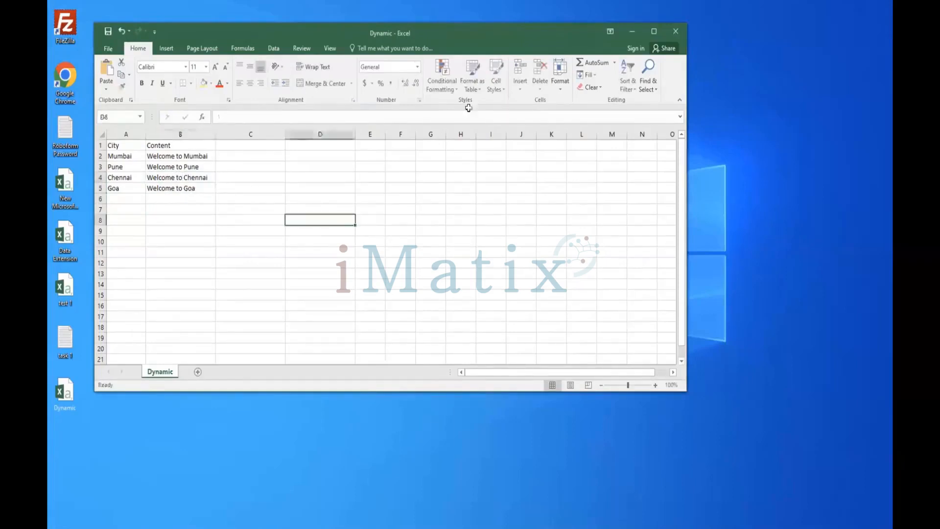
- Close the workbook and save its changes, replacing the existing Dynamic.csv on the Desktop in CSV format
click(674, 33)
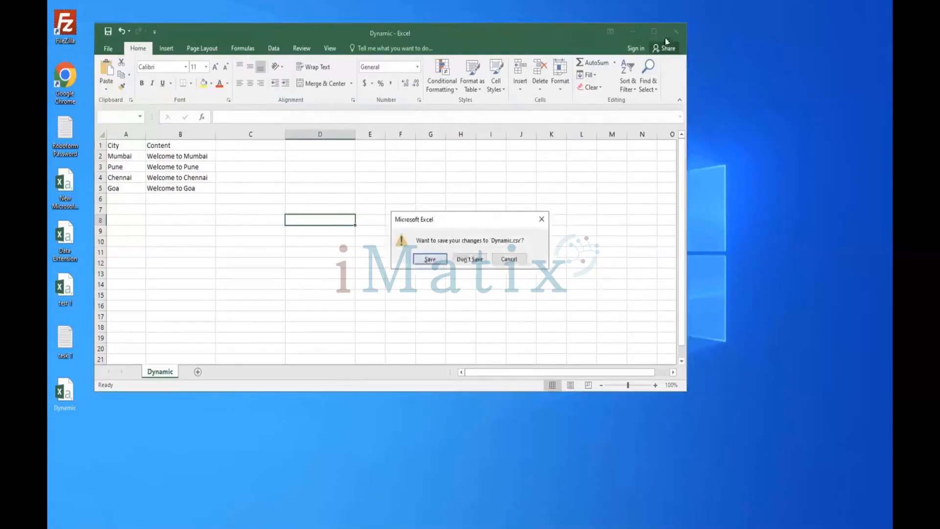
click(429, 259)
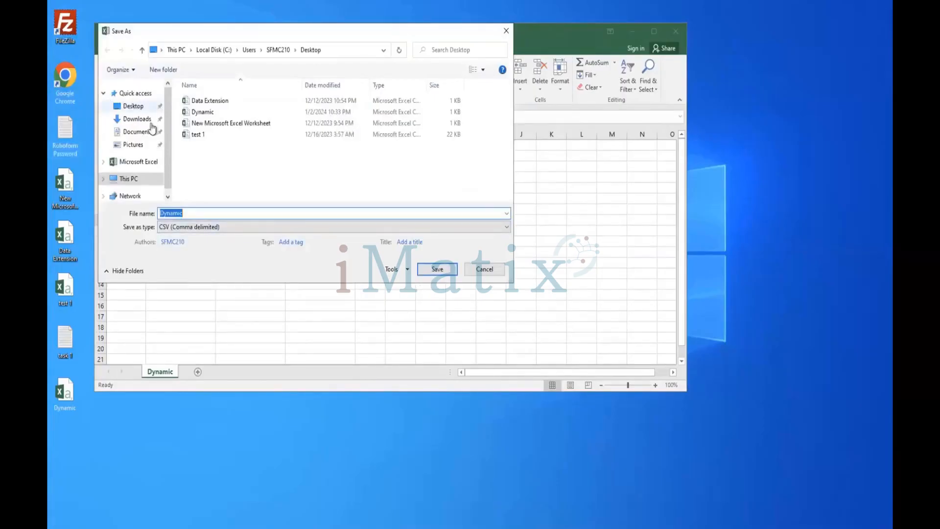
click(133, 106)
click(432, 269)
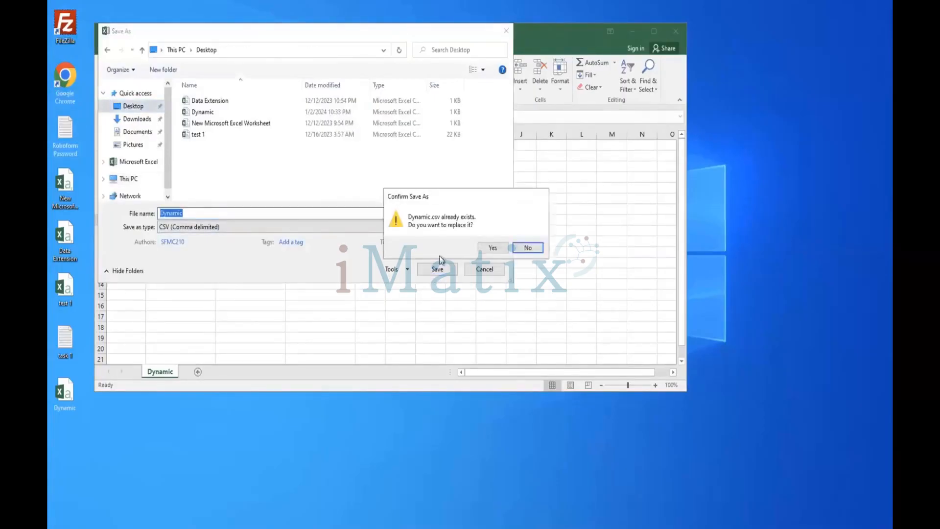
click(493, 248)
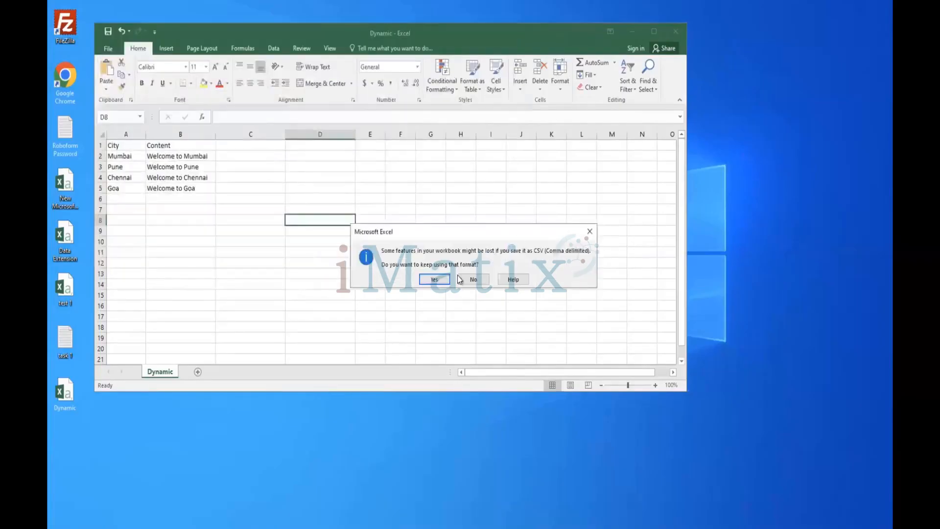
click(434, 280)
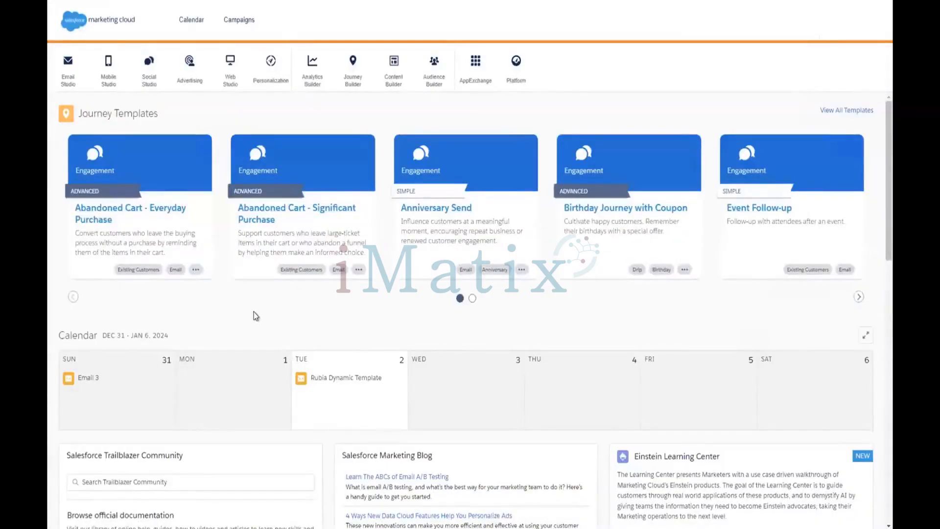
- Switch to Salesforce Marketing Cloud and open Content Builder
mouse_move(374, 80)
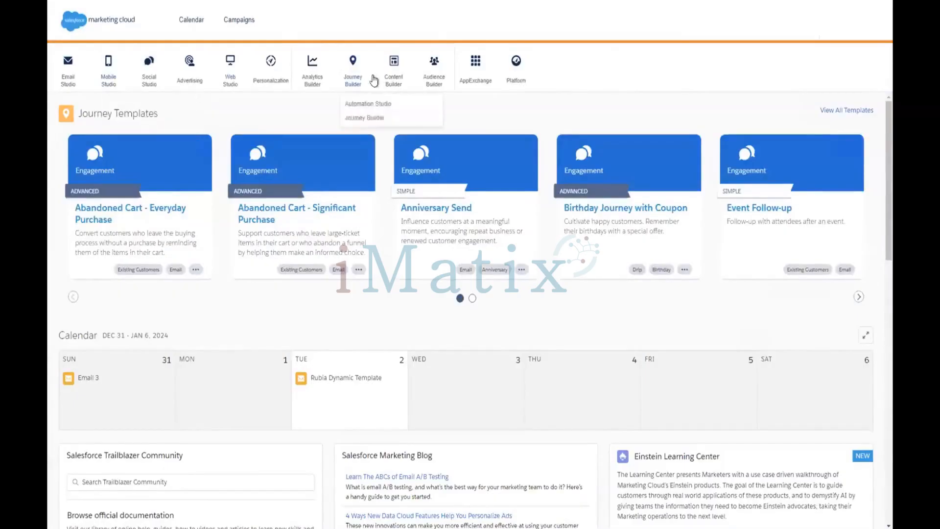
click(401, 117)
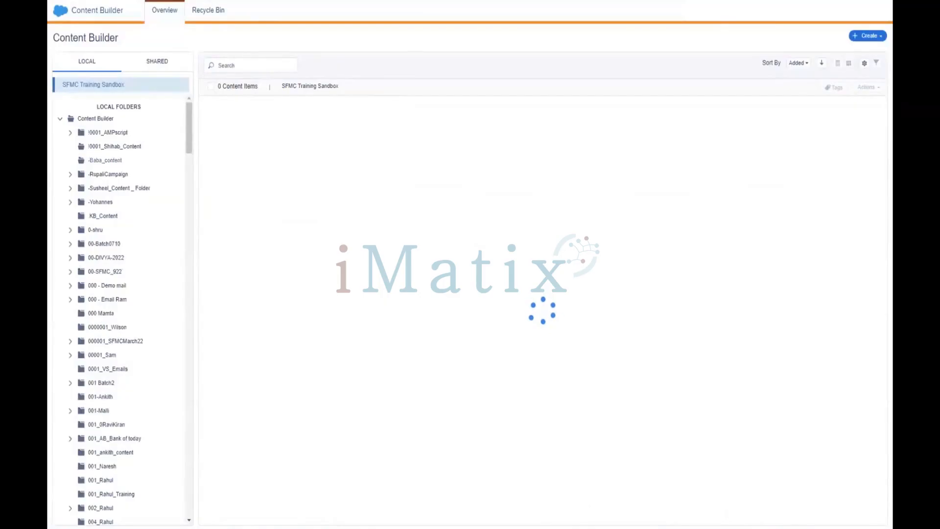
mouse_move(859, 13)
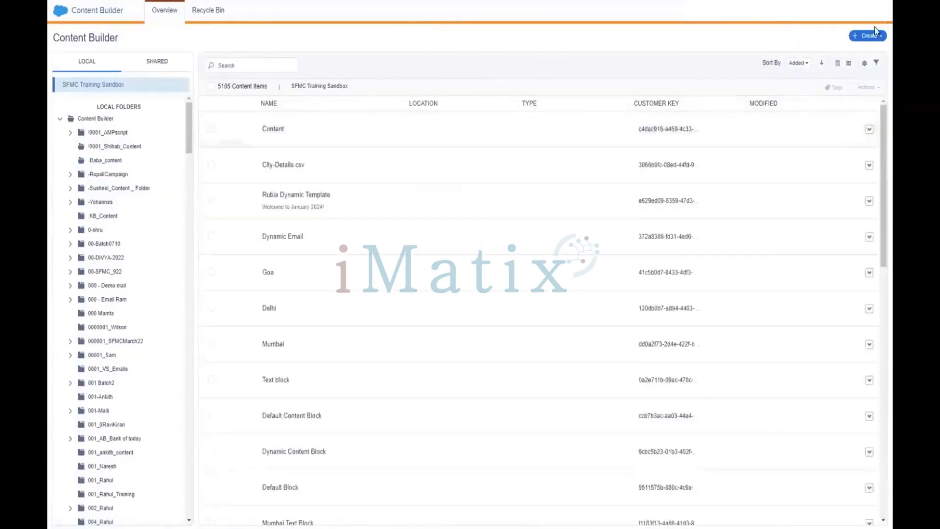
click(873, 37)
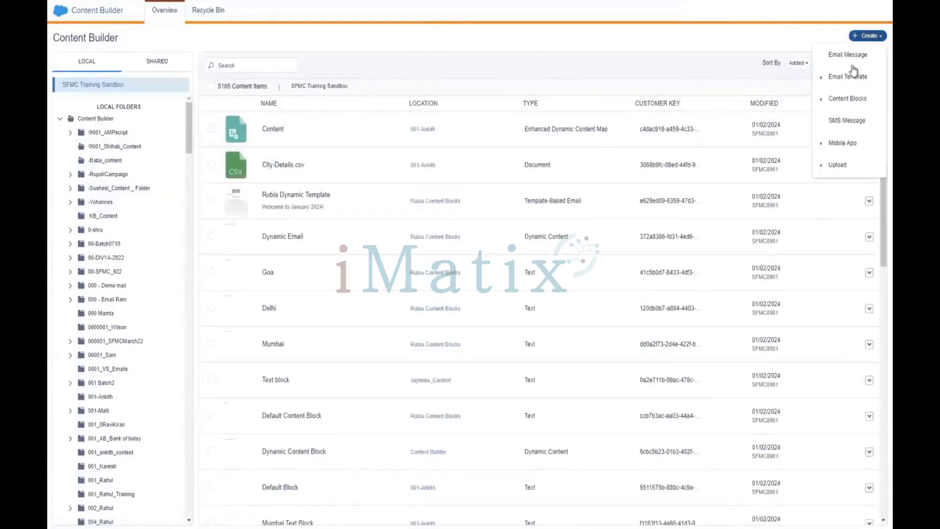
mouse_move(845, 100)
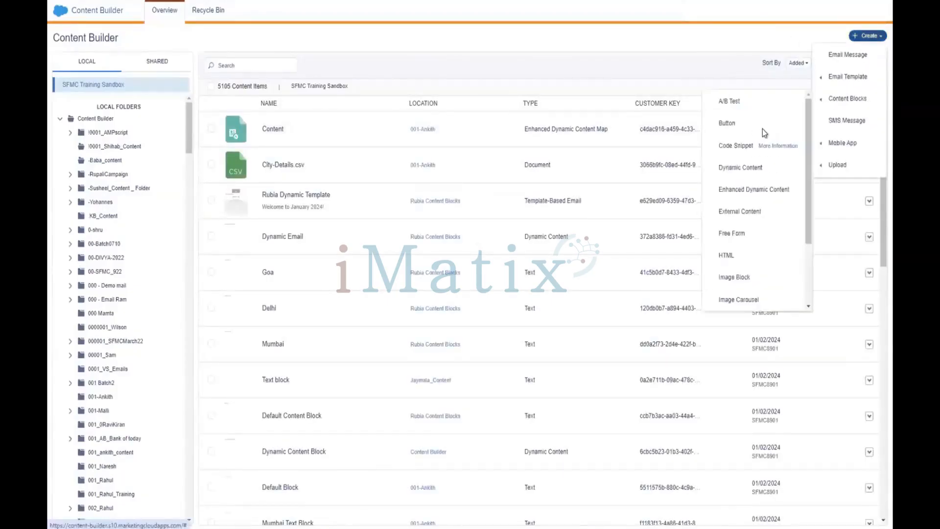
scroll(766, 225, down, 3)
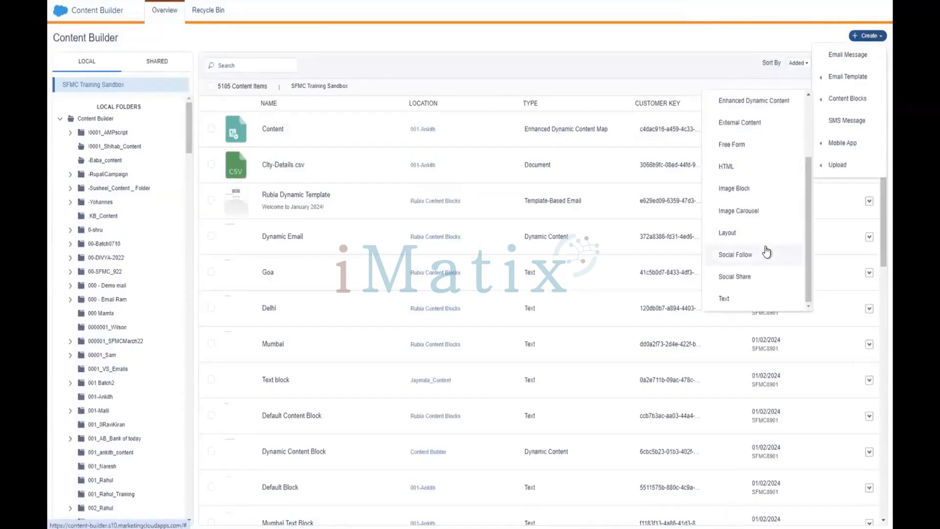
scroll(765, 235, up, 1)
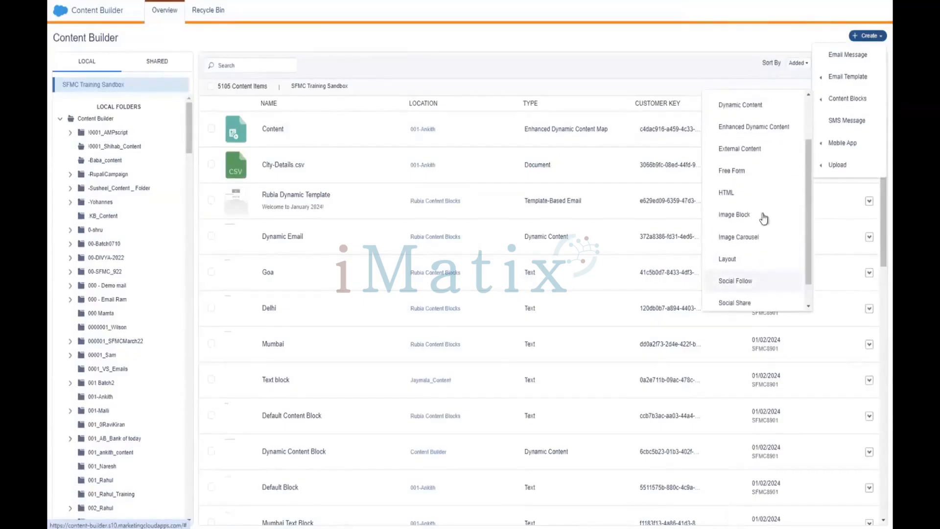
click(756, 130)
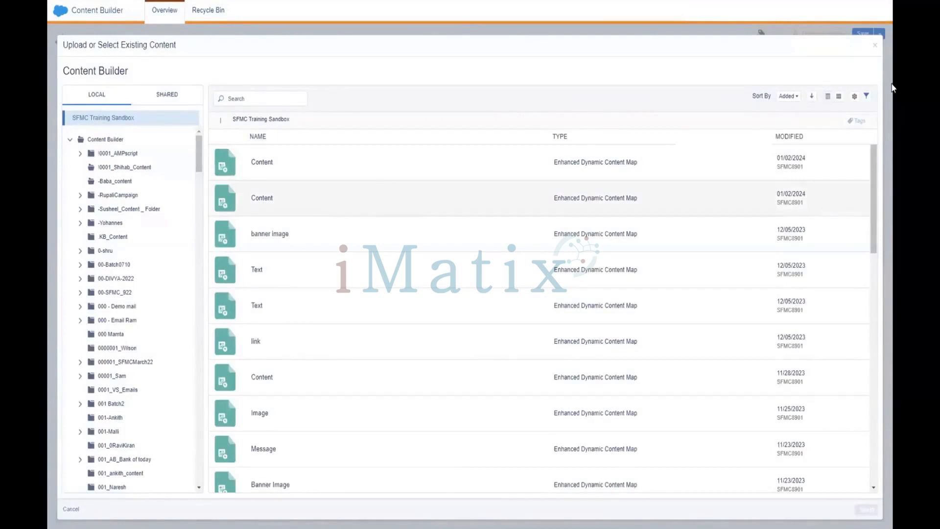
click(875, 46)
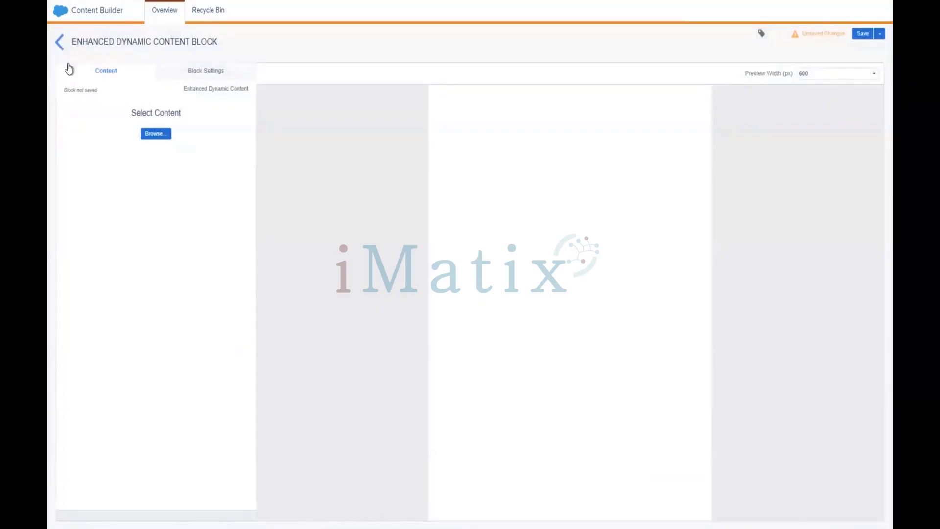
click(60, 42)
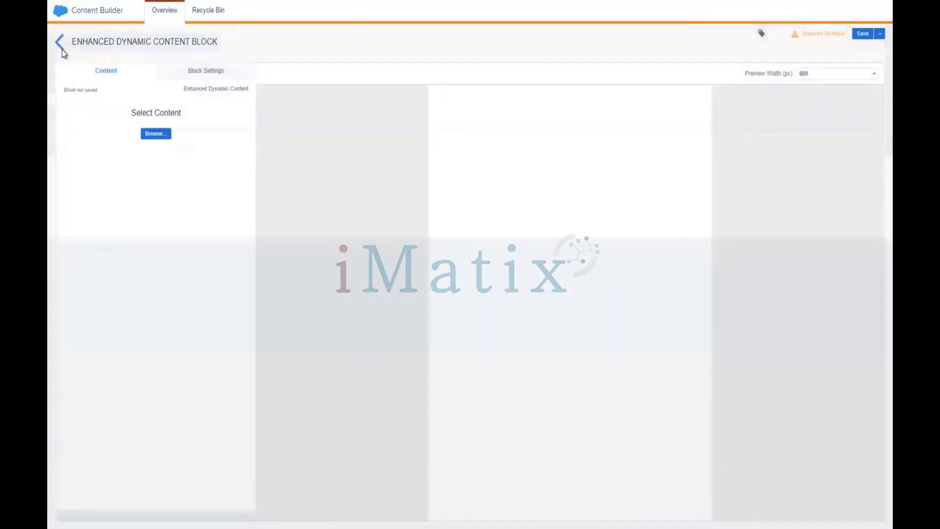
click(480, 139)
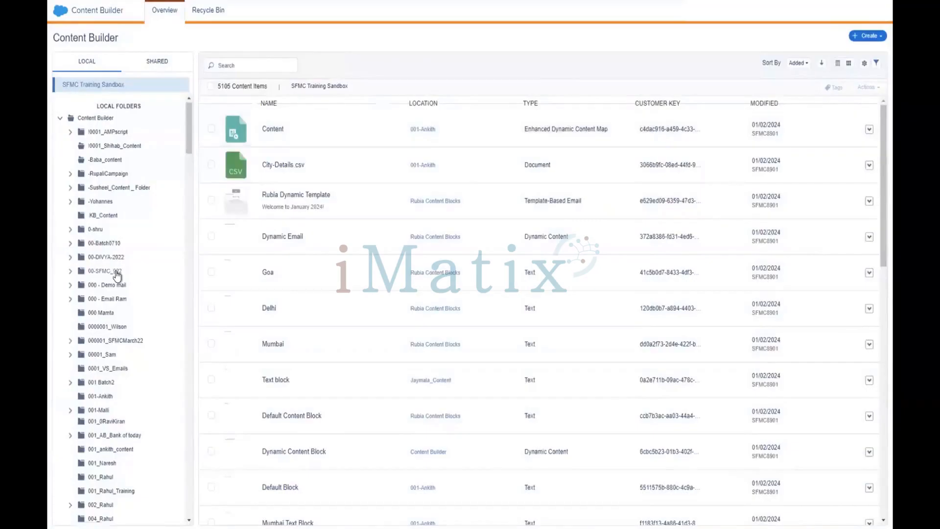
- Find the Rubia Content Blocks folder among the local folders and open it
scroll(117, 275, down, 5)
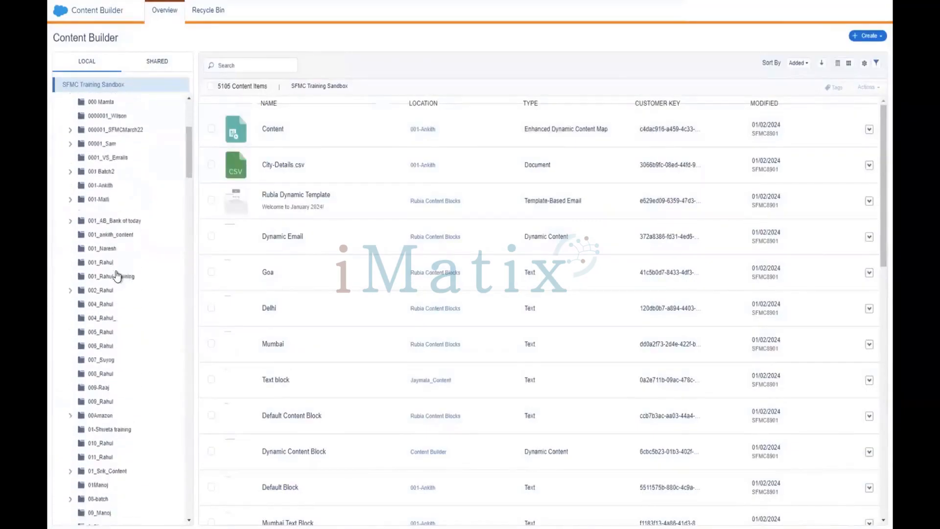
scroll(116, 276, down, 2)
scroll(146, 399, down, 10)
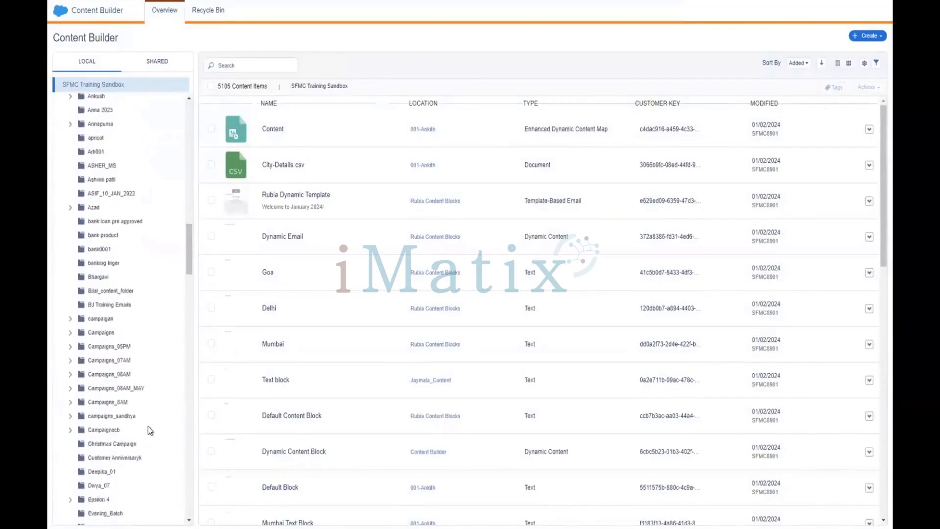
scroll(148, 426, down, 5)
scroll(148, 427, down, 6)
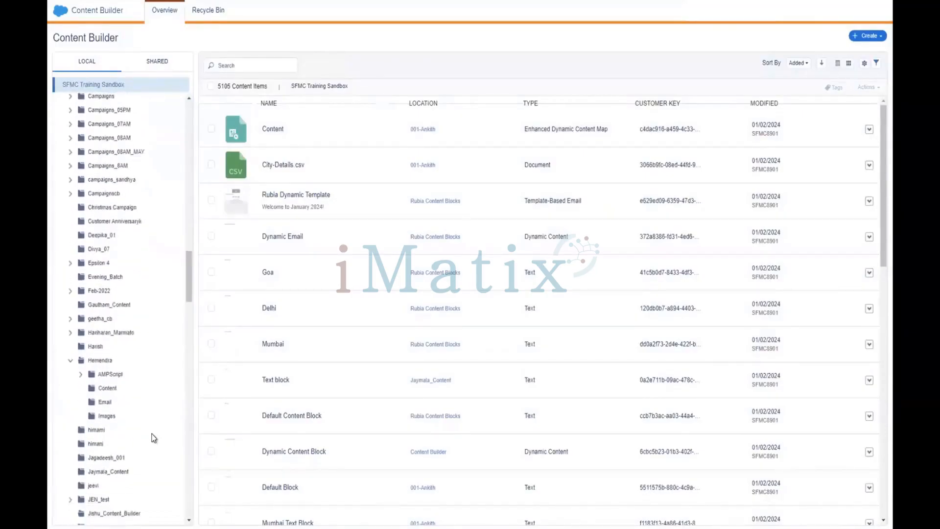
scroll(153, 437, down, 12)
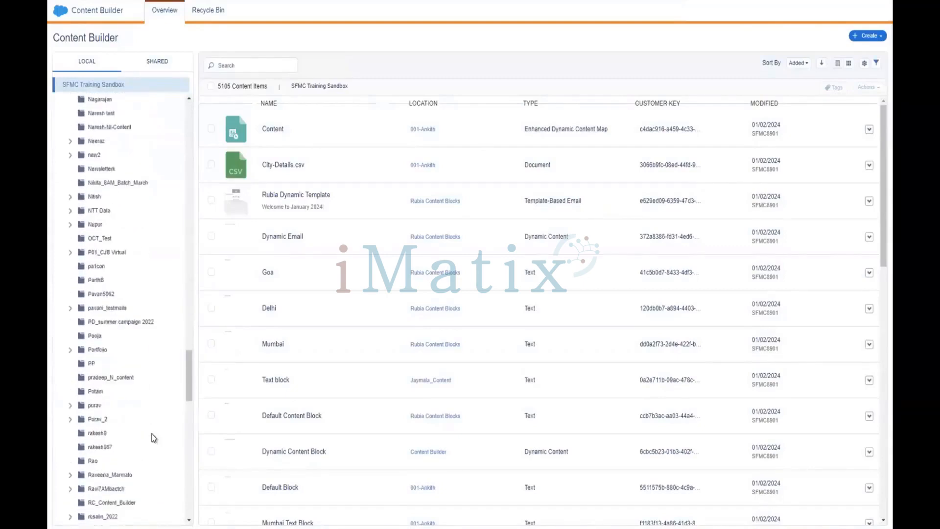
scroll(153, 437, down, 1)
scroll(153, 437, down, 3)
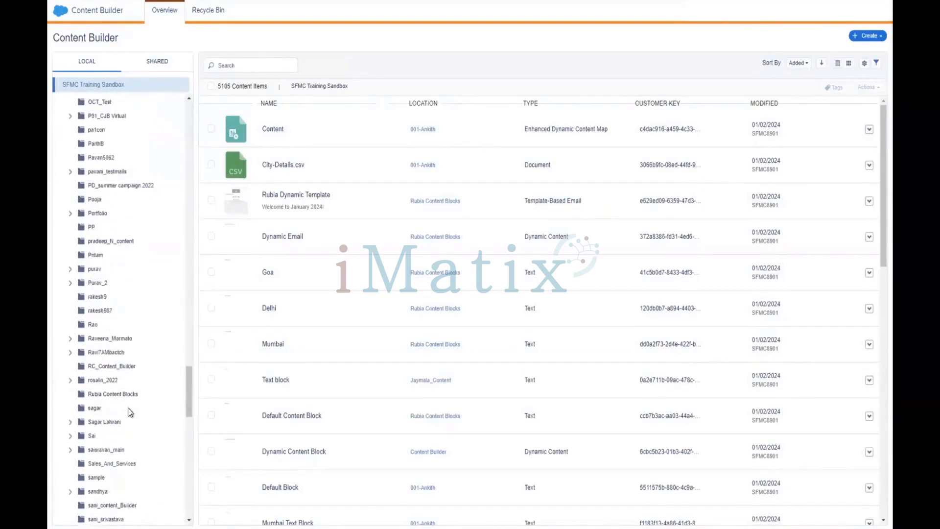
click(131, 396)
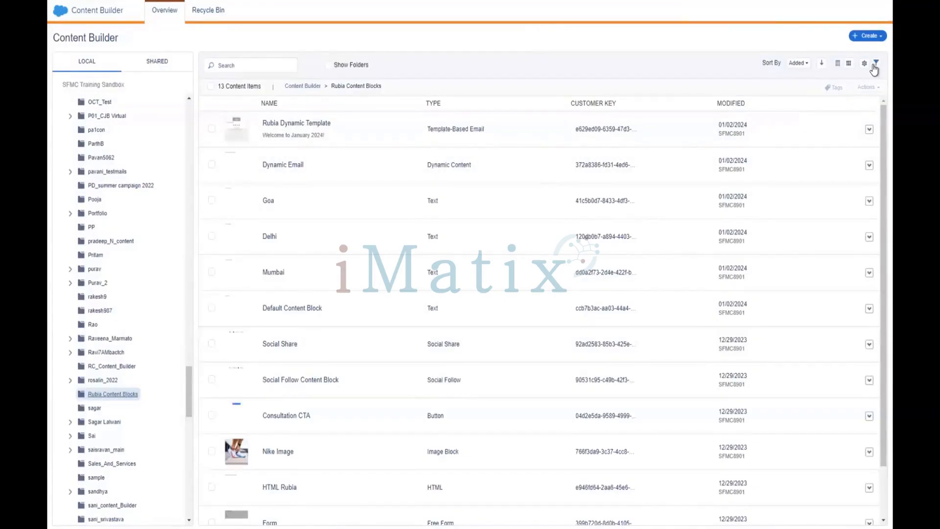
- Start an enhanced dynamic content upload in the Rubia Content Blocks folder and choose Dynamic.csv as its source file
click(873, 40)
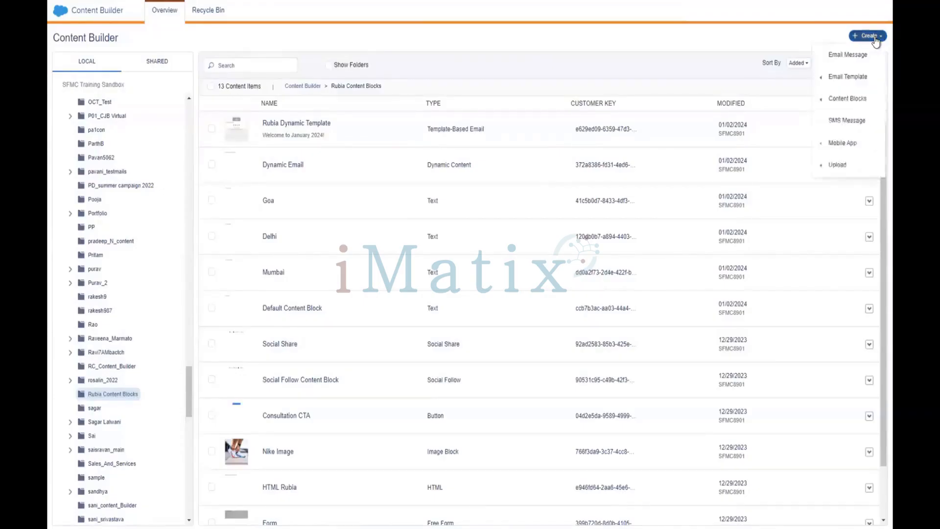
mouse_move(873, 102)
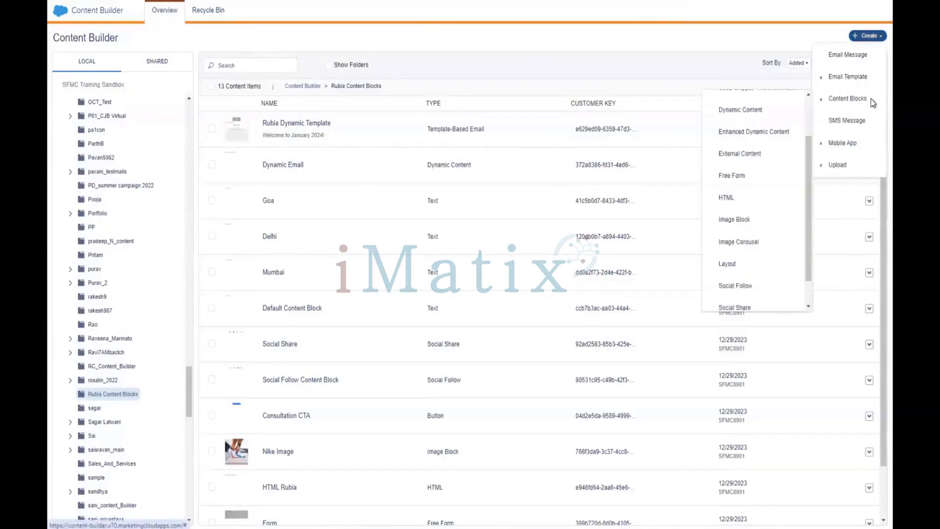
mouse_move(829, 169)
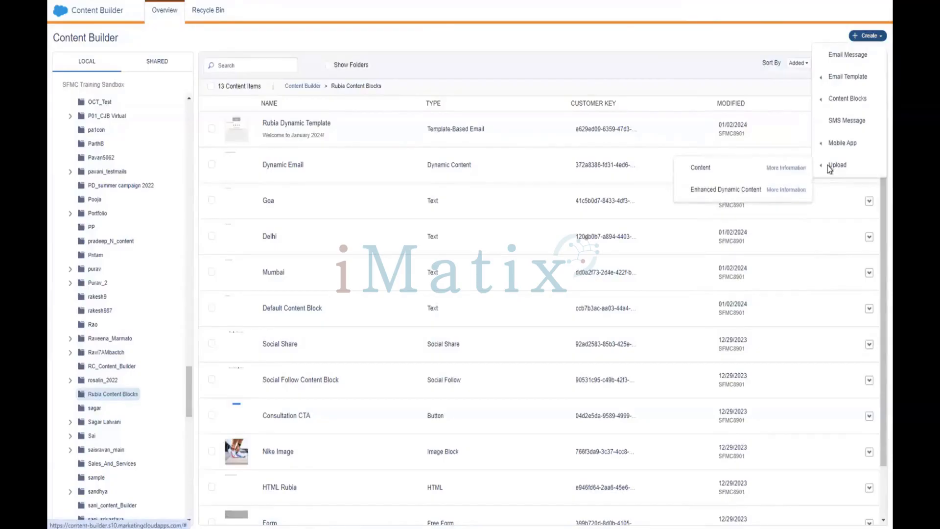
click(748, 191)
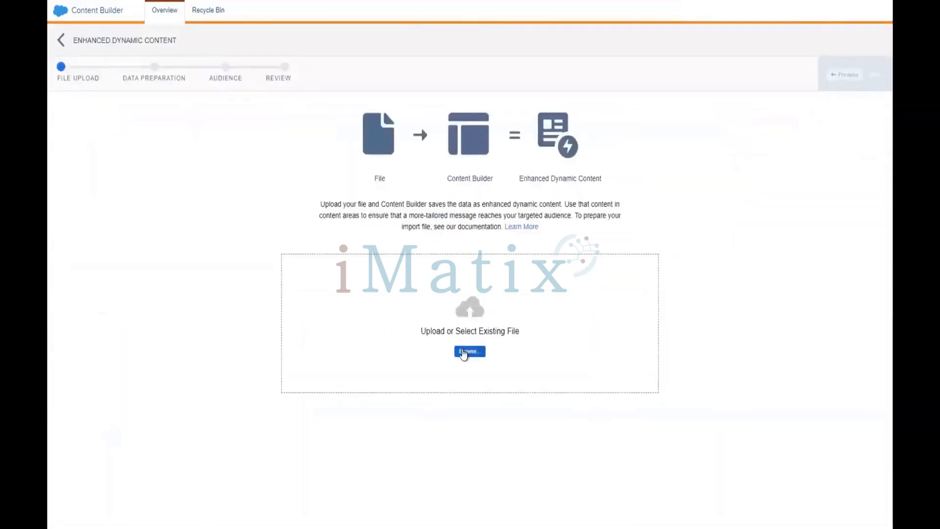
click(463, 352)
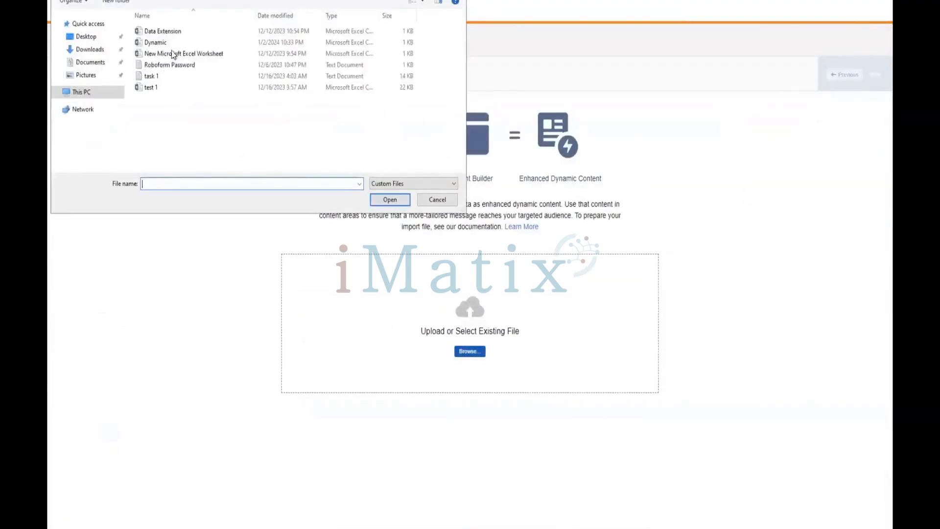
click(175, 43)
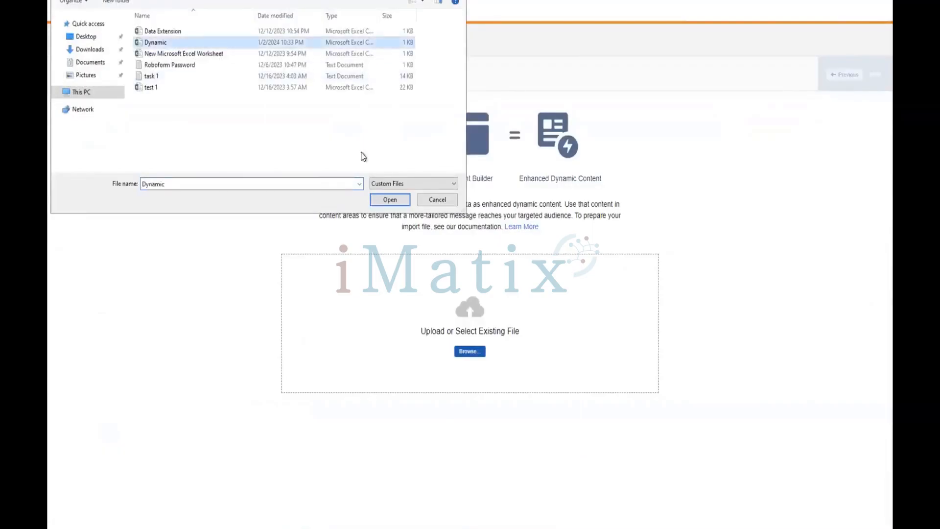
click(389, 199)
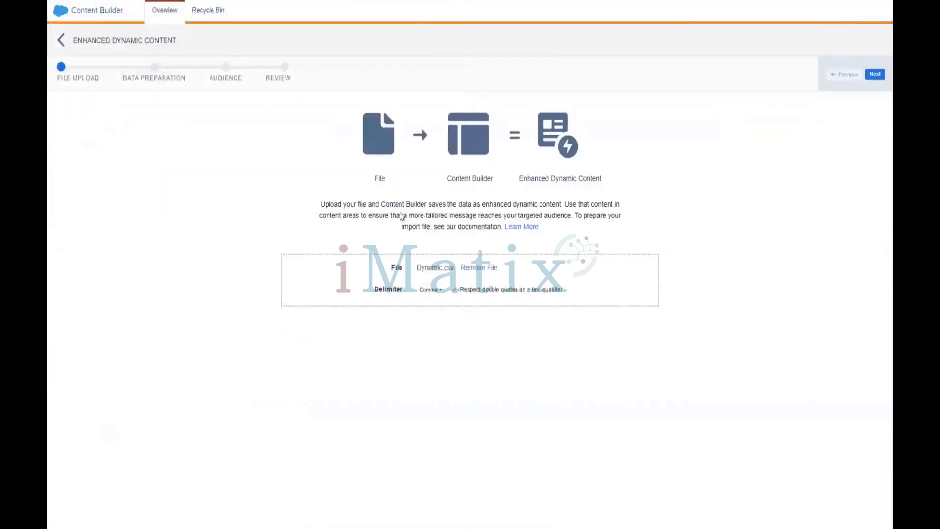
- Import the file with City as primary key and Content as text, without linking an audience
click(872, 76)
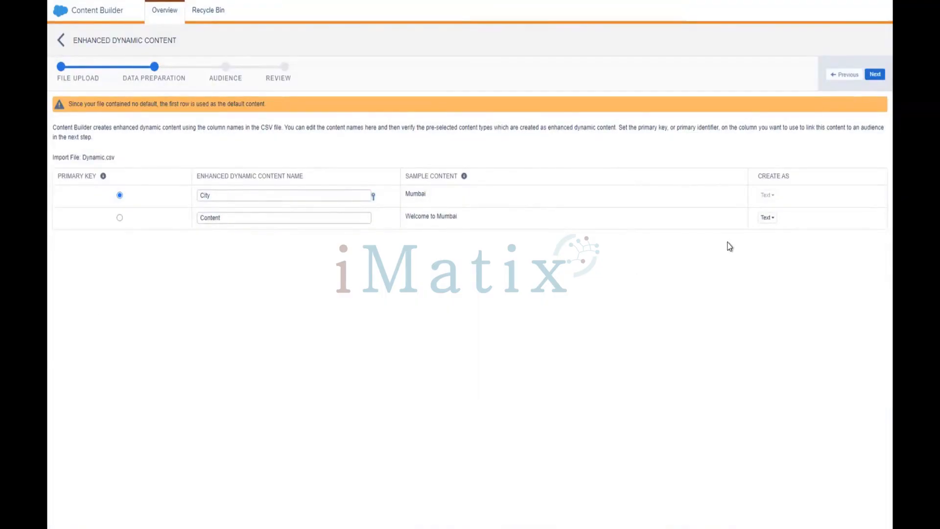
click(876, 76)
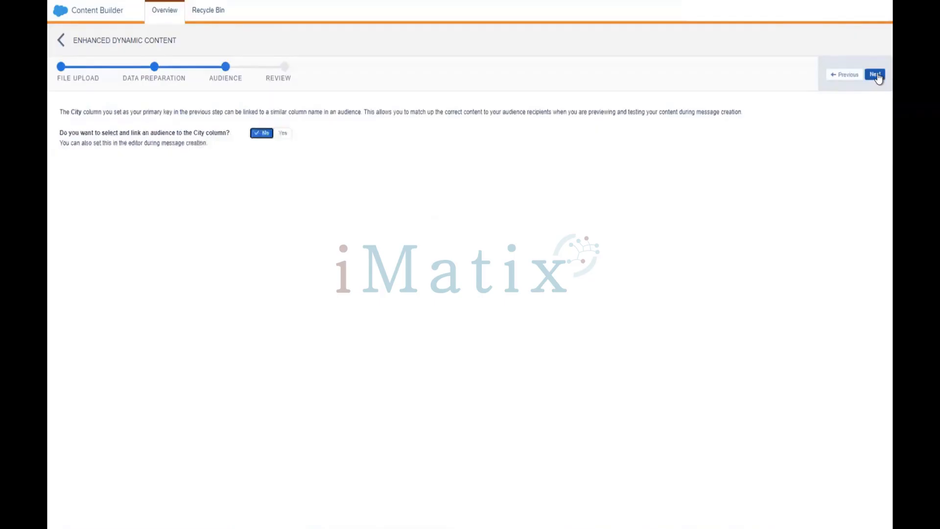
click(875, 76)
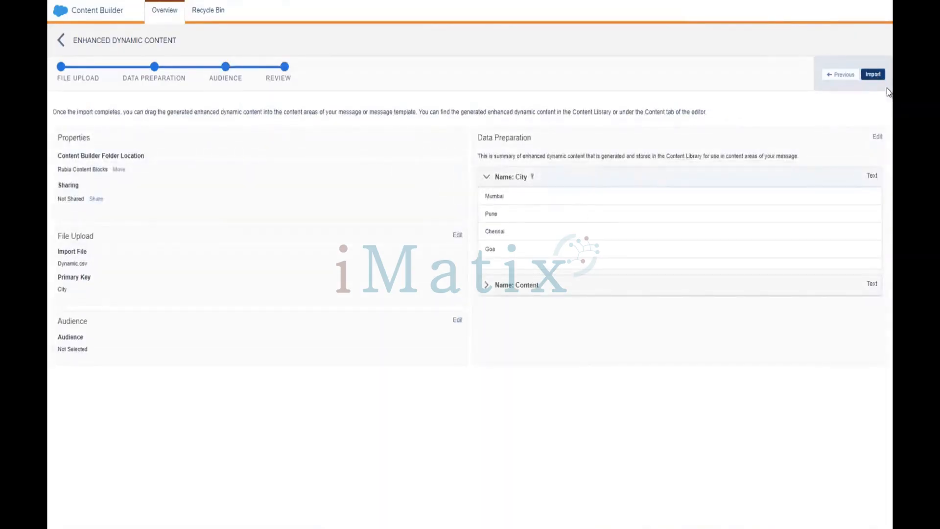
click(879, 77)
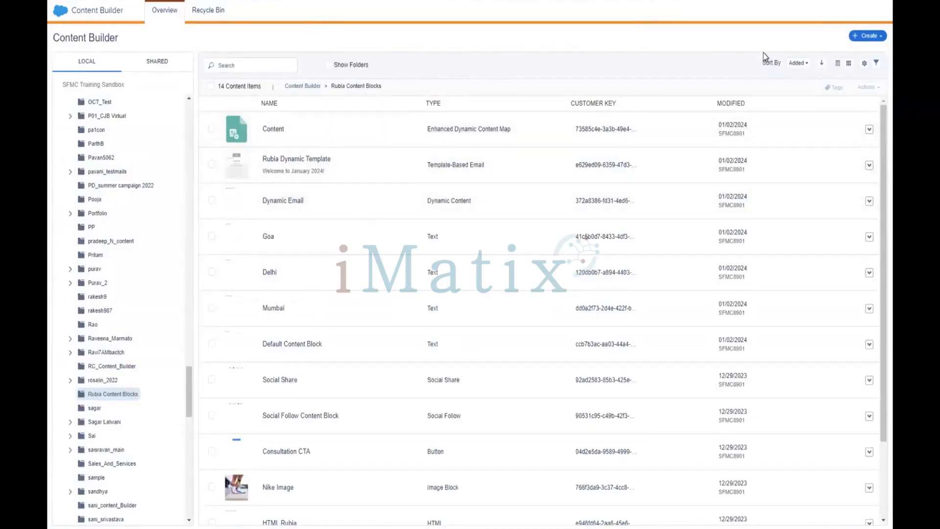
- Create an enhanced dynamic content block based on the Content map from the Rubia Content Blocks folder
click(877, 40)
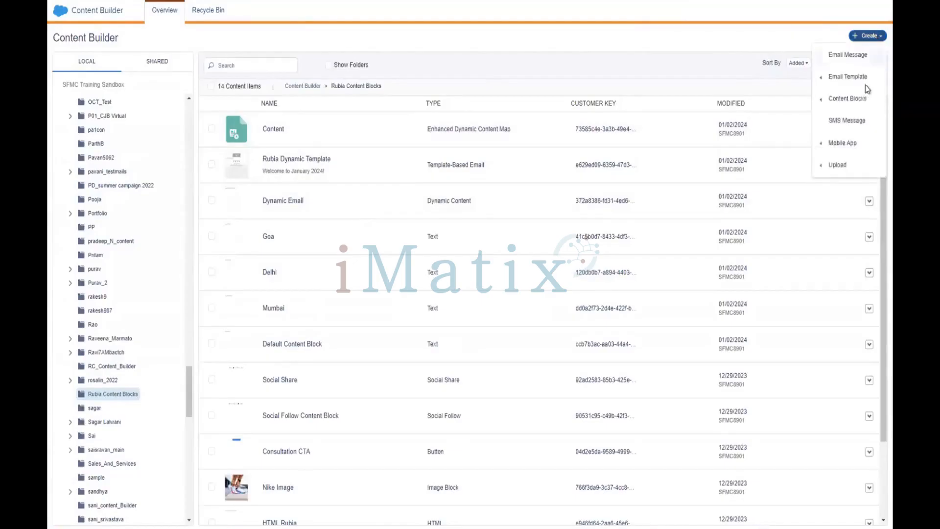
mouse_move(854, 99)
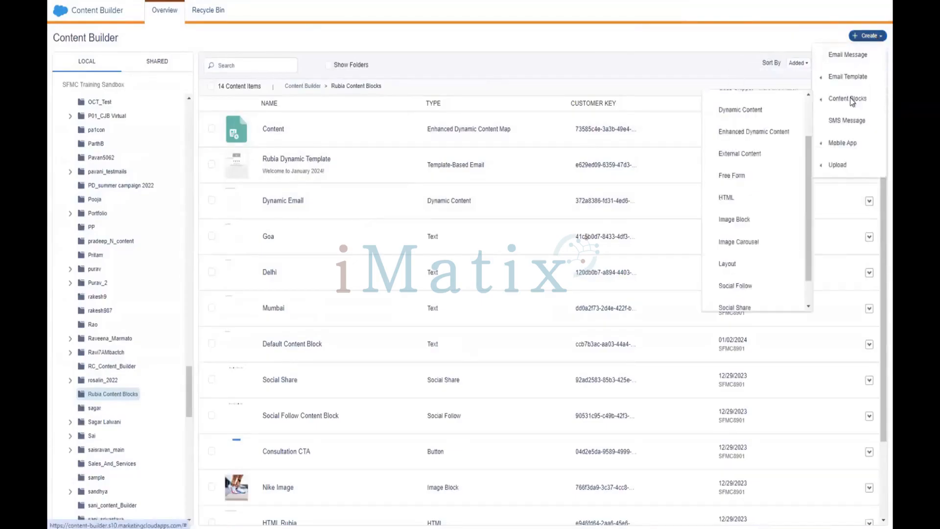
click(781, 132)
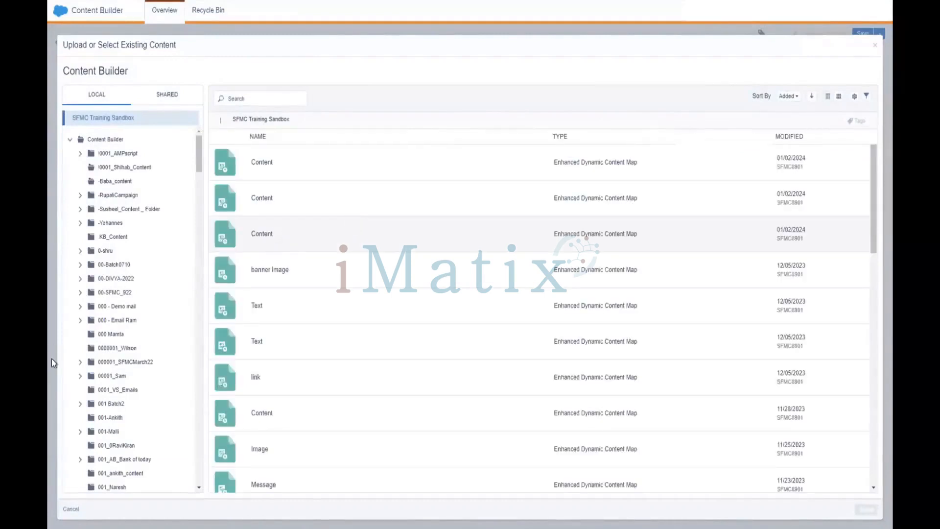
scroll(108, 385, down, 5)
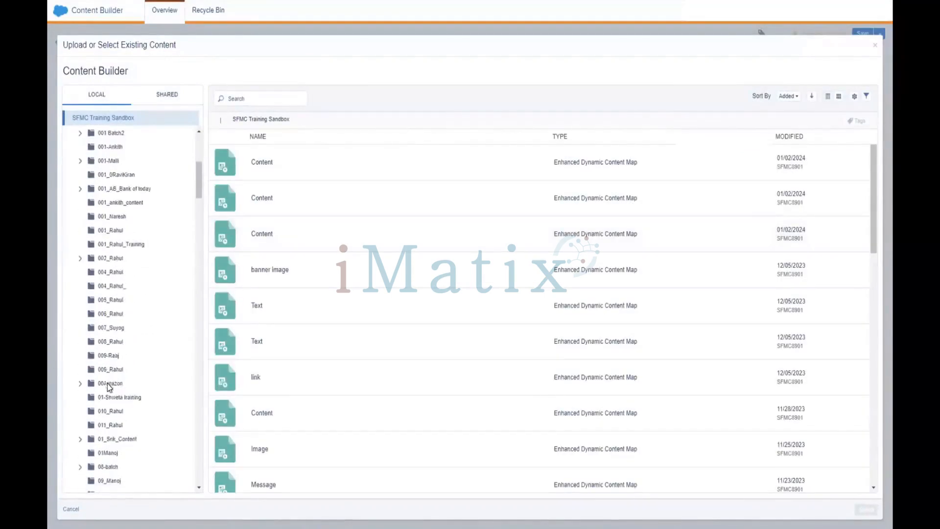
scroll(107, 383, down, 20)
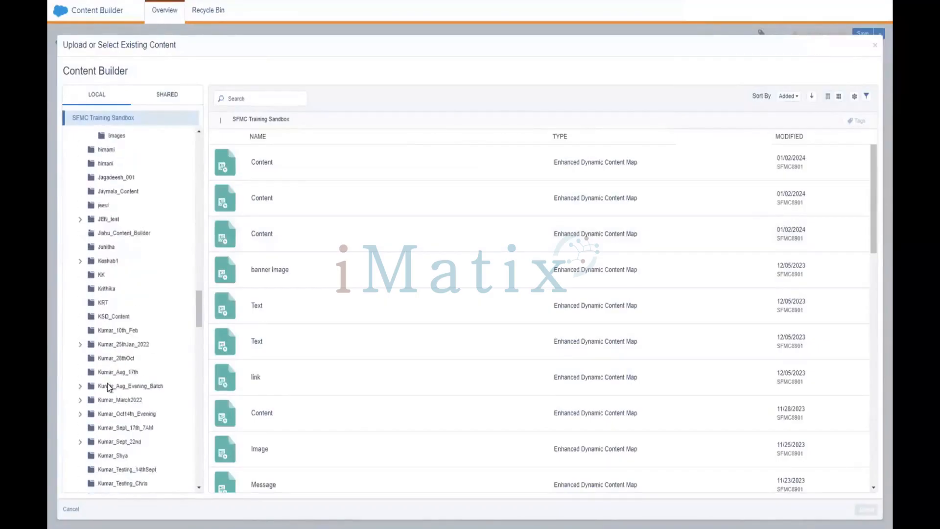
scroll(108, 387, down, 15)
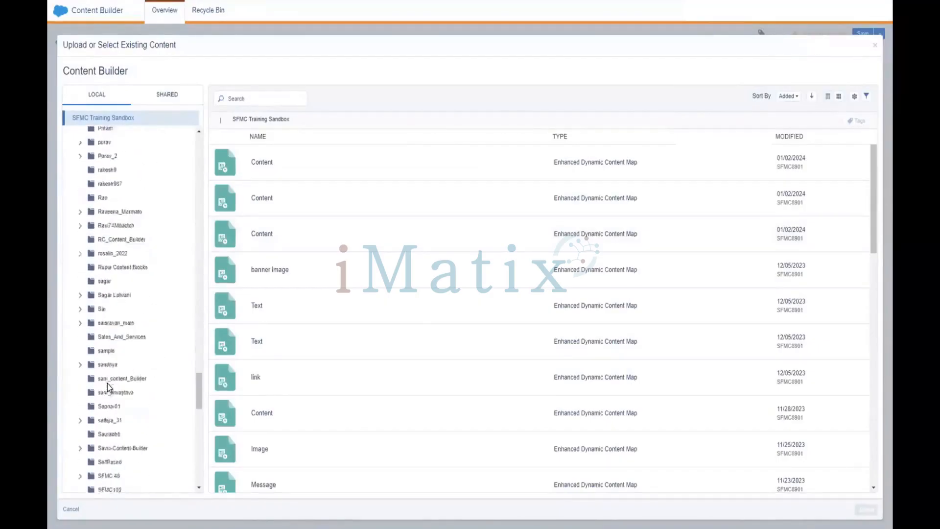
scroll(107, 383, down, 1)
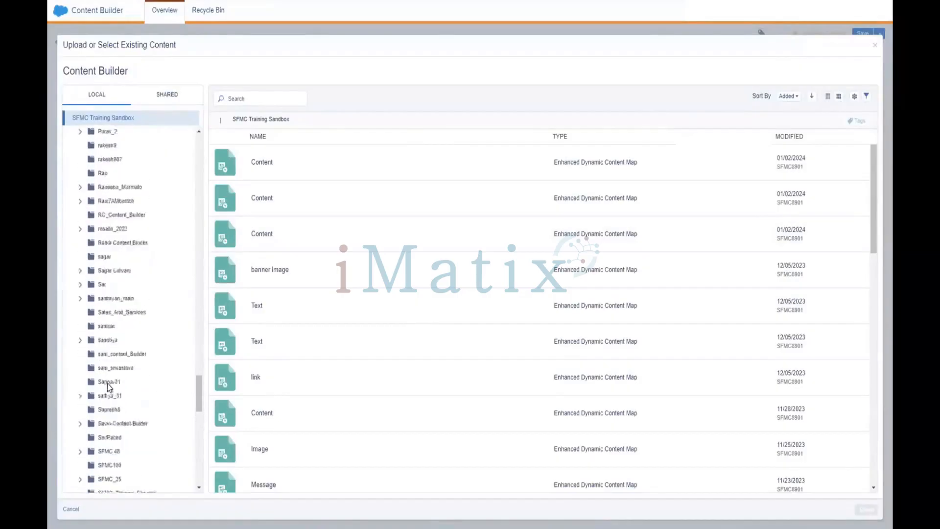
scroll(107, 383, up, 2)
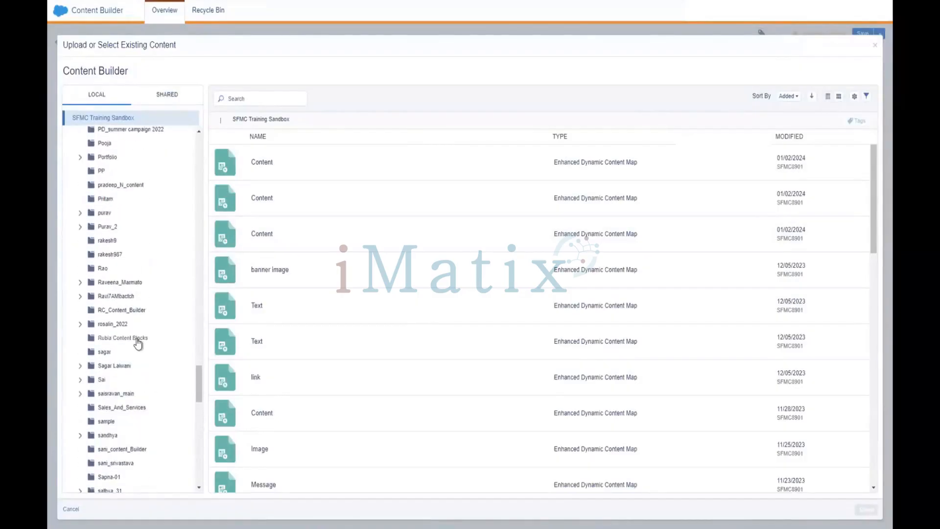
click(137, 340)
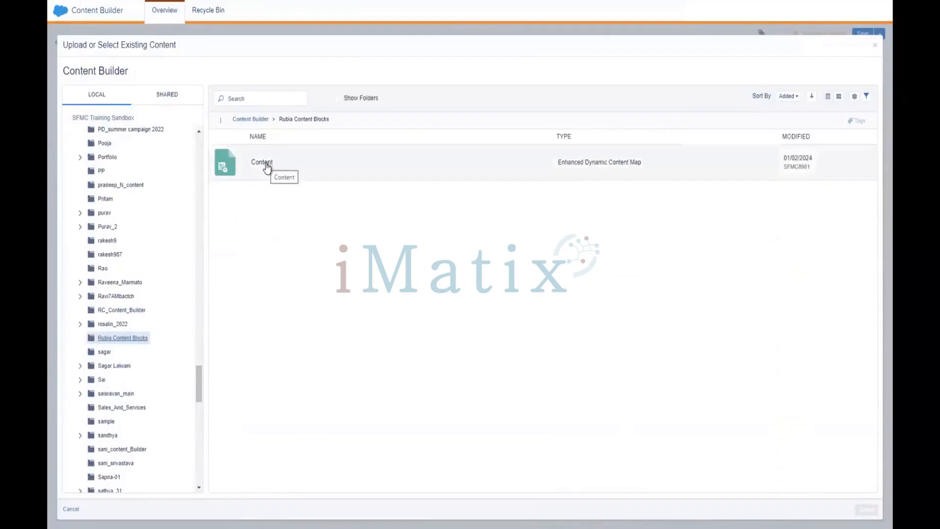
click(266, 165)
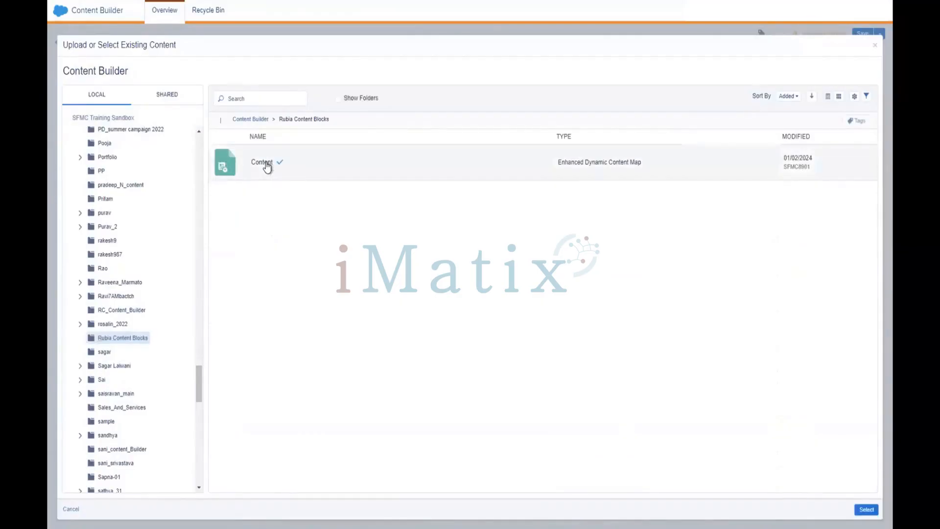
click(864, 510)
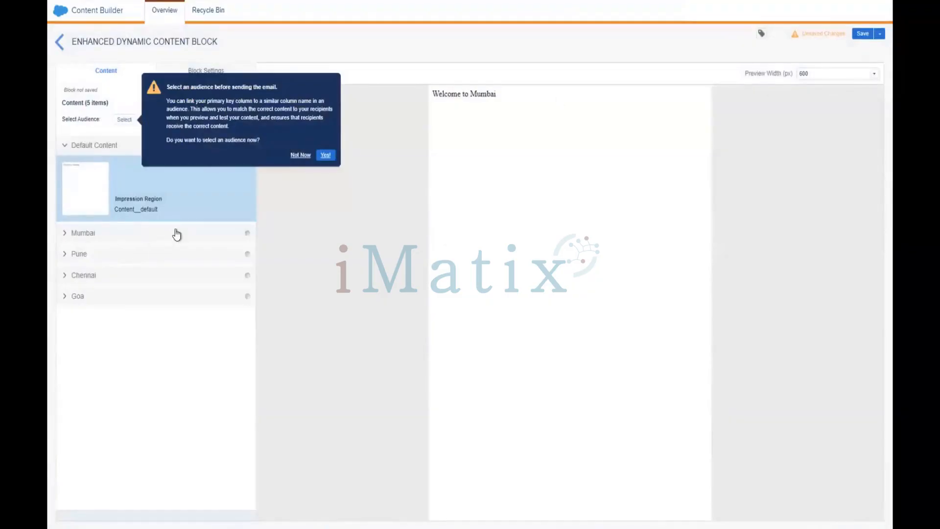
- Expand the Mumbai, Pune, Chennai and Goa variations to examine the content region assigned to each city
click(176, 232)
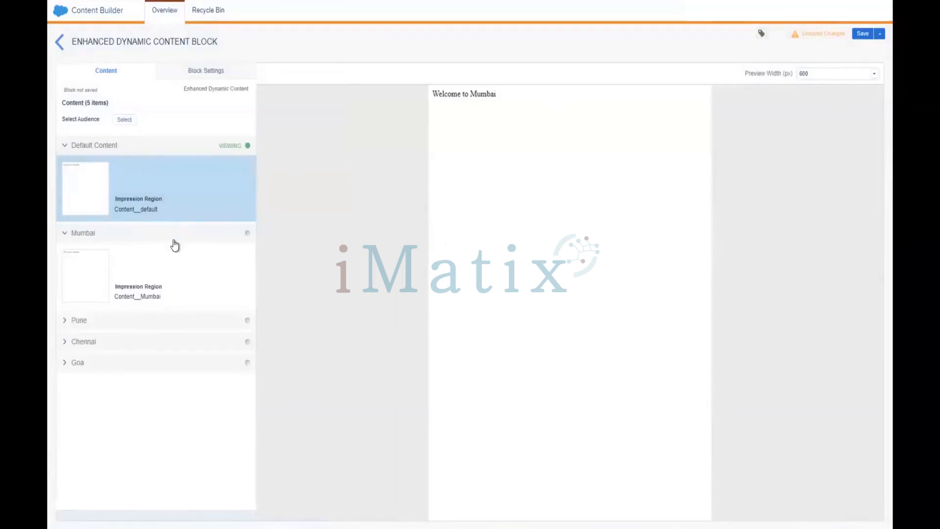
click(155, 321)
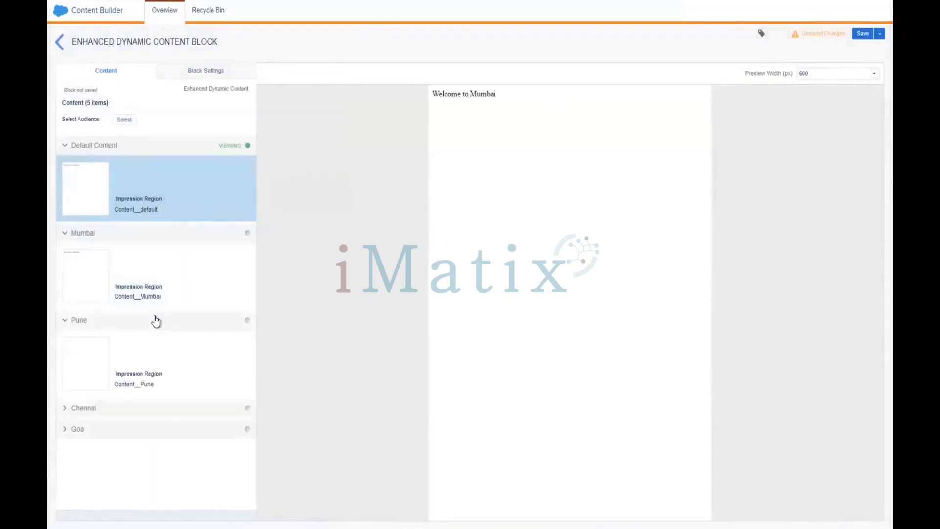
click(163, 407)
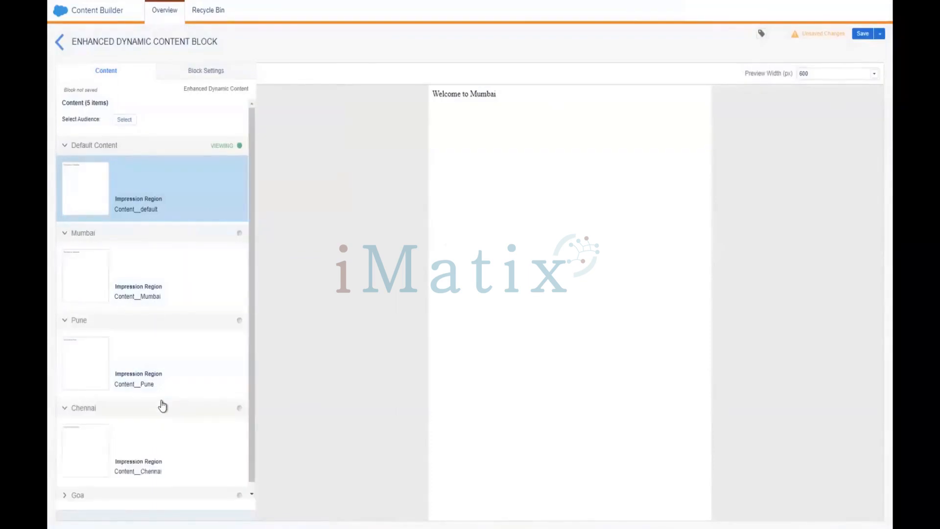
scroll(165, 408, down, 1)
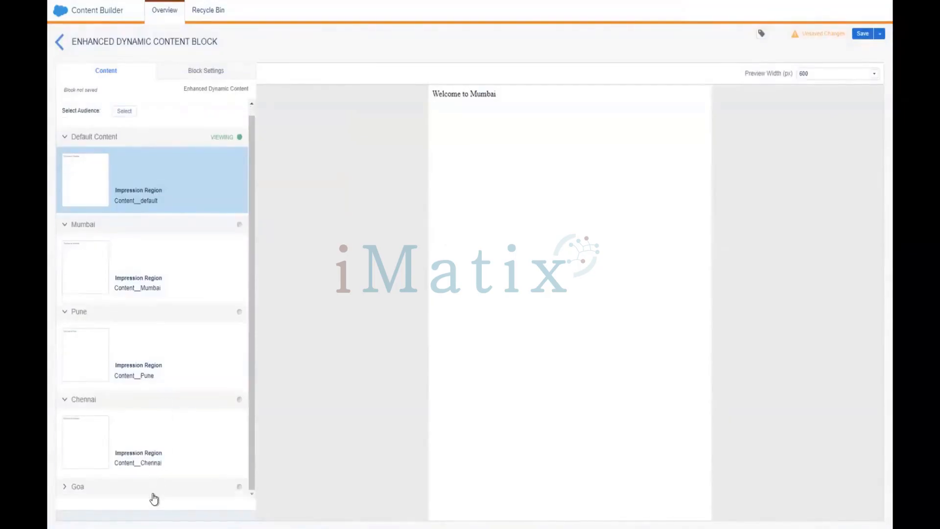
click(154, 495)
scroll(167, 460, down, 2)
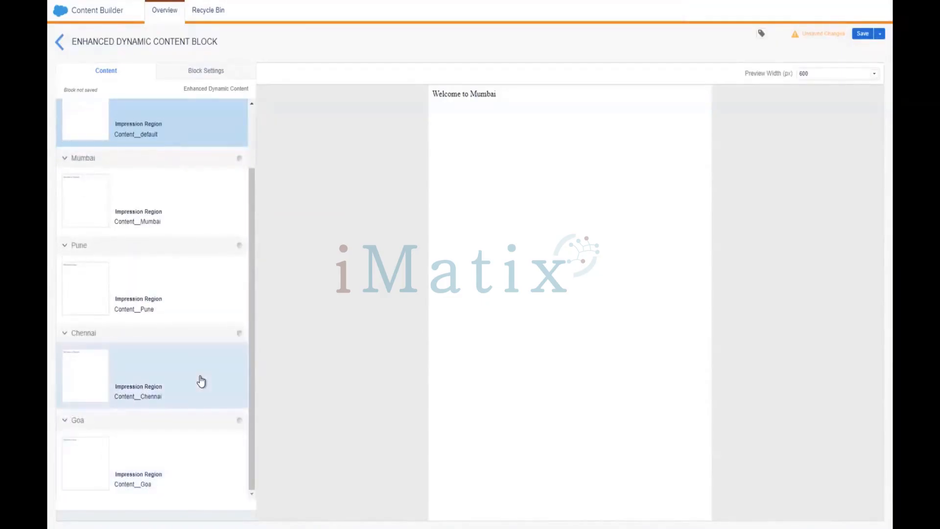
scroll(201, 381, up, 1)
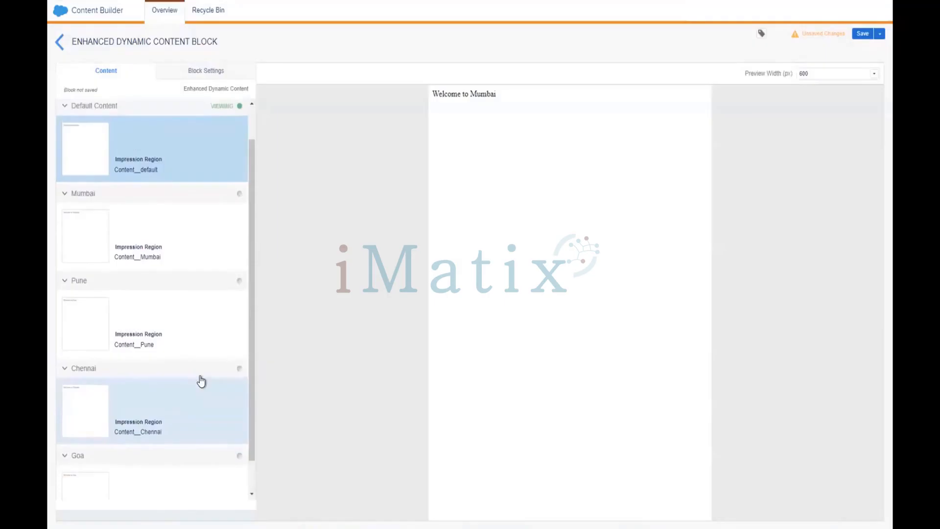
scroll(202, 381, up, 1)
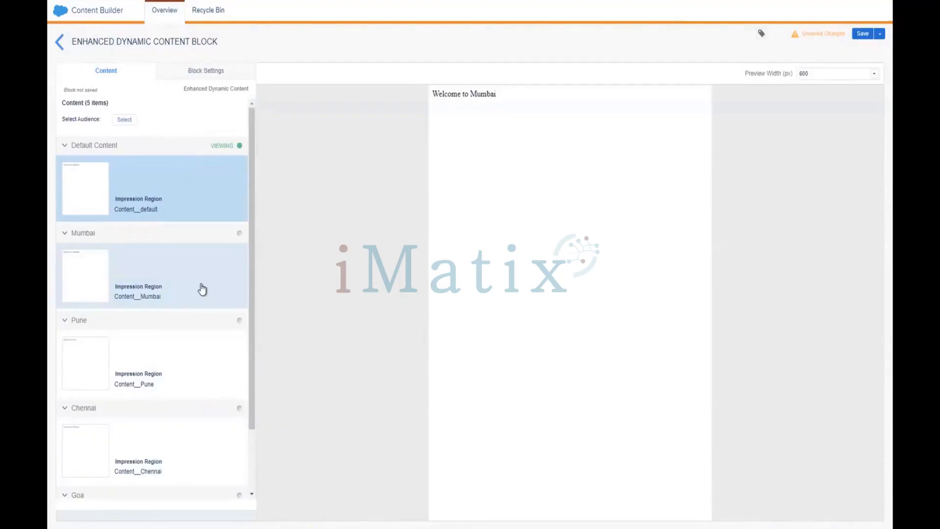
- Preview the Mumbai, Pune and Chennai variations one after another to check each city's greeting
click(202, 289)
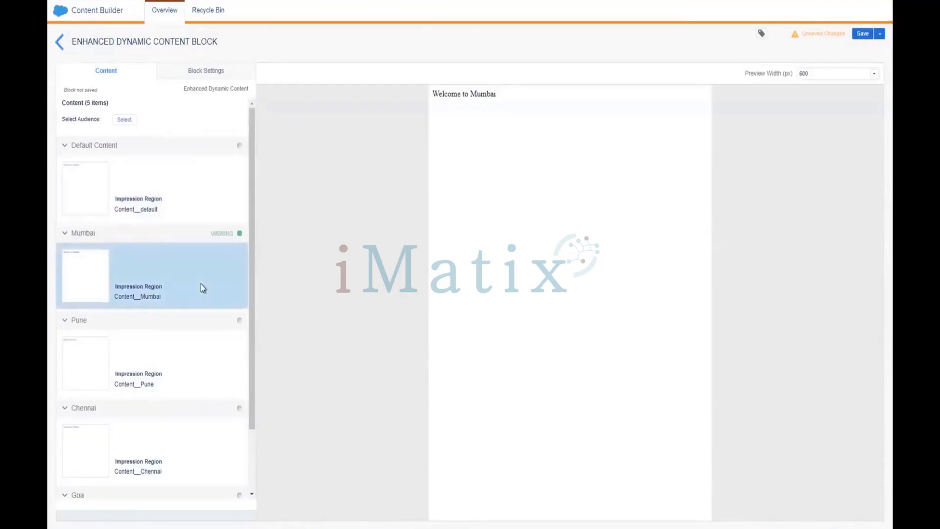
click(183, 353)
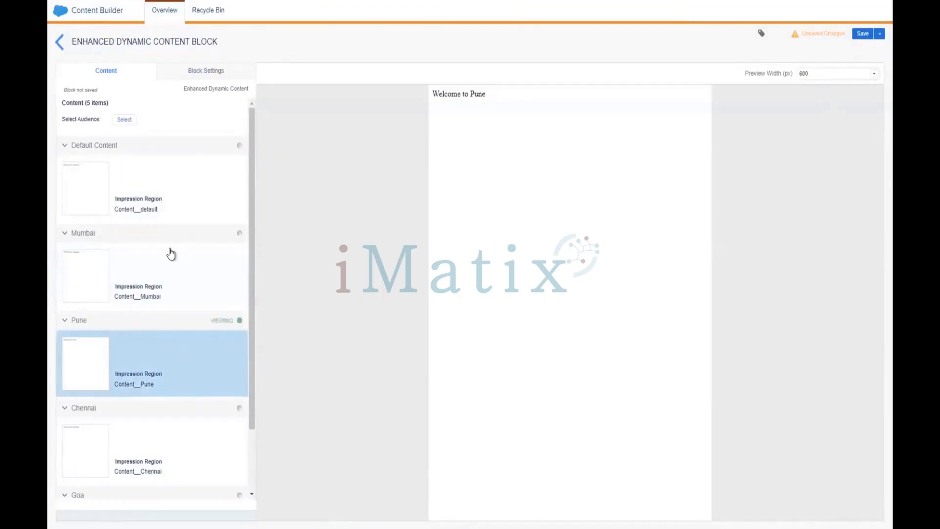
click(171, 463)
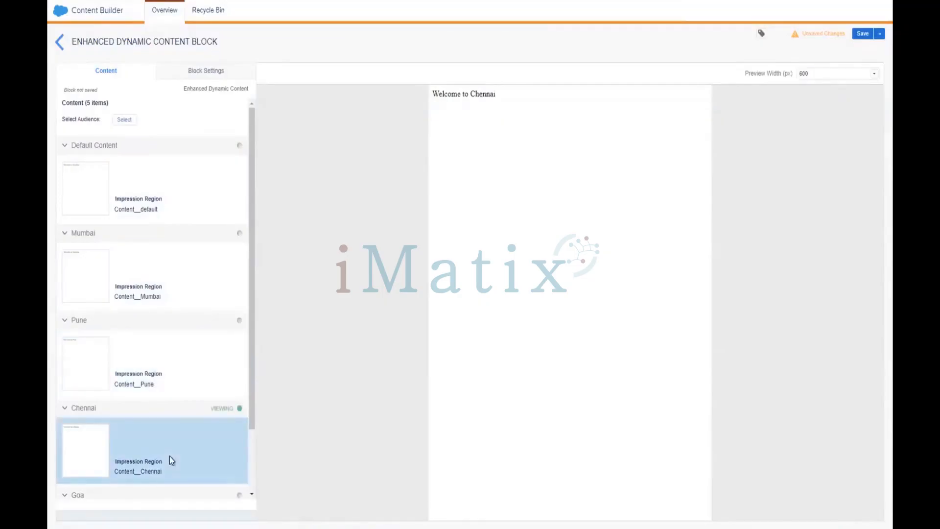
scroll(172, 460, down, 1)
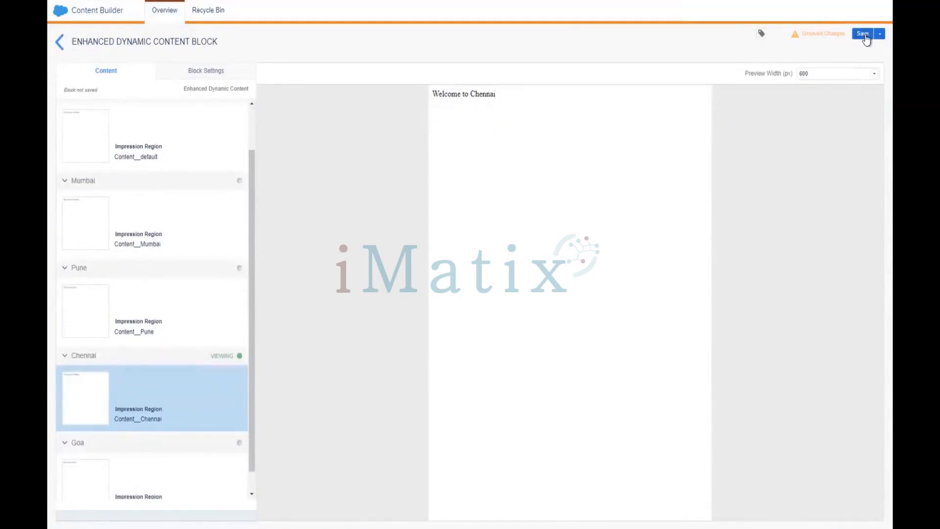
- Save the block as "Enhanced Dynamic Content Block" in Rubia Content Blocks and return to the content overview
click(863, 34)
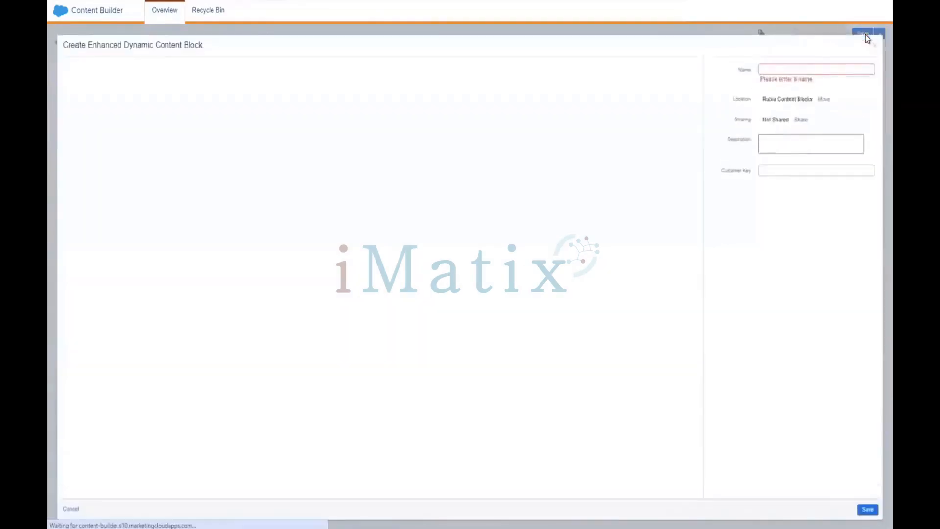
click(801, 70)
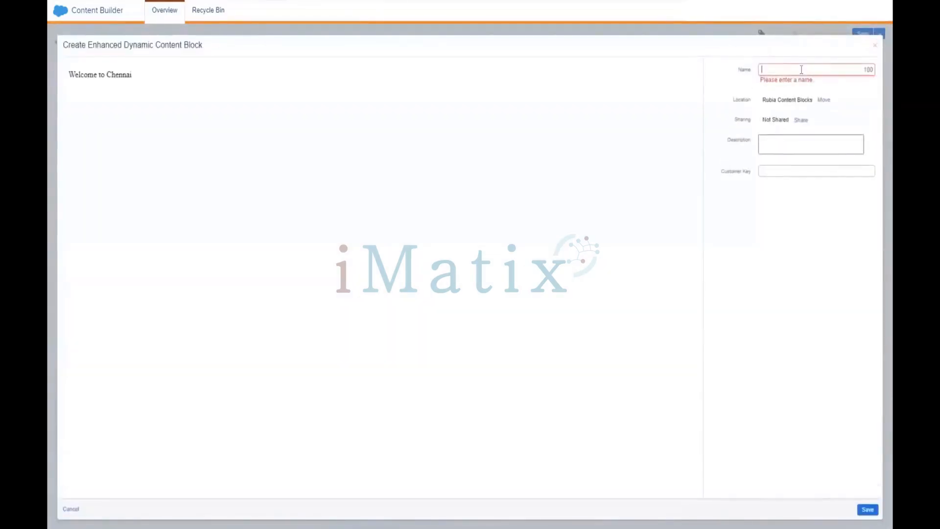
text(Enhance)
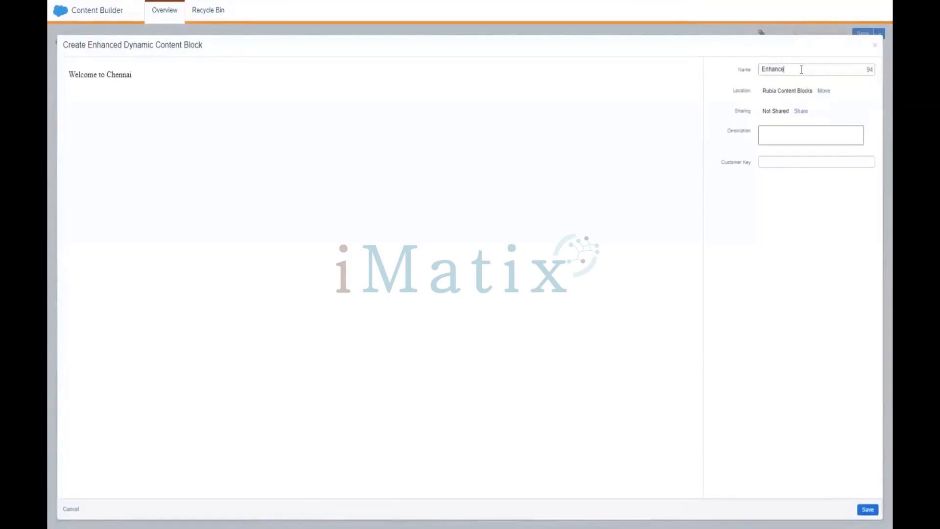
text(d Dynamic Content Block)
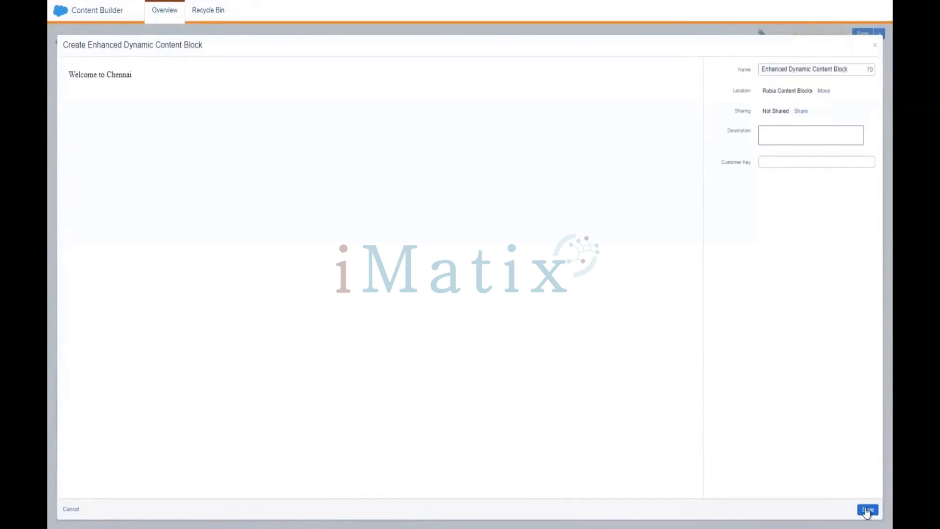
click(867, 509)
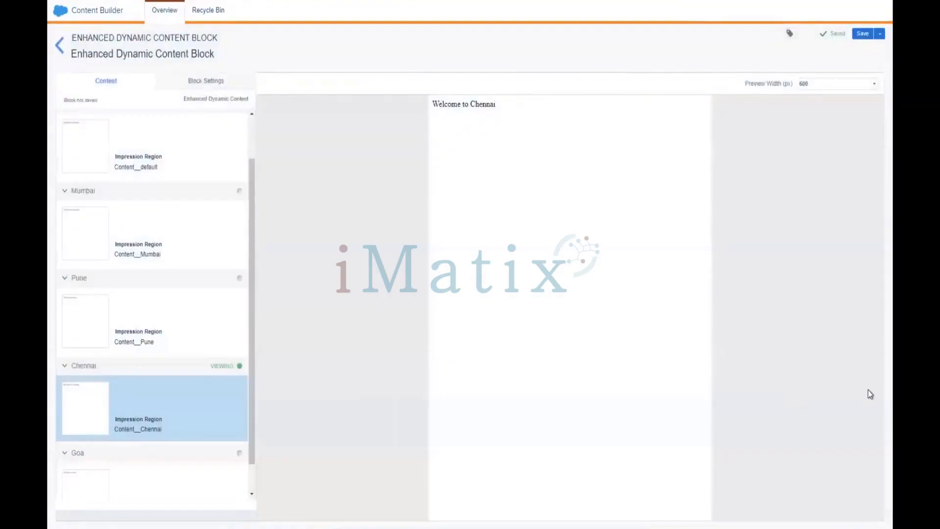
click(864, 35)
click(164, 55)
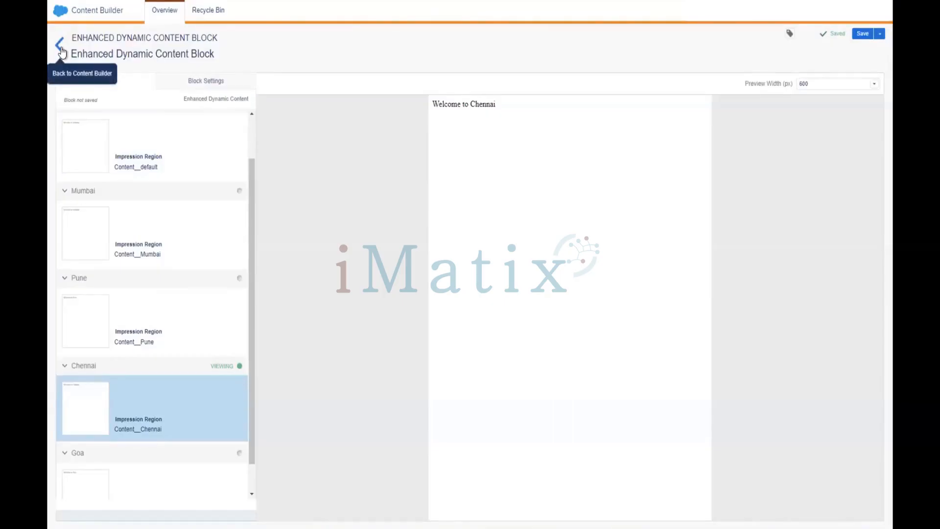
click(61, 52)
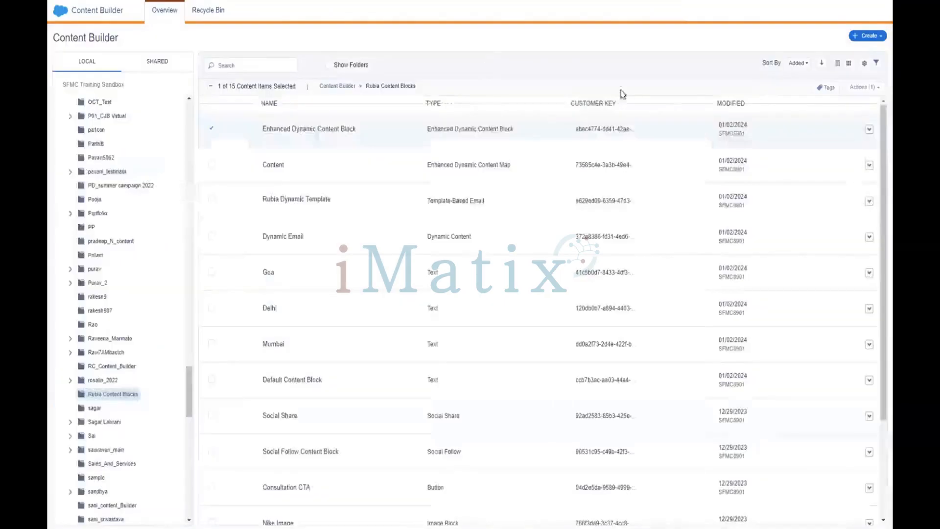
- Create a template-based email from the basic 1 Column Image layout, name it "Rubia Enhanced Dynamic Mail" and proceed to adding content
click(870, 37)
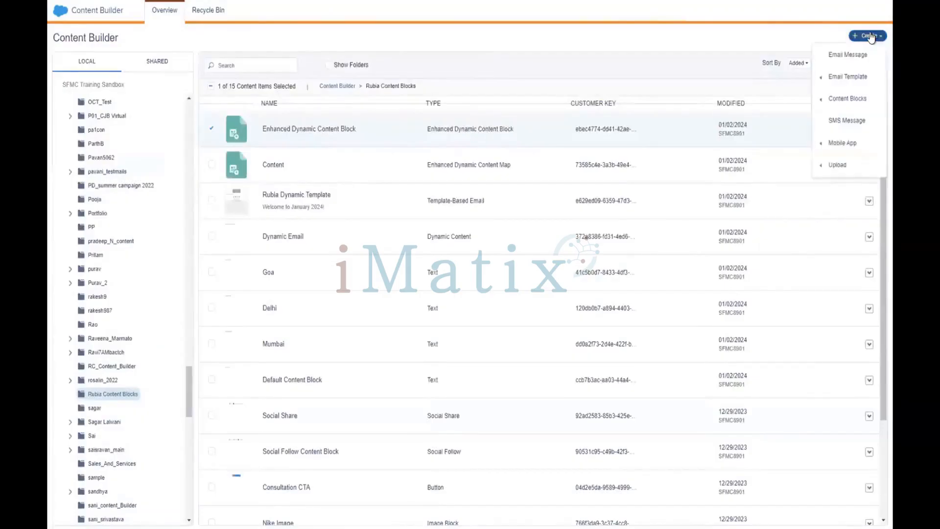
click(859, 60)
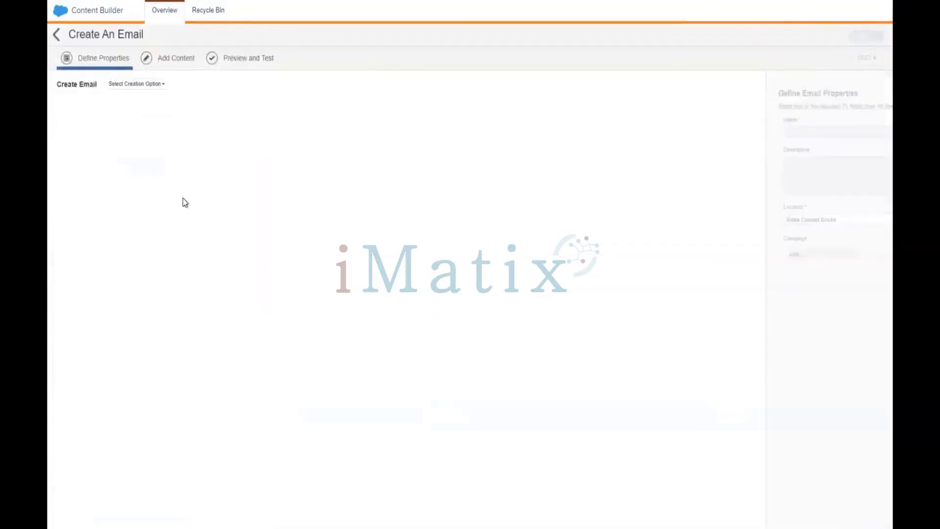
click(152, 88)
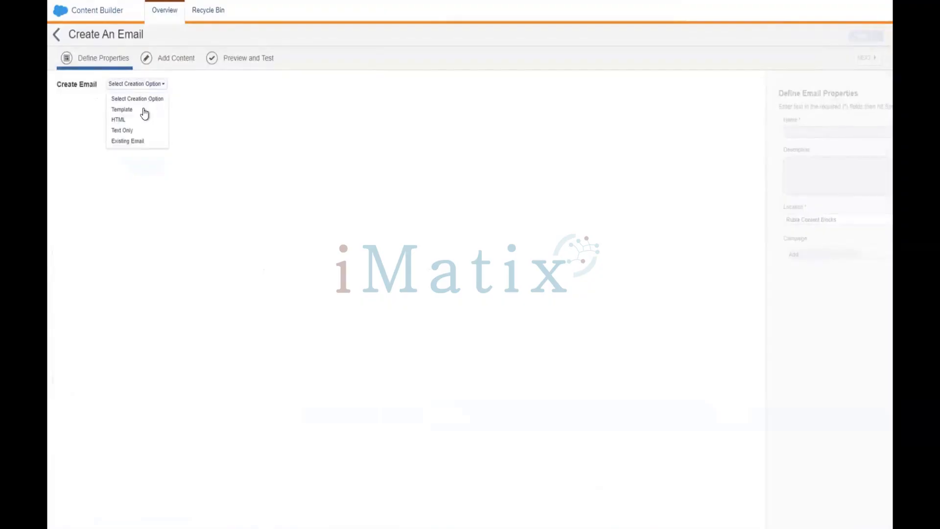
click(143, 109)
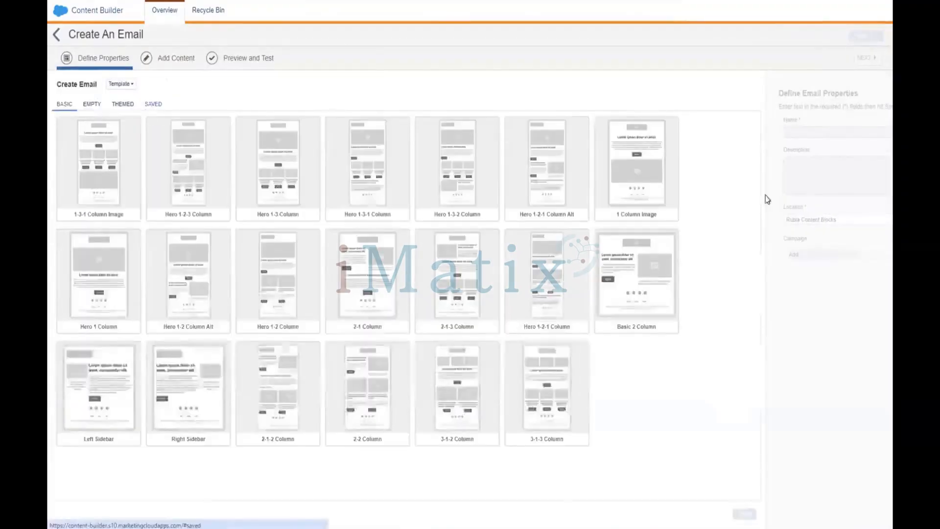
click(641, 195)
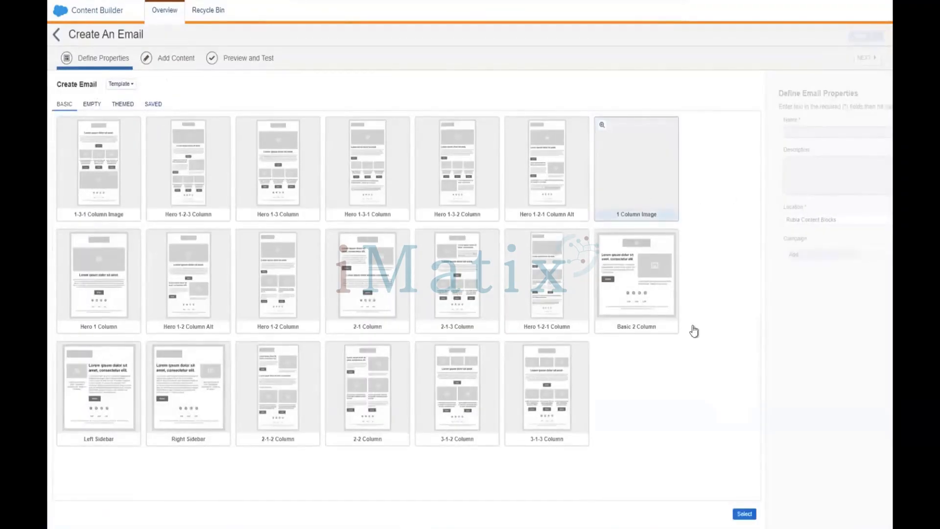
click(744, 513)
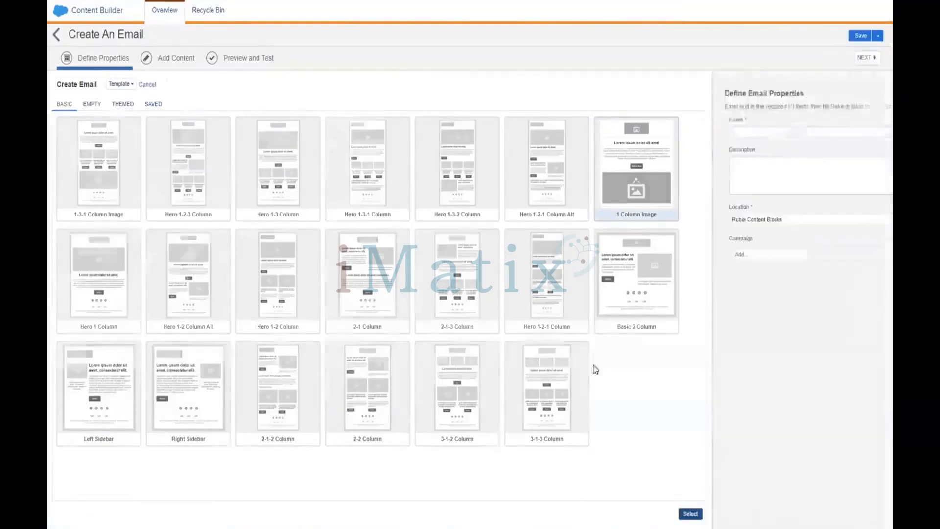
click(267, 134)
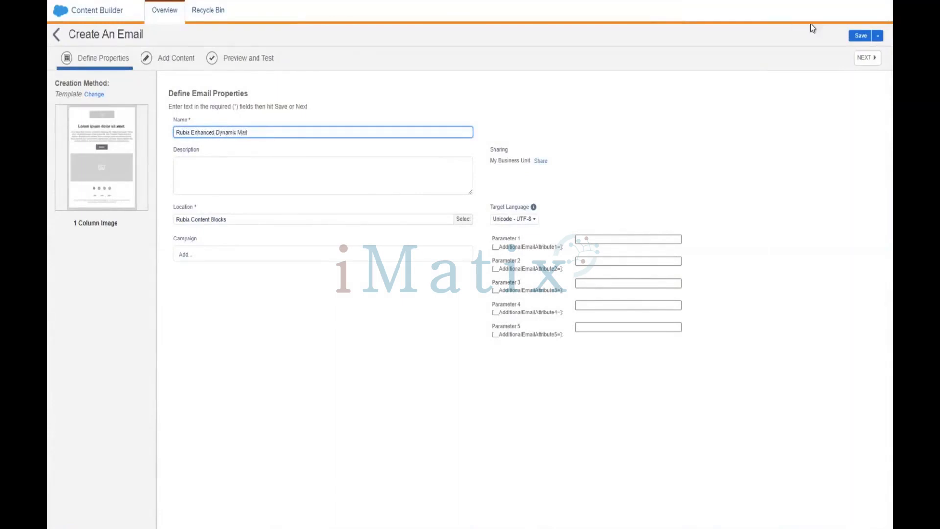
click(867, 58)
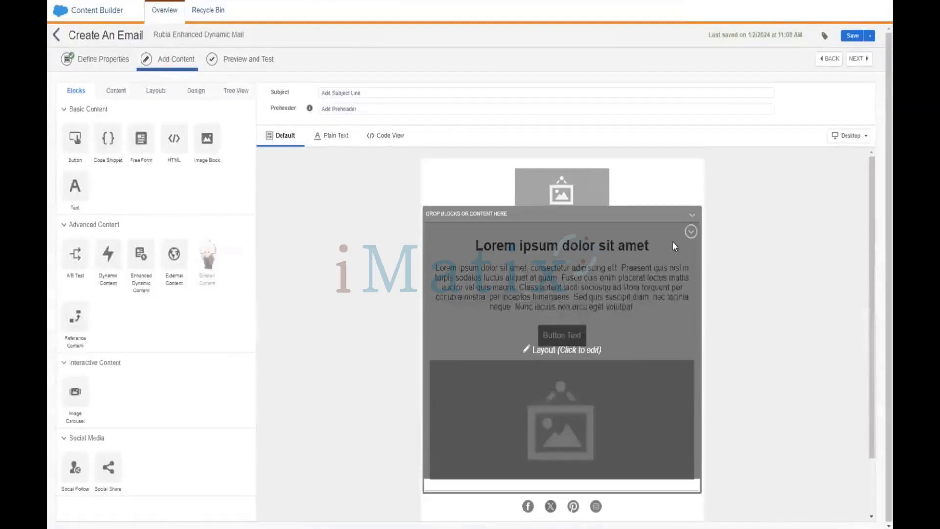
- Delete the placeholder text block and the large image block from the email's main layout, keeping the button
click(673, 245)
click(713, 224)
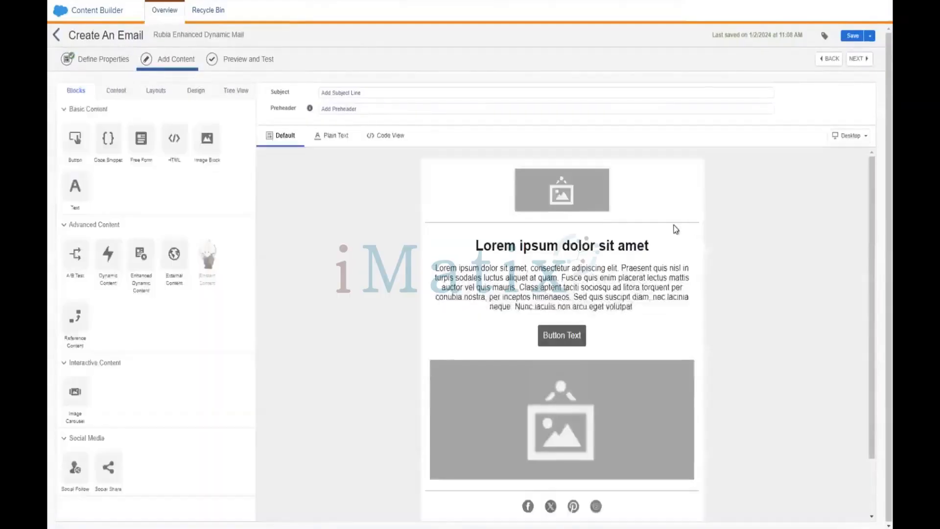
click(691, 216)
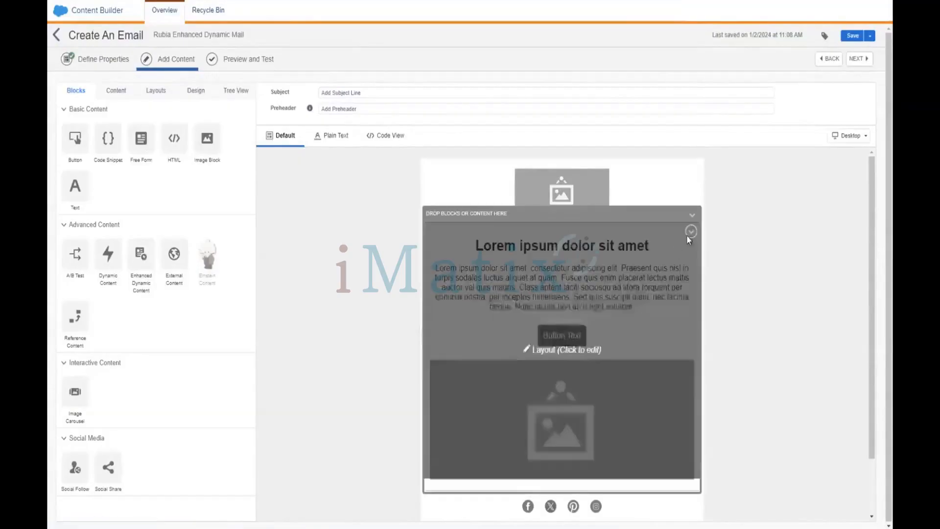
click(688, 239)
click(686, 236)
click(662, 257)
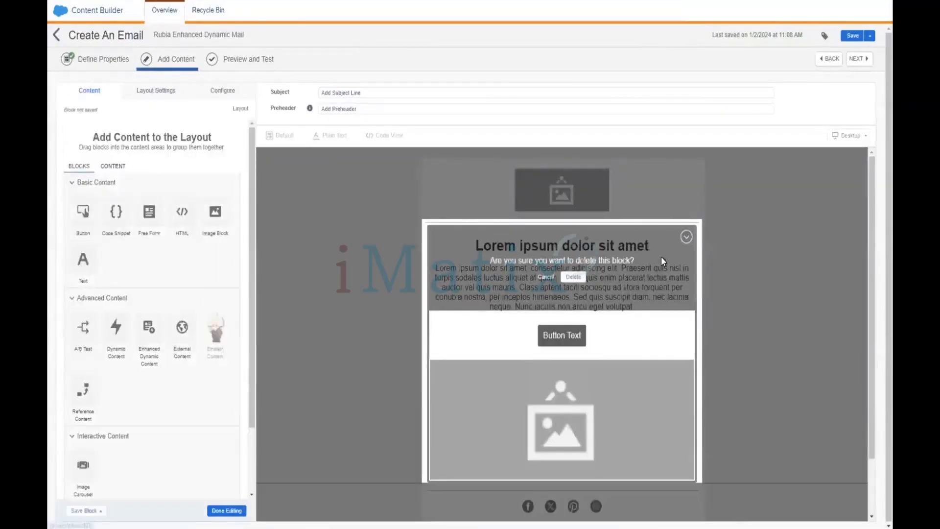
click(578, 277)
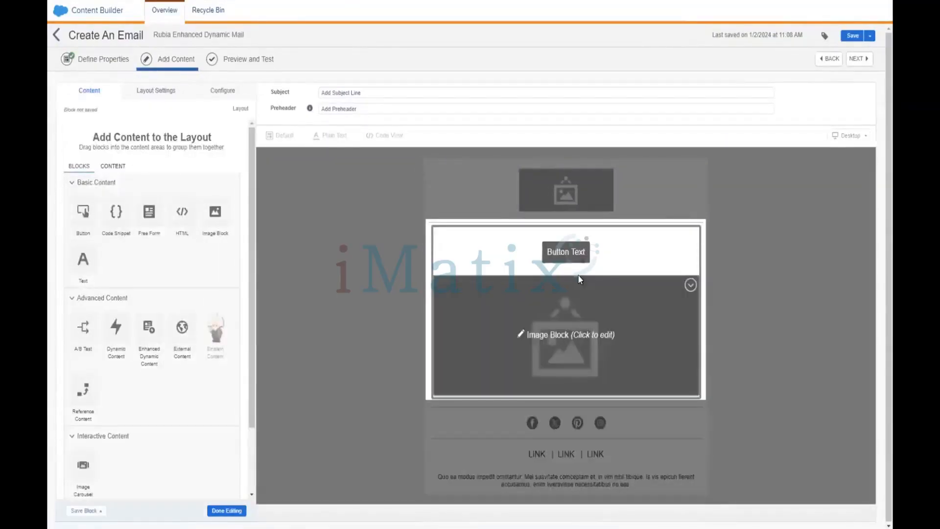
click(690, 286)
click(671, 304)
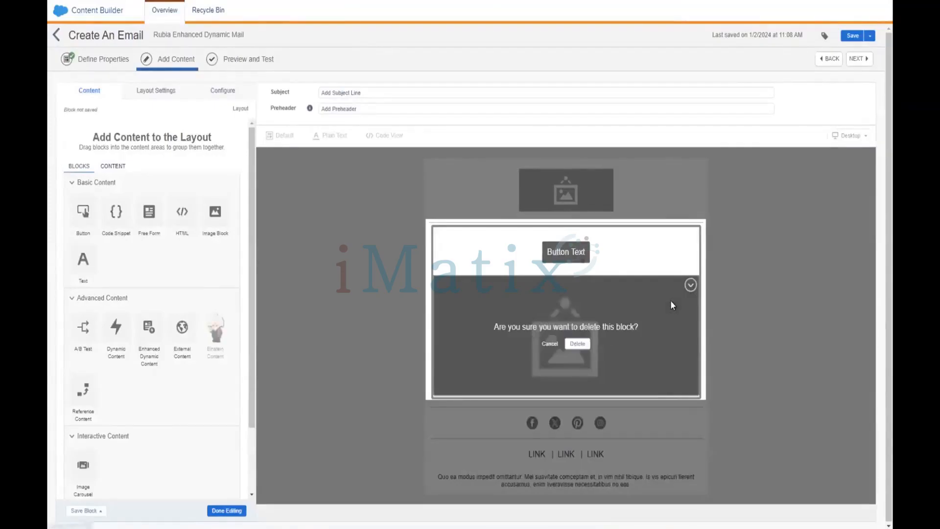
click(578, 345)
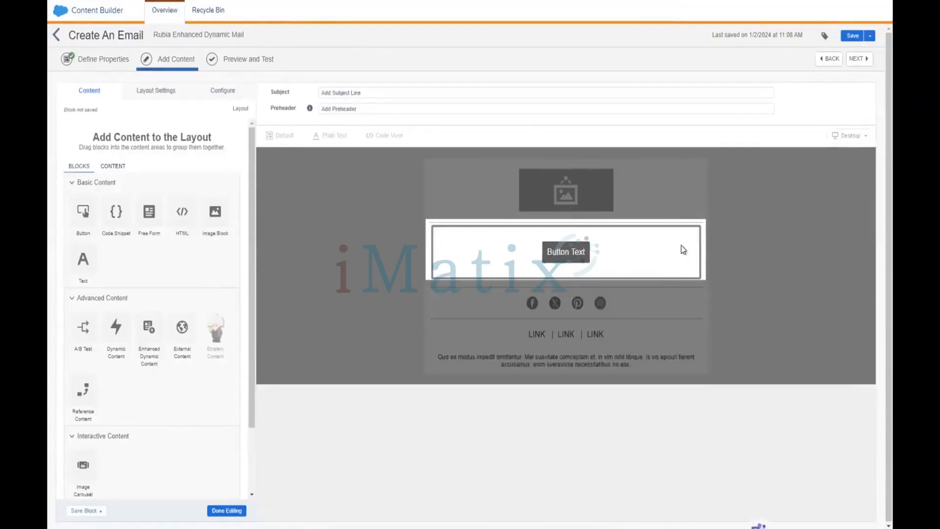
click(760, 280)
- Insert the saved Enhanced Dynamic Content Block above the header image in the email
drag(141, 254, 169, 248)
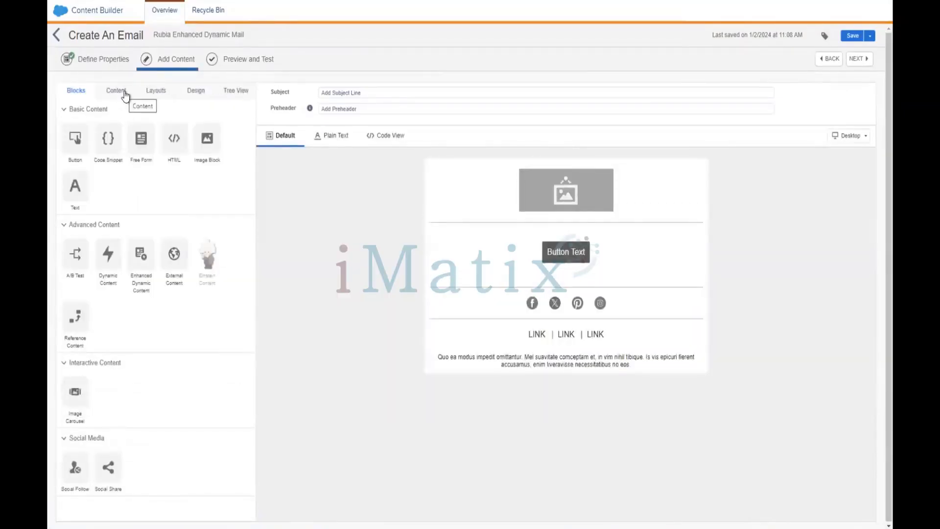
click(124, 93)
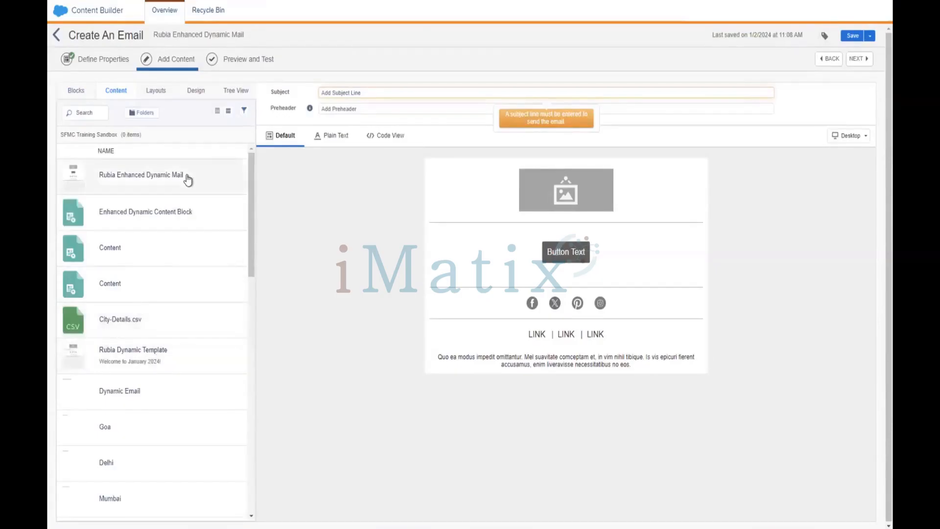
drag(185, 176, 493, 240)
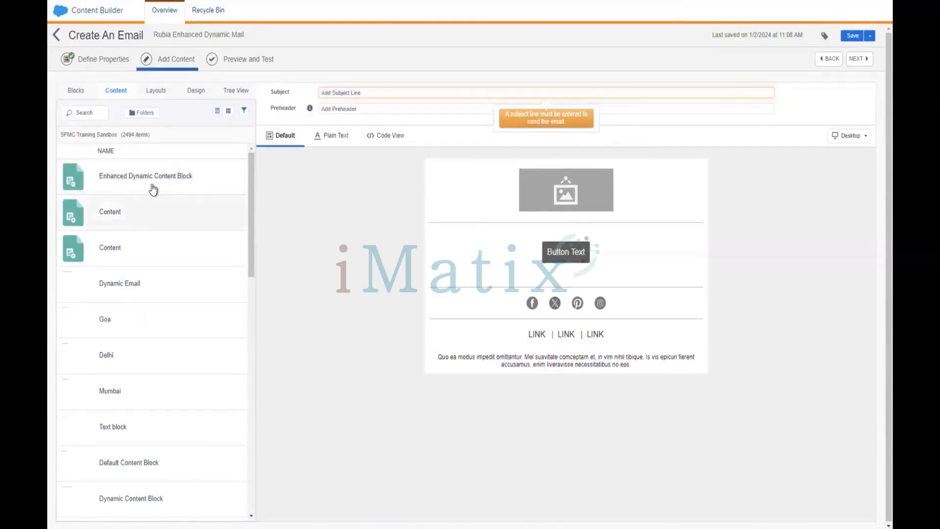
drag(153, 189, 484, 225)
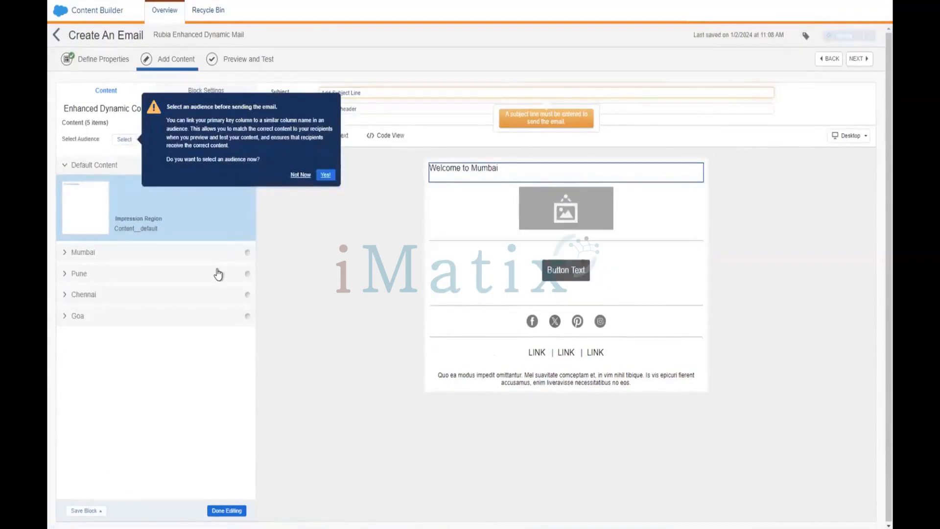
- Expand the inserted block's Pune, Chennai and Goa variations and preview the Pune greeting in the email
click(218, 273)
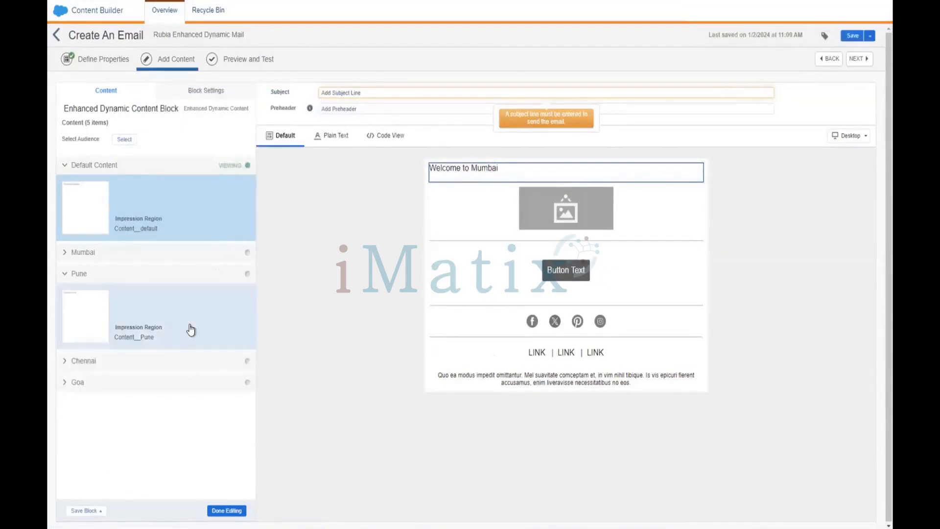
click(191, 330)
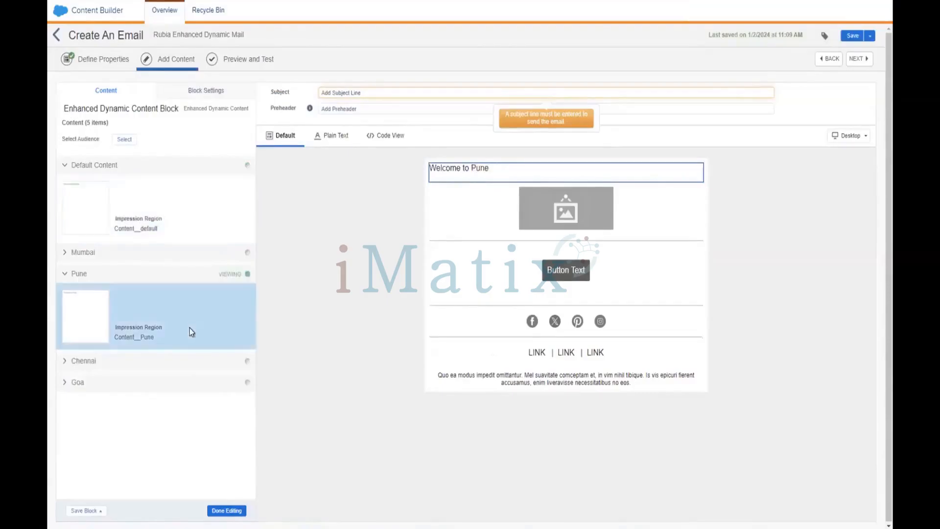
click(190, 362)
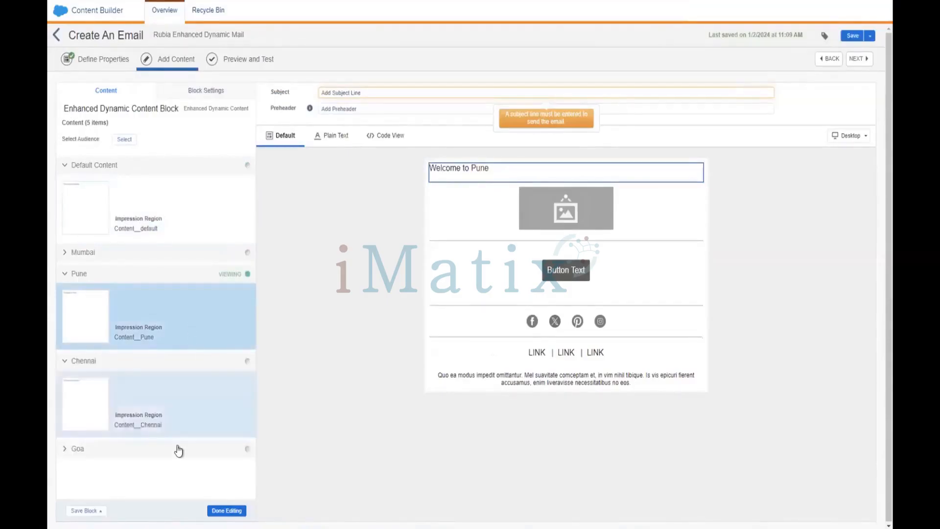
click(178, 452)
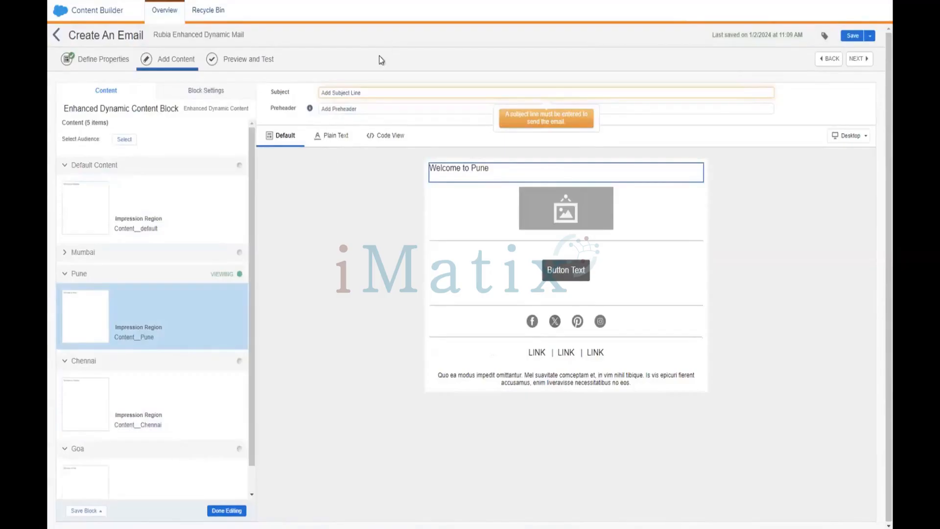
- Set the email's subject line to "Welcome to January 2024!", and save the email from the Preview and Test stage
click(363, 95)
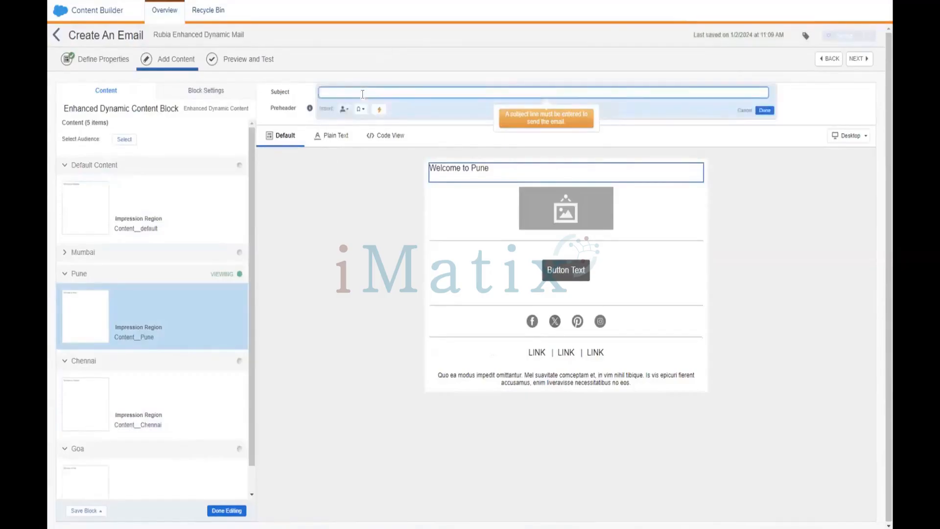
text(Welcome)
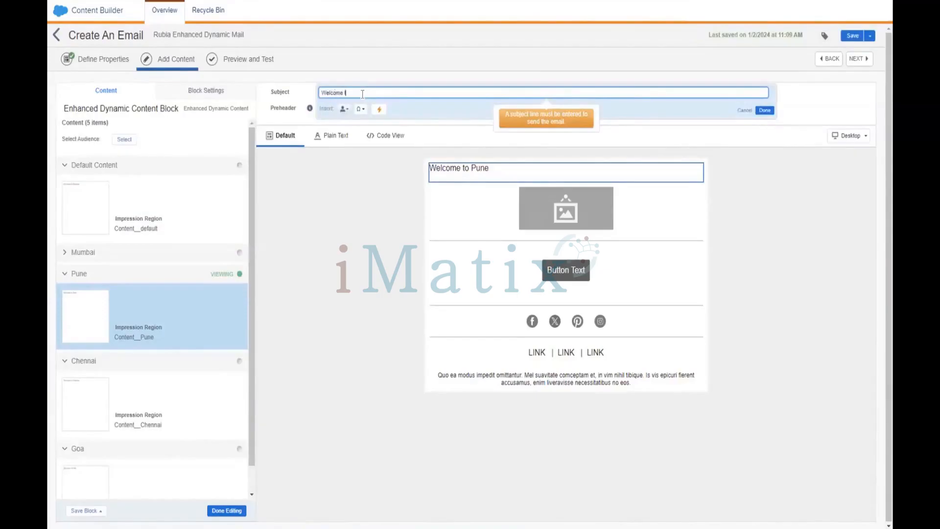
text( to January 2024)
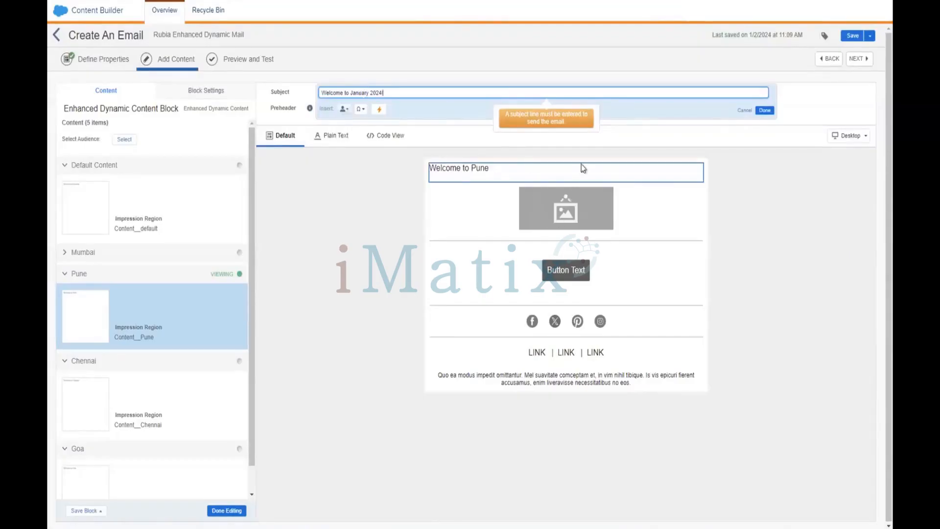
click(764, 111)
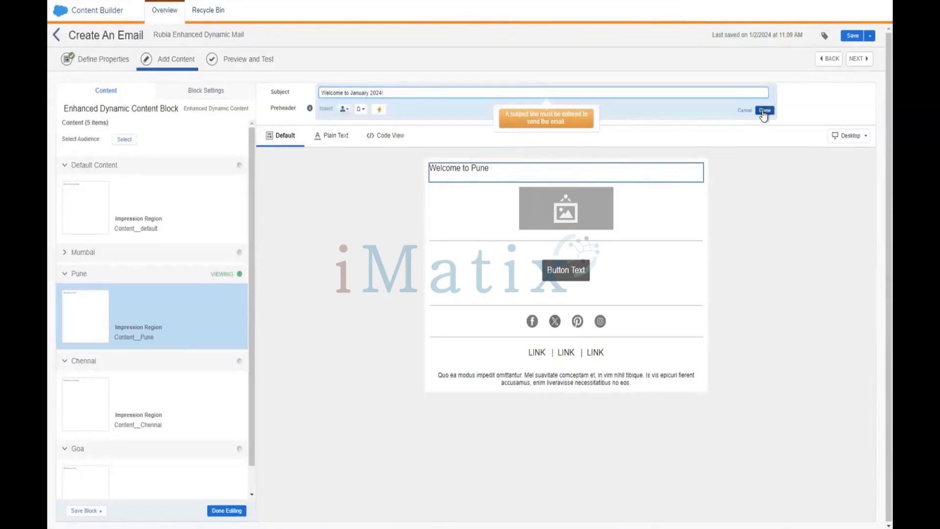
click(858, 60)
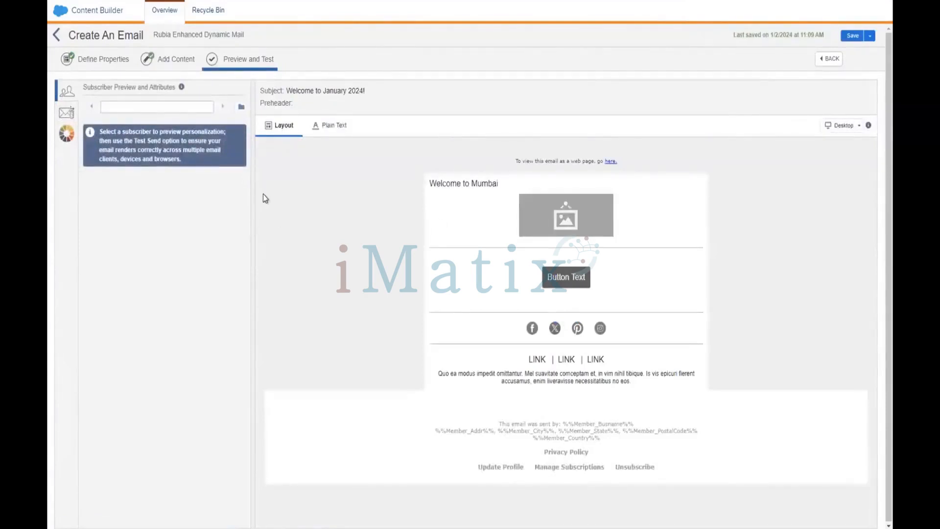
click(852, 36)
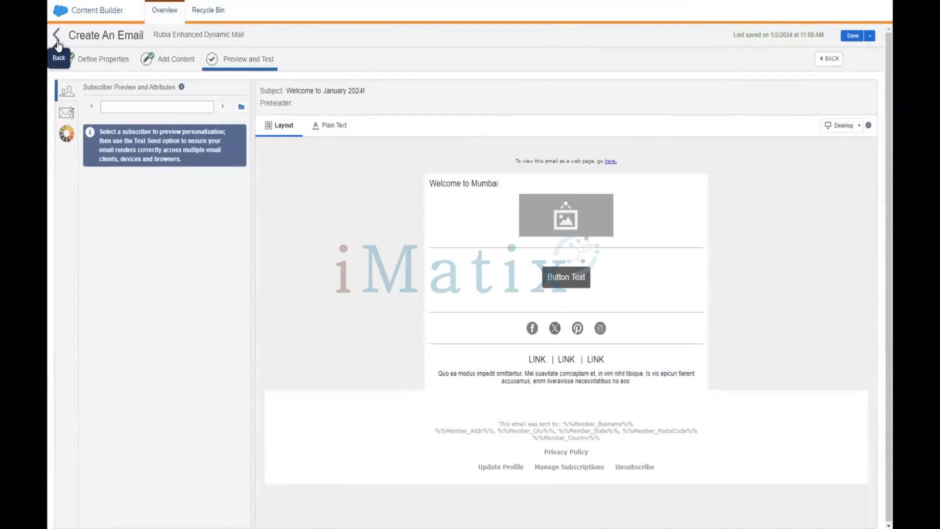
- Leave the email editor and switch to Email Studio from the Marketing Cloud dashboard
click(57, 43)
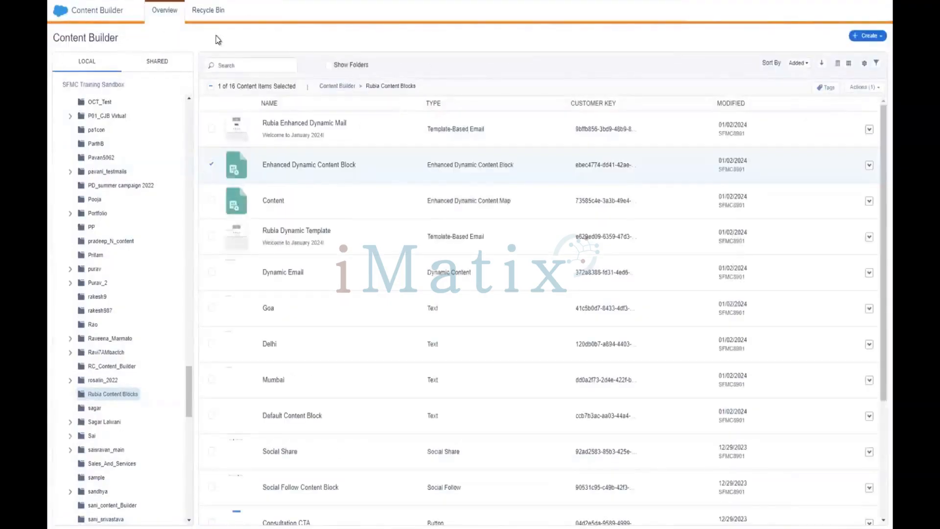
click(59, 16)
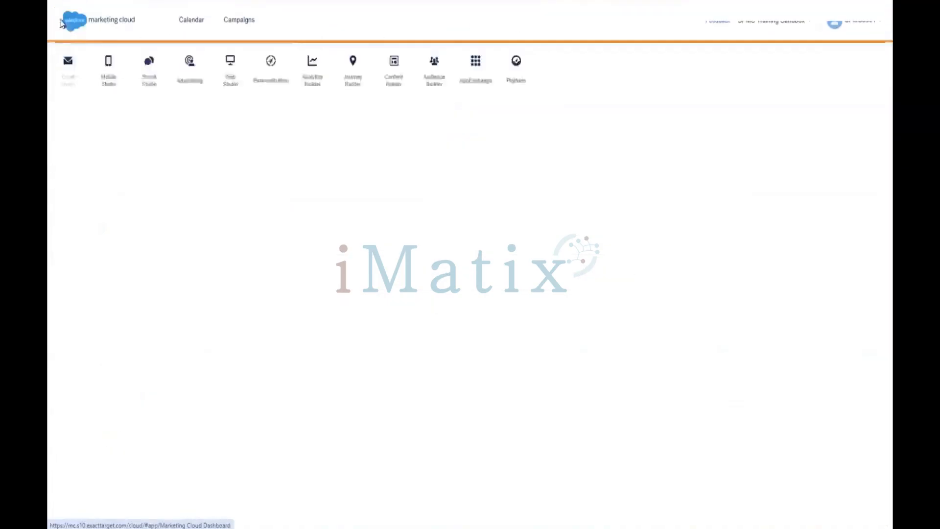
mouse_move(73, 85)
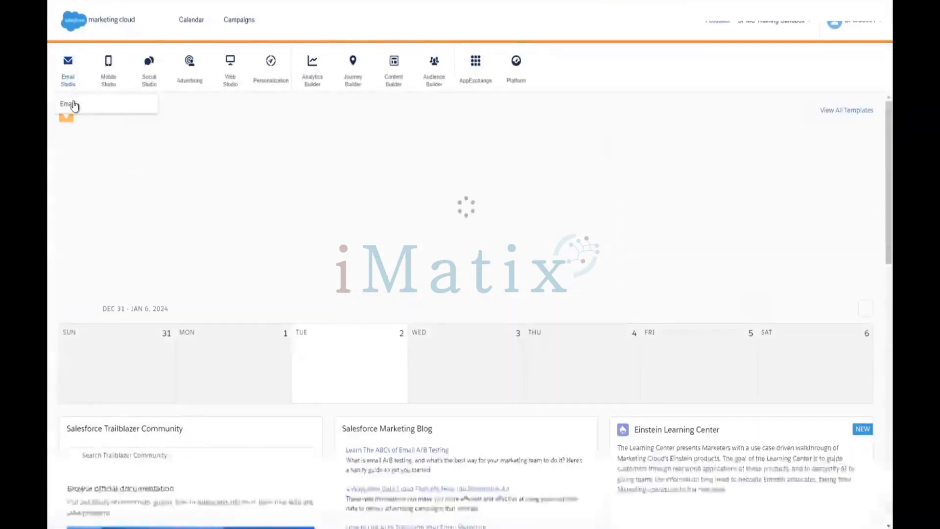
click(71, 103)
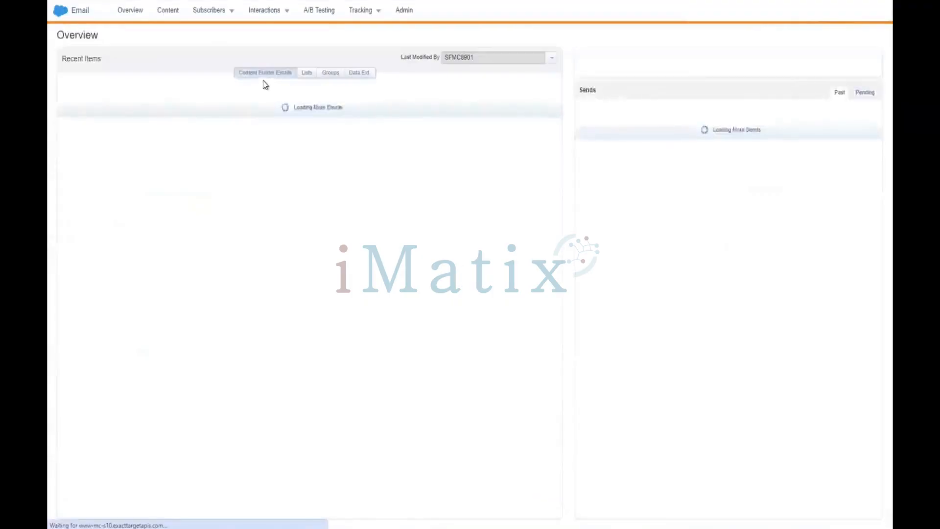
- Open the Enhanced Dynamic Mail email from Email Studio's content library and start its send, up to audience selection
click(195, 17)
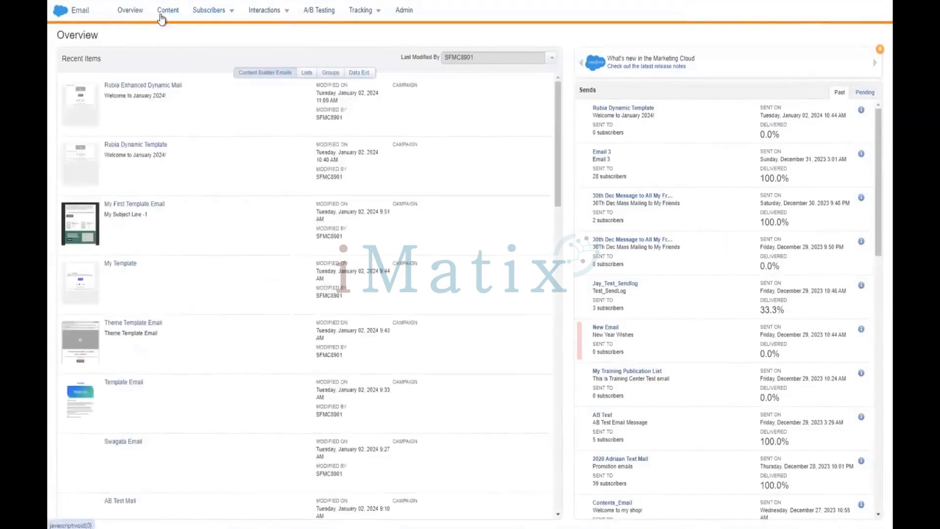
click(166, 11)
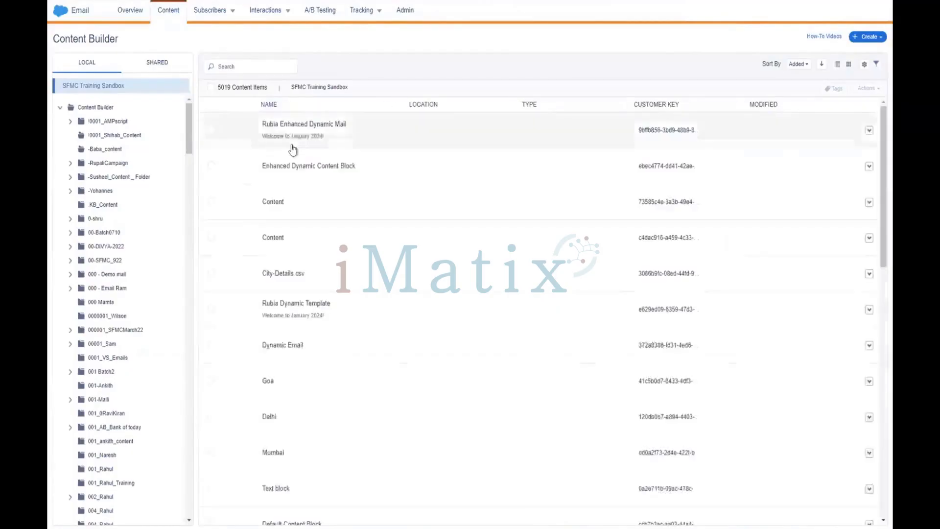
click(317, 127)
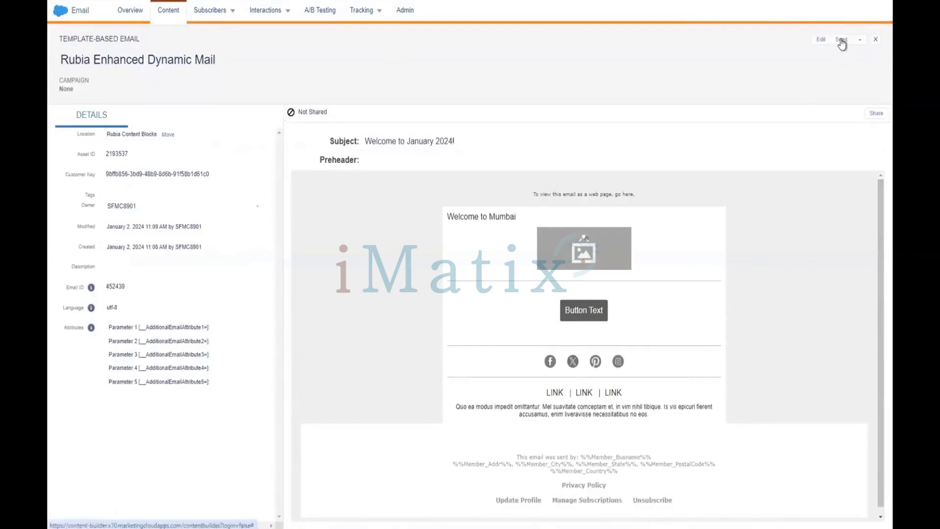
click(842, 41)
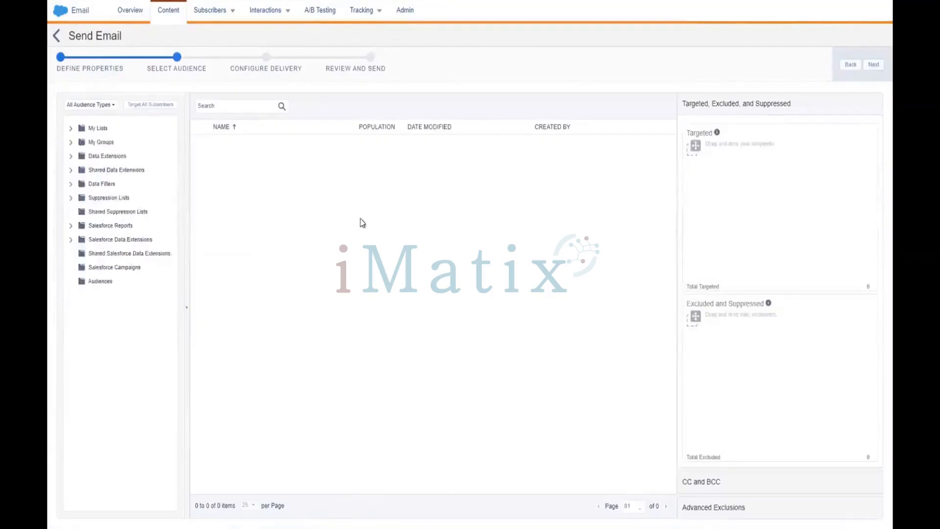
- Expand the Data Extensions audience folder and check its Testing subfolder for a data extension to target
click(121, 158)
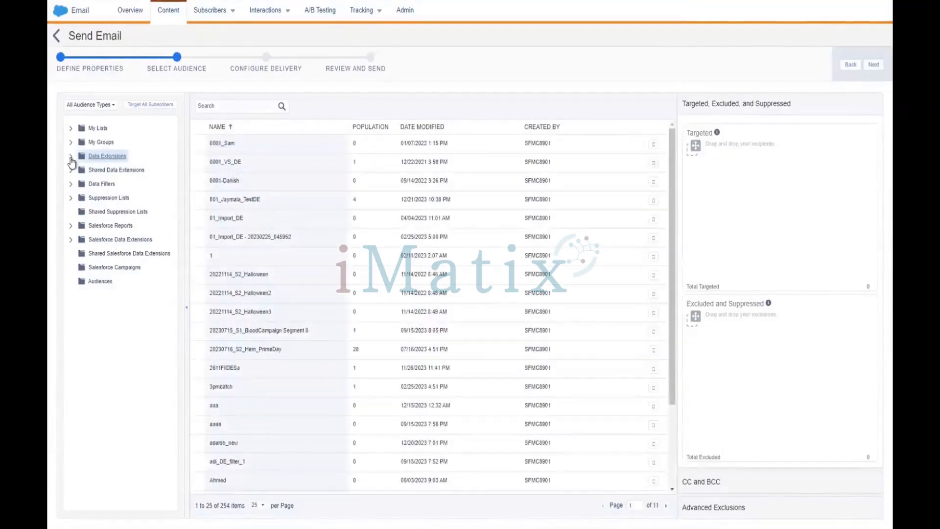
click(71, 156)
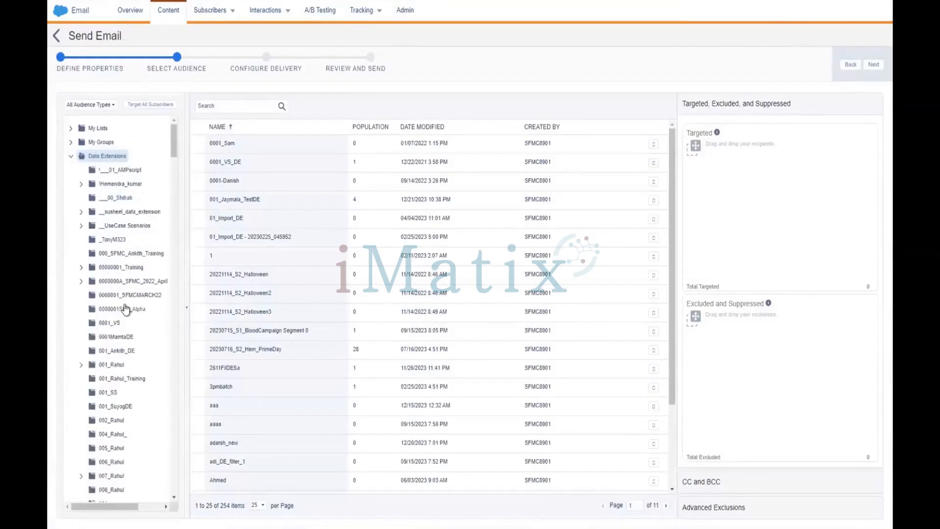
scroll(126, 310, down, 6)
scroll(126, 309, down, 10)
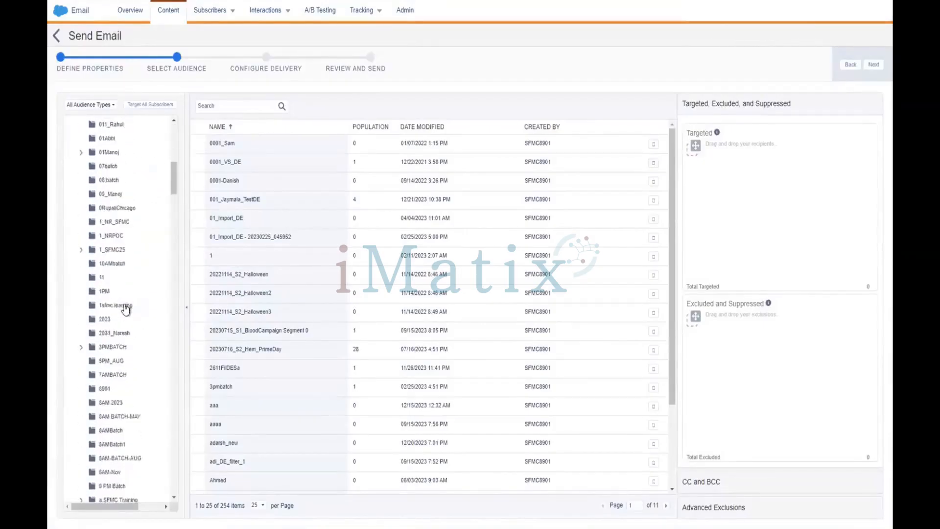
scroll(125, 309, down, 12)
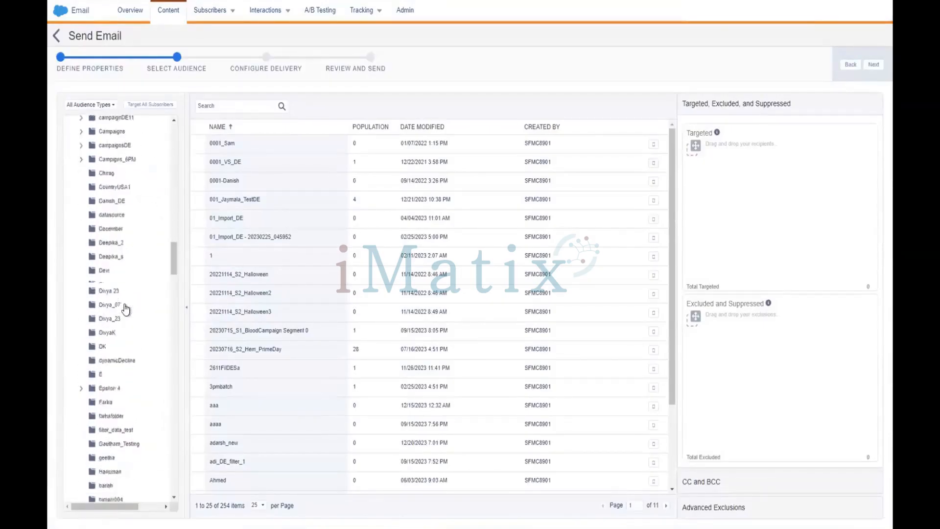
scroll(125, 310, down, 12)
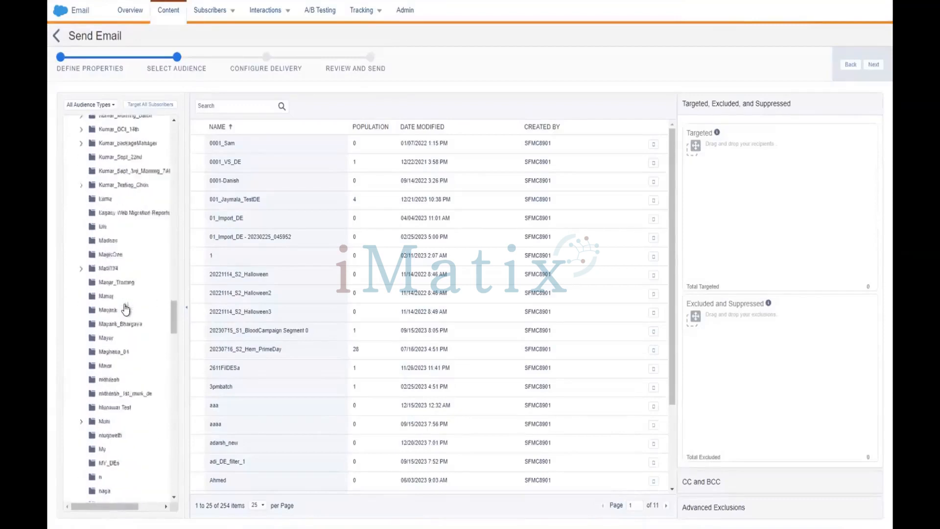
scroll(126, 309, down, 9)
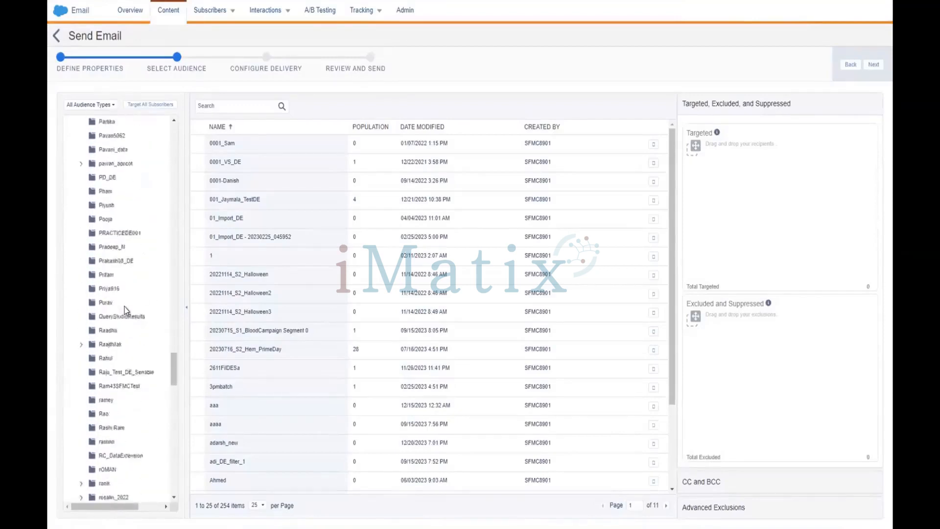
scroll(125, 307, down, 2)
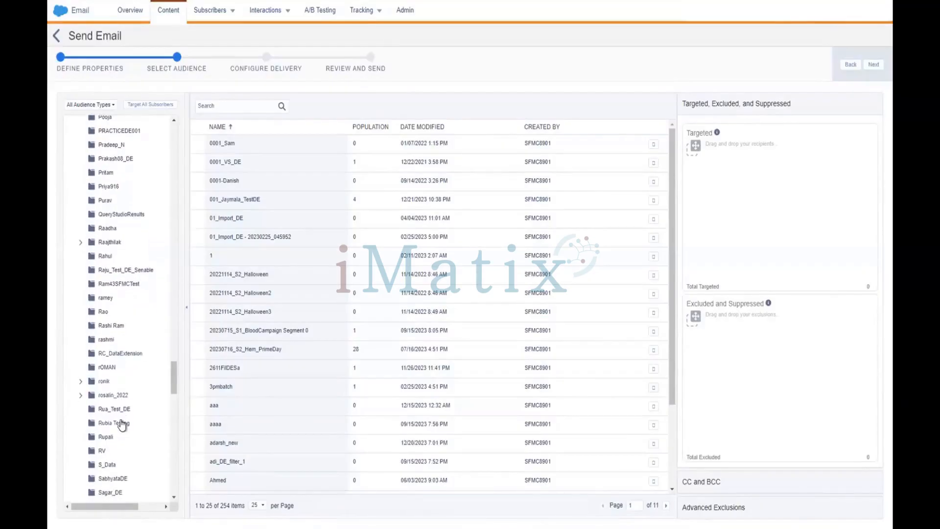
click(122, 423)
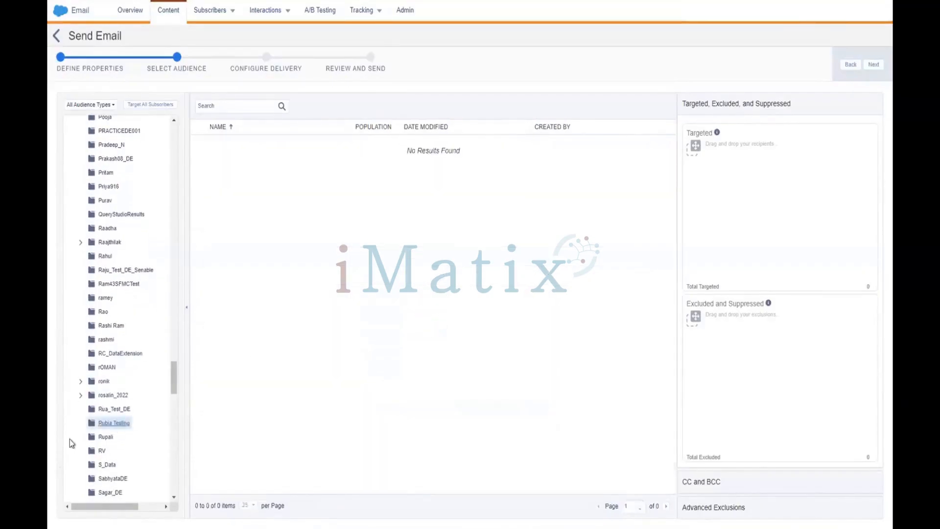
- Target the My Customer Data Extn data extension for the send, with All Subscribers as the publication list
scroll(123, 431, up, 10)
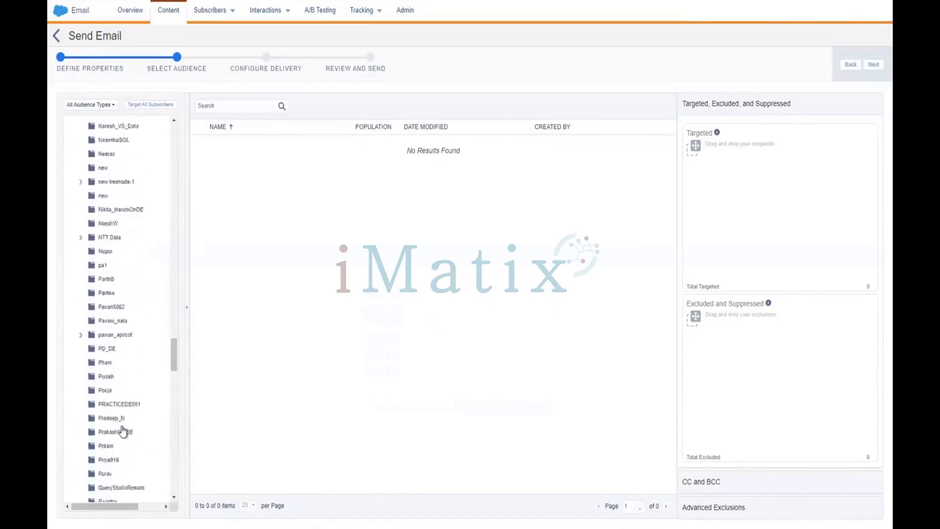
scroll(123, 431, up, 10)
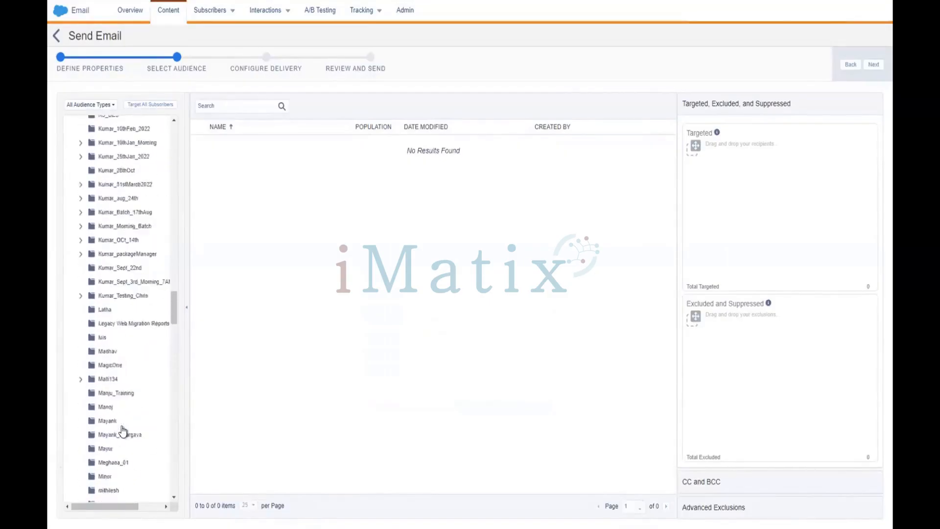
scroll(122, 431, up, 5)
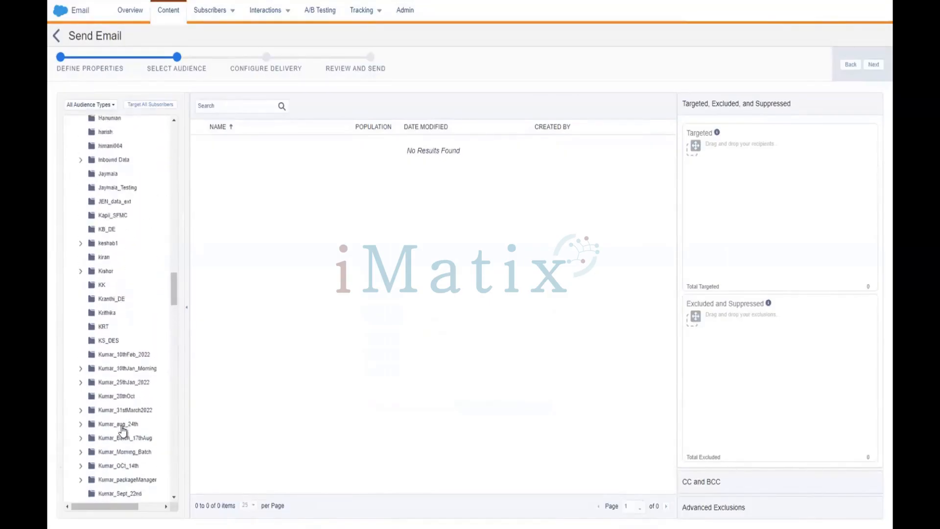
scroll(121, 372, up, 3)
scroll(121, 323, up, 12)
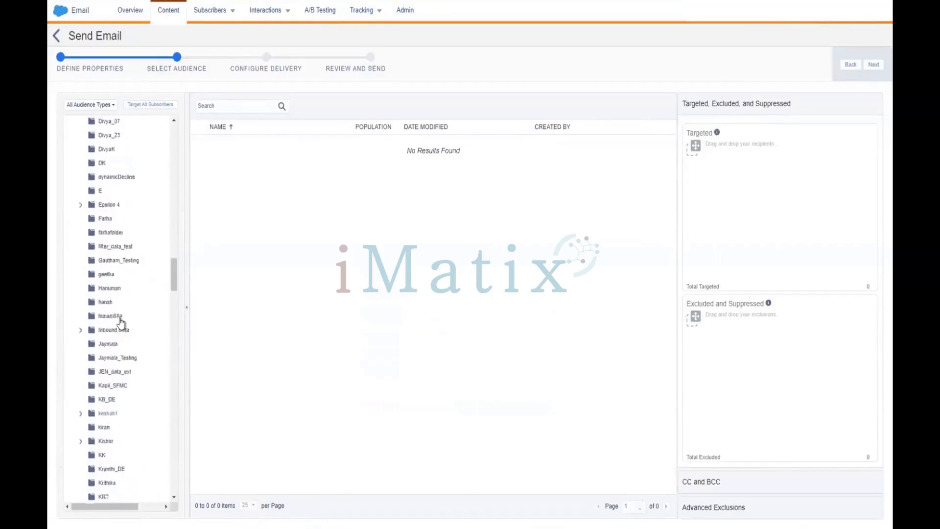
scroll(121, 323, up, 10)
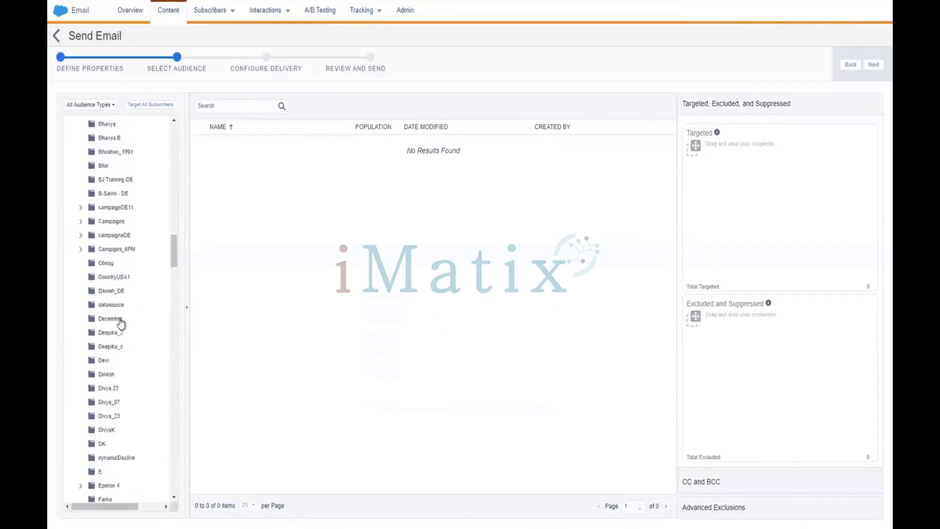
scroll(122, 191, up, 4)
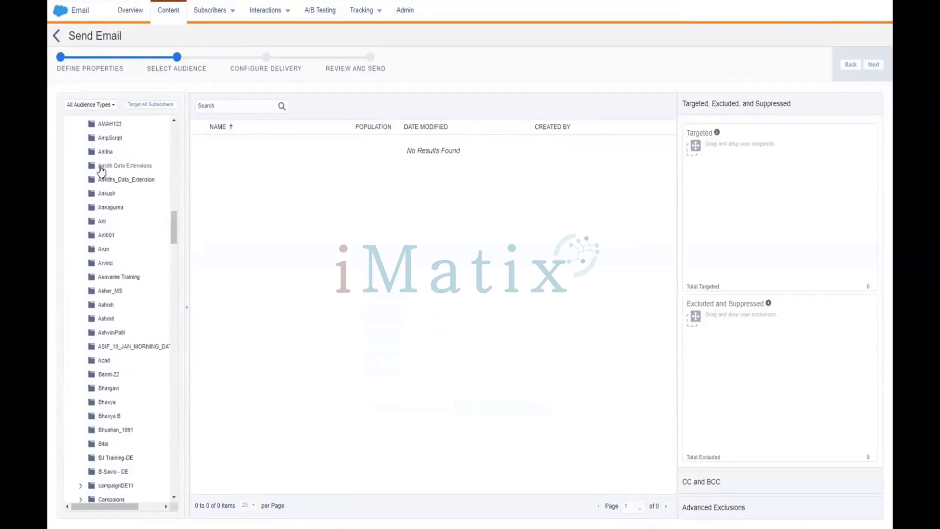
click(101, 169)
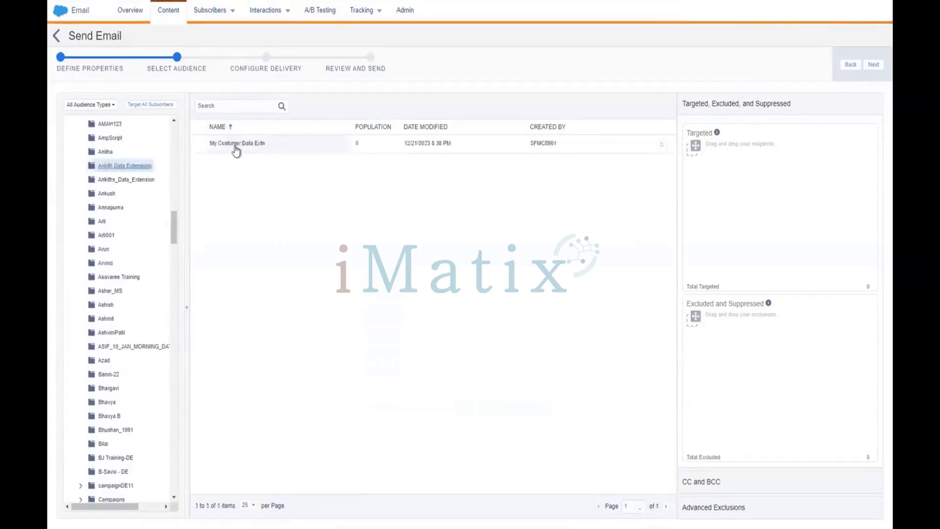
drag(236, 149, 737, 204)
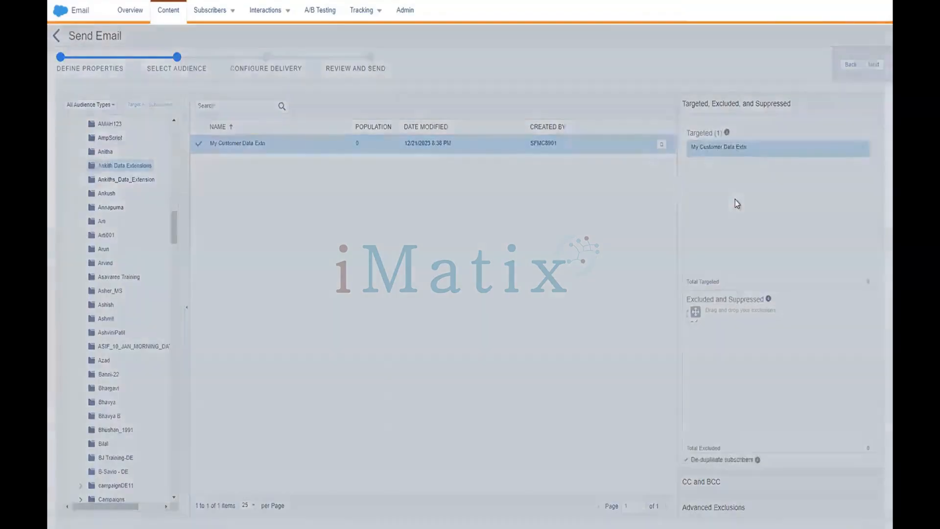
click(594, 223)
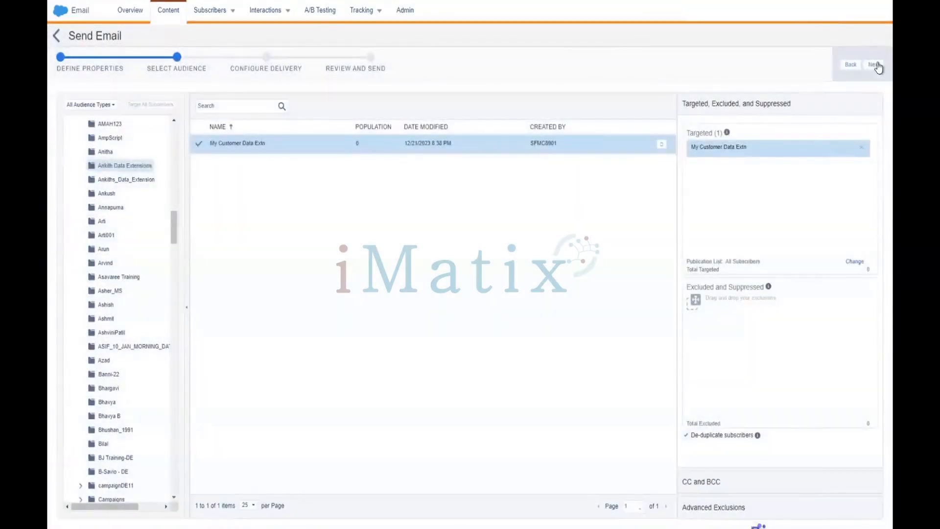
- Keep the default immediate delivery settings, confirm the reviewed information is correct, and send the email
click(874, 65)
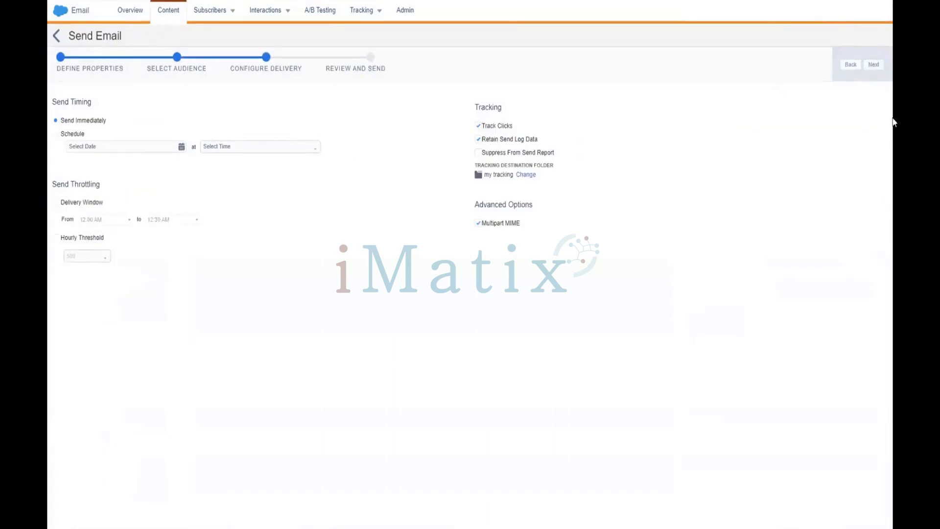
click(874, 65)
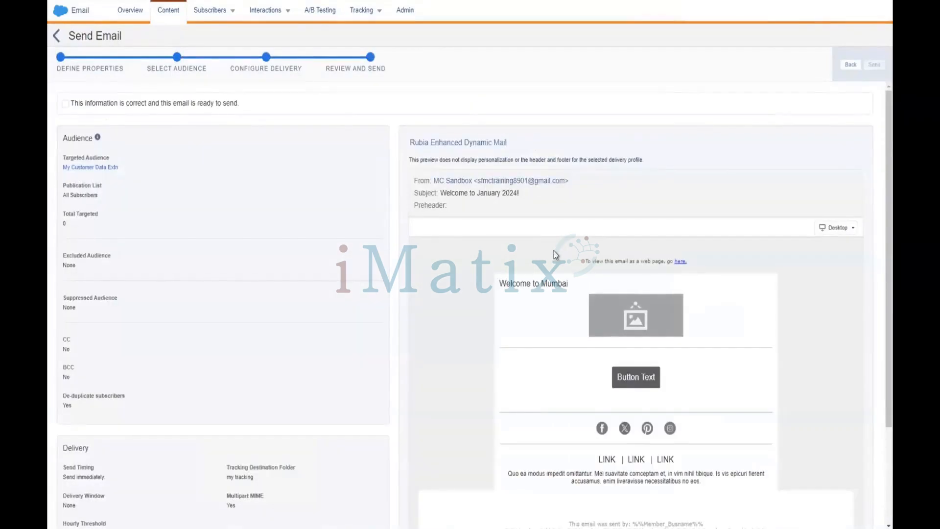
scroll(553, 250, down, 3)
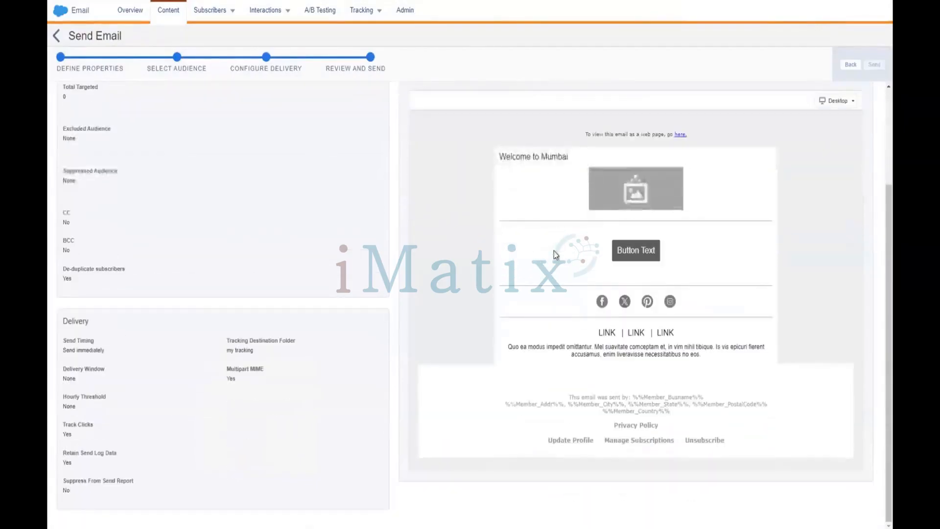
scroll(867, 174, up, 3)
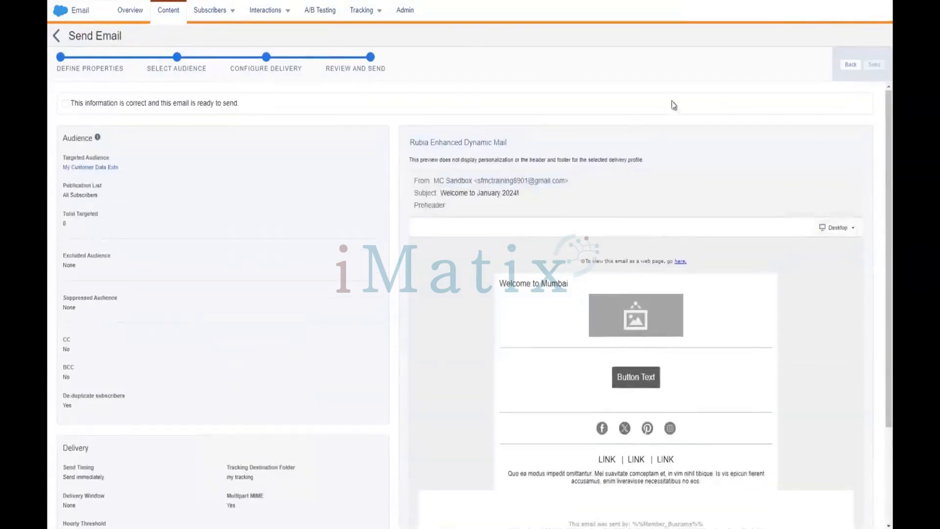
click(66, 104)
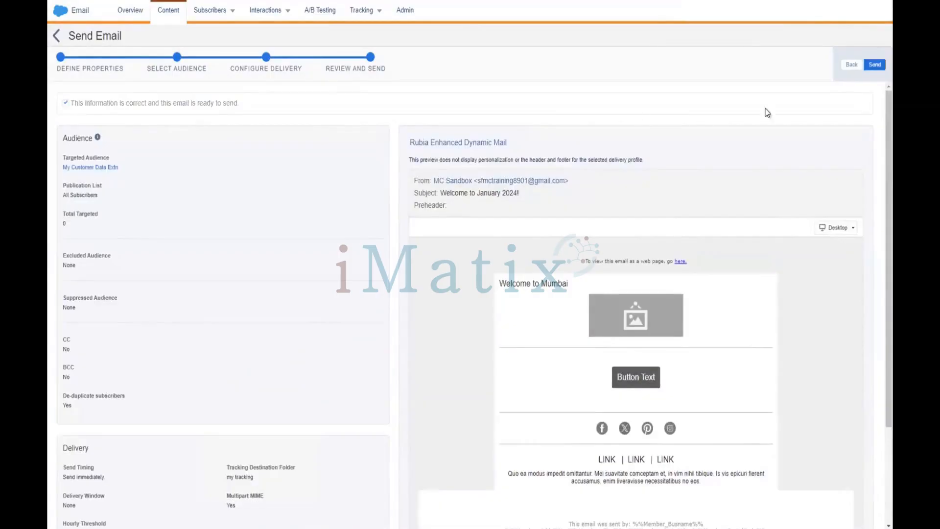
click(879, 65)
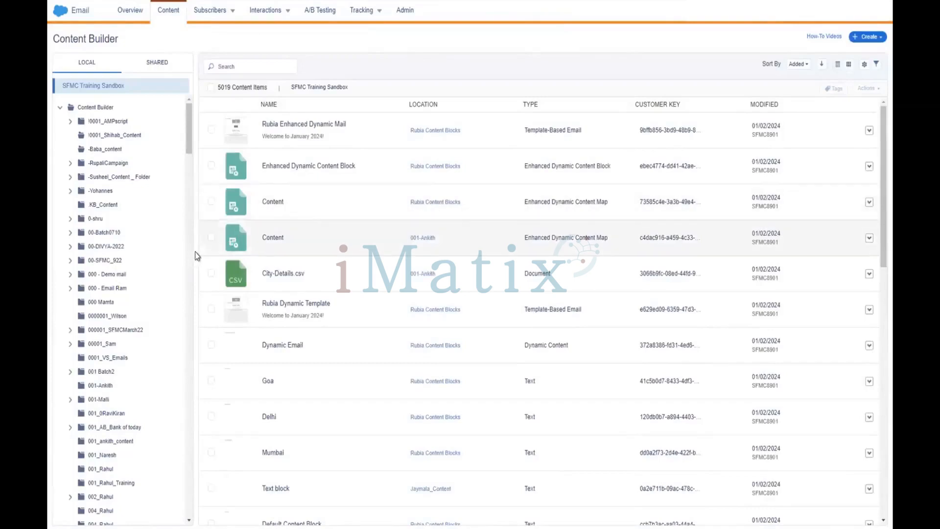
- Open the list of email sends in tracking
click(312, 128)
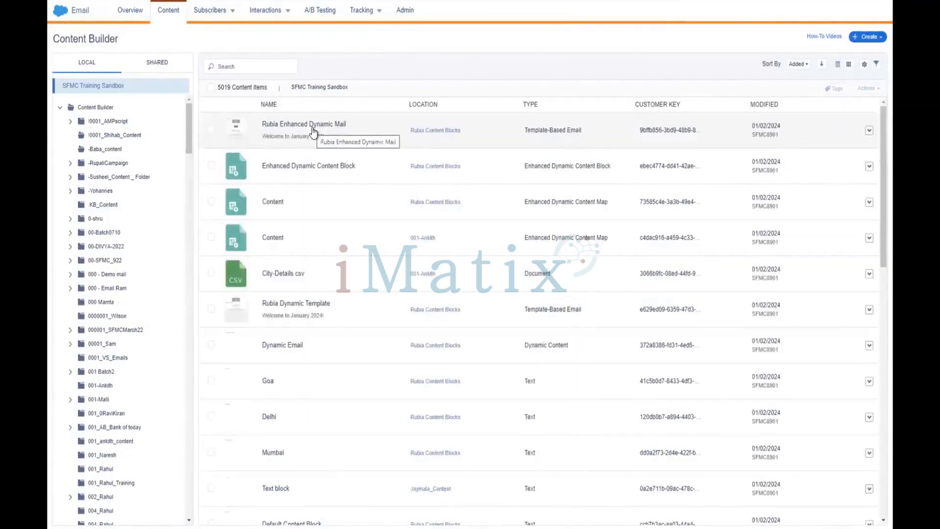
mouse_move(361, 10)
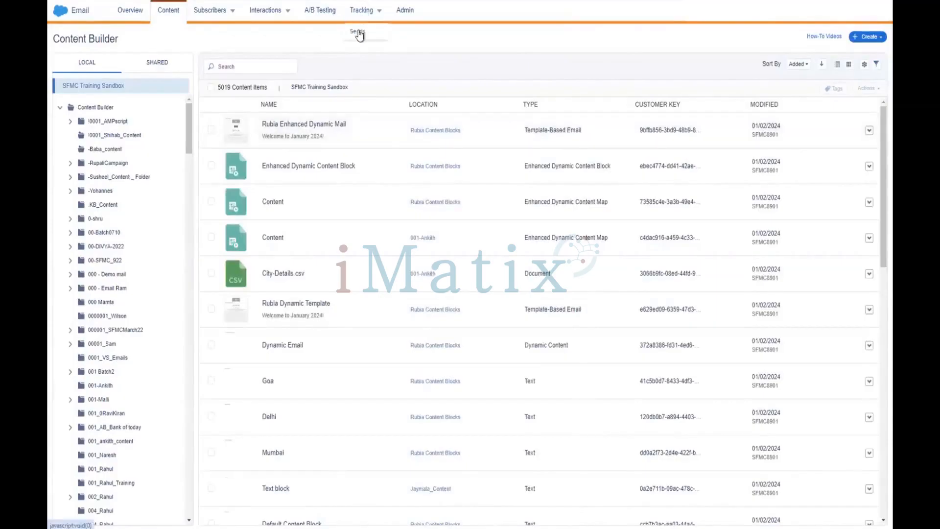